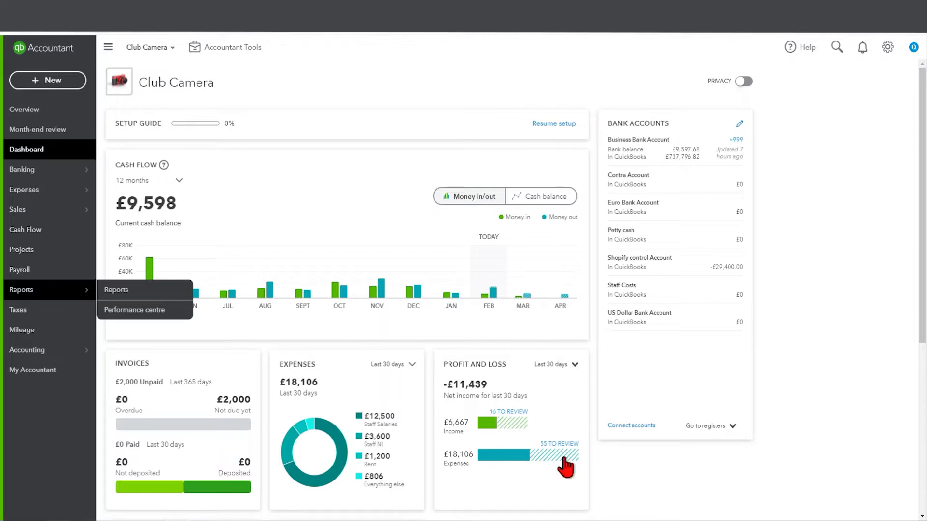
# Step: Look through the recent transactions in the company search and close the search
pyautogui.click(66, 295)
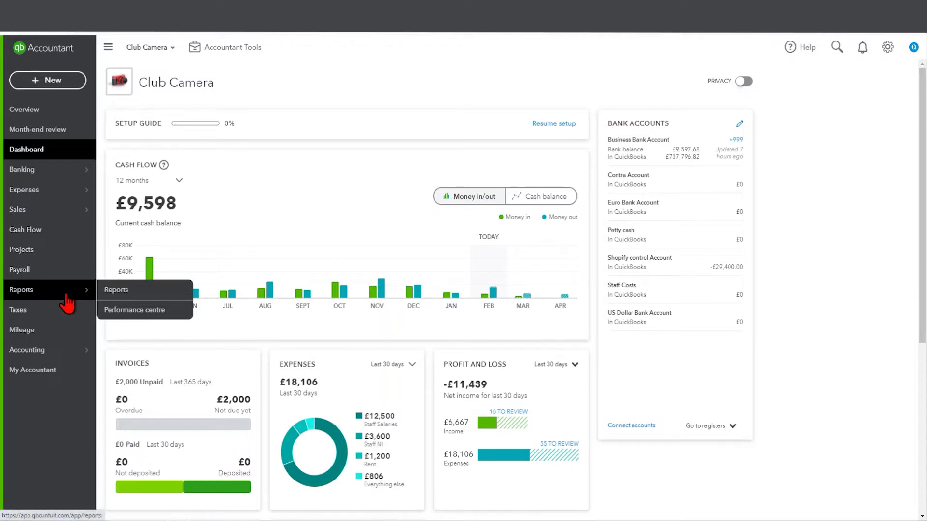
pyautogui.click(245, 54)
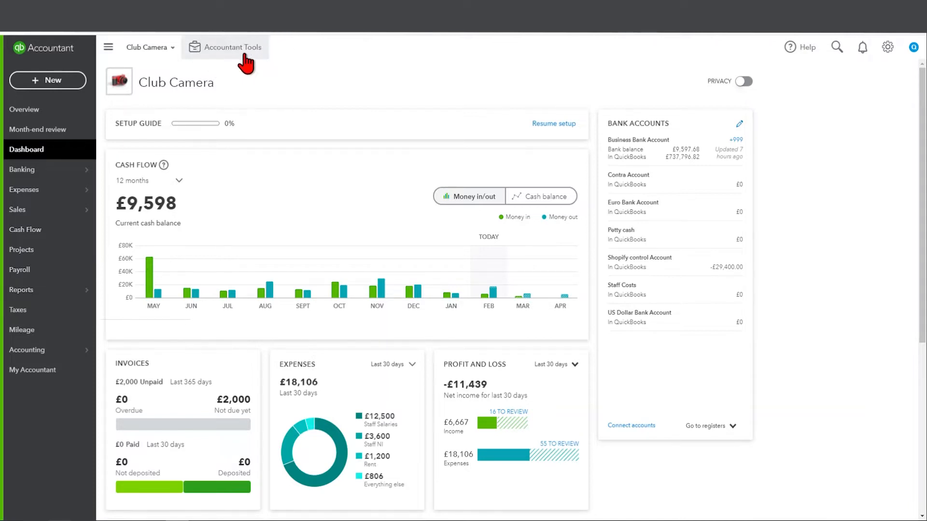
pyautogui.click(837, 51)
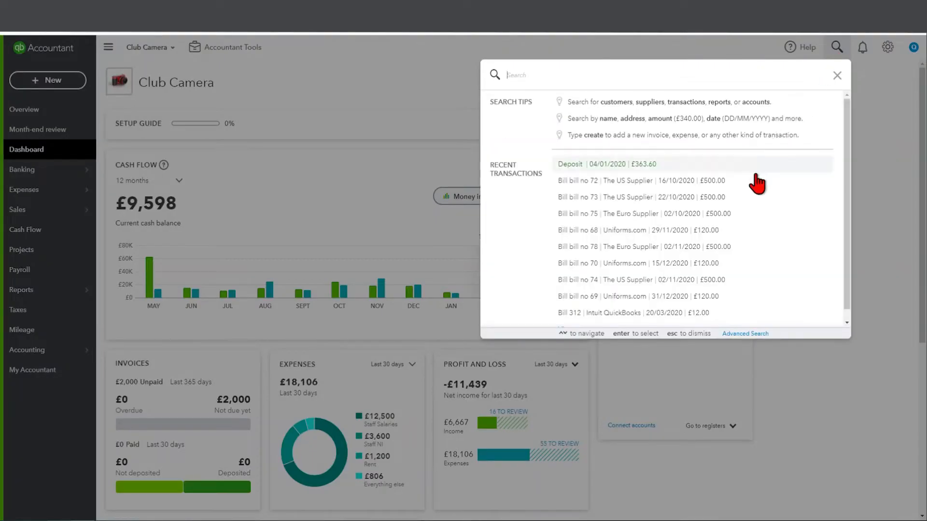
pyautogui.scroll(-1, 739, 306)
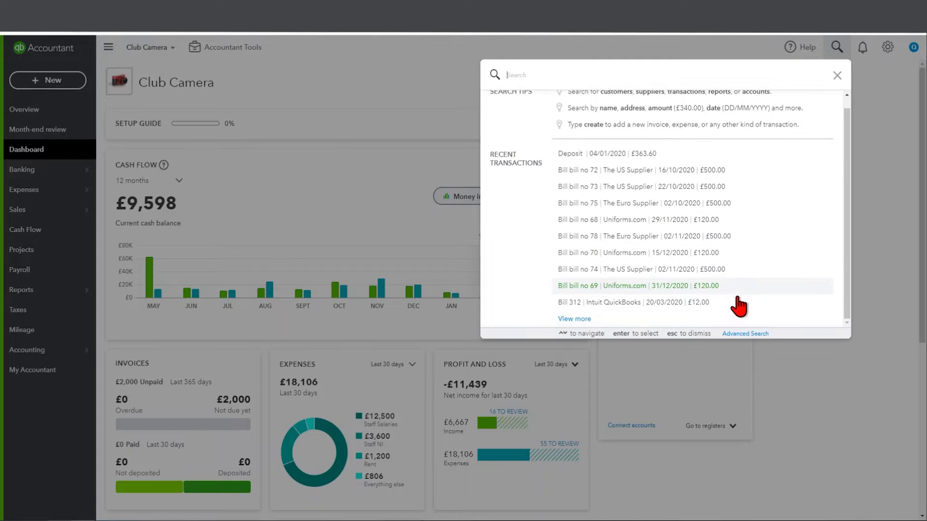
pyautogui.click(390, 129)
# Step: Open the favourite Profit and Loss report from the standard reports list and review its period and figures
pyautogui.click(57, 301)
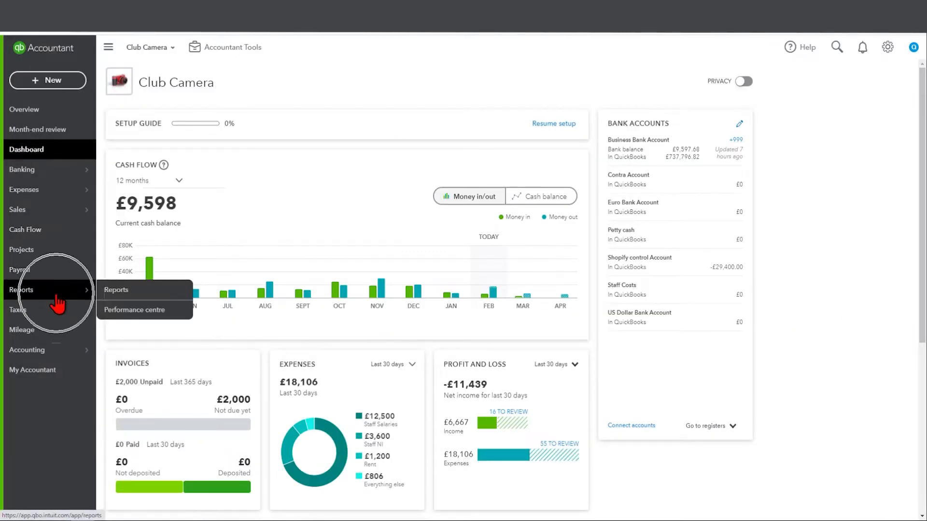
pyautogui.click(125, 291)
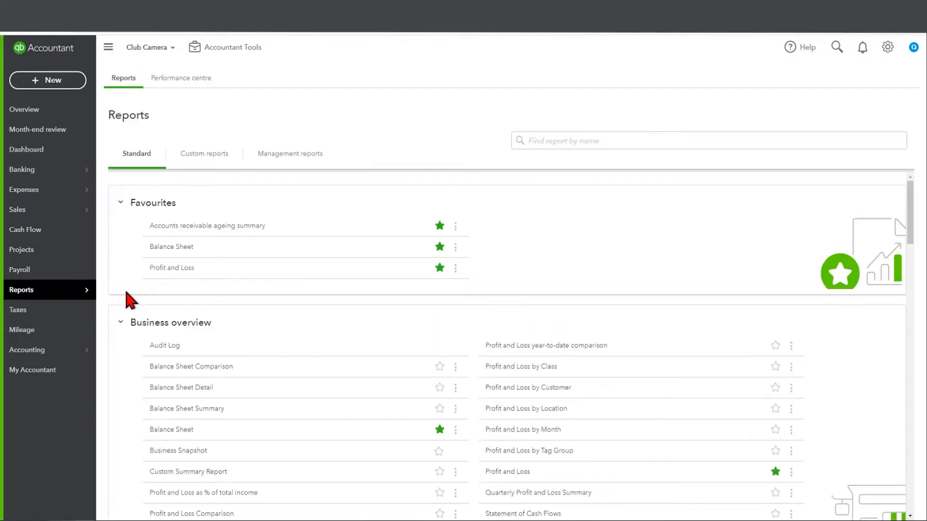
pyautogui.click(164, 271)
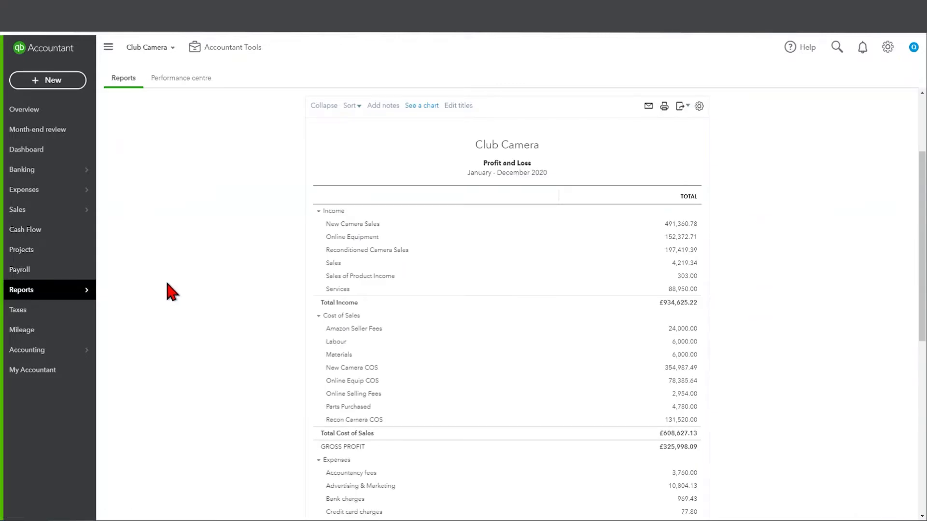
pyautogui.scroll(-1, 515, 219)
pyautogui.scroll(4, 516, 217)
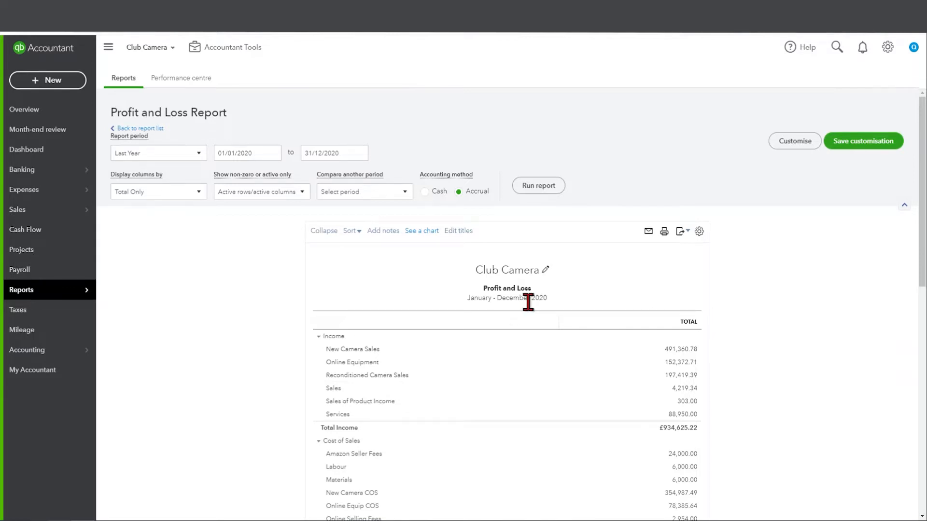
# Step: Open the accountant's report options to check the default date range and basis
pyautogui.click(243, 53)
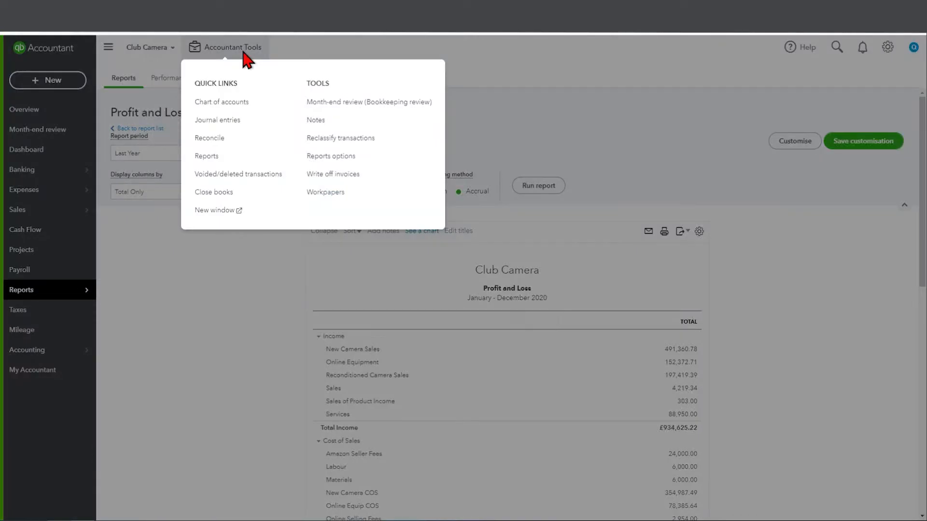
pyautogui.click(341, 162)
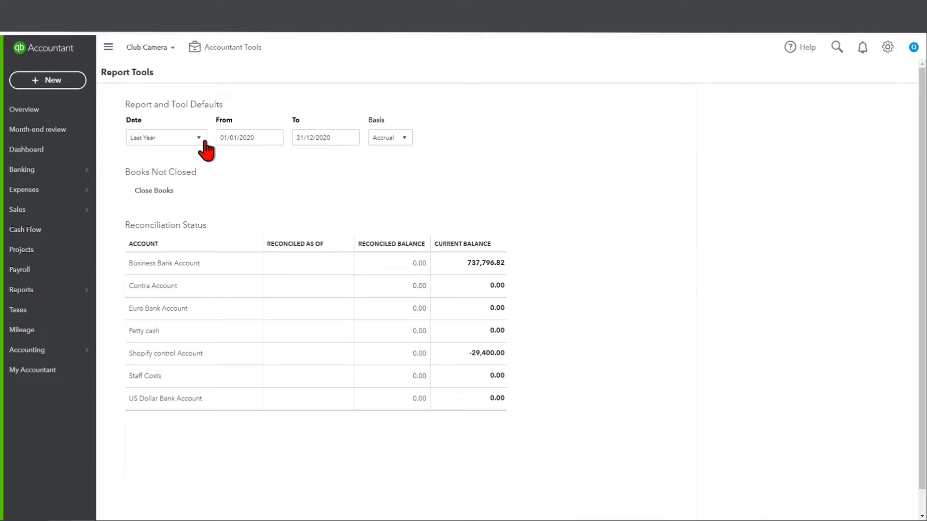
# Step: Return to the reports list and reopen the Profit and Loss report from the favourites
pyautogui.moveTo(58, 292)
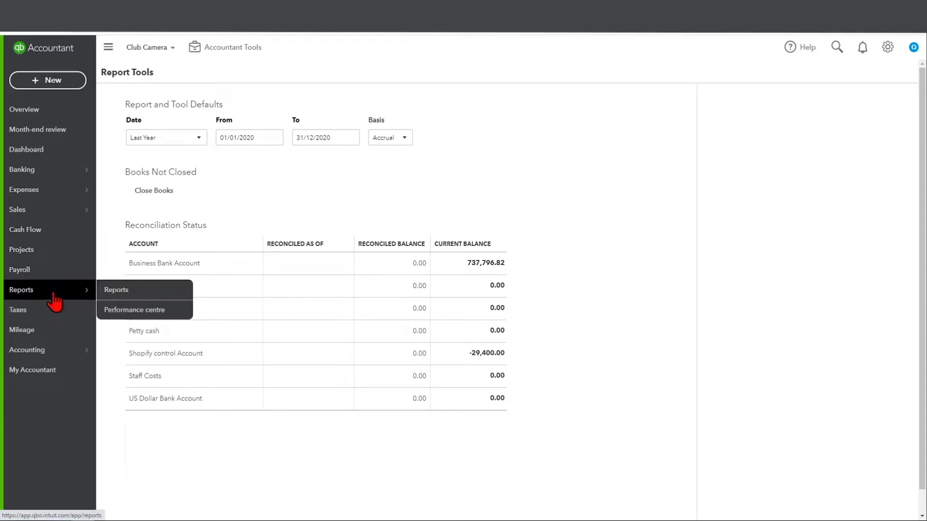
pyautogui.click(117, 292)
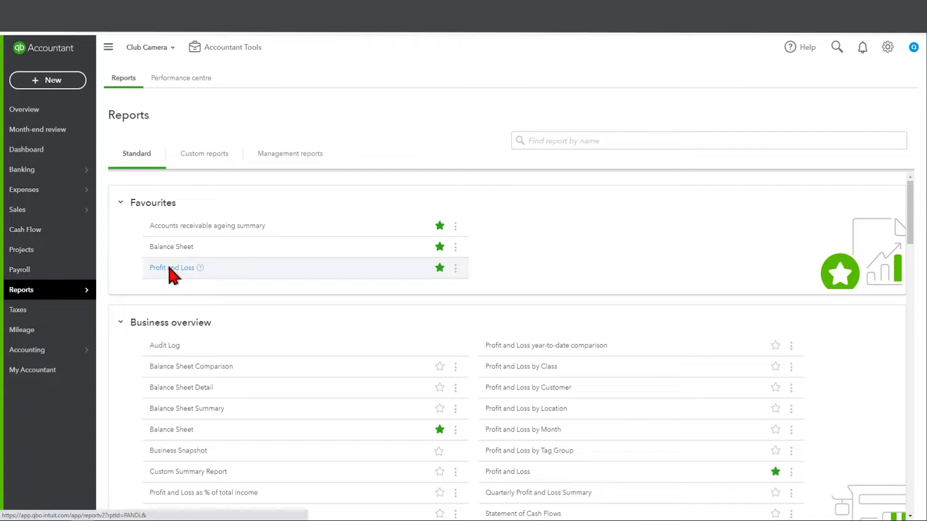
pyautogui.click(169, 268)
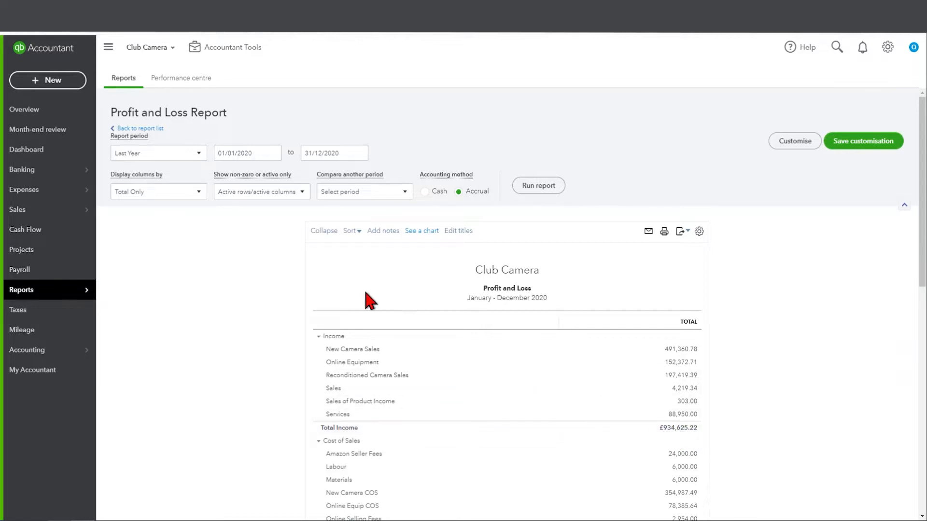
# Step: Display the Profit and Loss report's columns by Months and run the report again
pyautogui.click(195, 199)
pyautogui.click(193, 200)
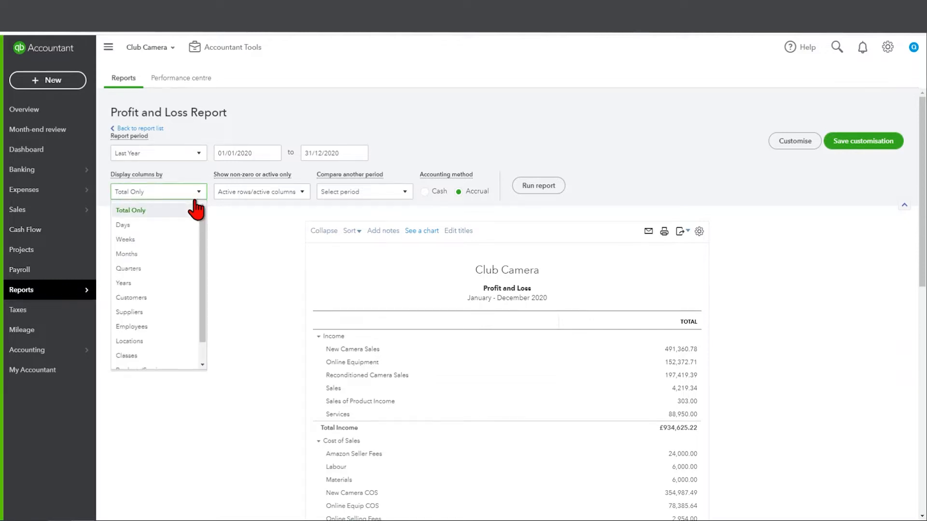
pyautogui.click(172, 254)
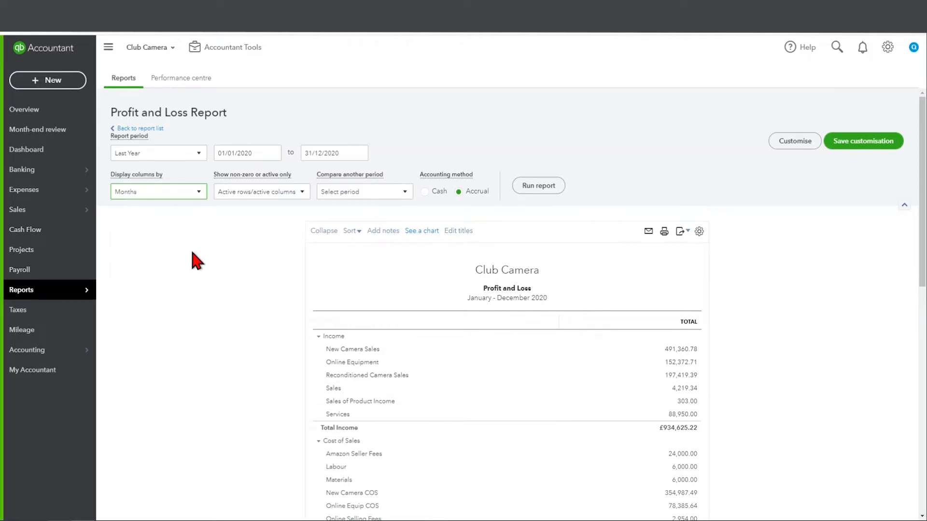
pyautogui.click(542, 195)
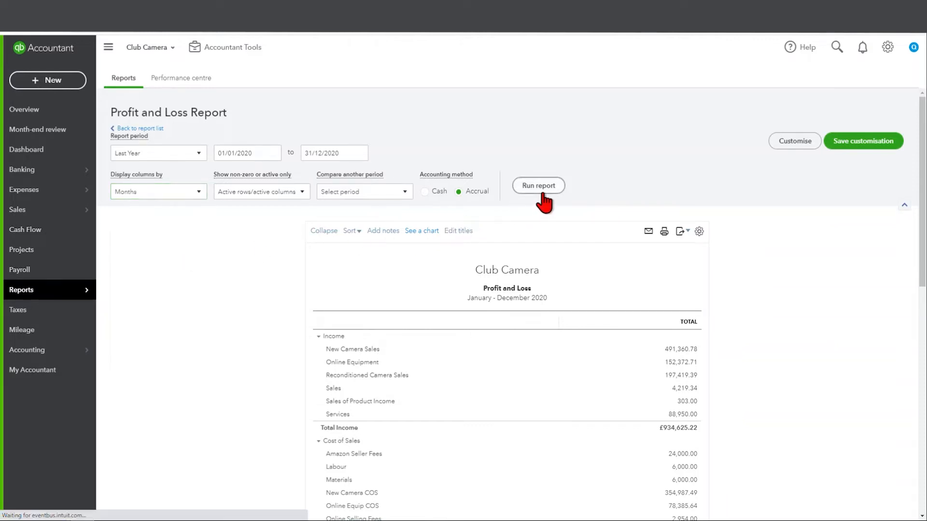
# Step: Review the monthly income rows, including New Camera Sales for April and Online Equipment for July
pyautogui.scroll(-3, 544, 195)
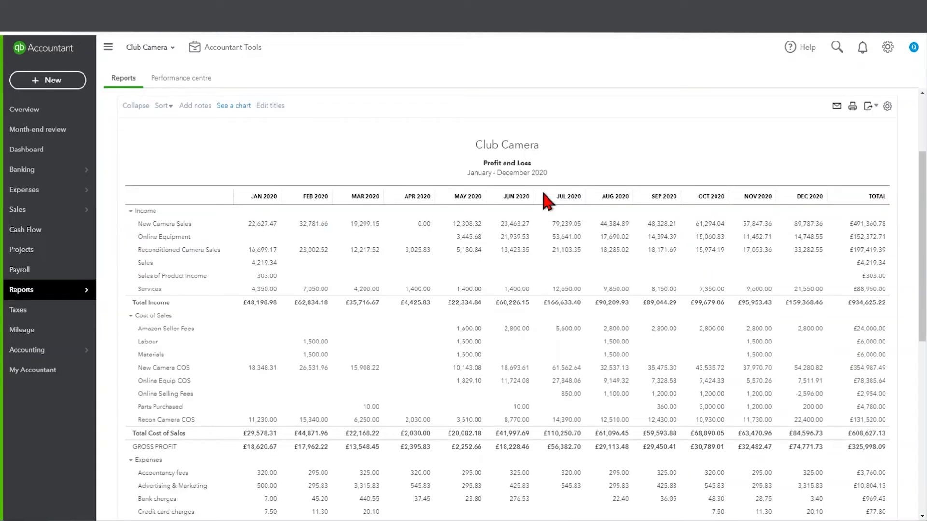
pyautogui.scroll(2, 745, 159)
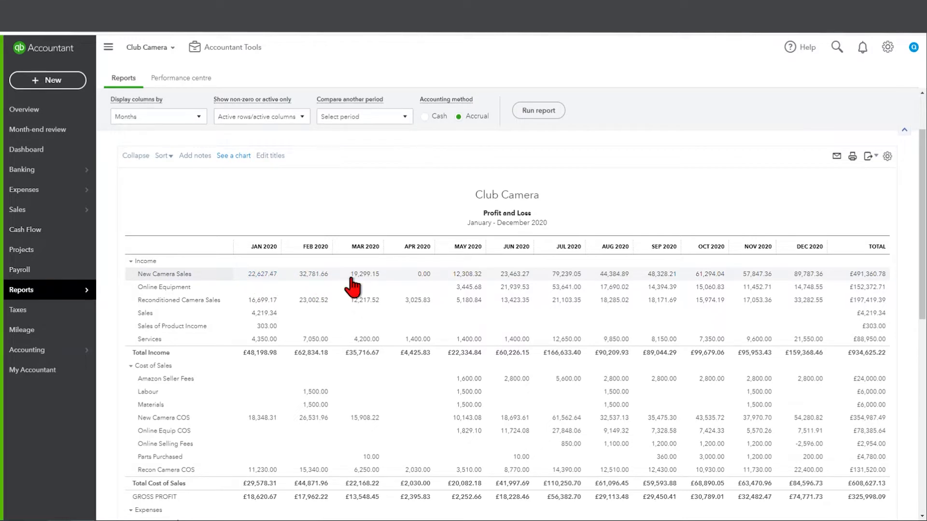
pyautogui.click(425, 276)
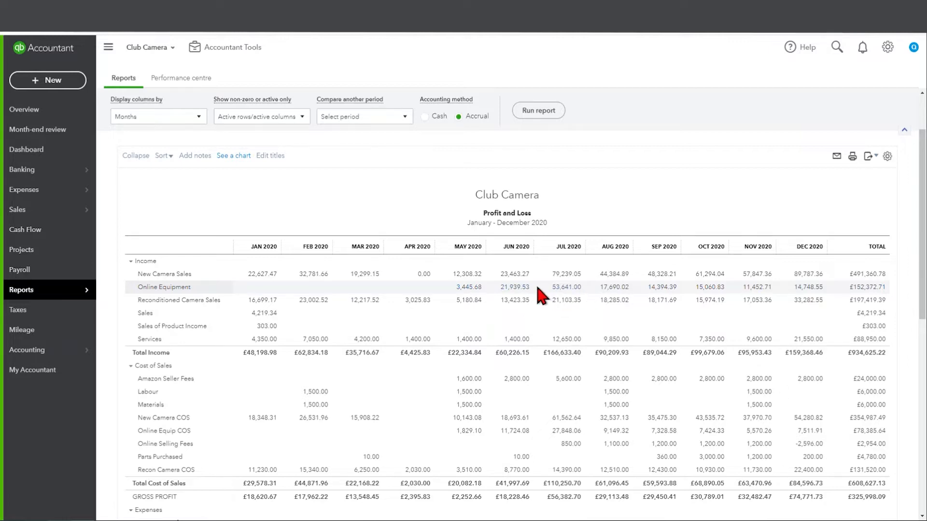
pyautogui.click(567, 288)
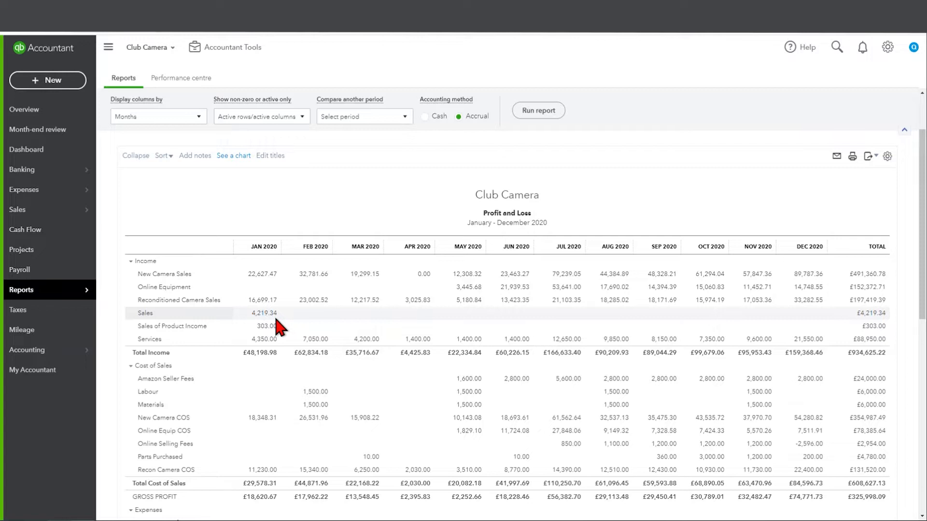
# Step: Change the title in the report header to Profit and Loss 2020
pyautogui.scroll(3, 274, 314)
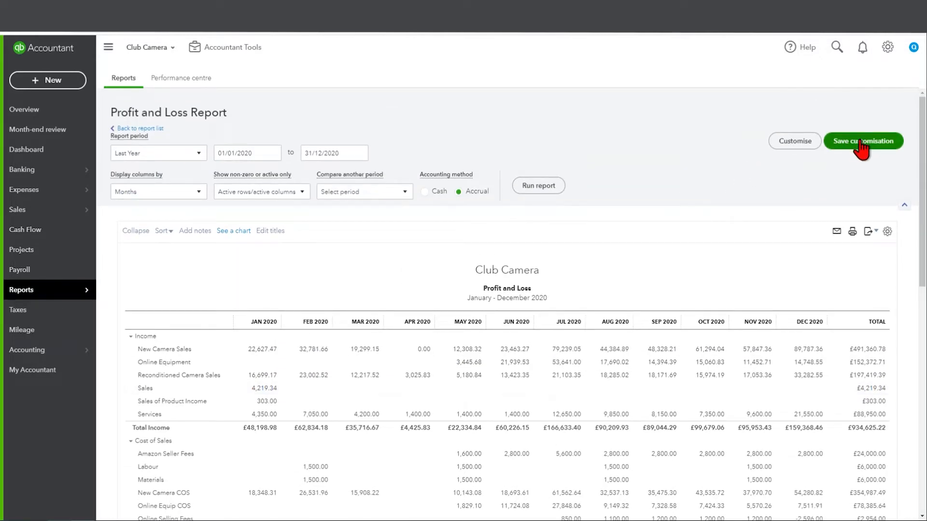
pyautogui.press('ctrl')
pyautogui.press('ctrl')
pyautogui.press('ctrl')
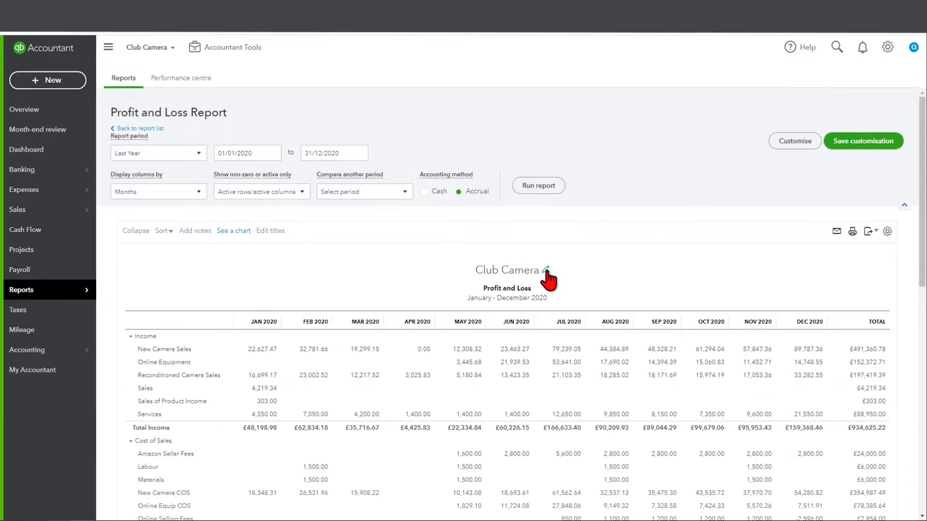
pyautogui.click(546, 273)
pyautogui.click(560, 296)
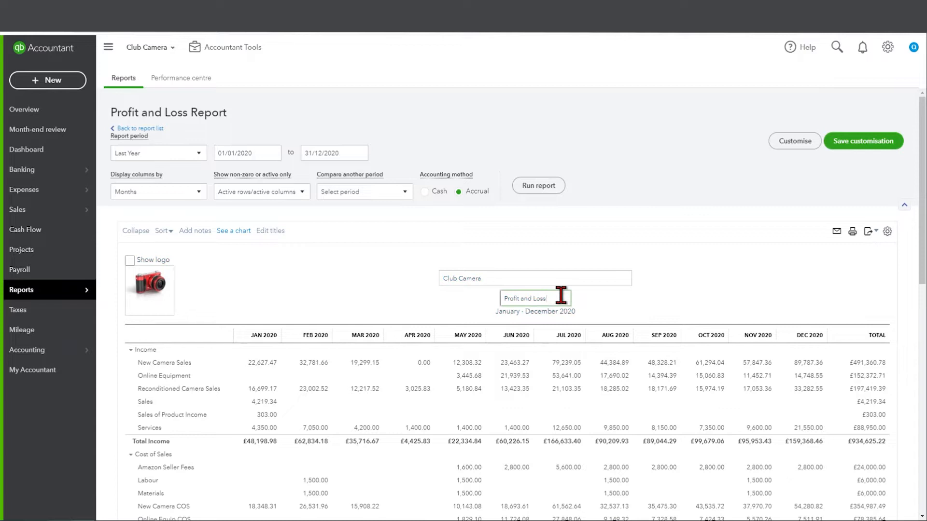
pyautogui.write('2020')
pyautogui.click(679, 273)
pyautogui.click(692, 194)
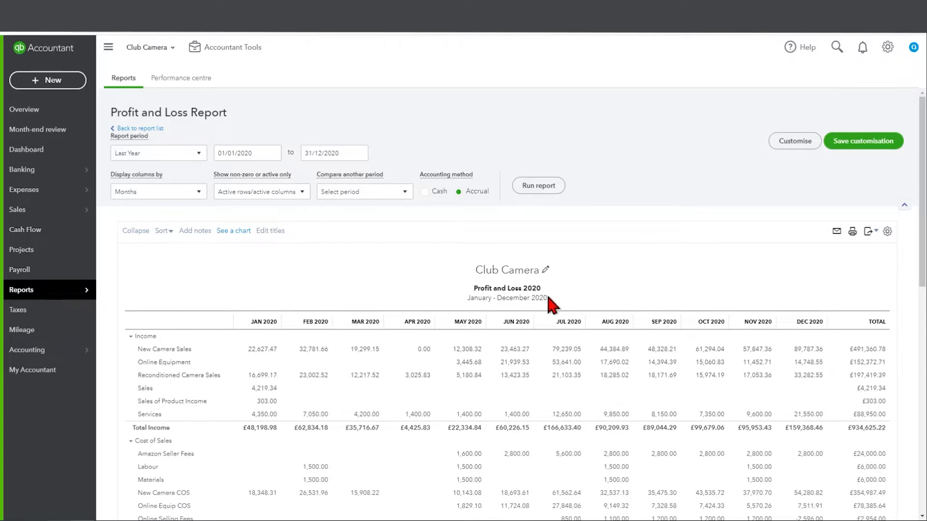
# Step: Save the customised report under the name Profit and Loss 2020
pyautogui.click(851, 150)
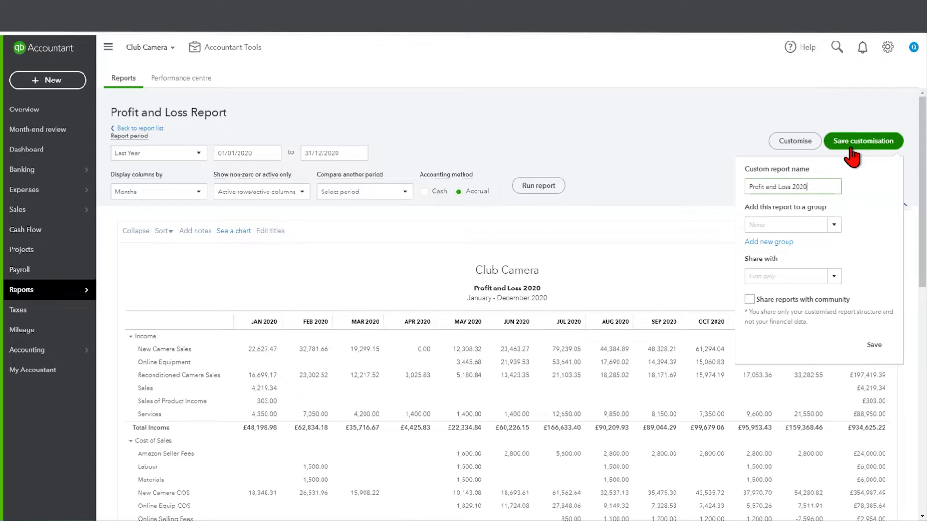
pyautogui.click(812, 190)
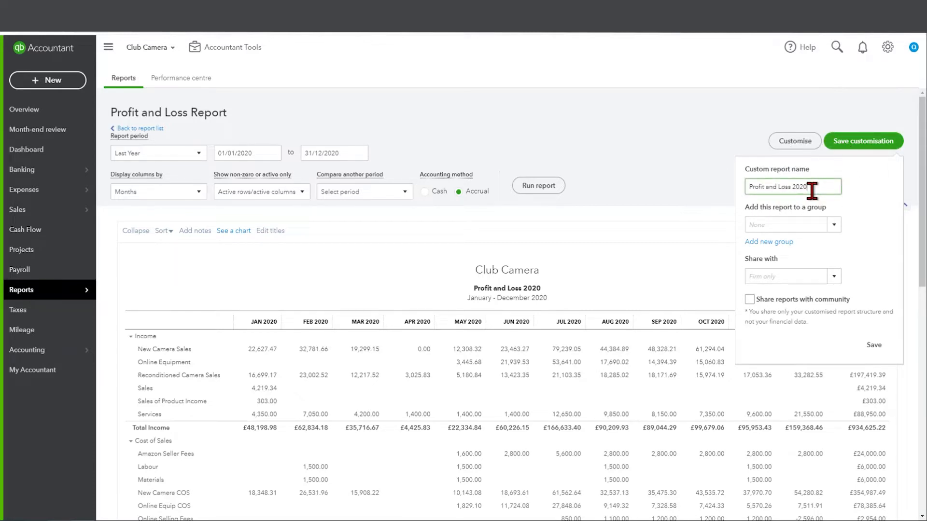
pyautogui.click(873, 346)
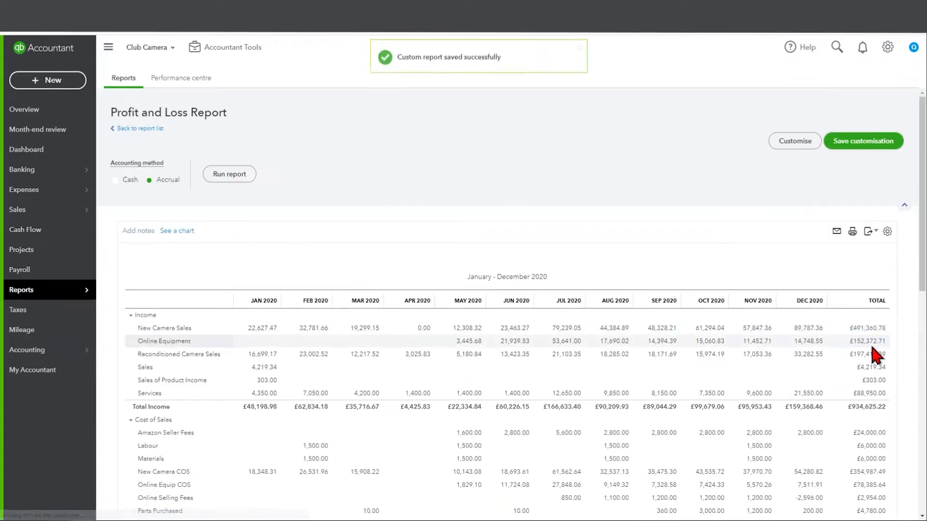
pyautogui.scroll(-3, 745, 280)
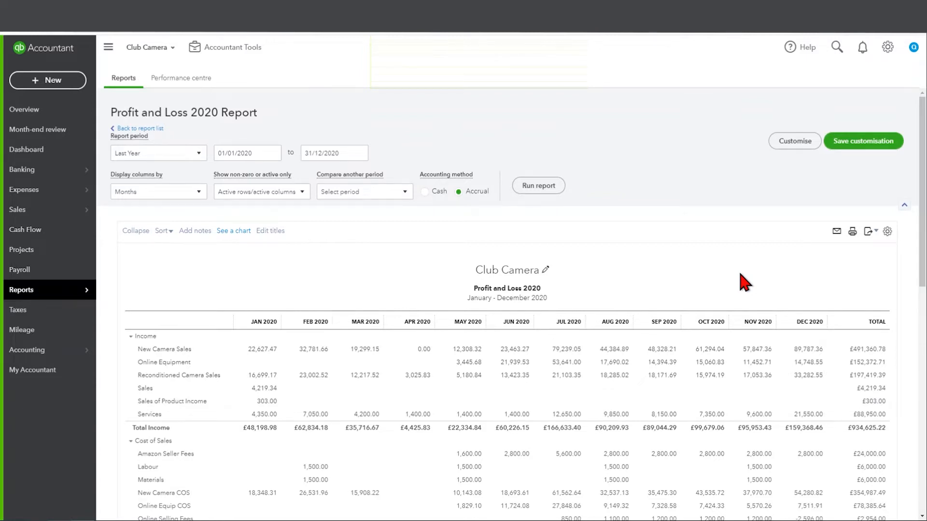
# Step: Open the saved Profit and Loss 2020 report from the custom reports list
pyautogui.click(35, 292)
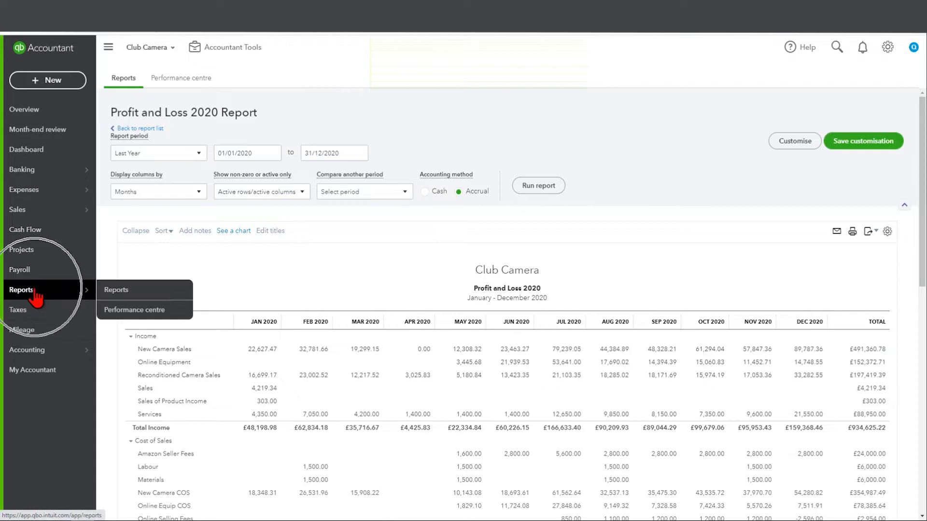
pyautogui.click(117, 291)
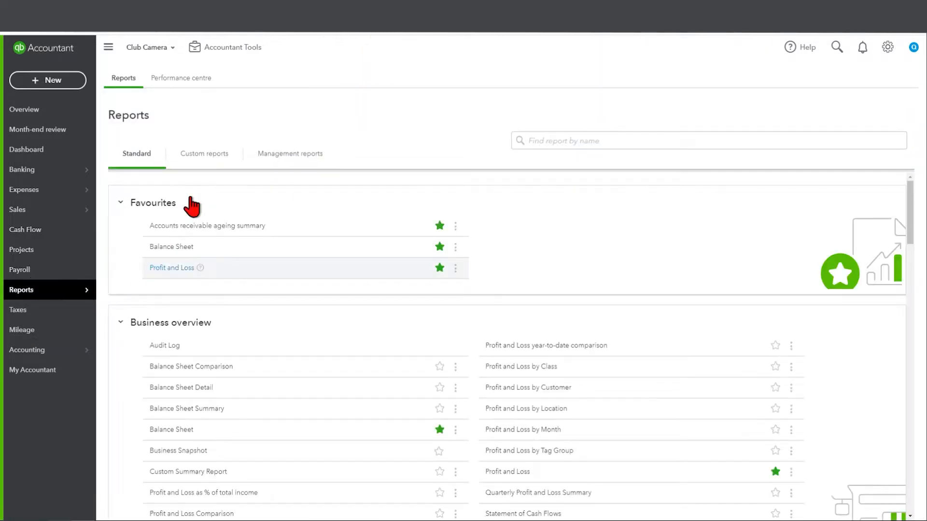
pyautogui.click(205, 161)
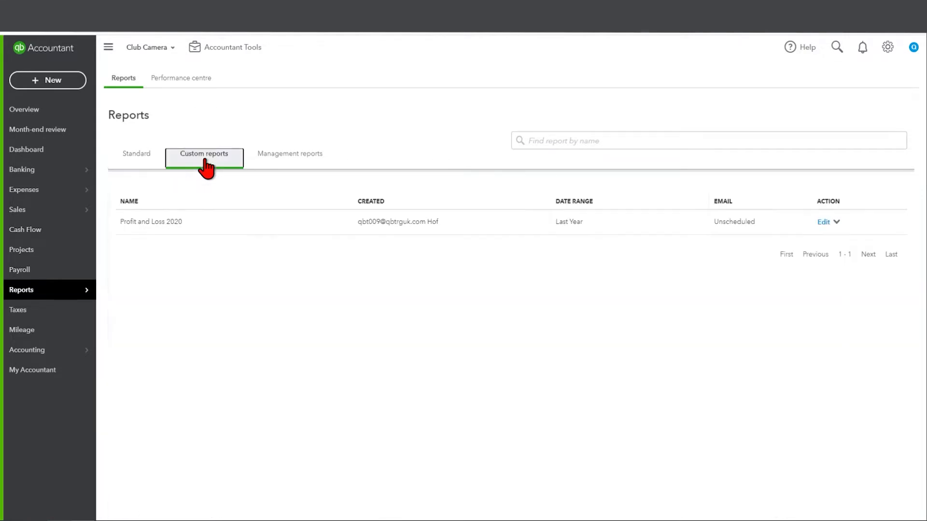
pyautogui.click(168, 230)
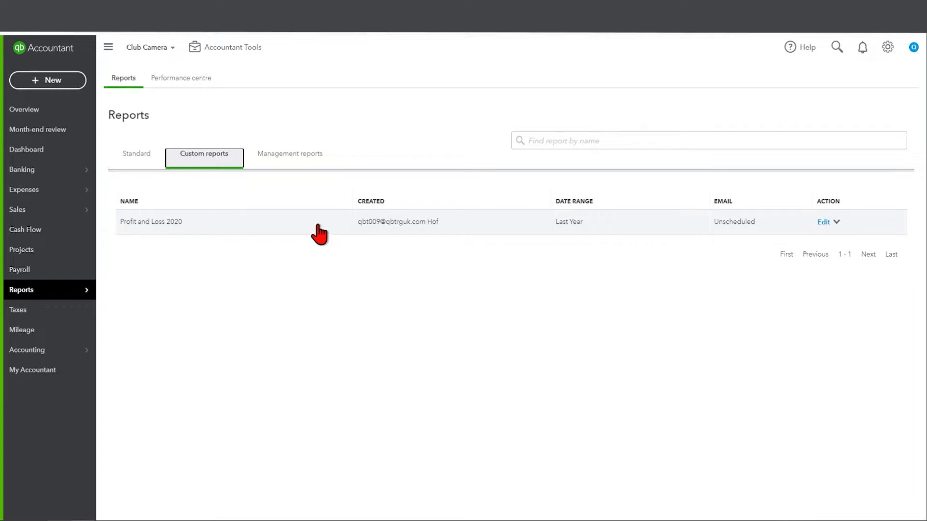
pyautogui.moveTo(63, 214)
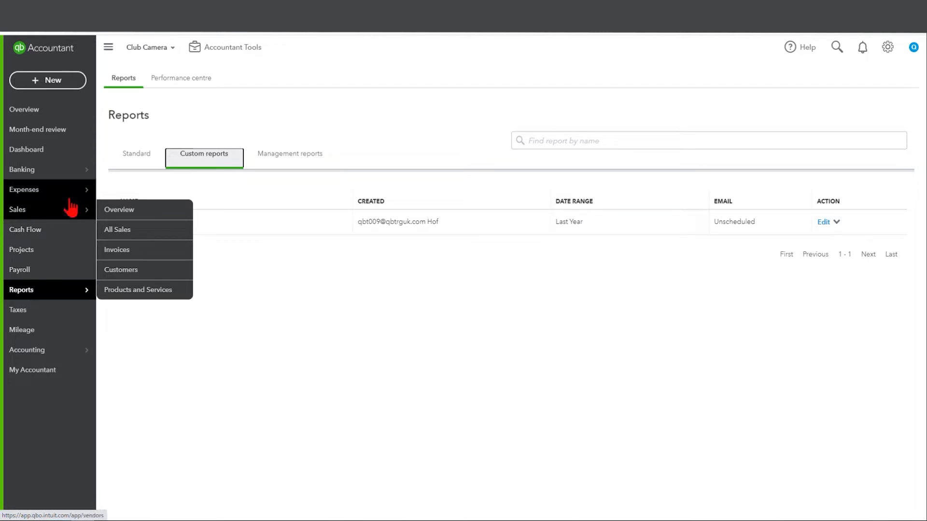
pyautogui.click(155, 226)
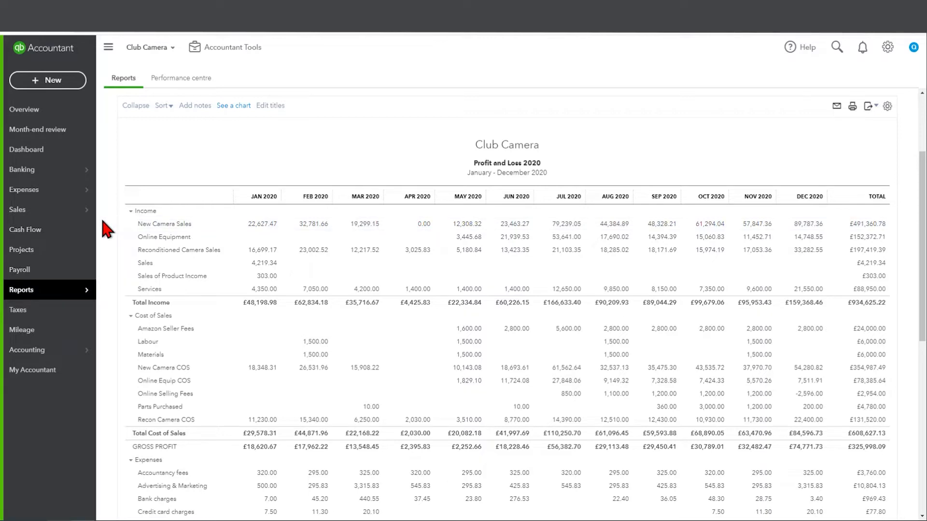
# Step: Open the Products and Services list and review the web camera, camera service and seller fee items
pyautogui.click(79, 221)
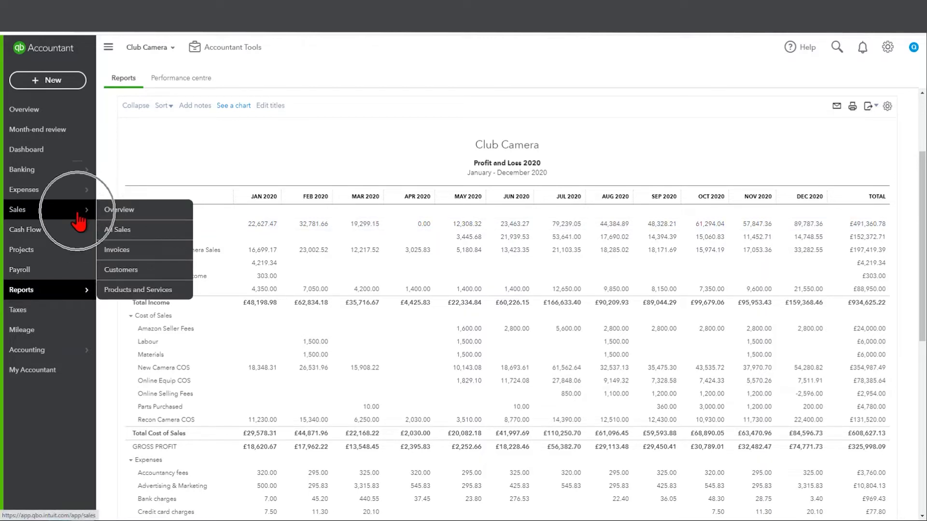
pyautogui.click(140, 294)
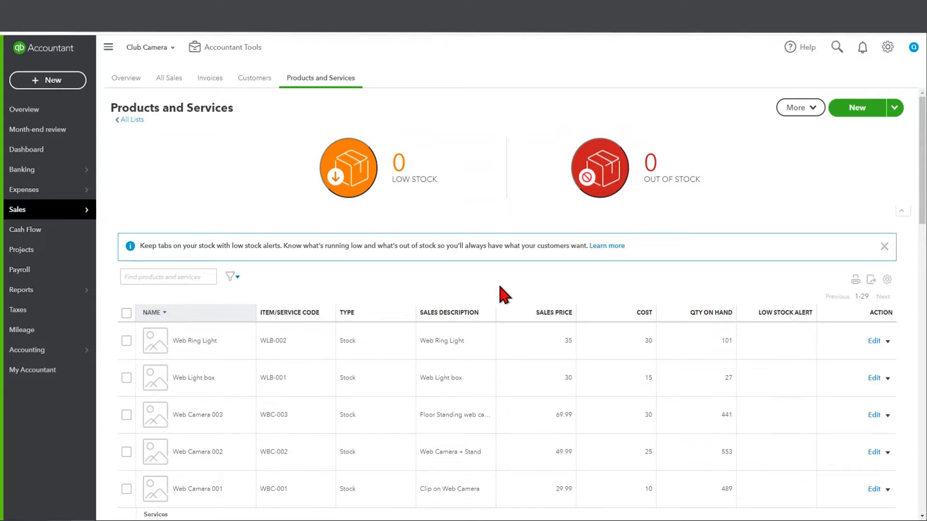
pyautogui.scroll(-3, 585, 287)
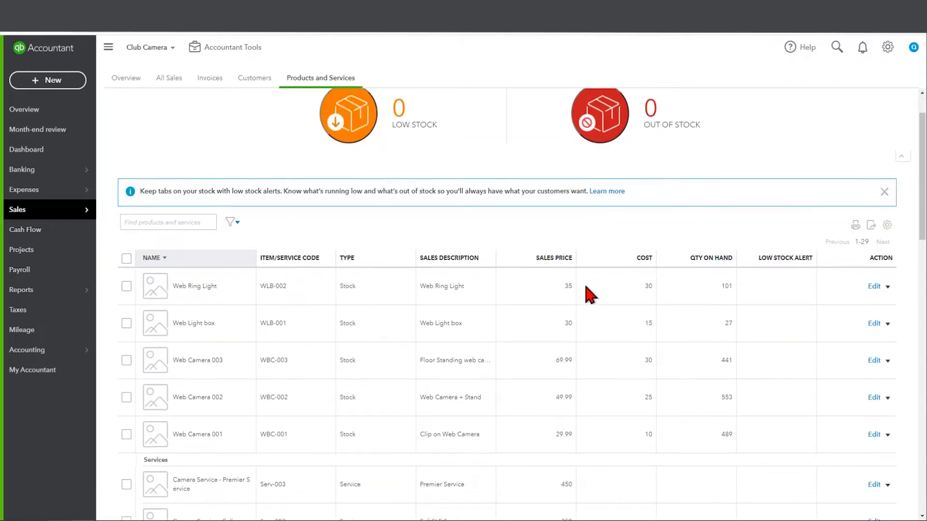
pyautogui.scroll(-2, 573, 338)
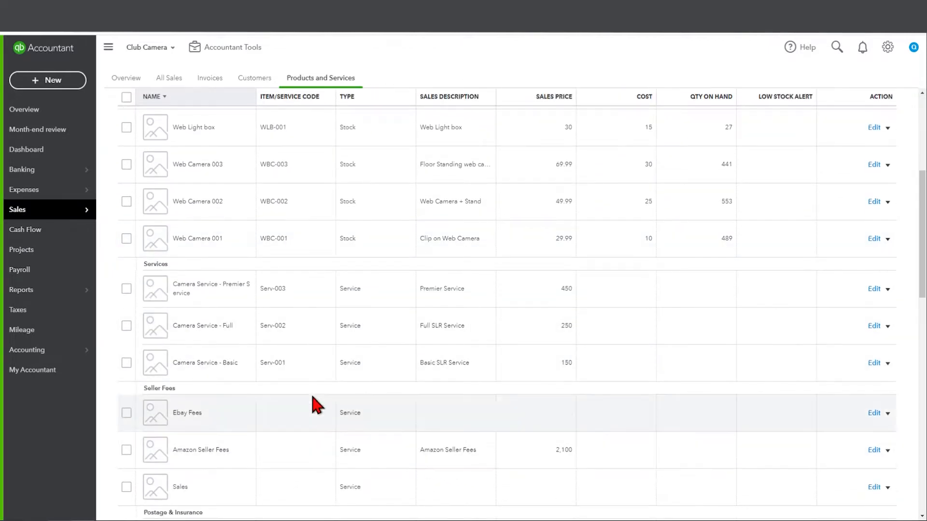
pyautogui.click(370, 237)
pyautogui.click(370, 236)
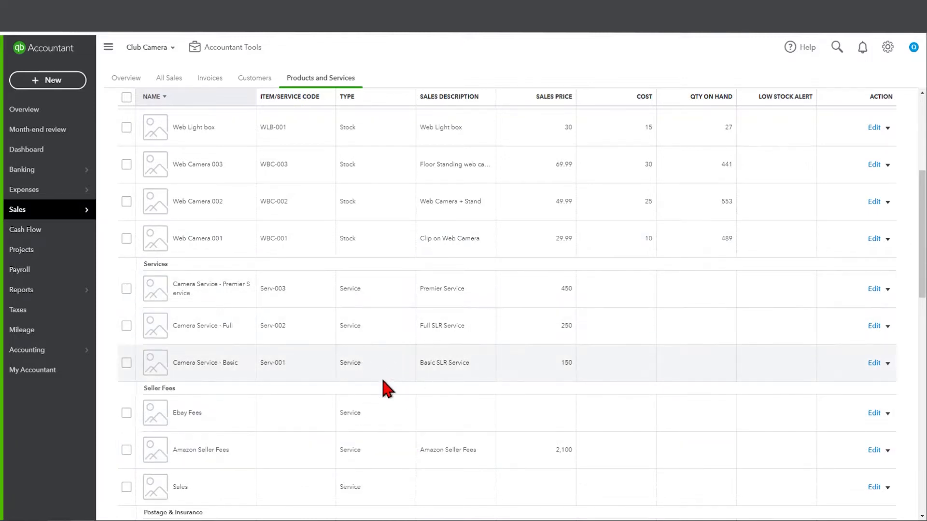
pyautogui.scroll(-1, 382, 380)
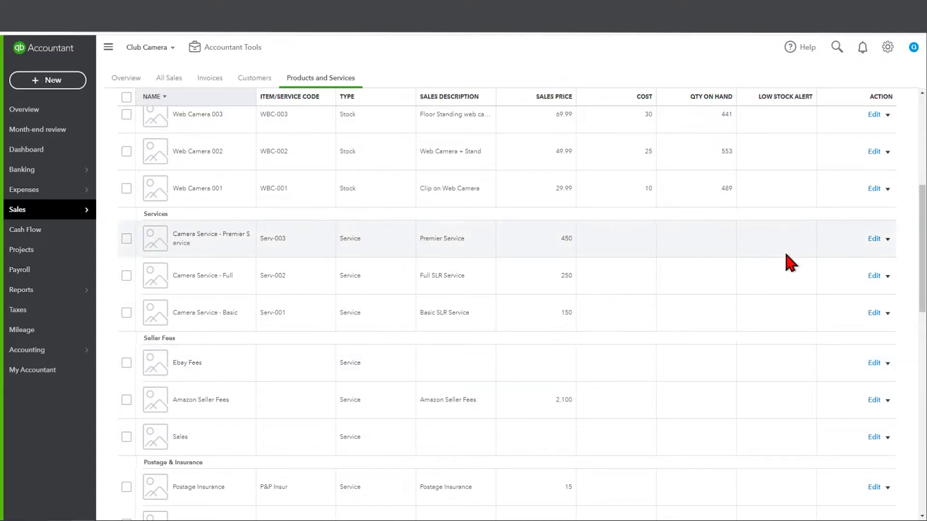
pyautogui.scroll(1, 784, 249)
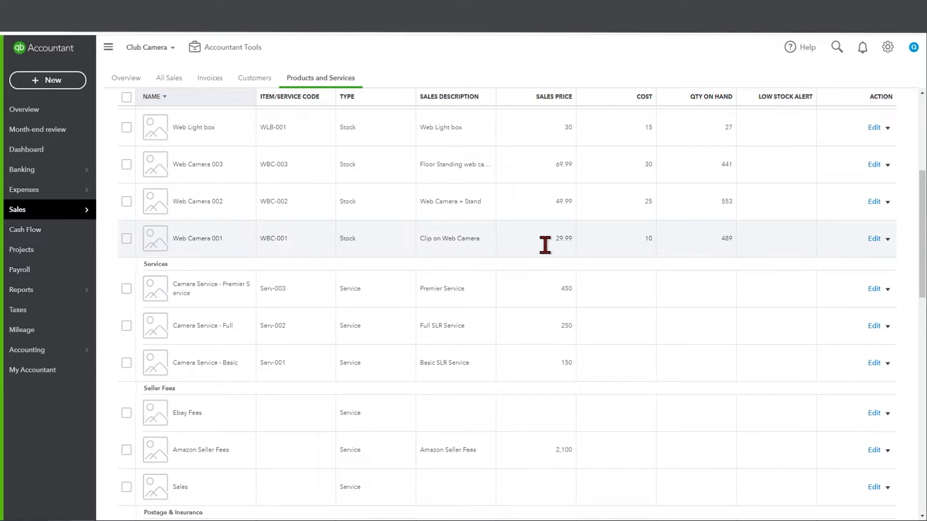
# Step: Check the income account and expense account assigned to the Web Camera 002 stock item, and close its details without changes
pyautogui.click(874, 202)
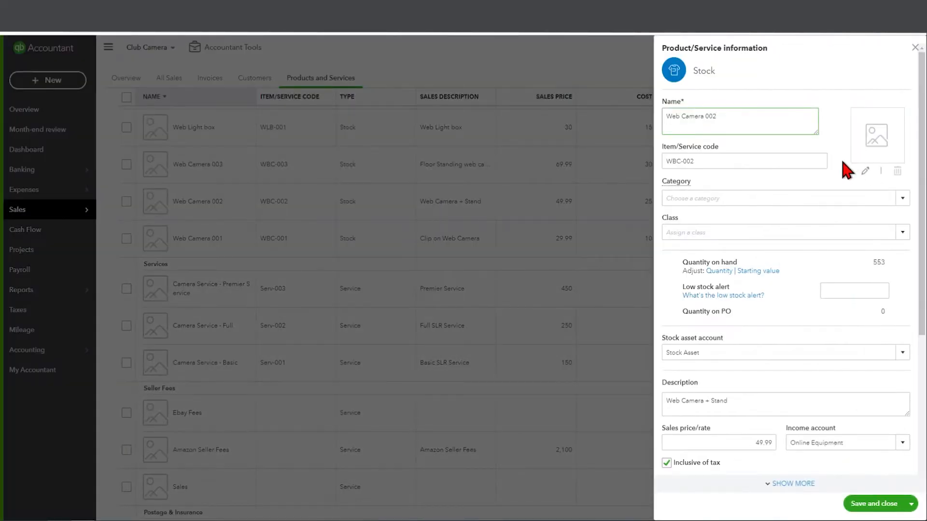
pyautogui.scroll(-2, 815, 332)
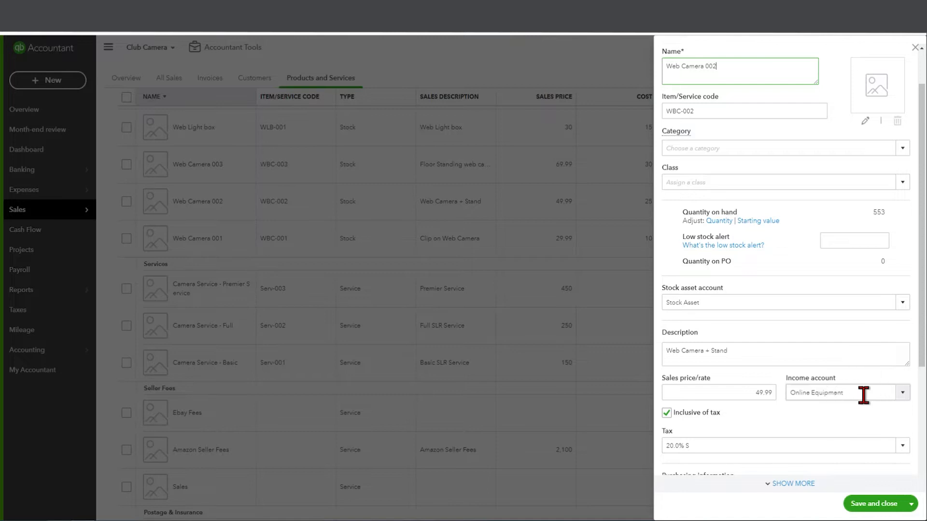
pyautogui.scroll(-4, 863, 395)
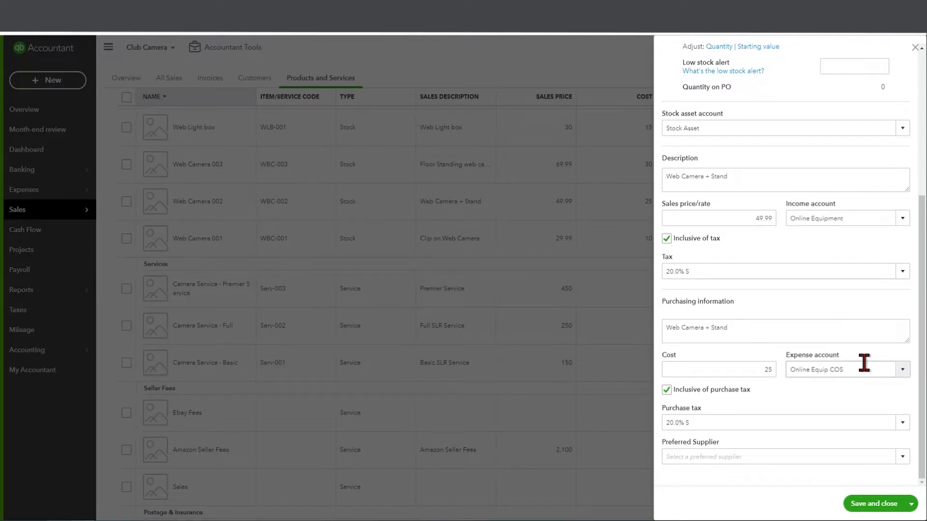
pyautogui.click(915, 48)
pyautogui.scroll(1, 582, 316)
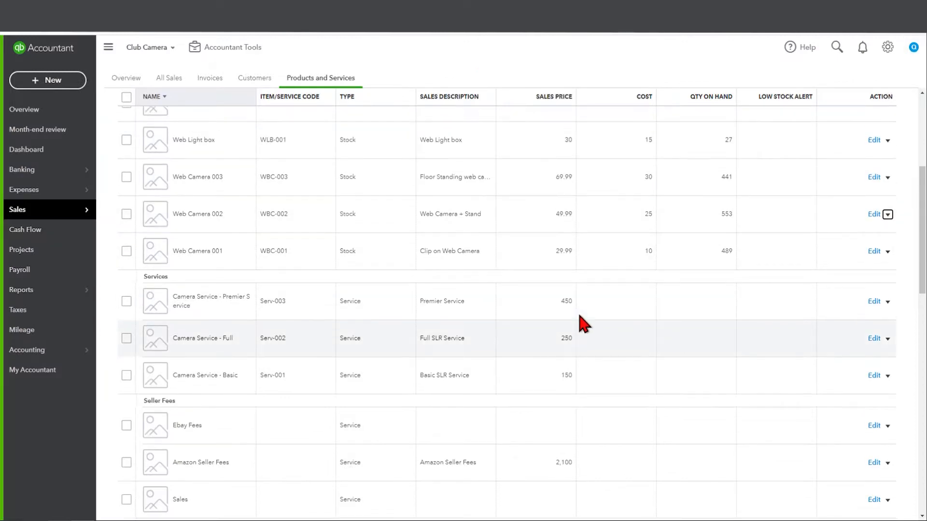
pyautogui.scroll(1, 577, 312)
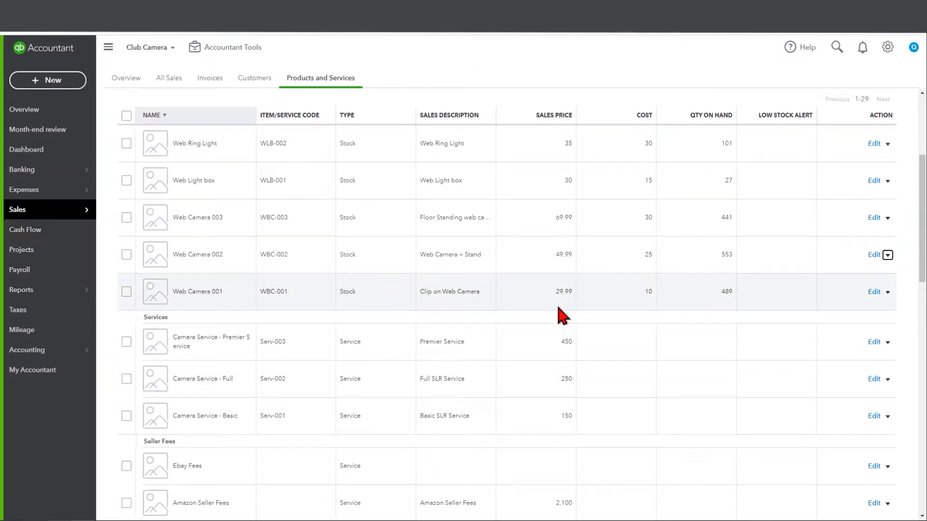
pyautogui.scroll(4, 560, 309)
# Step: Start a new sales receipt and, from its recent receipts, open the Ebay one dated 30/11/2020
pyautogui.click(50, 81)
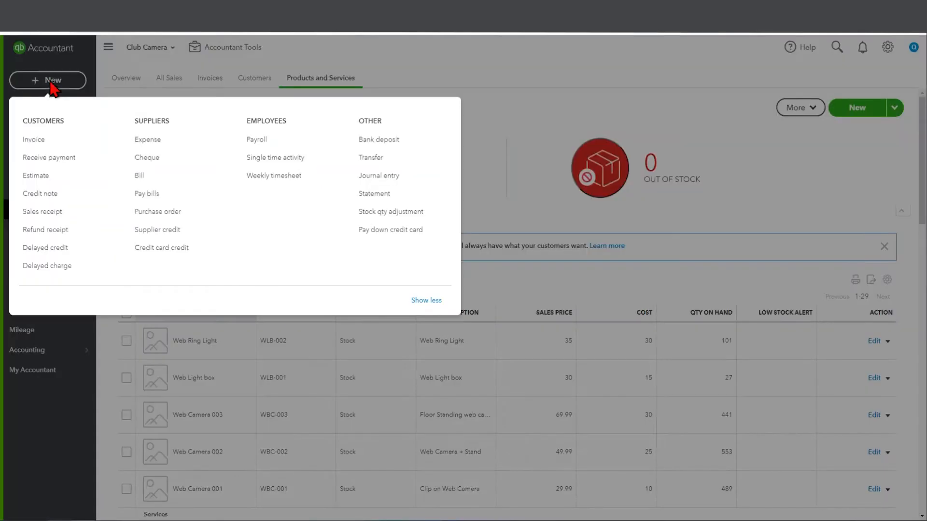
pyautogui.click(65, 215)
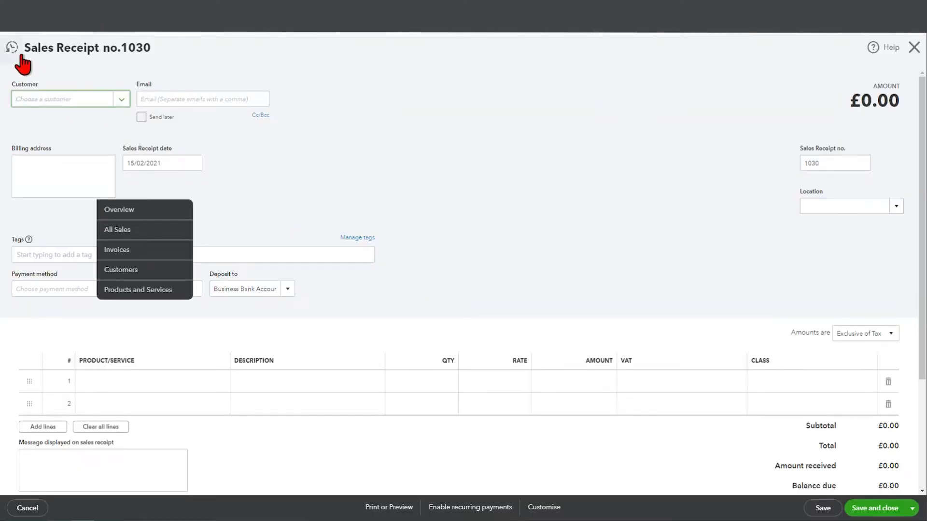
pyautogui.click(18, 52)
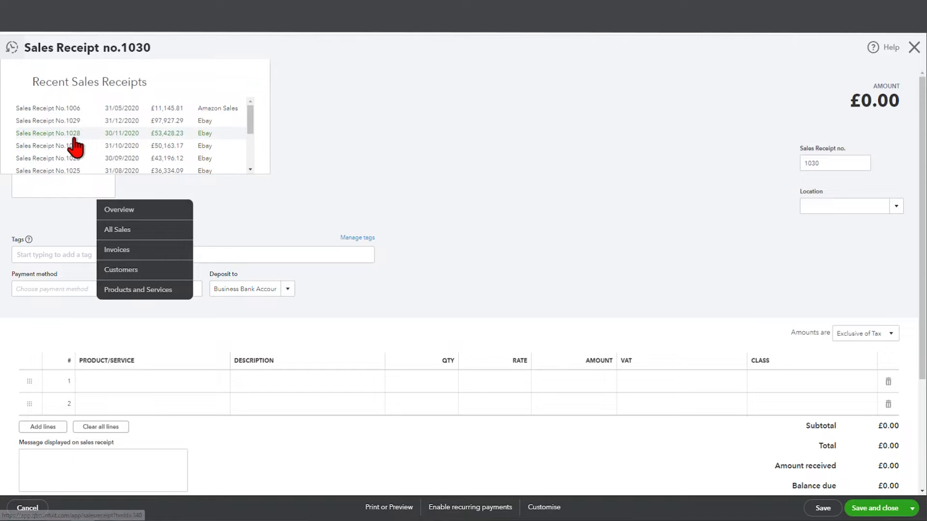
pyautogui.click(74, 137)
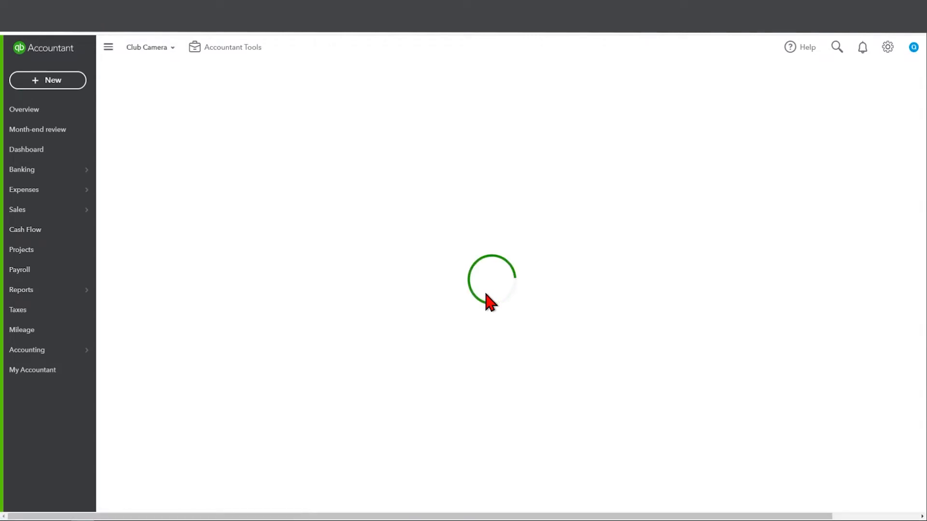
# Step: Review the product lines of the Ebay sales receipt down to the Ebay Fees line, and close the receipt
pyautogui.scroll(-3, 485, 300)
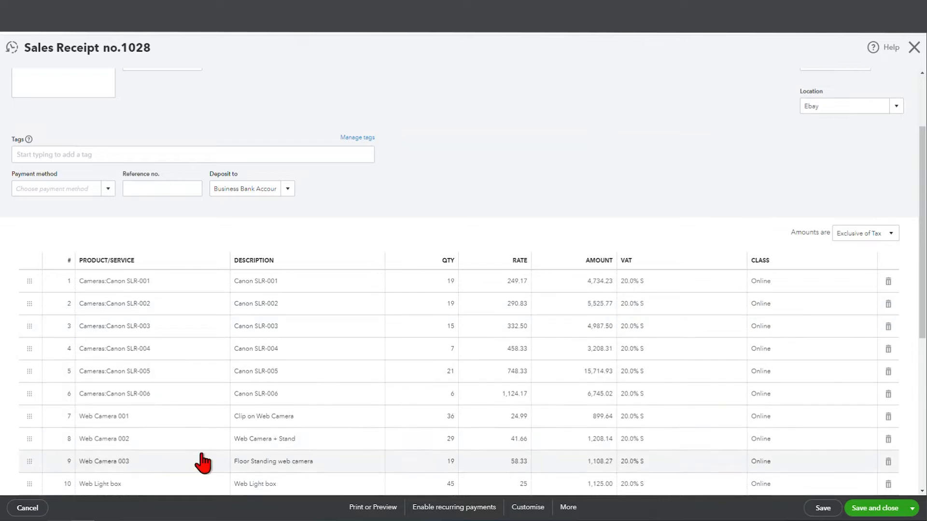
pyautogui.scroll(-1, 270, 463)
pyautogui.scroll(-1, 344, 478)
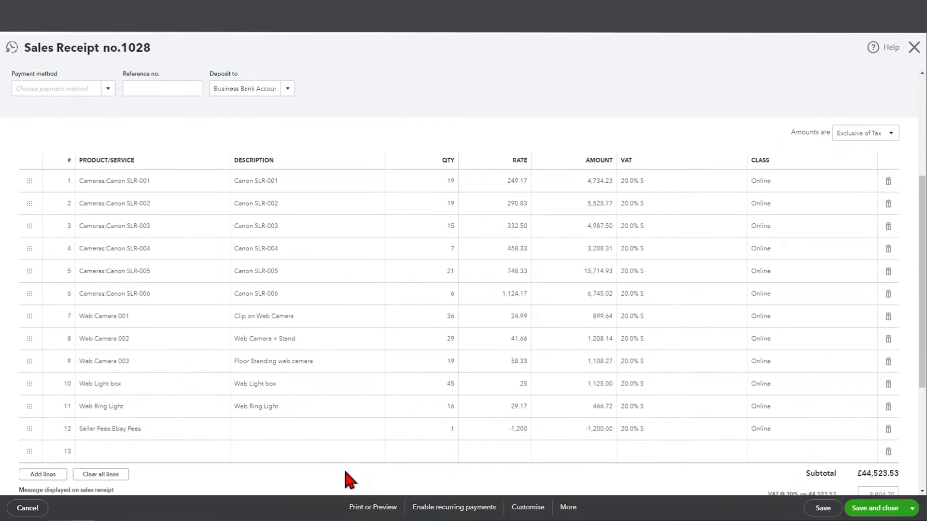
pyautogui.click(914, 52)
pyautogui.click(914, 53)
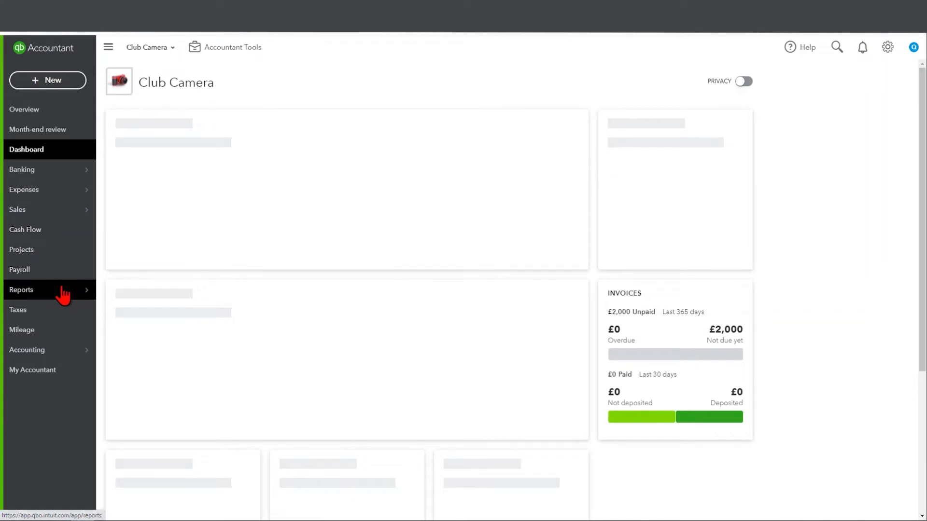
# Step: Open the standard reports list and look through it as far as the Sales and customers reports
pyautogui.moveTo(63, 289)
pyautogui.click(137, 309)
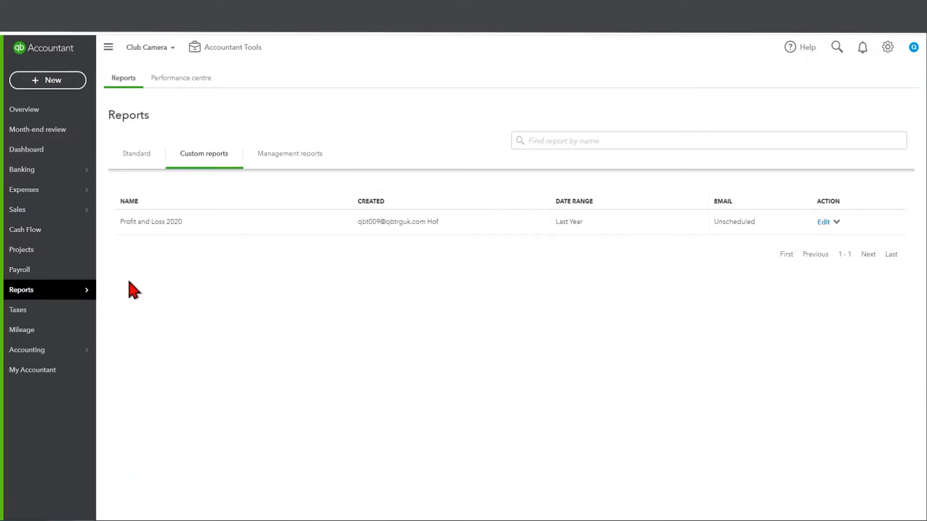
pyautogui.click(141, 161)
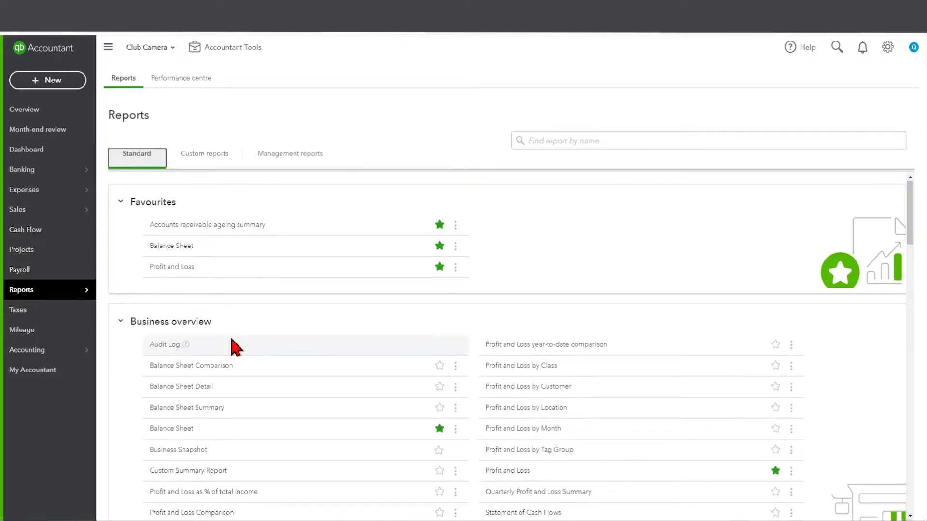
pyautogui.scroll(-5, 231, 343)
pyautogui.scroll(-4, 232, 353)
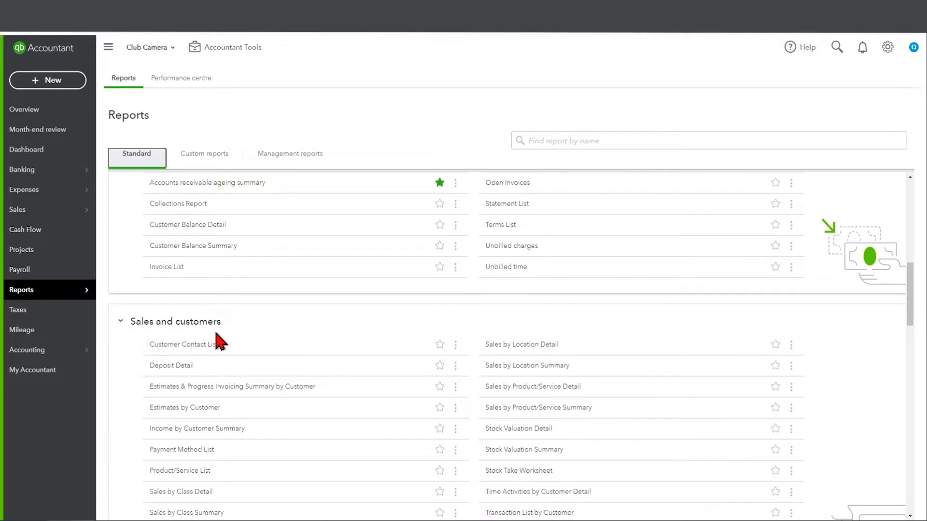
# Step: Search the reports for "prod" and open the Sales by Product/Service Summary report
pyautogui.click(542, 137)
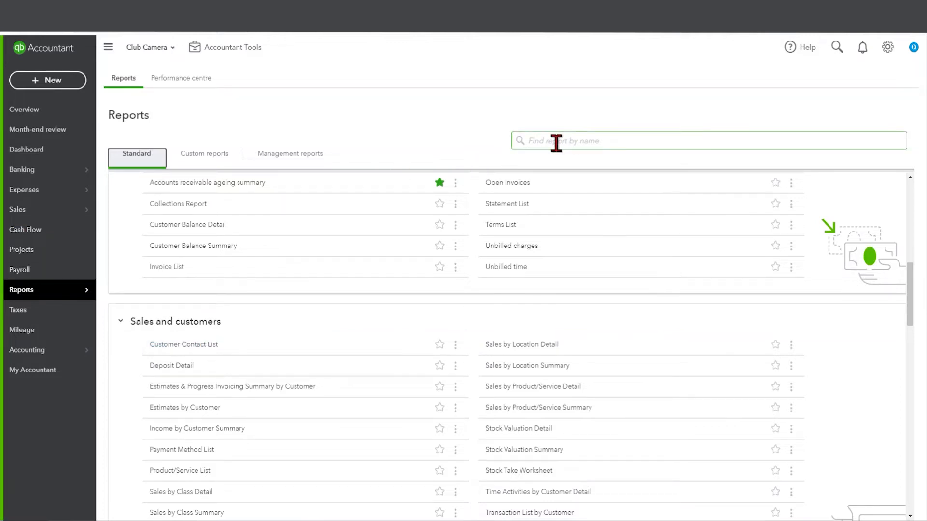
pyautogui.click(556, 143)
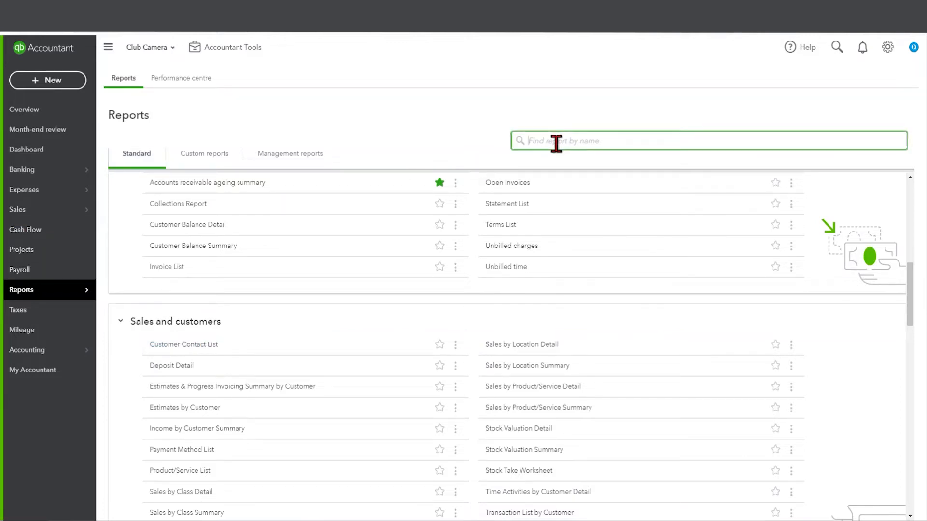
pyautogui.write('pROD')
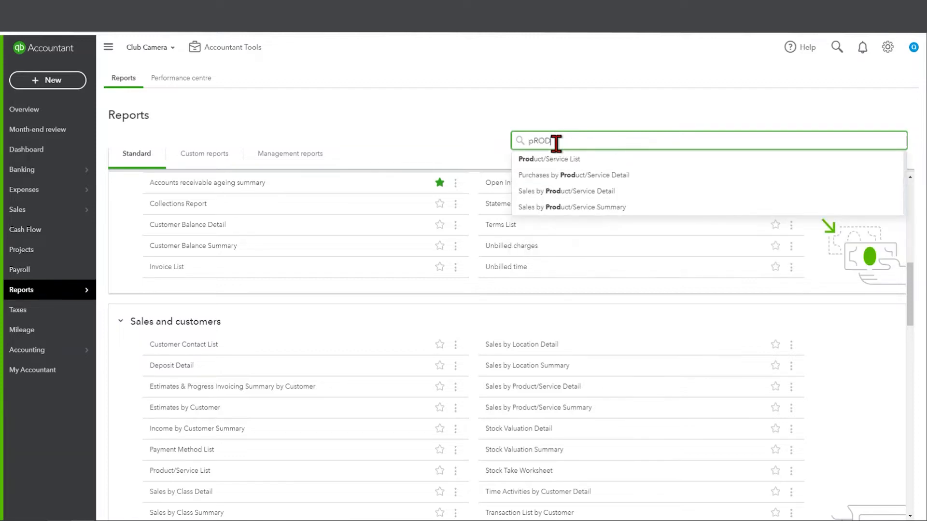
pyautogui.press('Down')
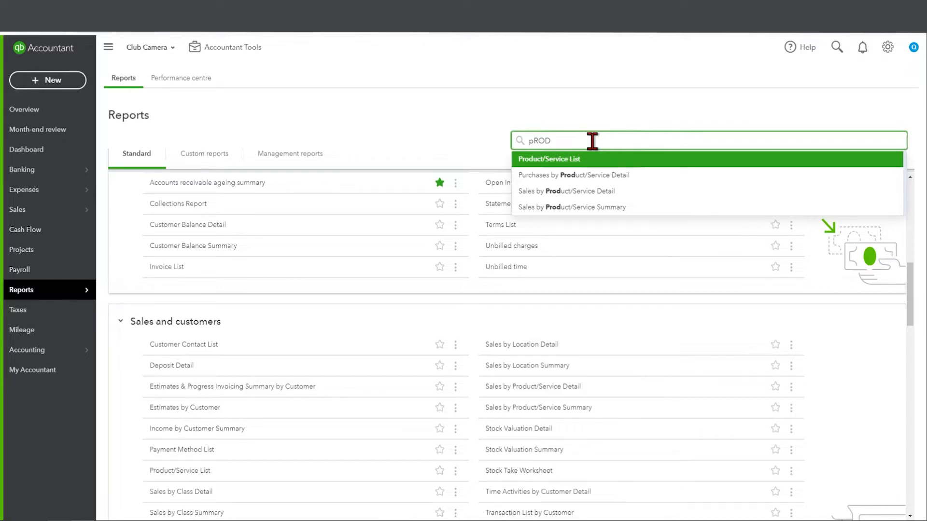
pyautogui.click(555, 211)
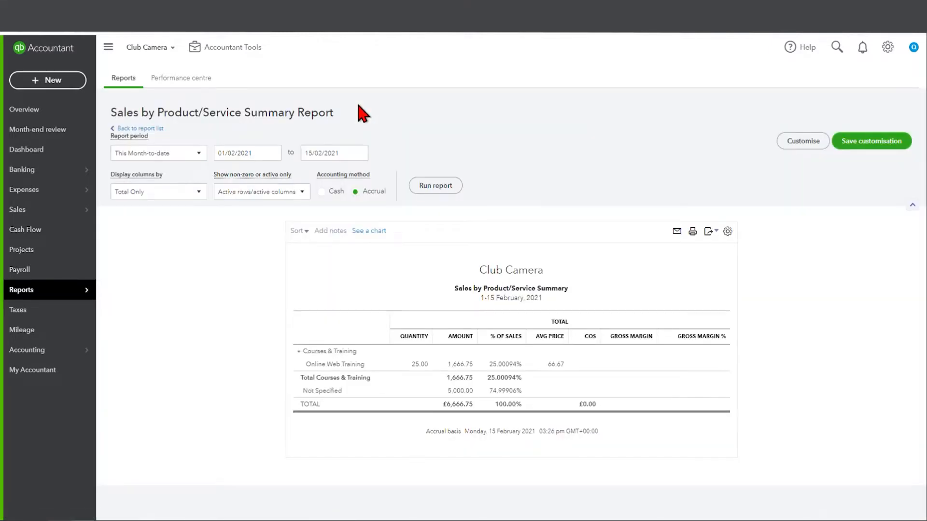
# Step: Set the report period of the Sales by Product/Service Summary to Last Year and run the report
pyautogui.click(199, 153)
pyautogui.scroll(-3, 190, 248)
pyautogui.scroll(-2, 186, 290)
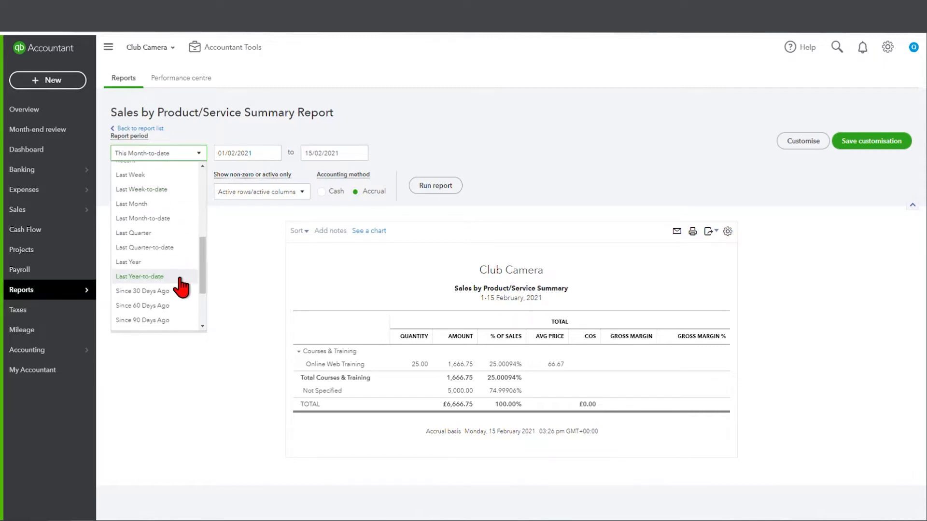
pyautogui.click(166, 269)
pyautogui.click(445, 191)
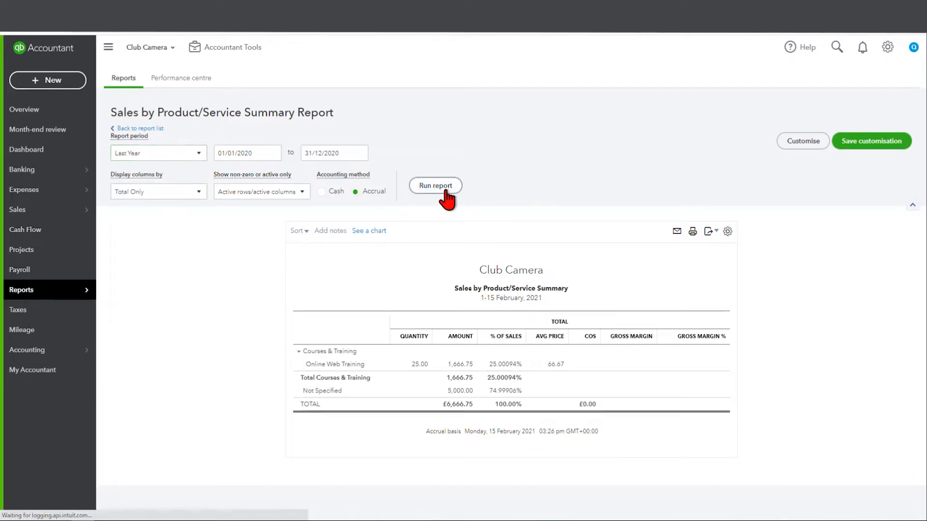
# Step: Review the quantities, amounts and gross margins for cameras, seller fees, services and web equipment in the 2020 sales summary
pyautogui.scroll(-3, 444, 188)
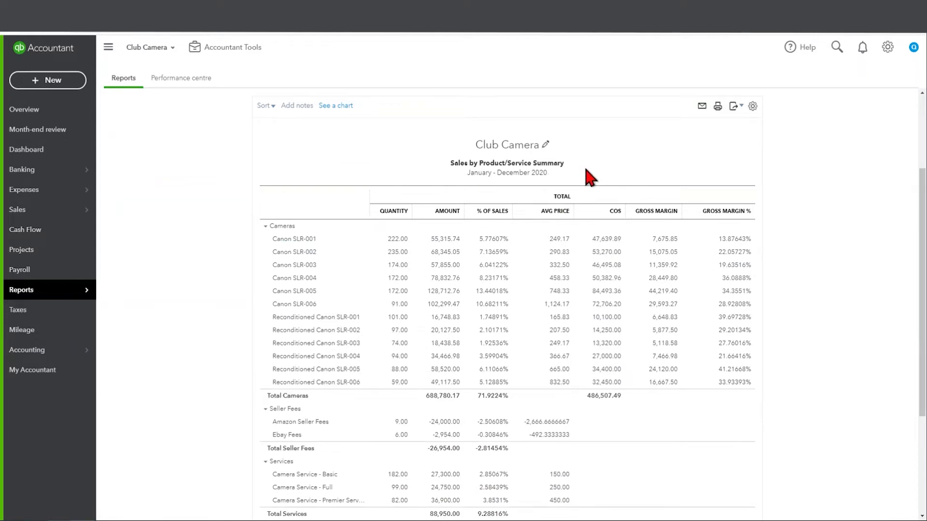
pyautogui.scroll(2, 586, 169)
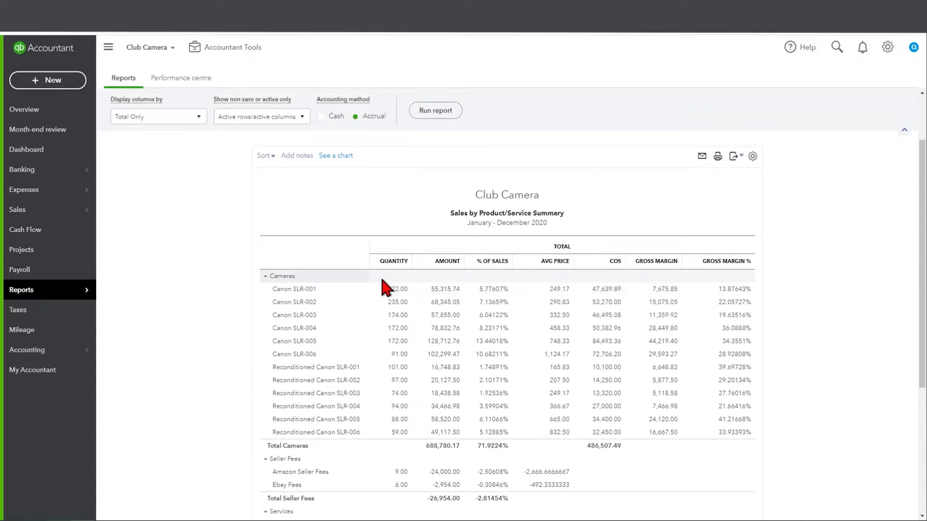
pyautogui.scroll(-2, 379, 338)
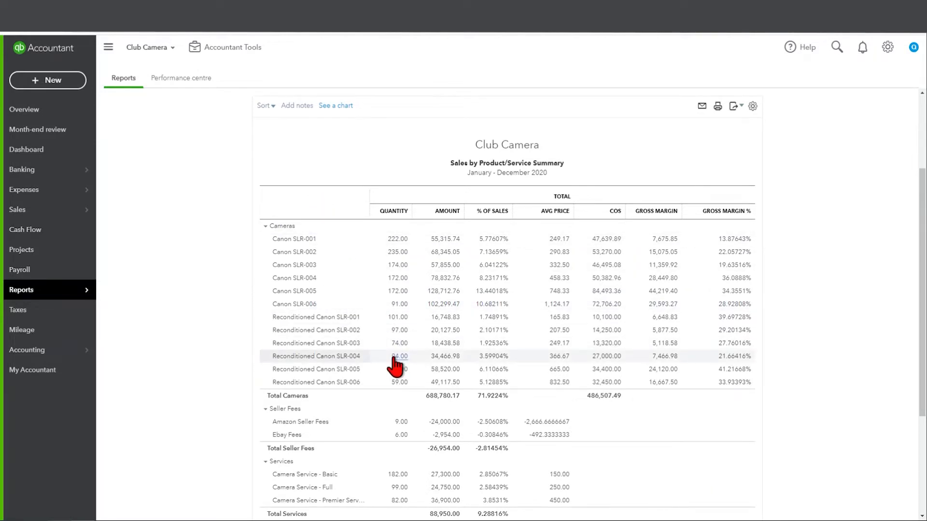
pyautogui.scroll(-5, 393, 359)
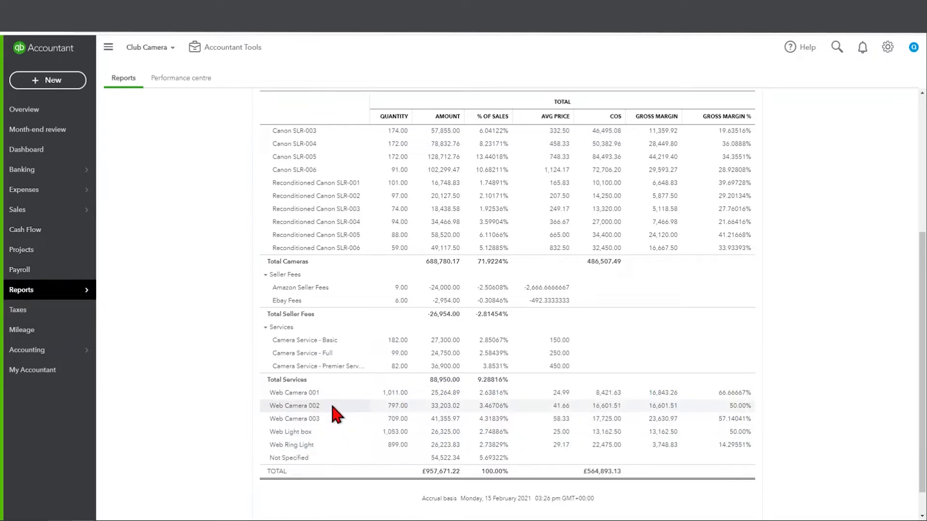
pyautogui.scroll(4, 331, 402)
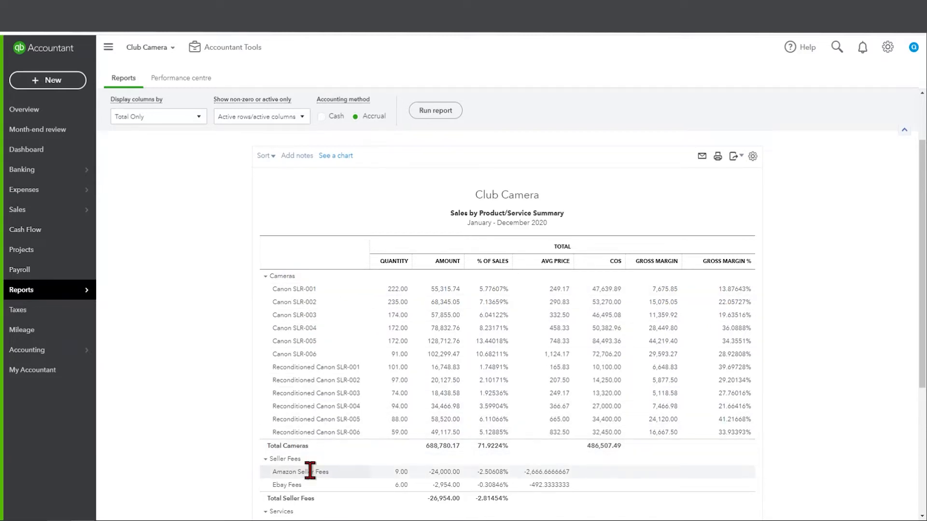
pyautogui.scroll(-3, 317, 473)
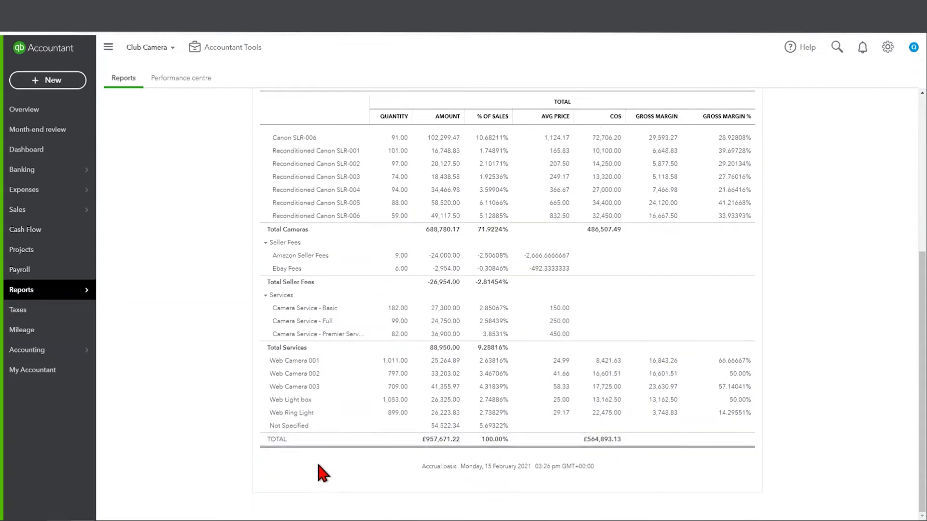
# Step: Review the 2020 sales summary again, from the camera lines and Total Cameras down to the ungrouped web products
pyautogui.scroll(1, 319, 461)
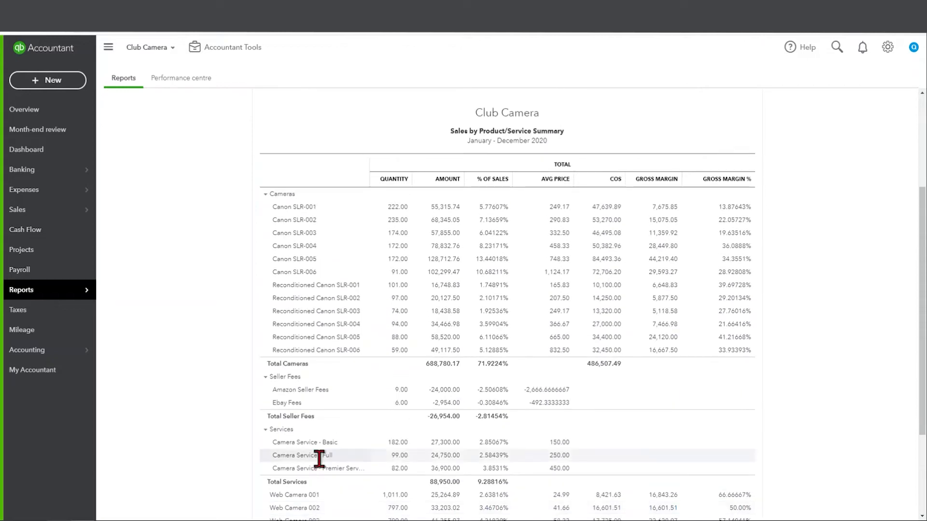
pyautogui.click(311, 212)
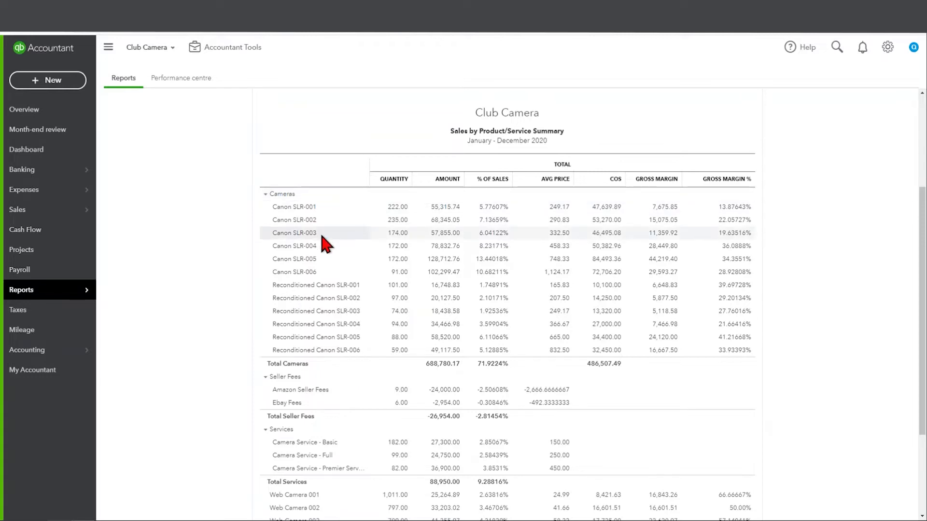
pyautogui.click(450, 366)
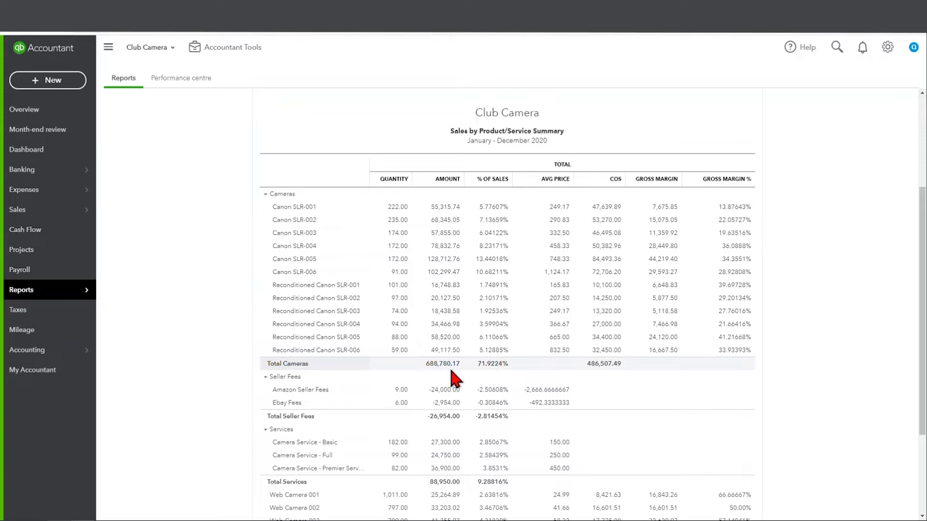
pyautogui.scroll(-3, 450, 367)
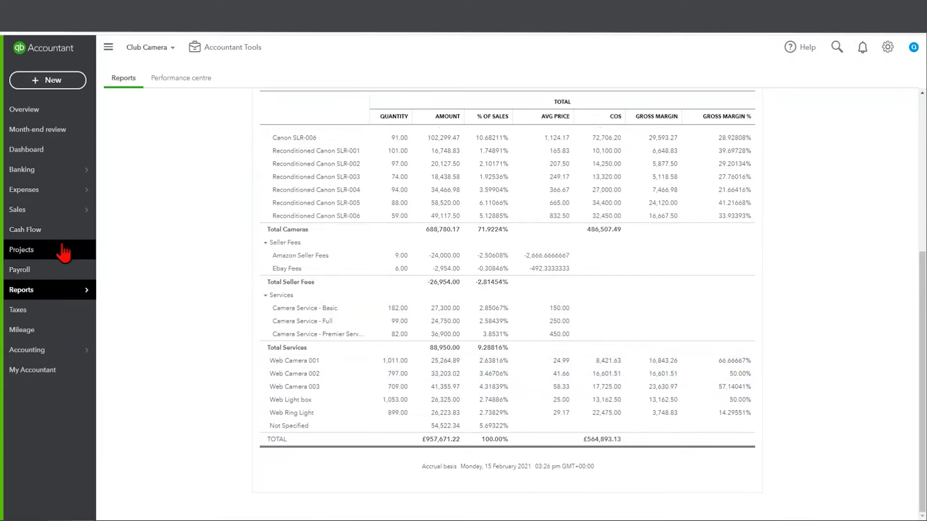
# Step: Open the Products and Services list and look over the uncategorised web cameras, light box and ring light
pyautogui.moveTo(53, 210)
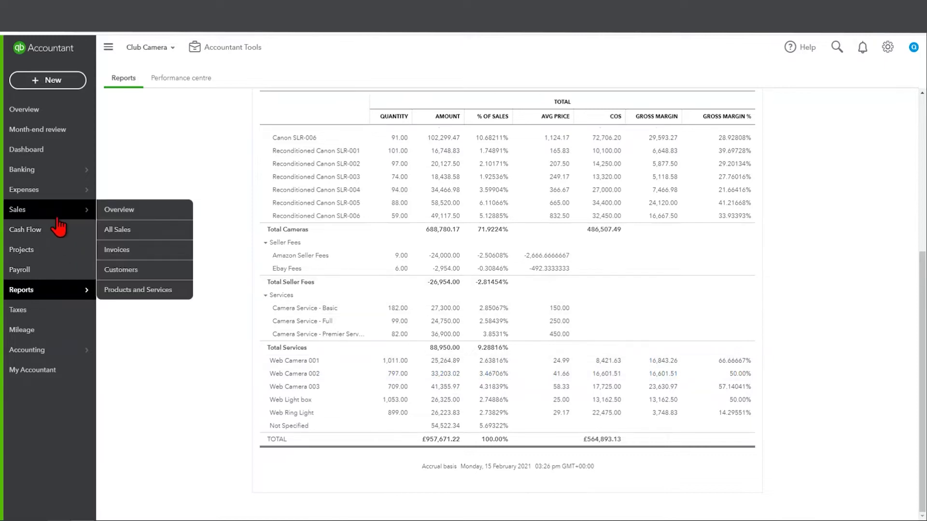
pyautogui.click(171, 291)
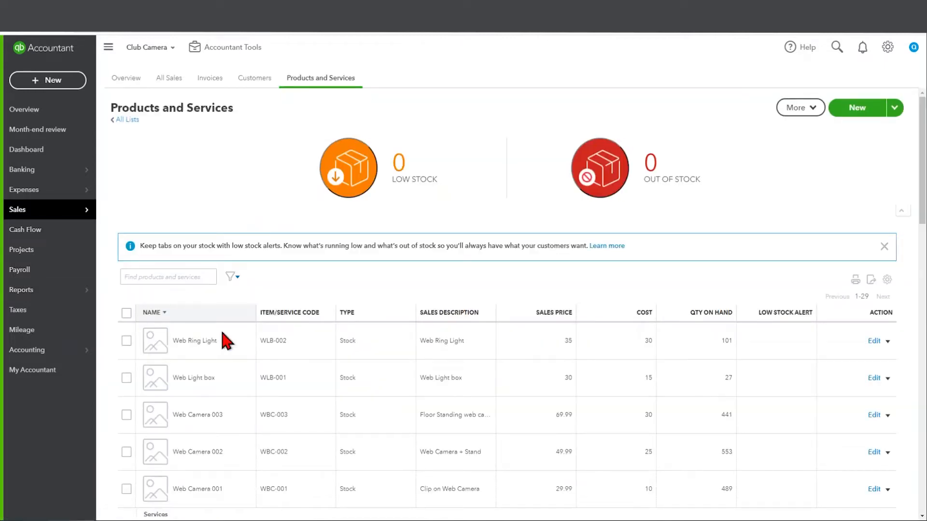
pyautogui.scroll(-2, 247, 367)
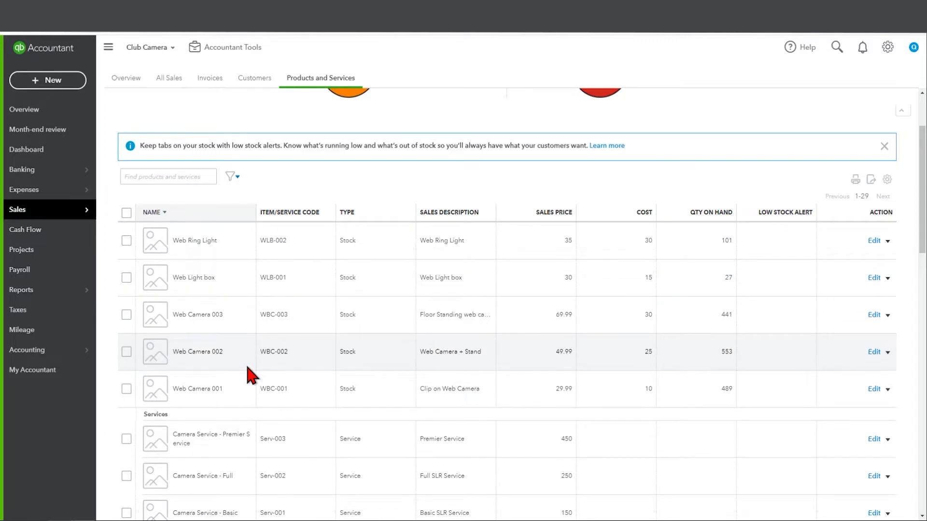
pyautogui.scroll(2, 598, 254)
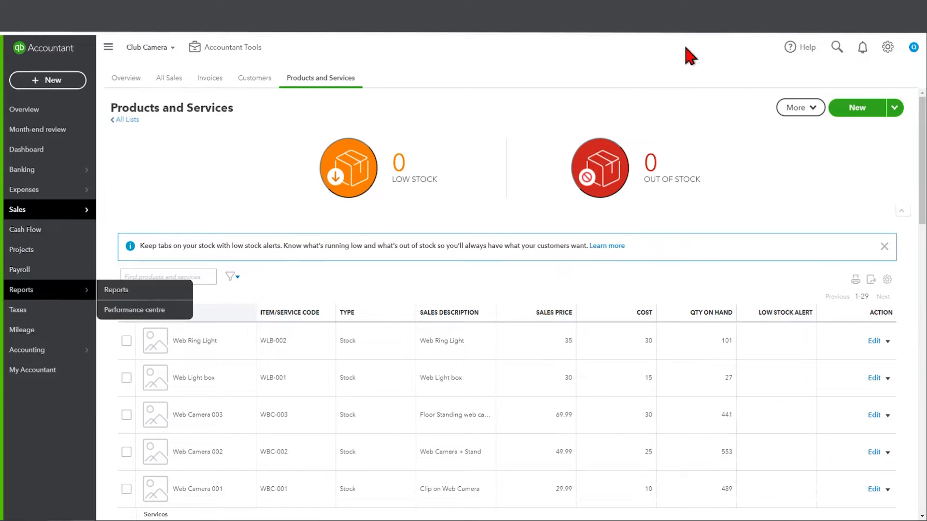
# Step: Open the product categories for management, check the list, and return to Products and Services
pyautogui.click(815, 109)
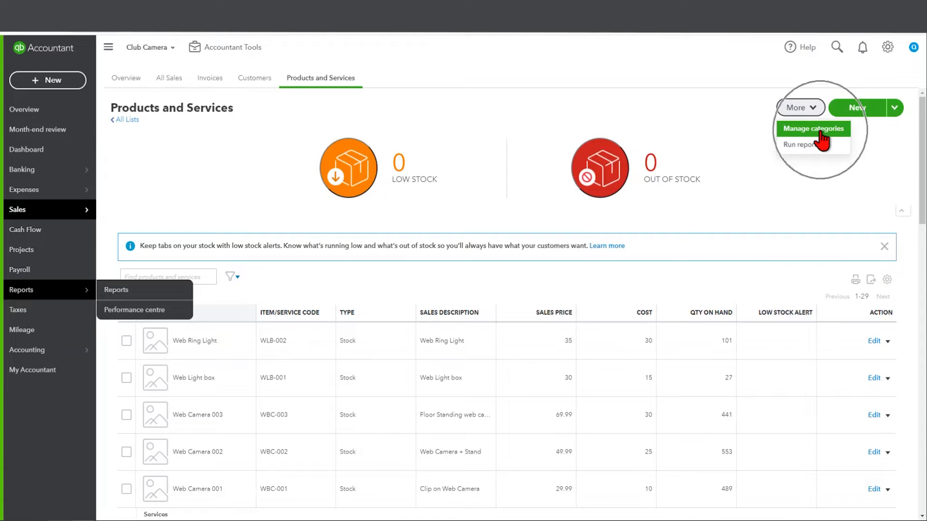
pyautogui.click(821, 136)
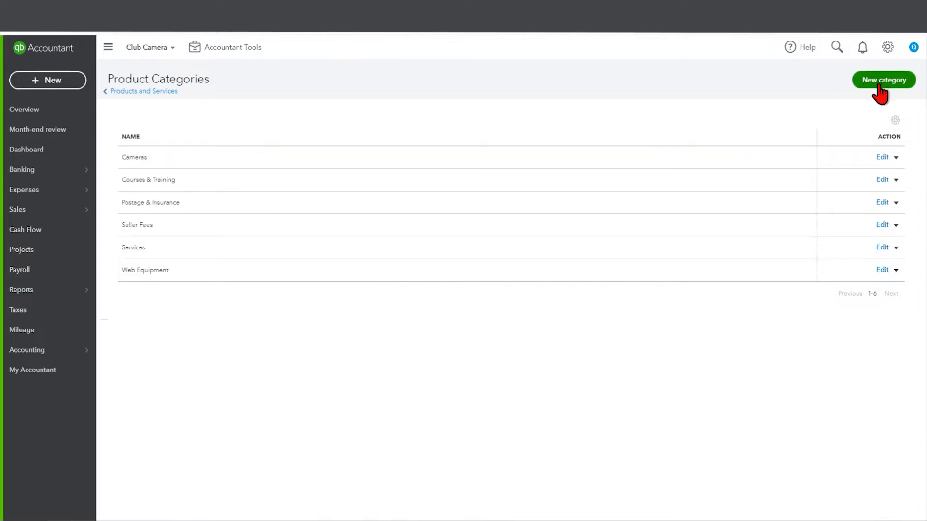
pyautogui.click(154, 92)
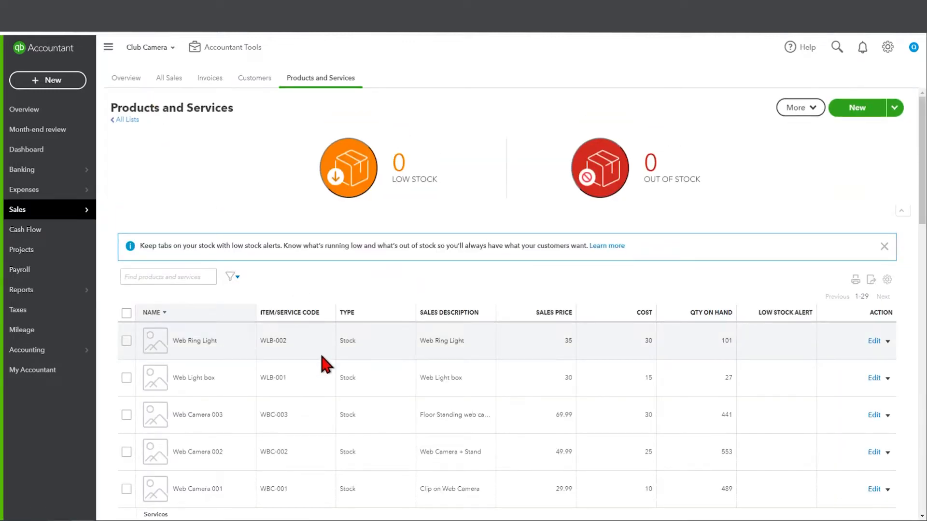
# Step: Assign the Web Equipment category to Web Ring Light, Web Light box and Web Camera 001, 002 and 003 together
pyautogui.scroll(-2, 319, 362)
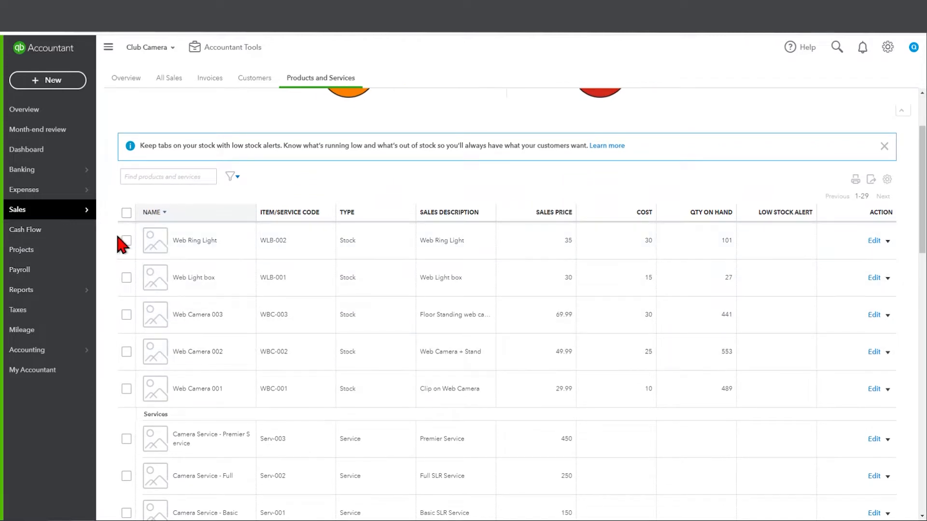
pyautogui.click(126, 240)
pyautogui.click(127, 277)
pyautogui.click(126, 314)
pyautogui.click(126, 352)
pyautogui.click(125, 386)
pyautogui.press('ctrl')
pyautogui.click(792, 184)
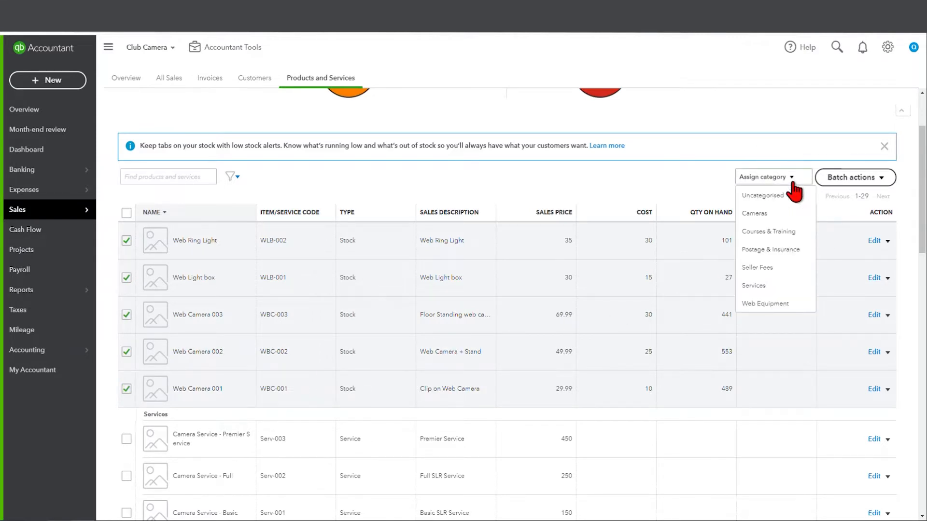
pyautogui.press('ctrl')
pyautogui.click(772, 305)
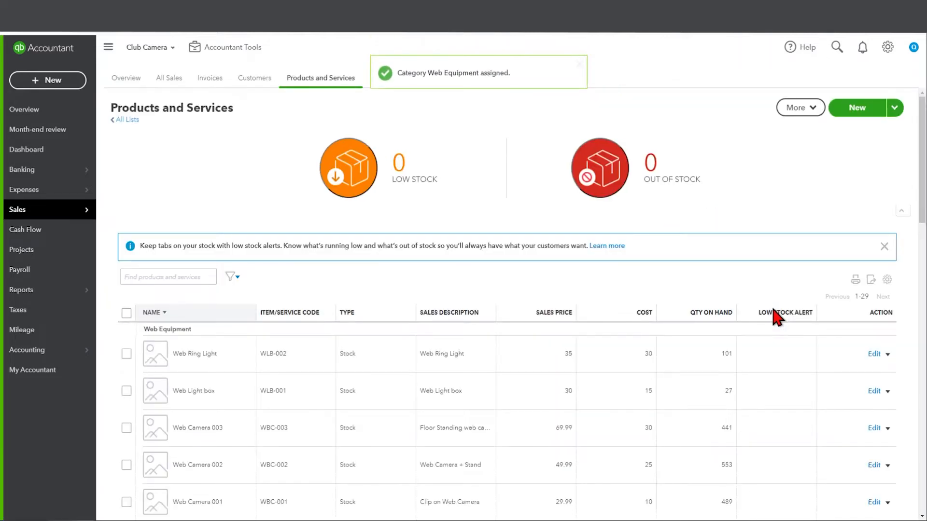
# Step: Search the reports for "PROD" and reopen the Sales by Product/Service Summary report
pyautogui.click(42, 290)
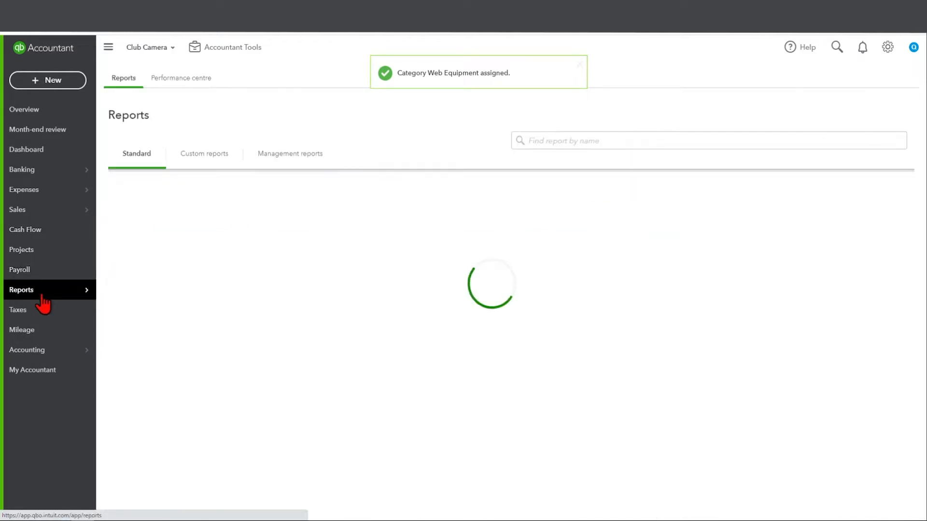
pyautogui.click(569, 141)
pyautogui.write('PROD')
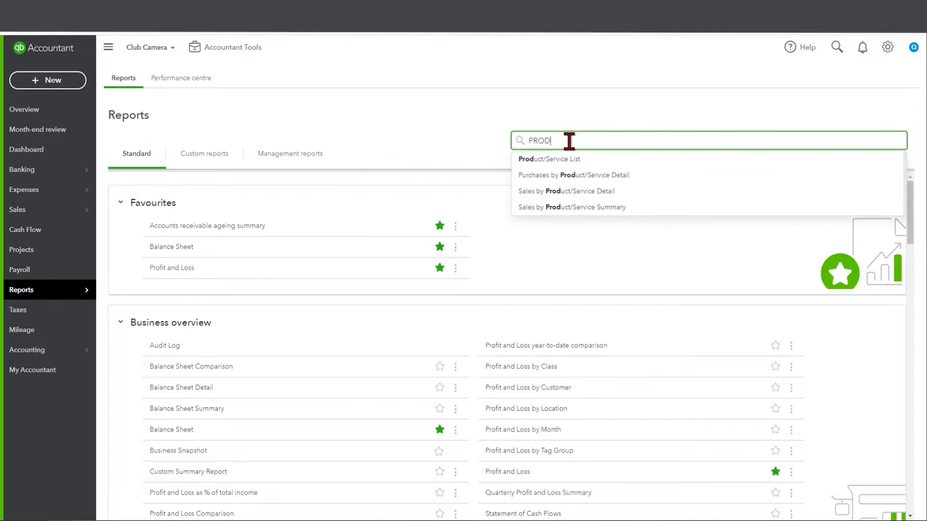
pyautogui.click(587, 209)
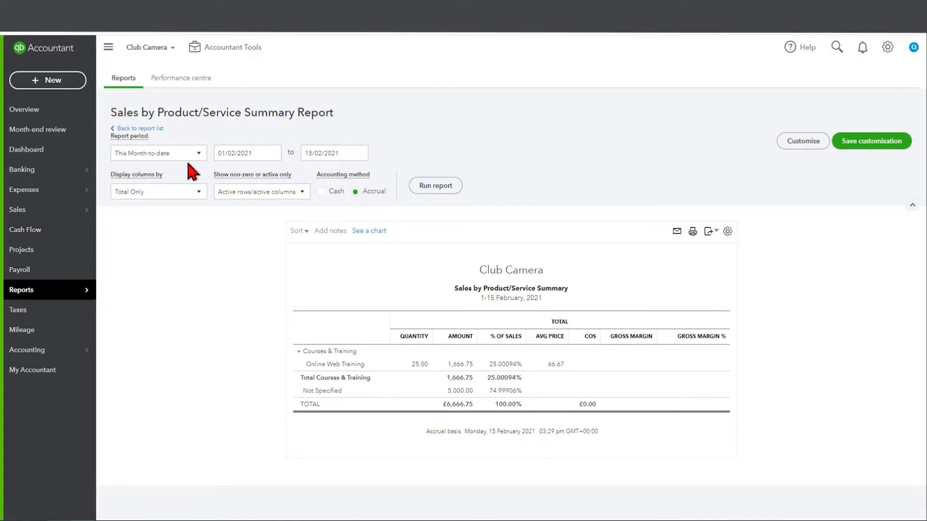
# Step: Run the reopened sales summary for Last Year, 01/01/2020 to 31/12/2020
pyautogui.click(198, 154)
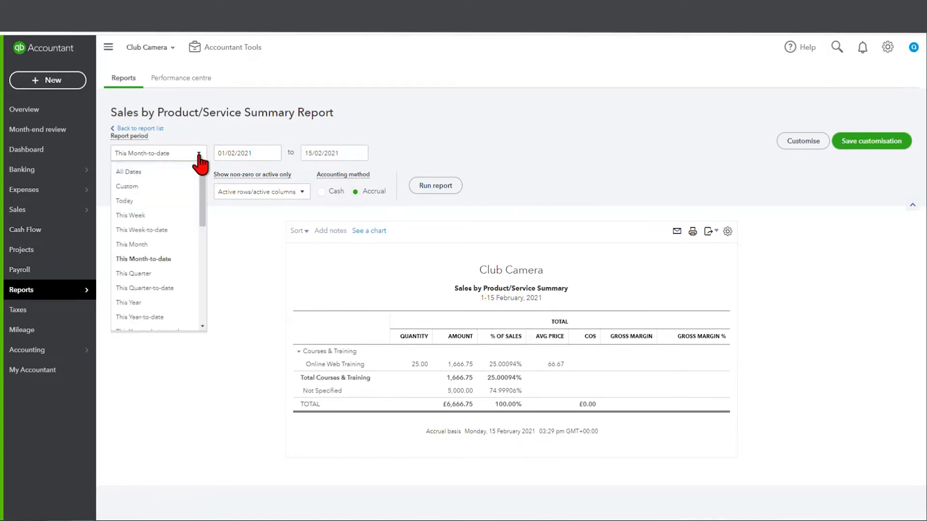
pyautogui.scroll(-5, 179, 234)
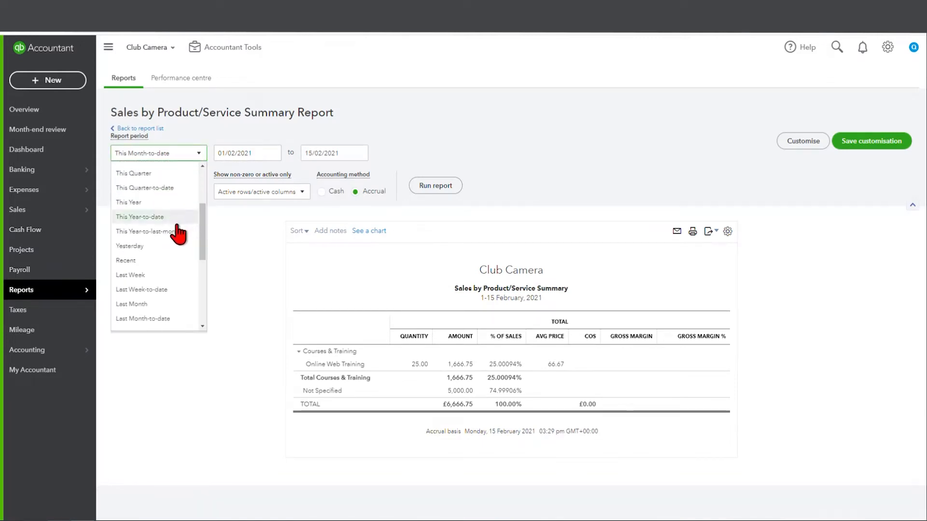
pyautogui.click(164, 179)
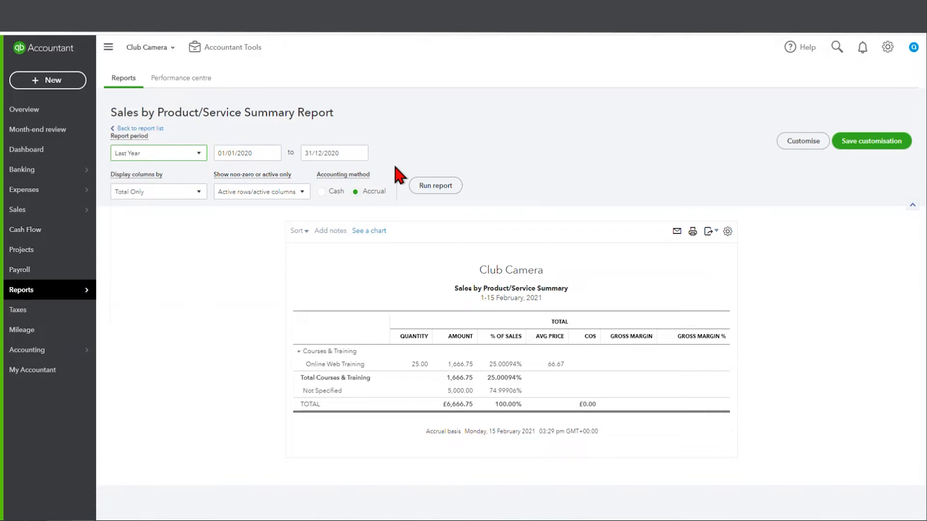
pyautogui.click(425, 192)
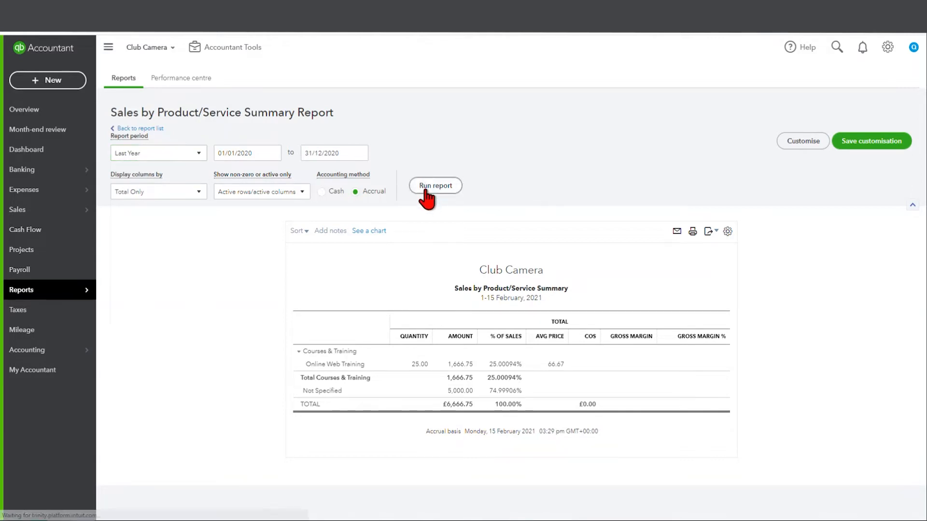
# Step: Examine the rerun 2020 sales summary, checking the new Web Equipment group and its subtotal alongside the other categories
pyautogui.scroll(-3, 432, 196)
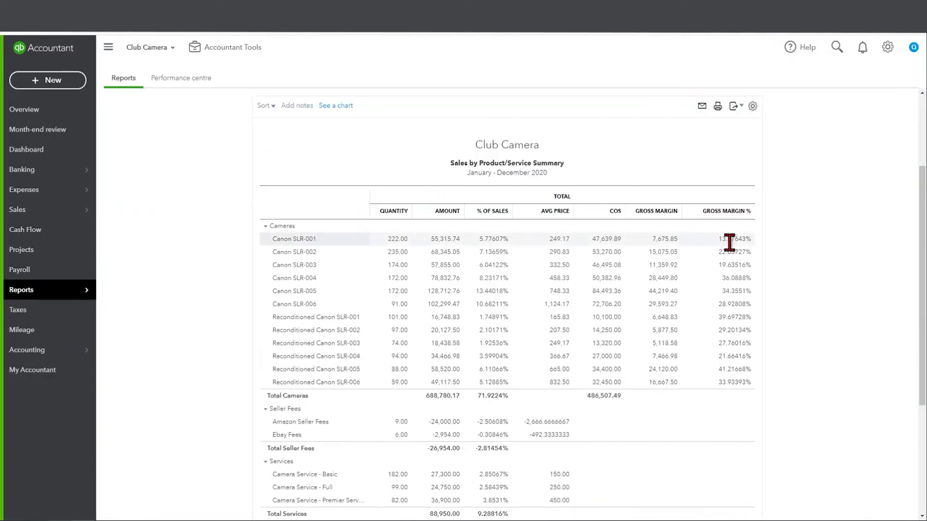
pyautogui.scroll(-1, 728, 242)
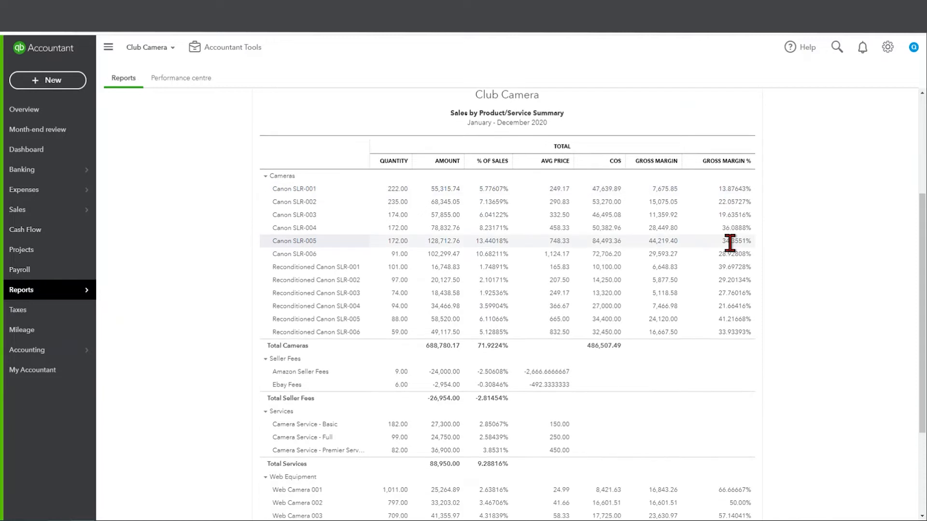
pyautogui.scroll(-3, 729, 242)
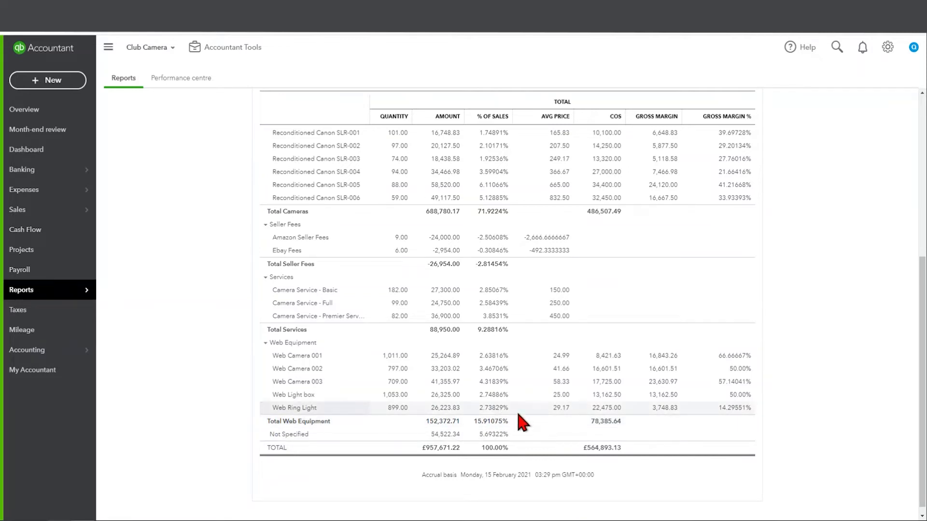
pyautogui.scroll(-1, 516, 419)
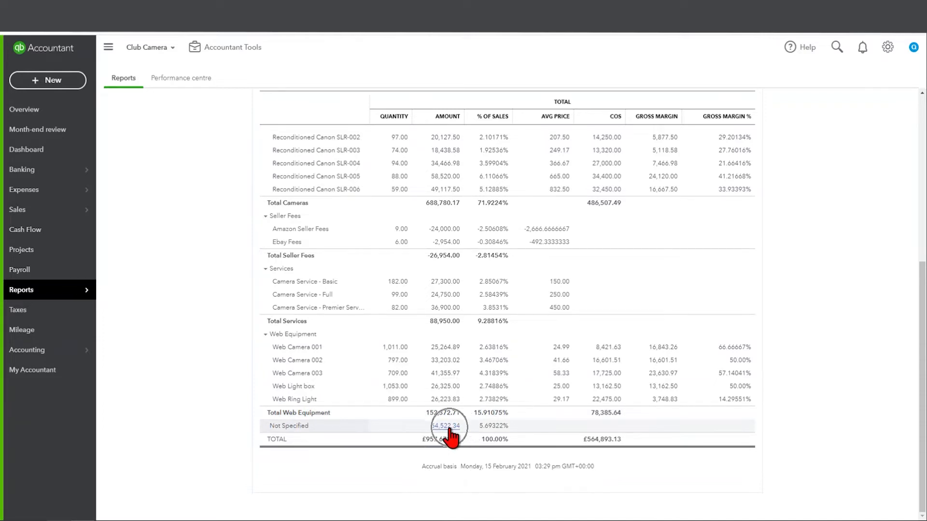
pyautogui.scroll(4, 496, 386)
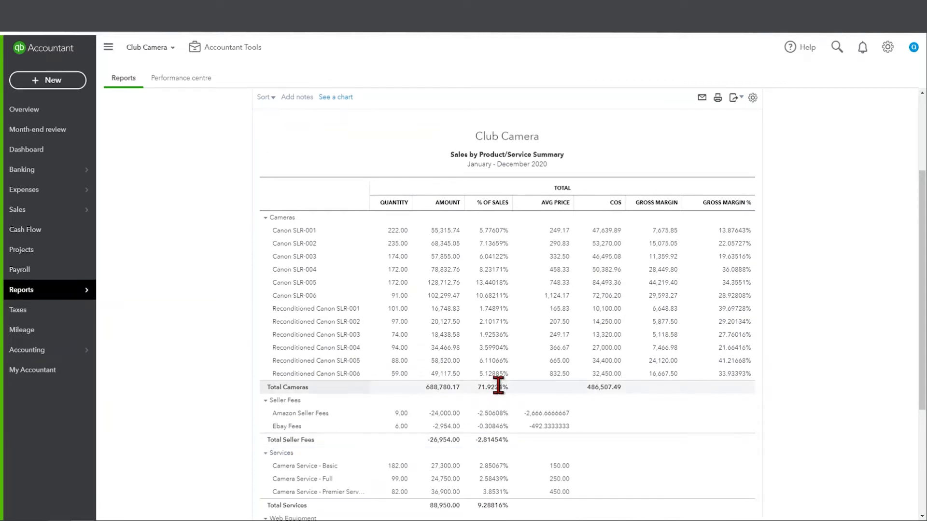
# Step: Open the transactions behind the Not Specified amount, inspect the deposits, and return to the report summary
pyautogui.scroll(-4, 498, 386)
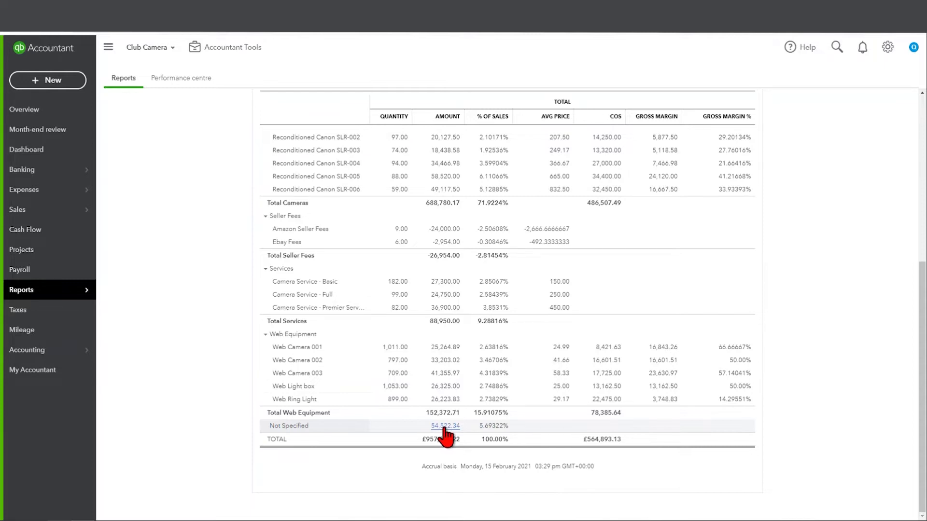
pyautogui.click(444, 426)
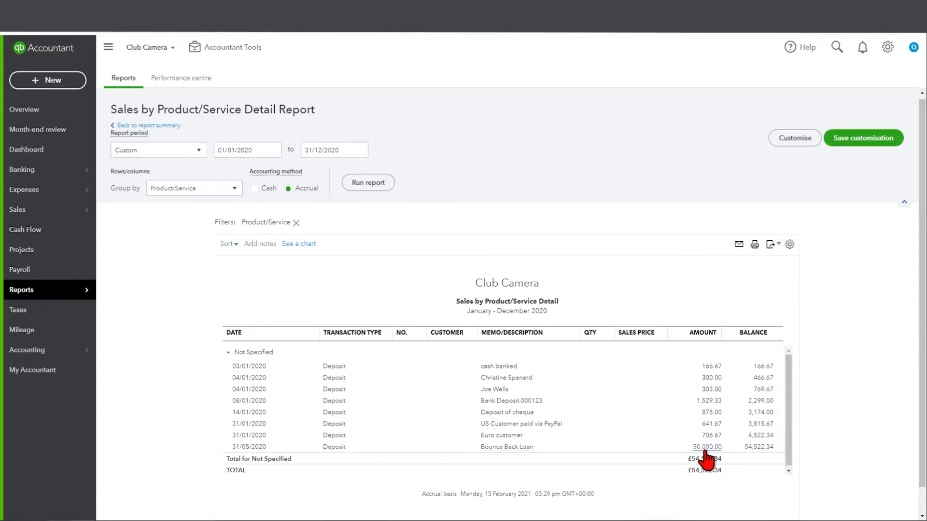
pyautogui.click(170, 126)
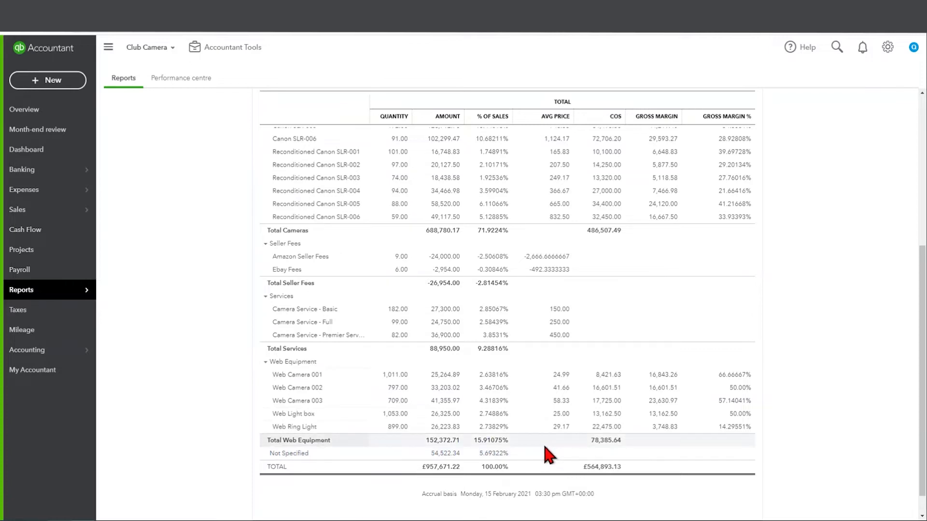
# Step: Customise the 2020 sales summary to filter Product/Service to all the listed items, excluding Not Specified, and rerun the report
pyautogui.scroll(6, 542, 443)
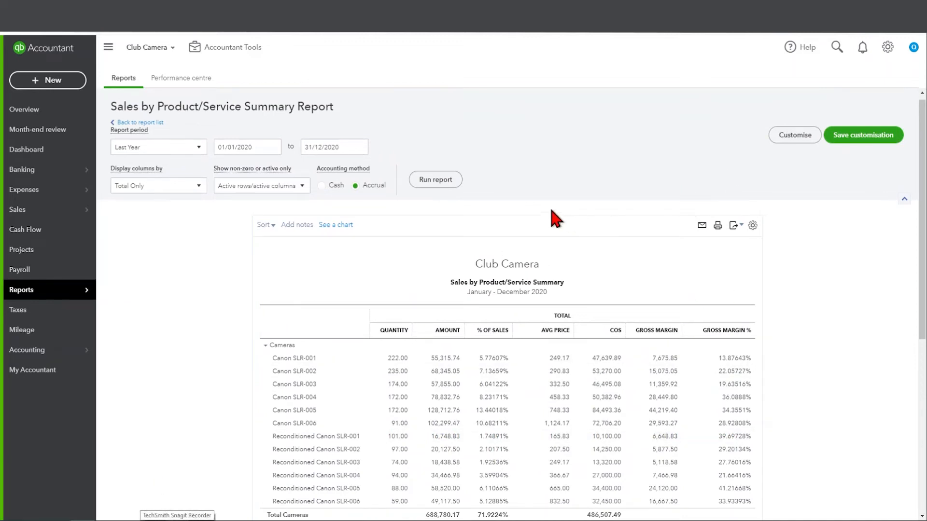
pyautogui.click(799, 135)
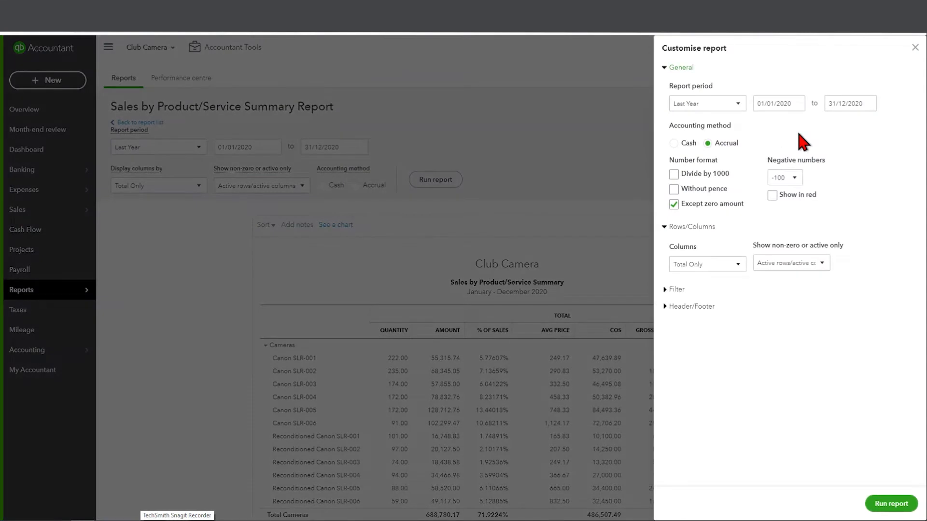
pyautogui.click(676, 291)
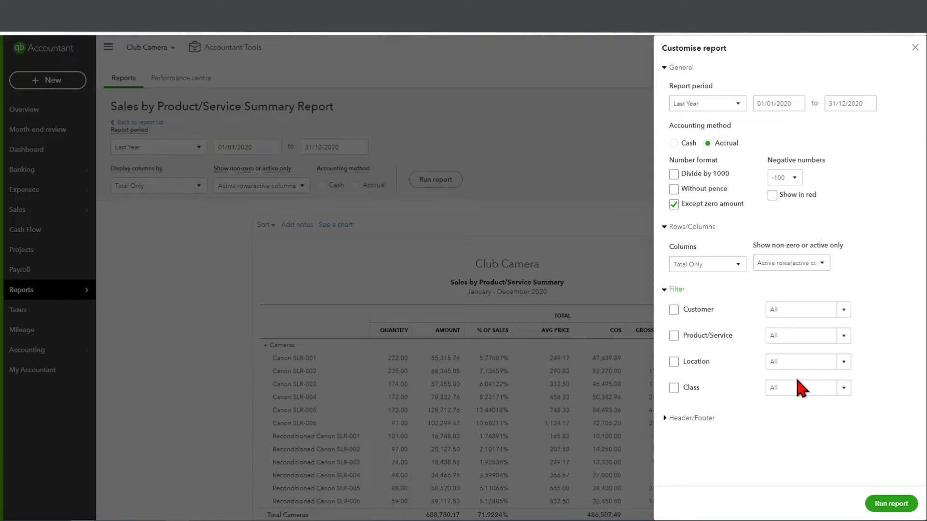
pyautogui.press('ctrl')
pyautogui.press('ctrl')
pyautogui.click(844, 336)
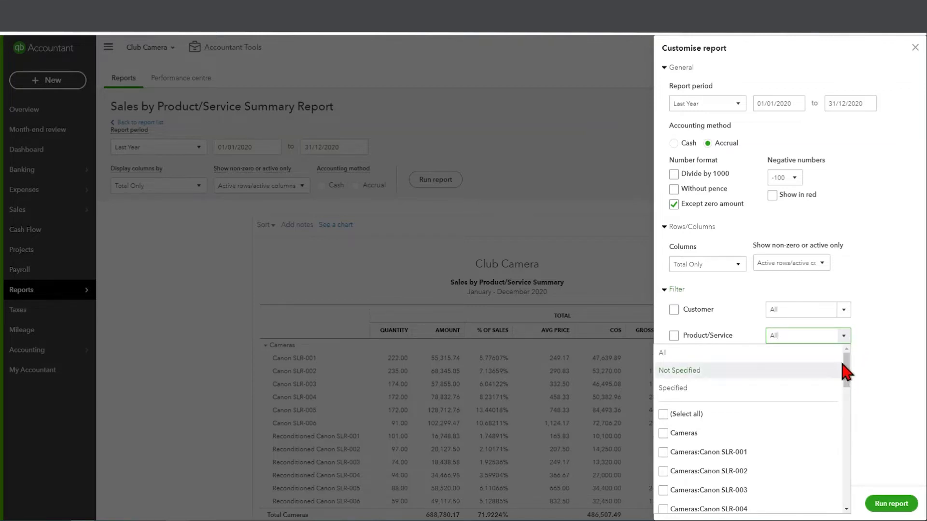
pyautogui.moveTo(846, 361)
pyautogui.mouseDown()
pyautogui.moveTo(848, 441)
pyautogui.moveTo(850, 366)
pyautogui.mouseUp()
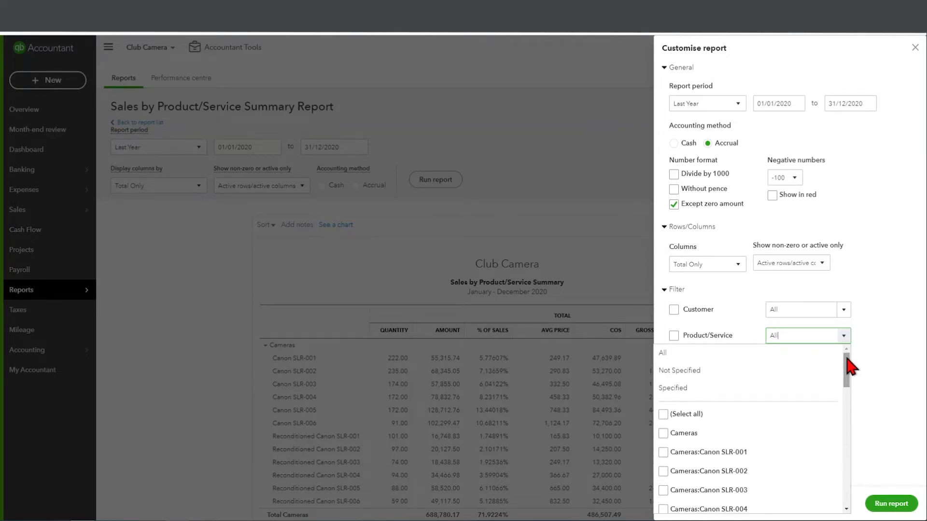
pyautogui.click(663, 415)
pyautogui.moveTo(845, 345); pyautogui.dragTo(855, 474)
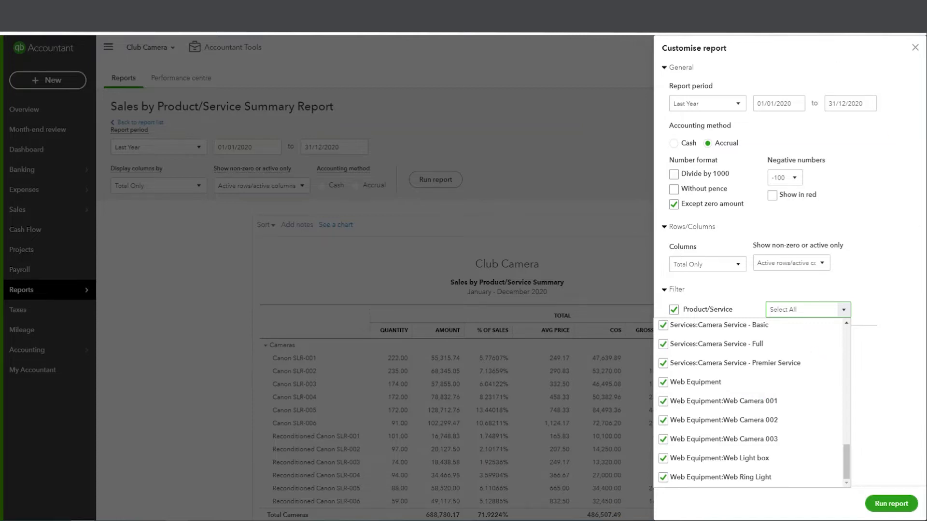
pyautogui.click(898, 518)
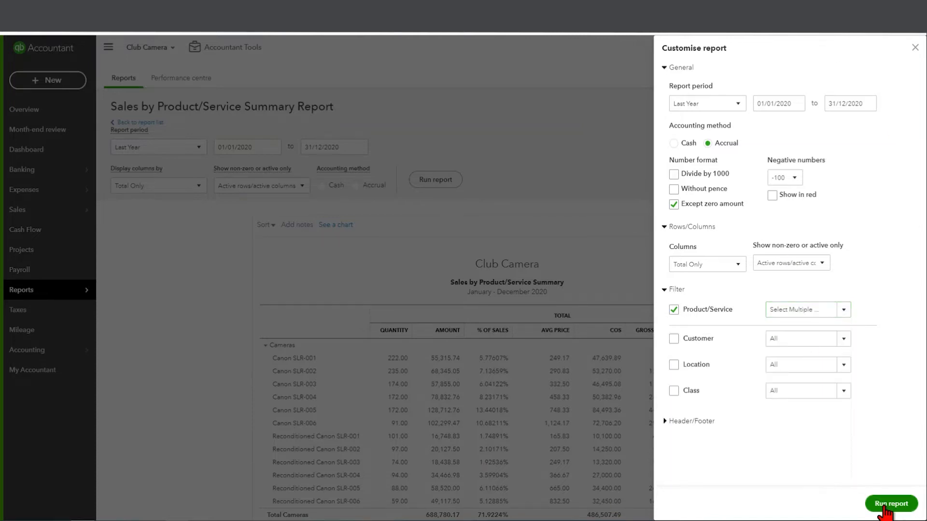
pyautogui.click(886, 503)
# Step: Examine the filtered sales summary, checking the category totals, gross margin percentages and quantities sold per product
pyautogui.scroll(-6, 825, 424)
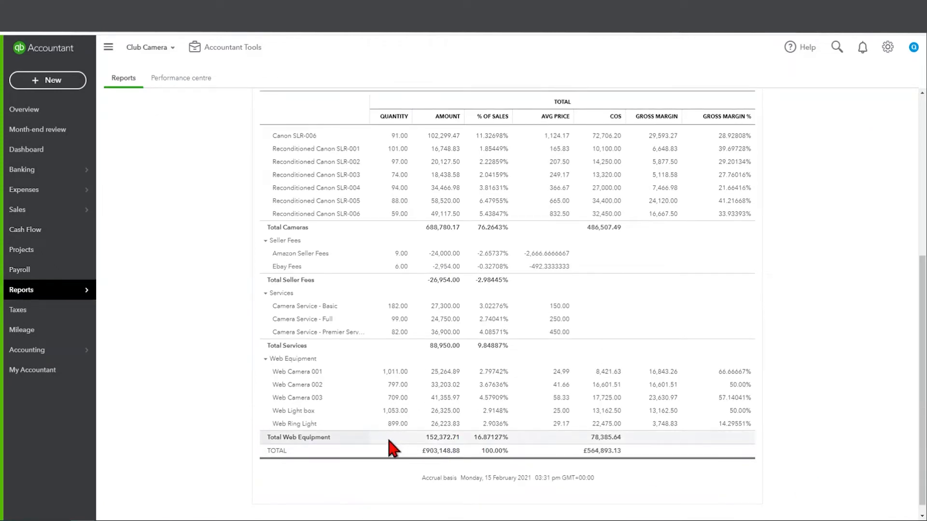
pyautogui.press('ctrl')
pyautogui.press('ctrl')
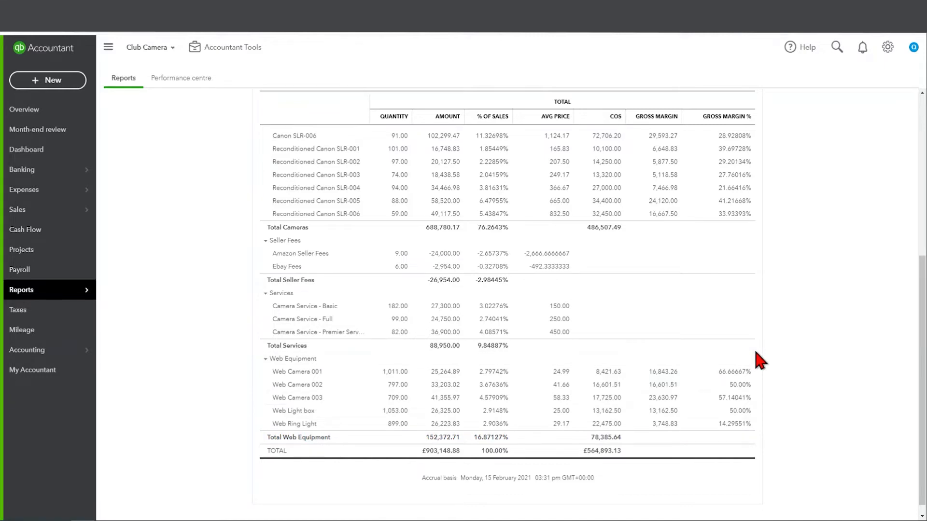
pyautogui.scroll(3, 755, 352)
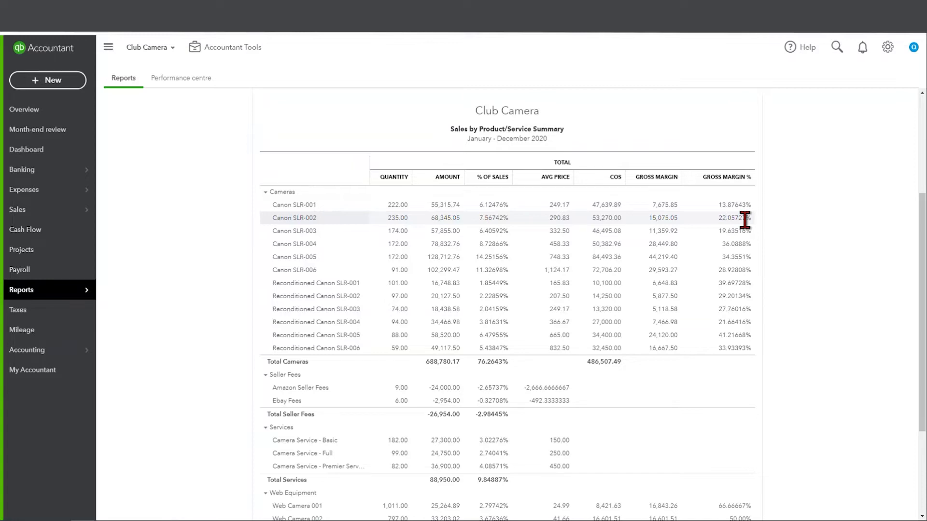
pyautogui.press('ctrl')
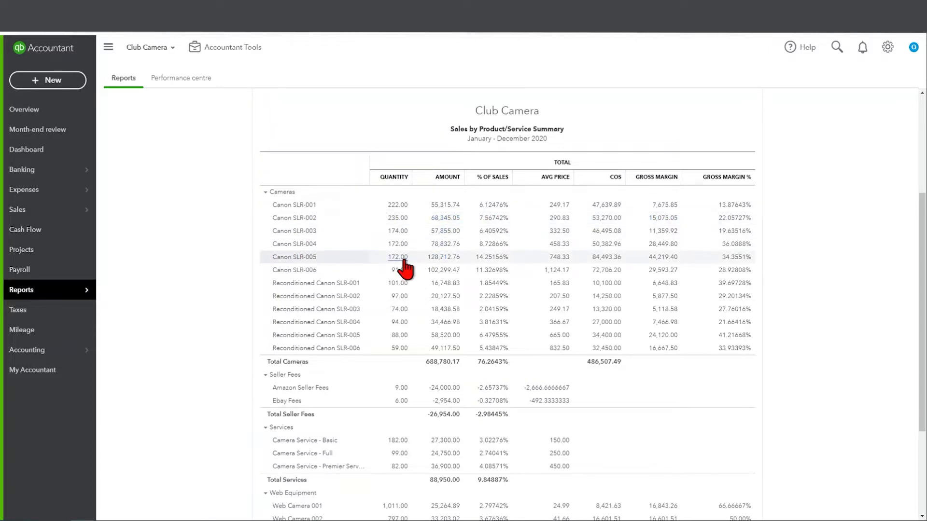
pyautogui.press('ctrl')
# Step: Change the report's title to "Sales by Product"
pyautogui.scroll(2, 695, 242)
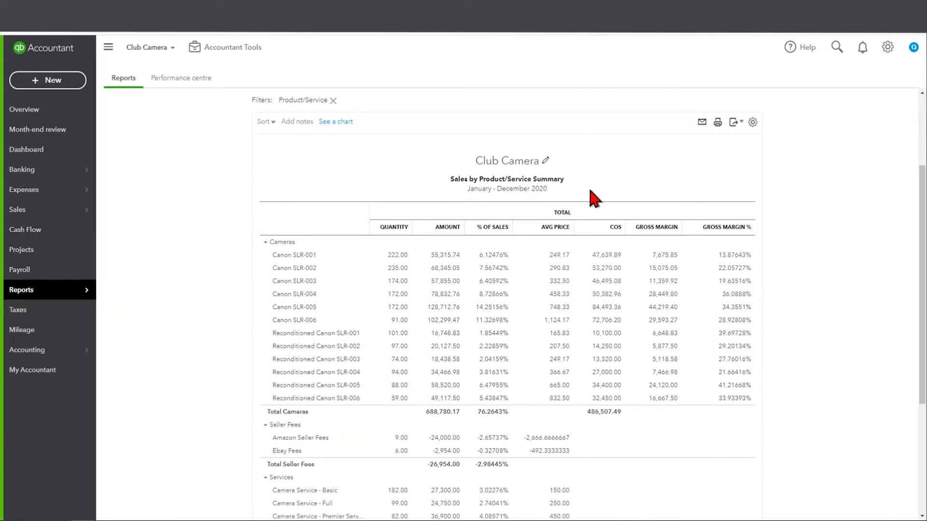
pyautogui.click(546, 159)
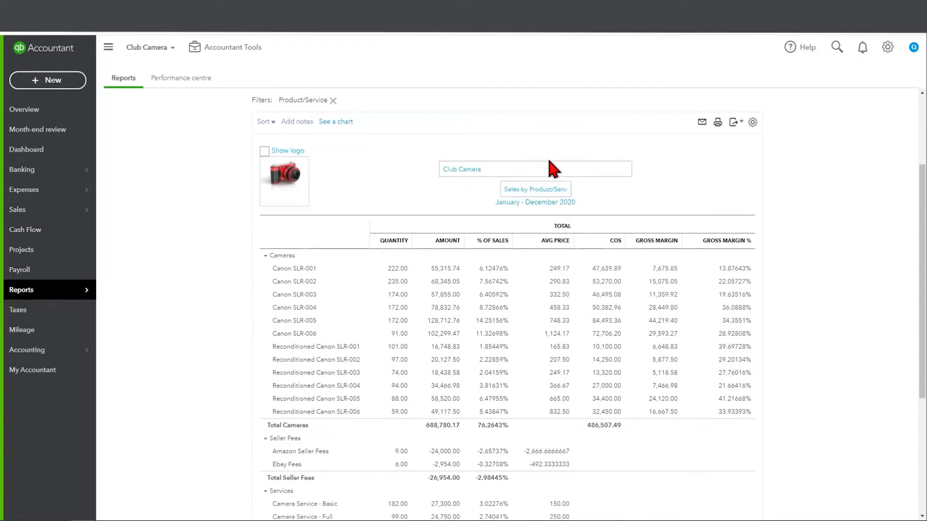
pyautogui.click(522, 189)
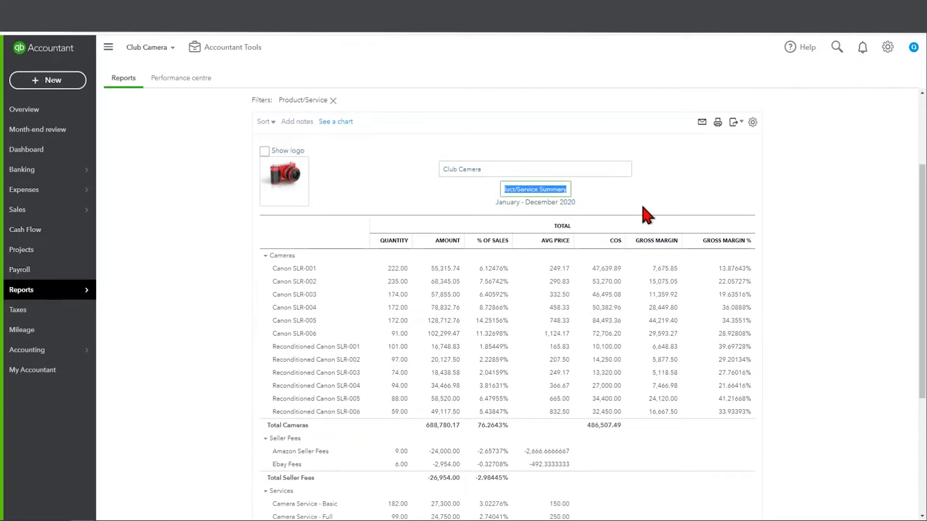
pyautogui.write('Sales BY')
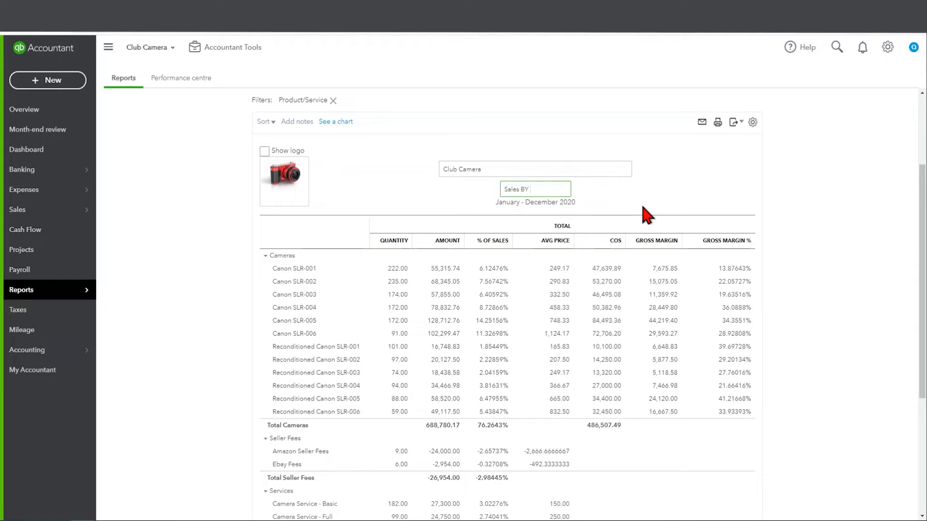
pyautogui.press('BackSpace')
pyautogui.press('BackSpace')
pyautogui.press('BackSpace')
pyautogui.write('BY')
pyautogui.press('BackSpace')
pyautogui.press('BackSpace')
pyautogui.write('by')
pyautogui.write('oduct')
pyautogui.click(847, 201)
# Step: Save the customised report as "Sales by Product" in a new report group named "Sales Reports 2020"
pyautogui.scroll(-5, 842, 197)
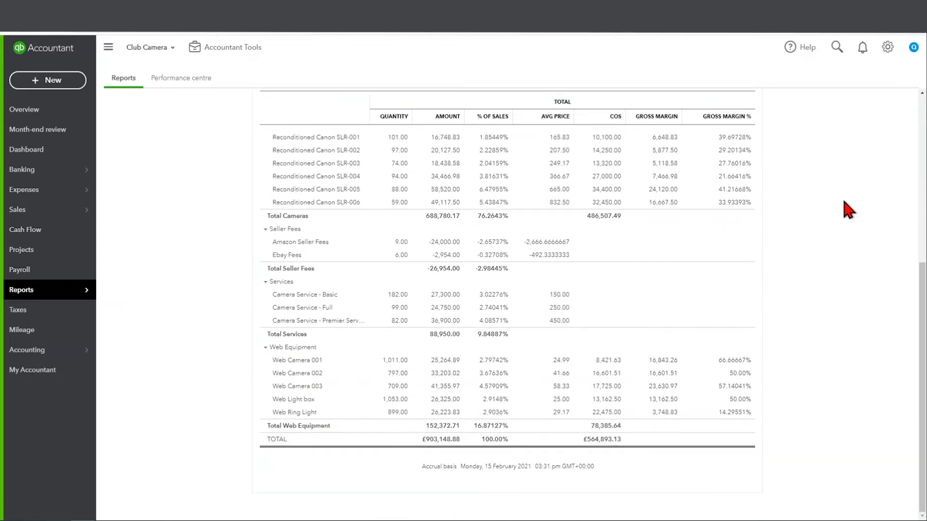
pyautogui.scroll(10, 841, 197)
pyautogui.scroll(1, 842, 196)
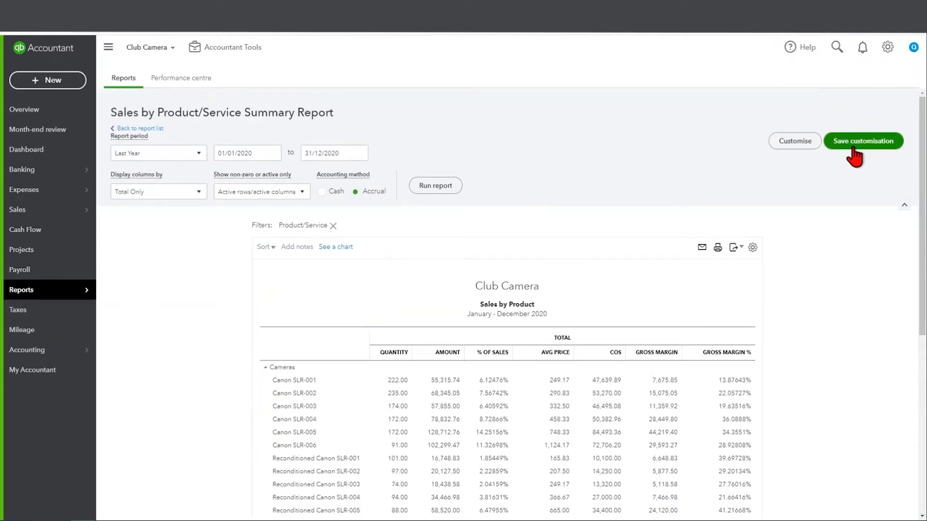
pyautogui.click(853, 151)
pyautogui.click(806, 184)
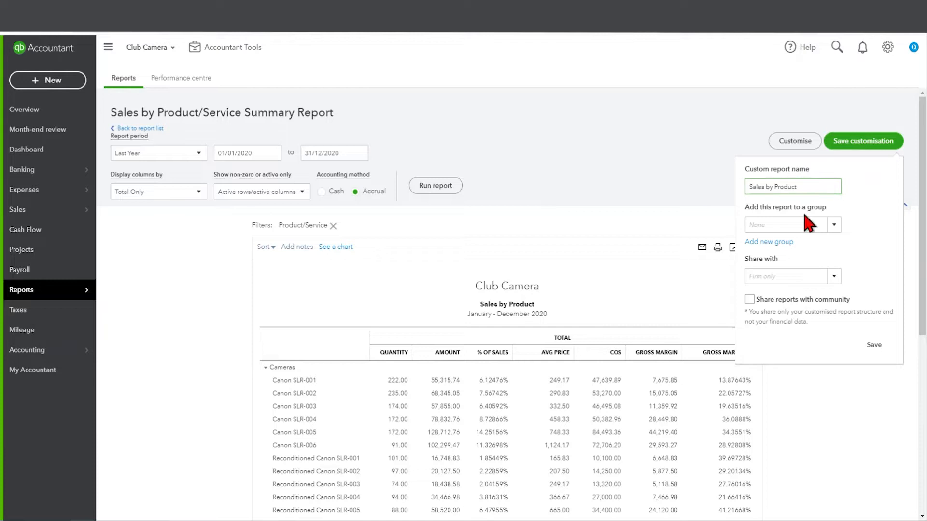
pyautogui.click(767, 244)
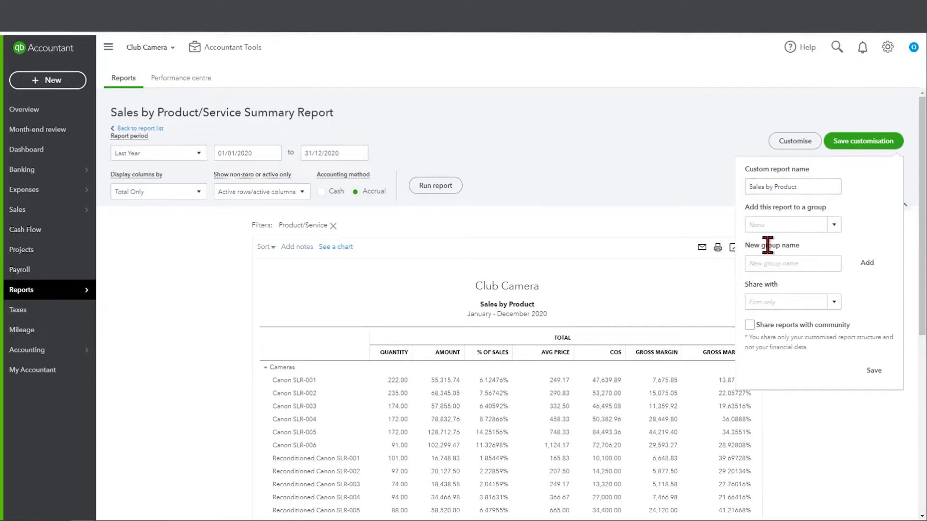
pyautogui.click(780, 265)
pyautogui.write('Sales Reports 2020')
pyautogui.click(864, 264)
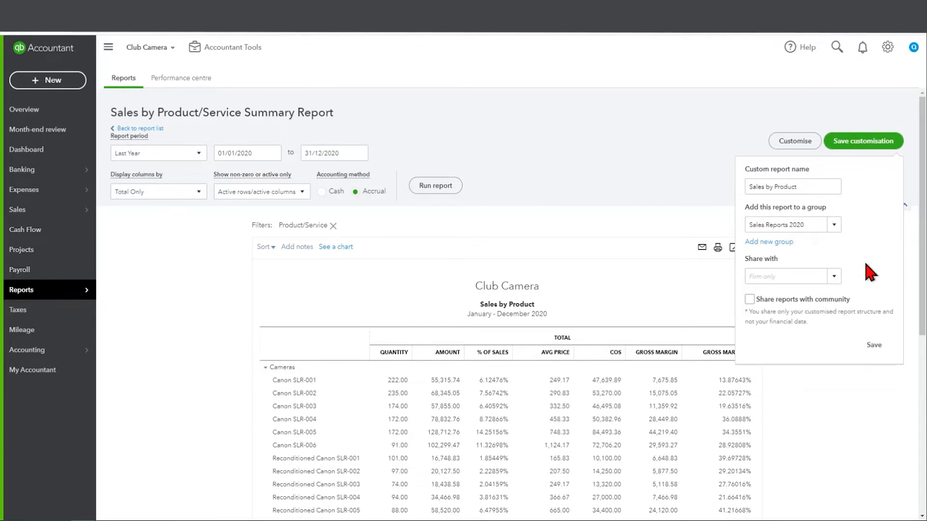
pyautogui.click(876, 350)
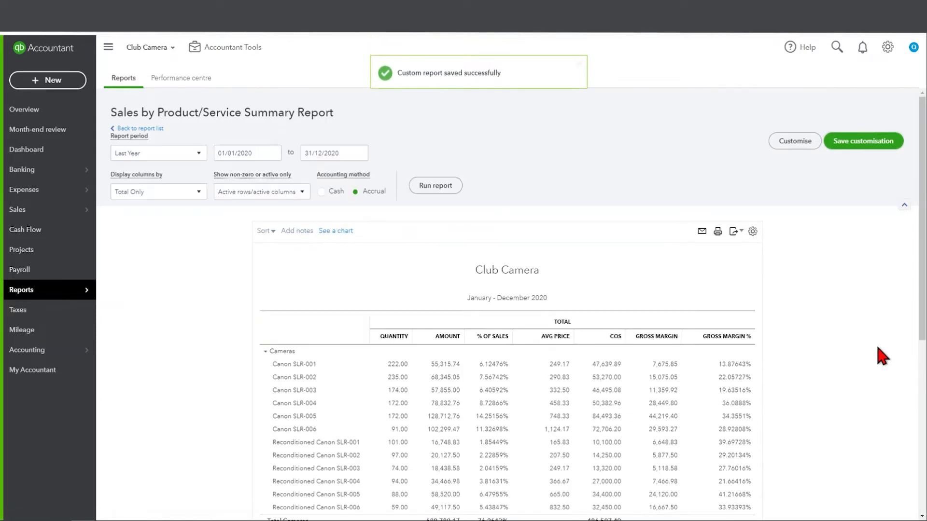
# Step: In the custom reports list, add Profit and Loss 2020 to the Sales Reports 2020 group and save the change
pyautogui.moveTo(81, 301)
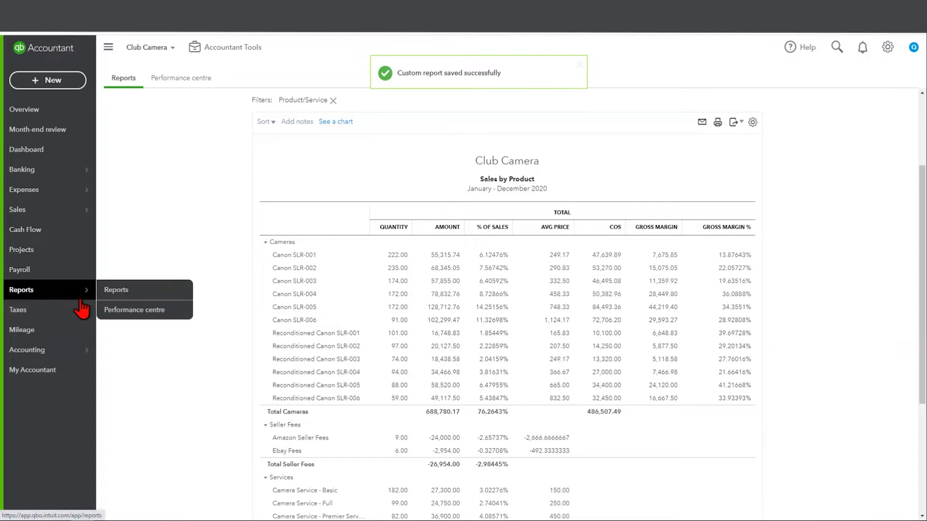
pyautogui.click(122, 292)
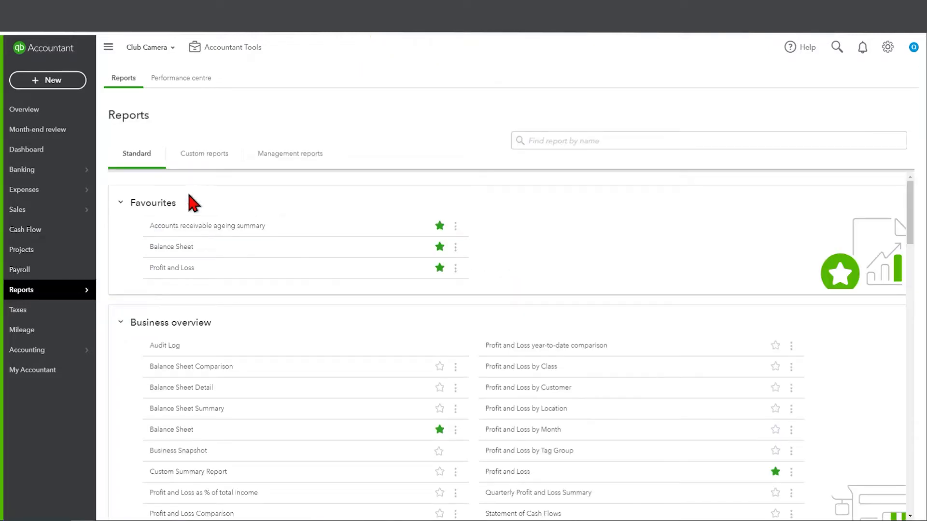
pyautogui.click(206, 161)
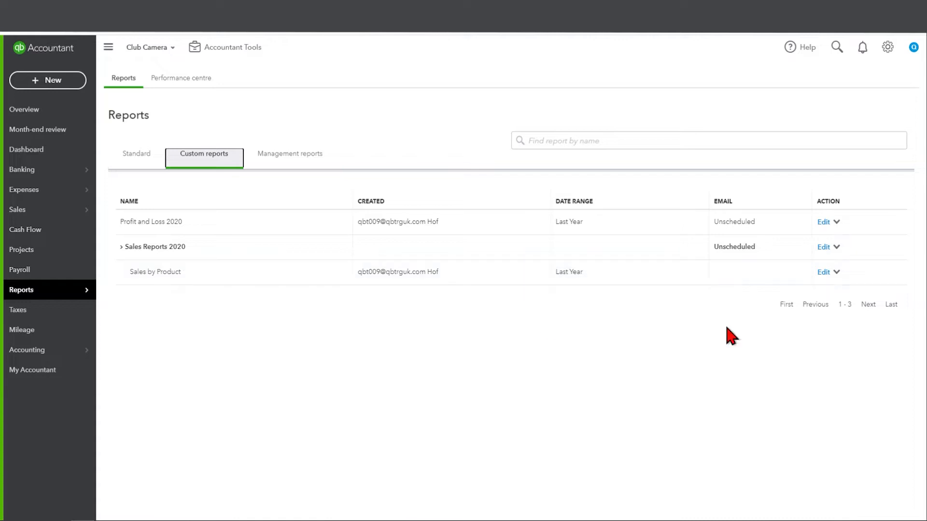
pyautogui.click(839, 223)
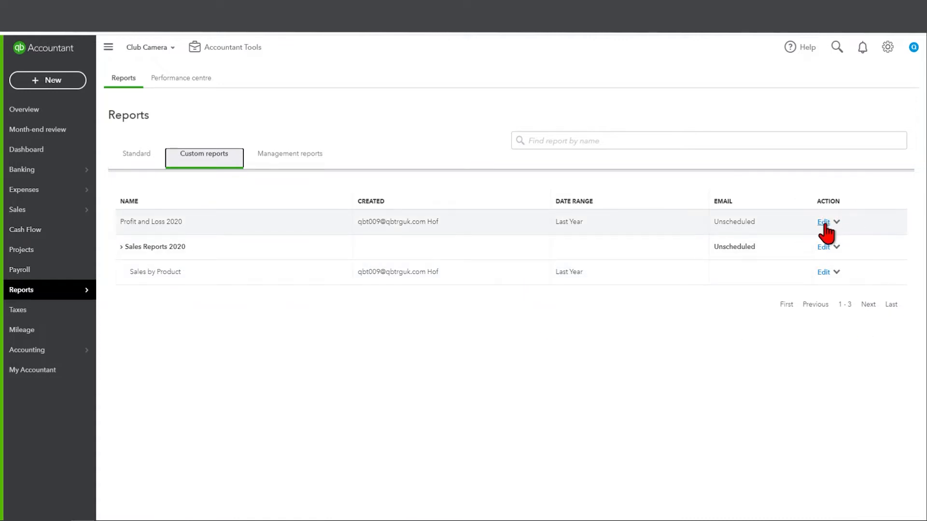
pyautogui.click(823, 223)
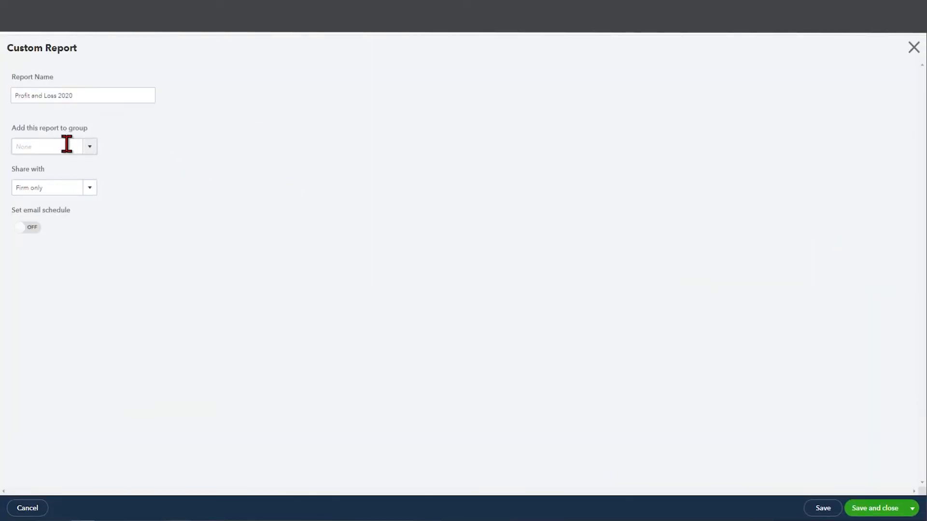
pyautogui.click(92, 151)
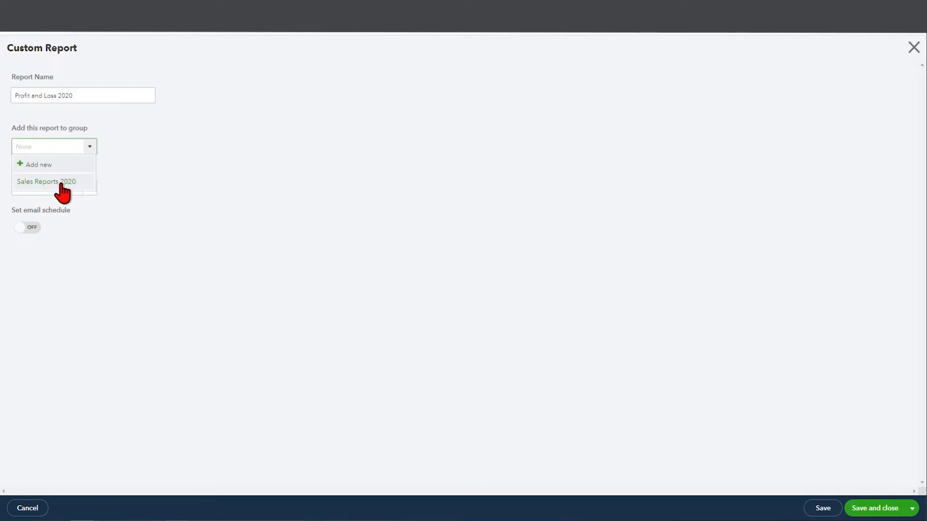
pyautogui.click(62, 182)
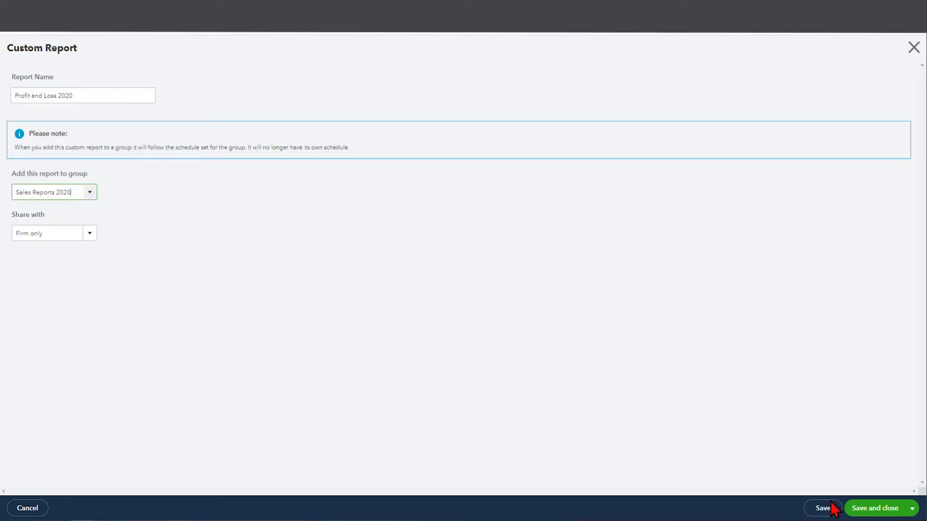
pyautogui.click(878, 514)
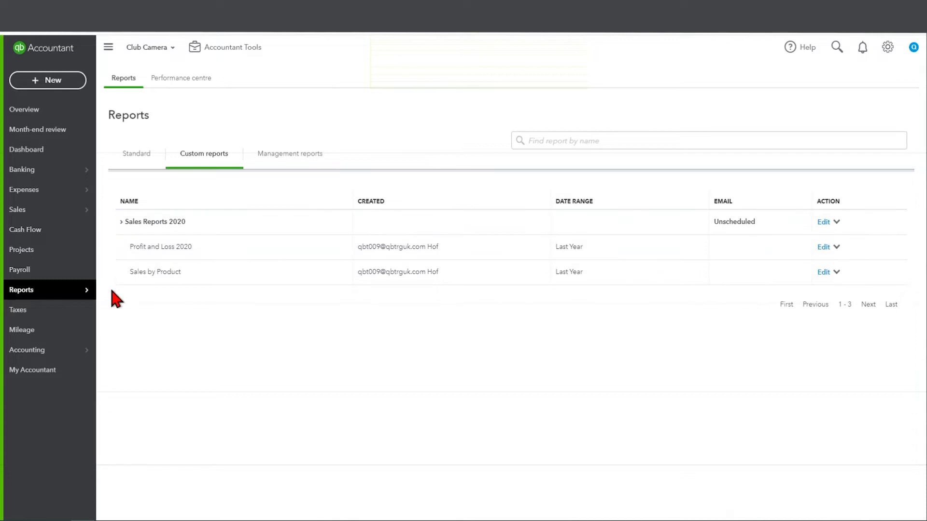
# Step: Open the saved Sales by Product report and collapse the Cameras, Seller Fees, Services and Web Equipment categories
pyautogui.click(159, 272)
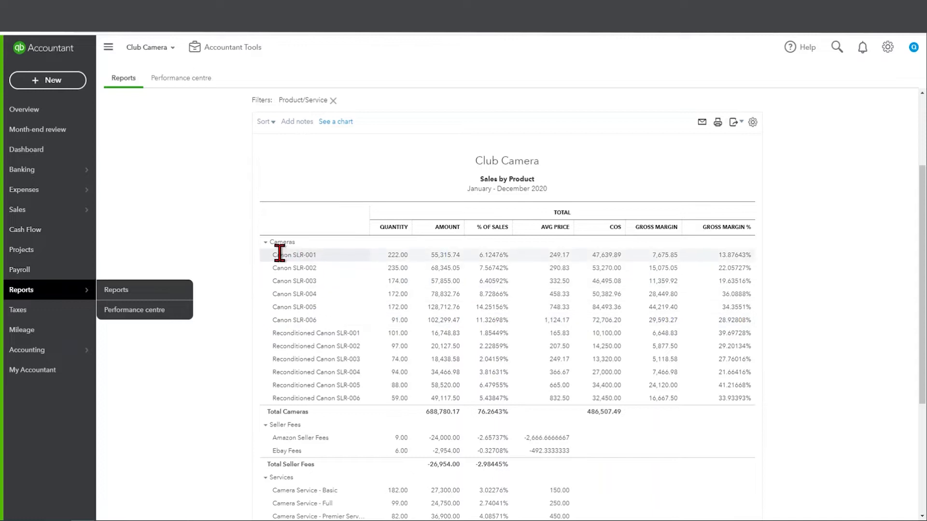
pyautogui.click(265, 242)
pyautogui.click(265, 256)
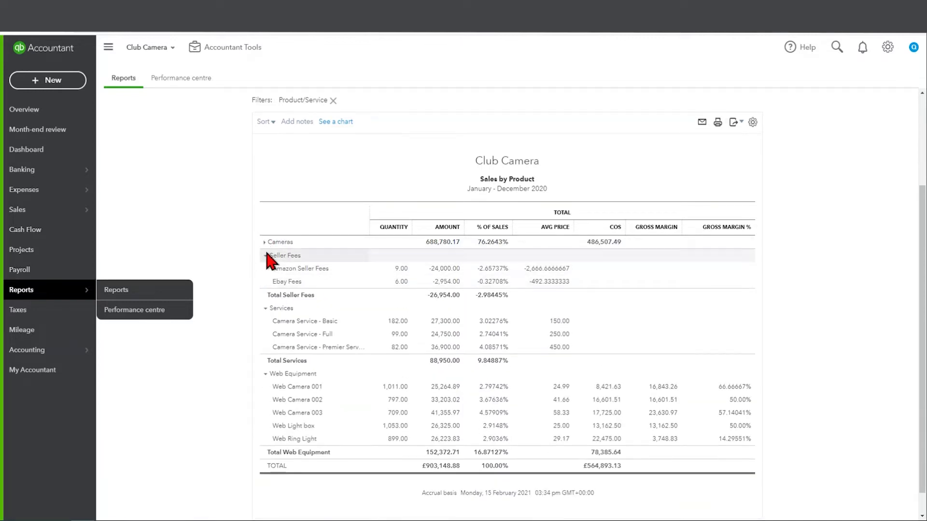
pyautogui.click(265, 281)
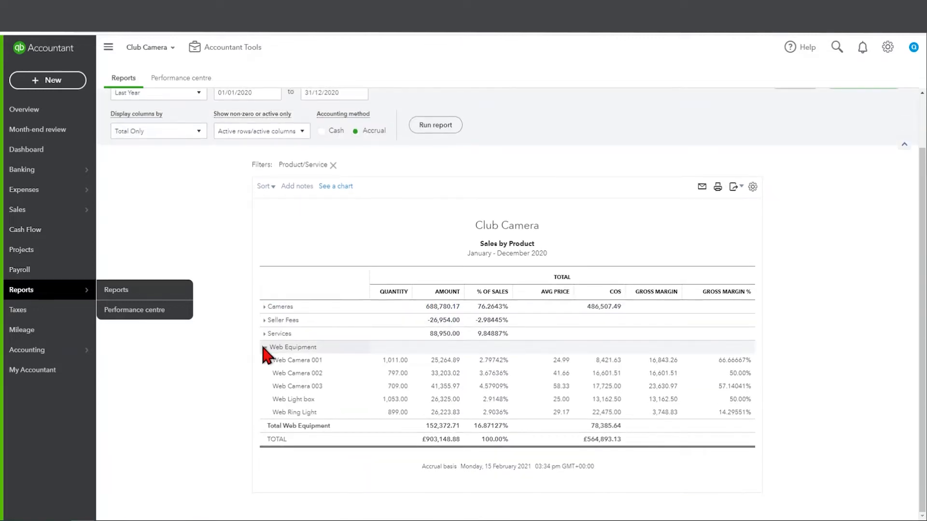
pyautogui.click(265, 345)
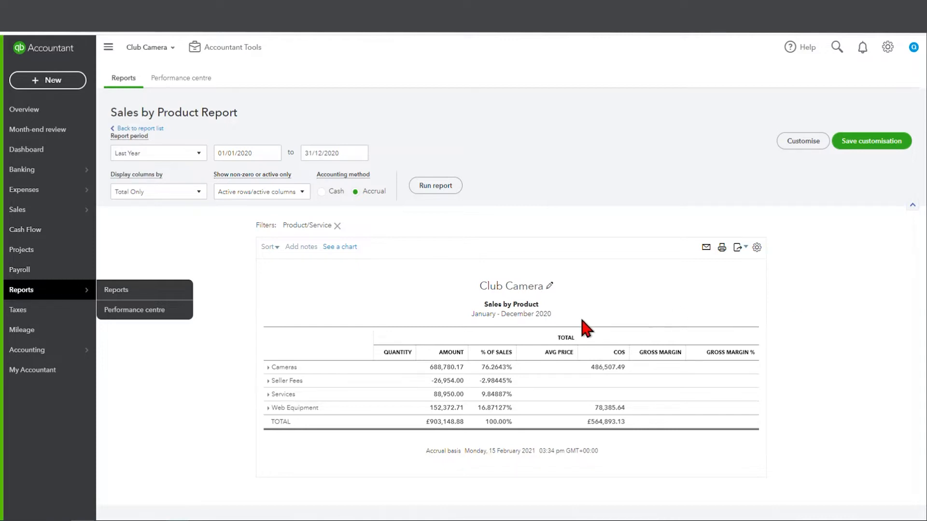
# Step: Change the title of the collapsed report to "Sales by Product Summary"
pyautogui.click(549, 285)
pyautogui.click(555, 314)
pyautogui.write('summ')
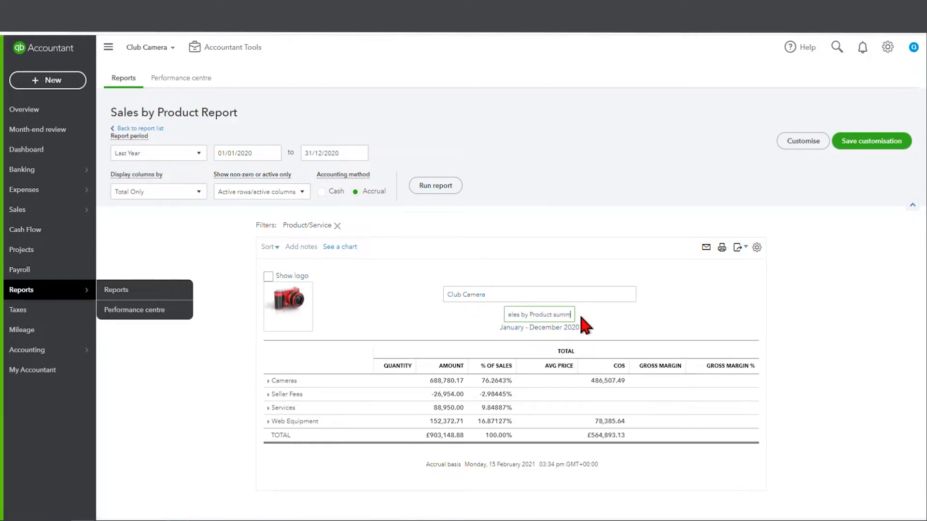
pyautogui.write('u')
pyautogui.write('ummary')
pyautogui.click(834, 300)
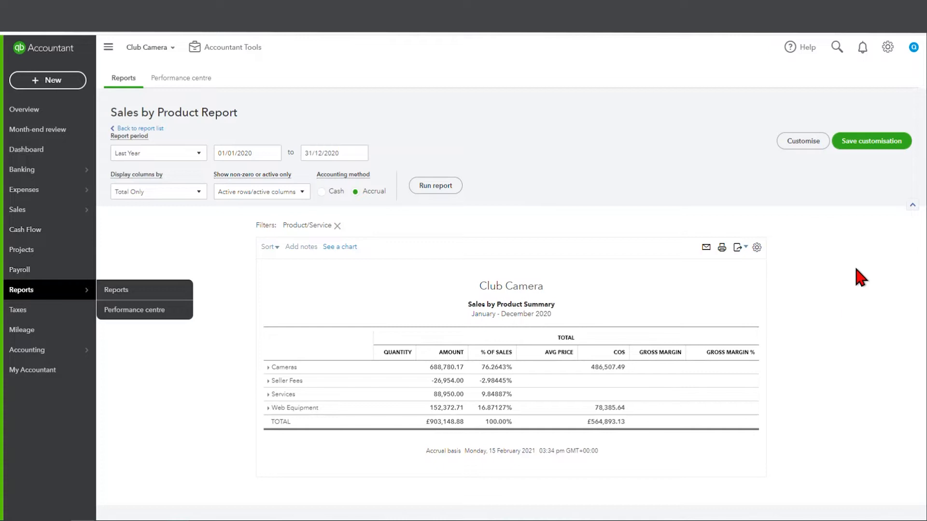
# Step: Save the customised report as "Sales by Product Summary" in the Sales Reports 2020 group
pyautogui.click(871, 158)
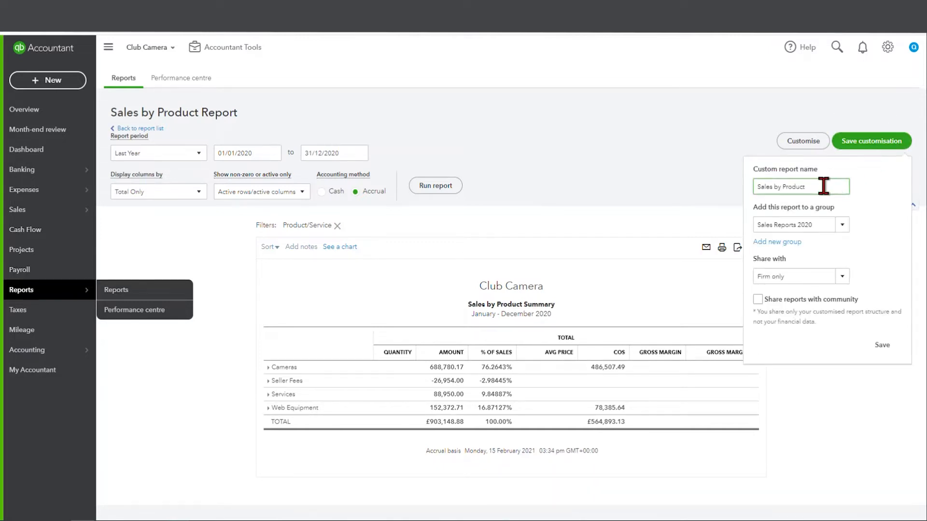
pyautogui.click(824, 186)
pyautogui.write('Summary')
pyautogui.click(883, 345)
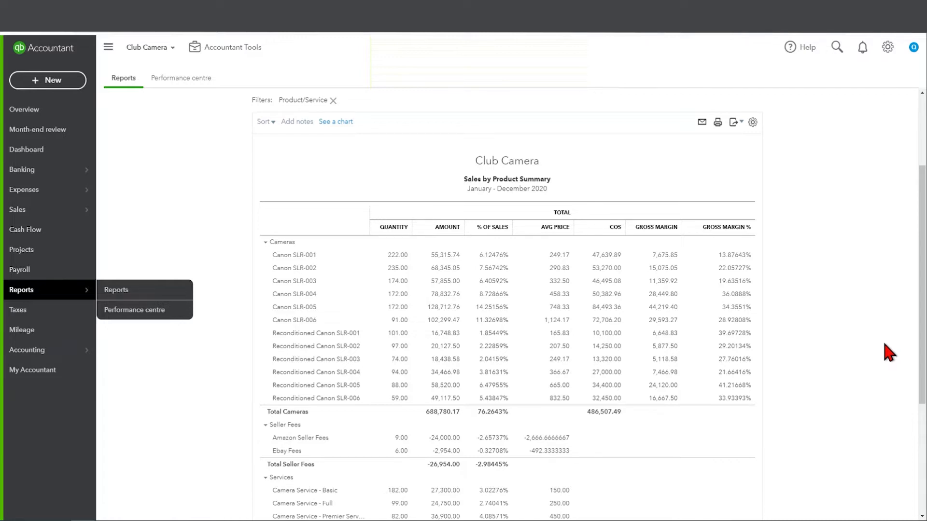
pyautogui.scroll(-1, 888, 353)
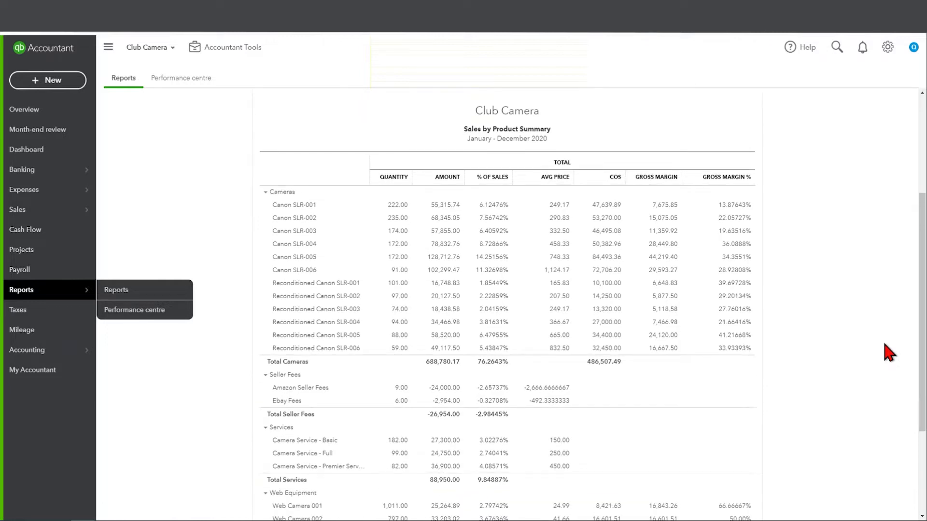
pyautogui.scroll(1, 888, 353)
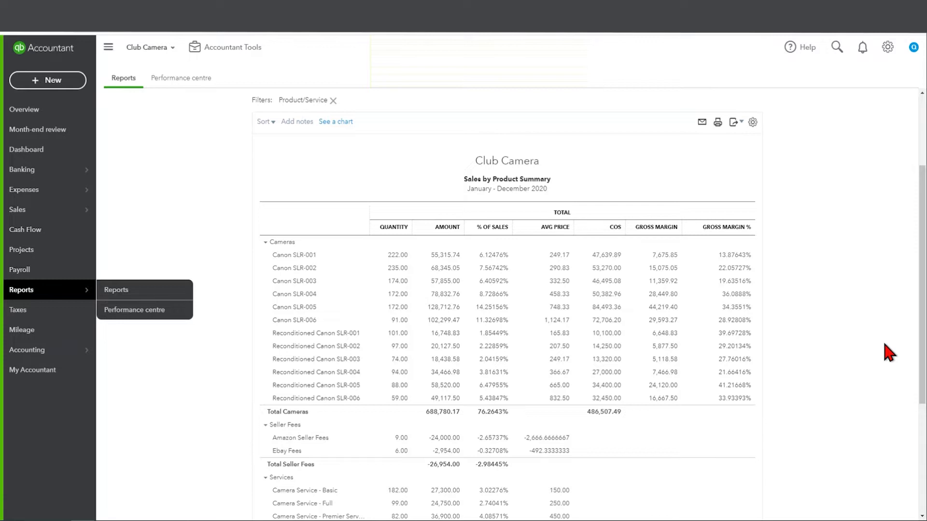
# Step: In the advanced company settings, review the Categories options, keep class and location tracking on, and save the section
pyautogui.click(887, 52)
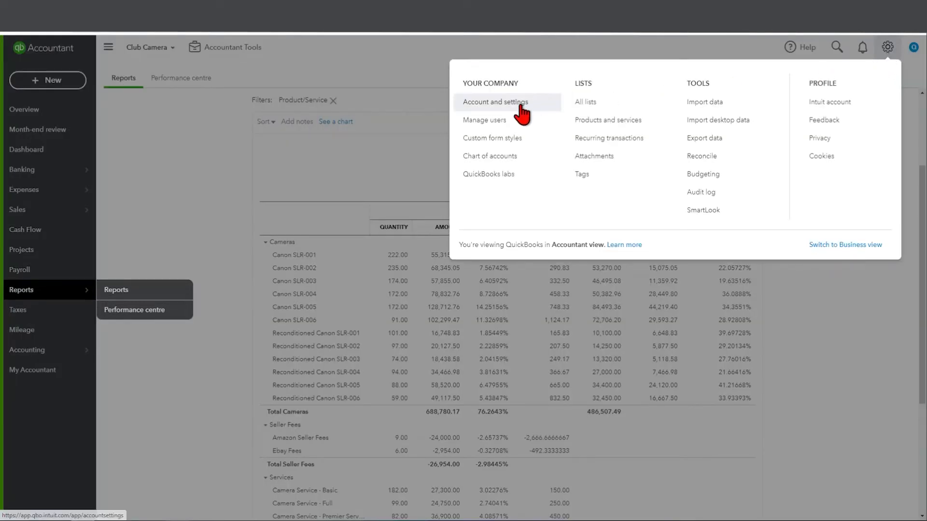
pyautogui.click(520, 103)
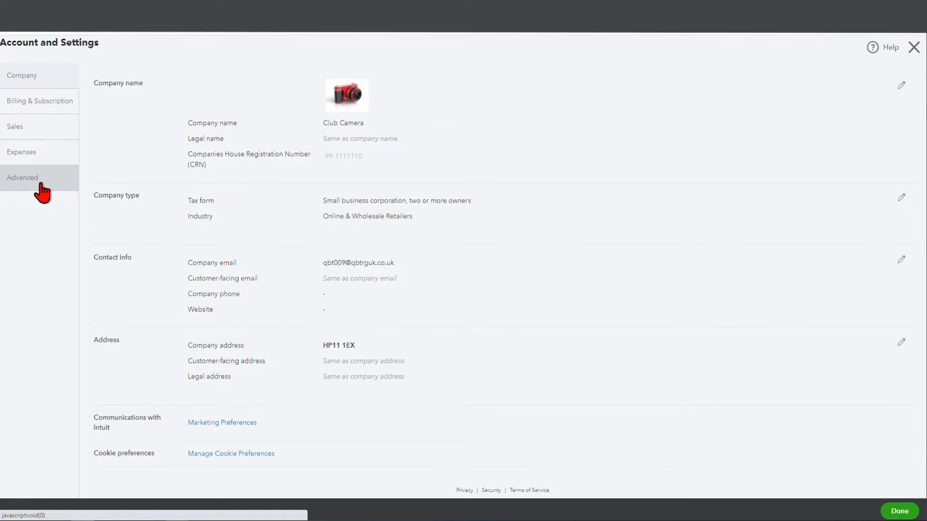
pyautogui.click(41, 187)
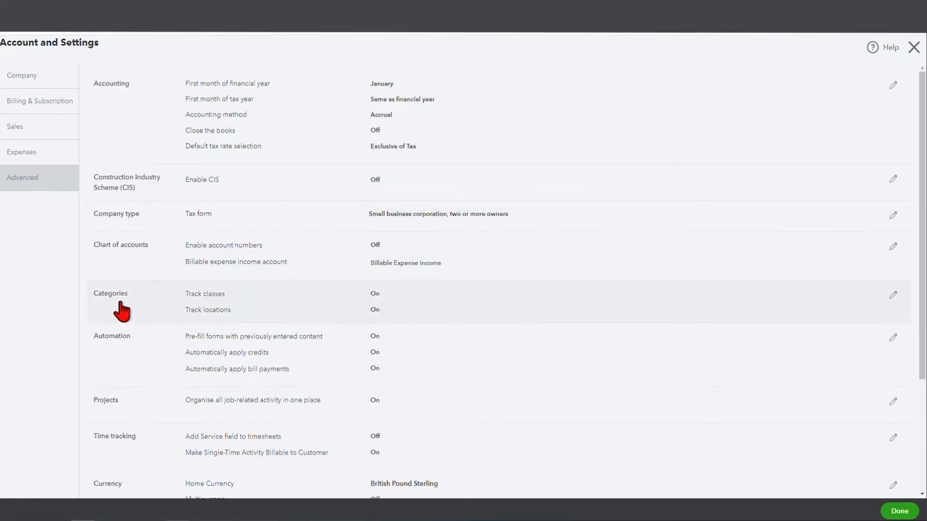
pyautogui.press('ctrl')
pyautogui.press('ctrl')
pyautogui.click(400, 310)
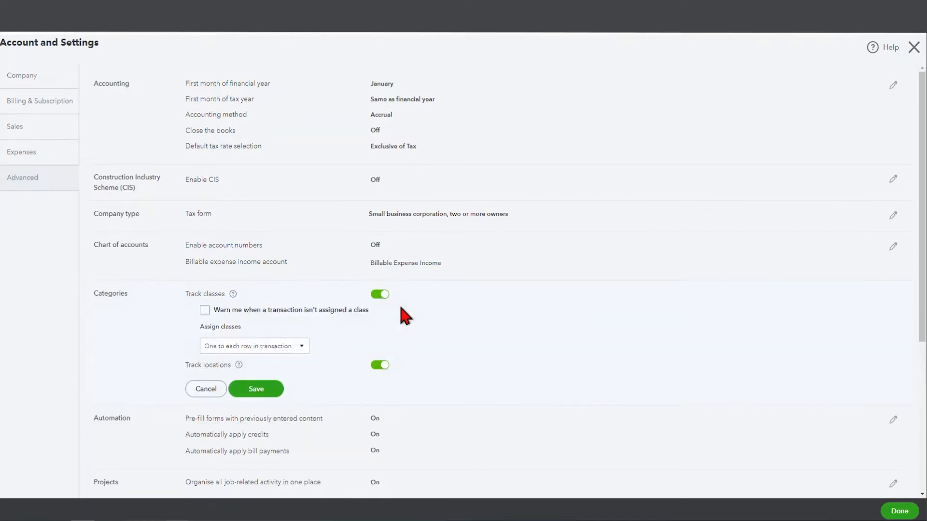
pyautogui.press('ctrl')
pyautogui.press('ctrl')
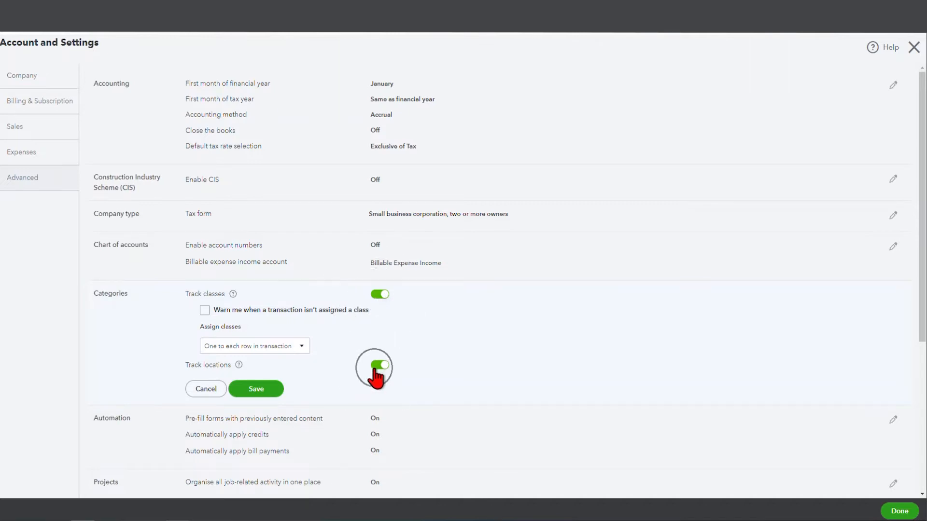
pyautogui.press('ctrl')
pyautogui.press('ctrl')
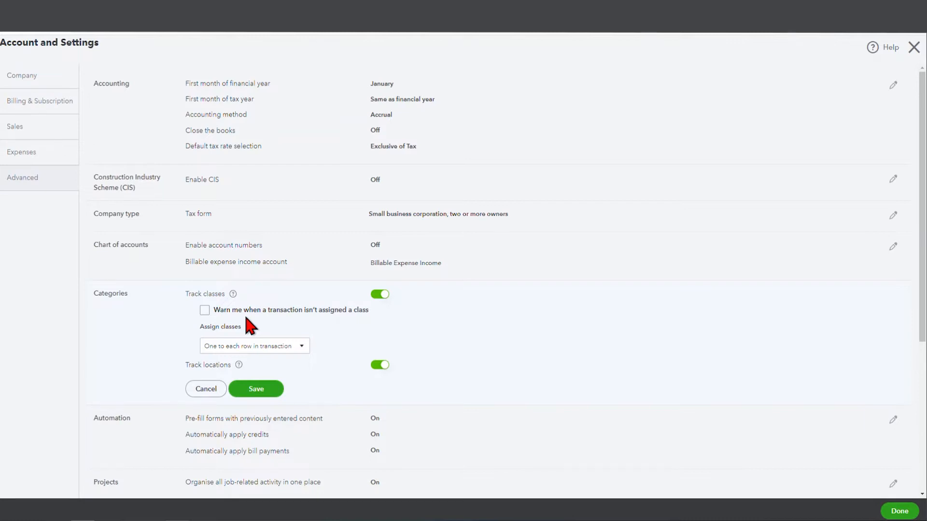
pyautogui.click(250, 393)
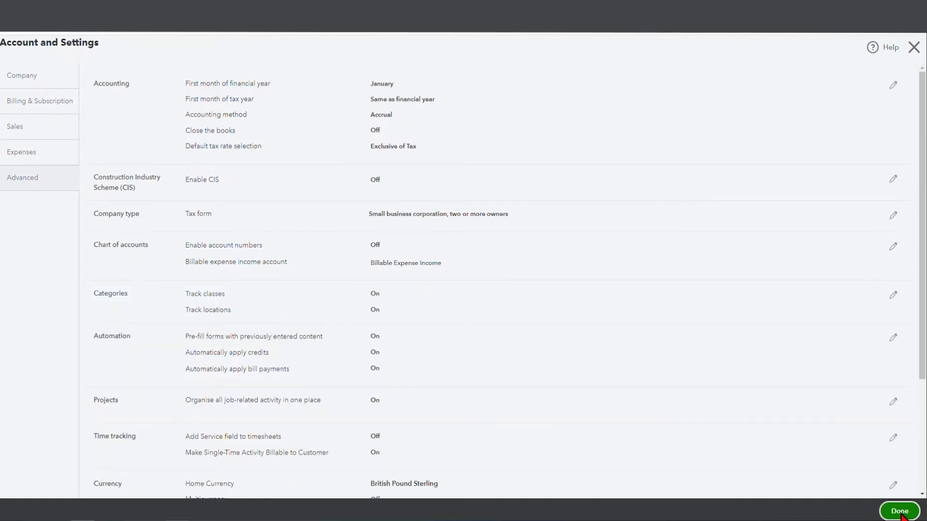
pyautogui.click(899, 513)
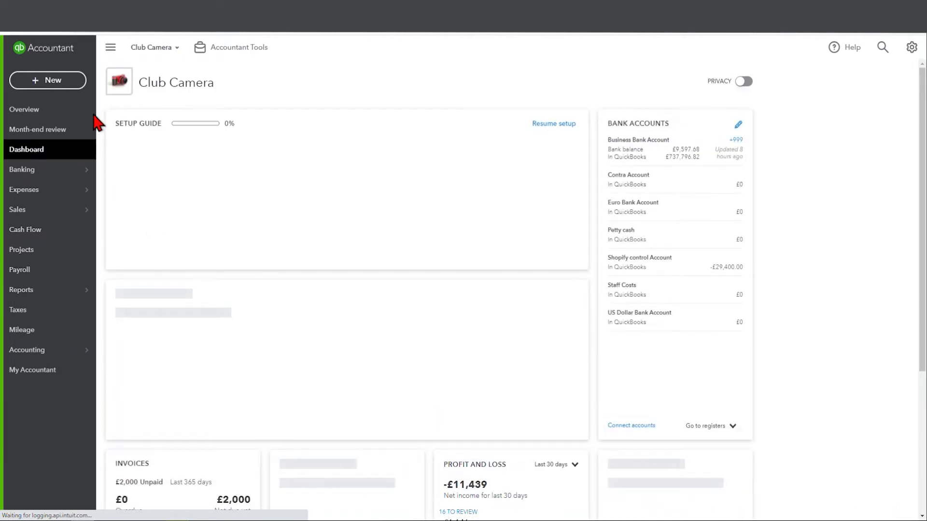
# Step: In a new blank bill, review the available classes and locations, and close the bill without saving
pyautogui.click(72, 83)
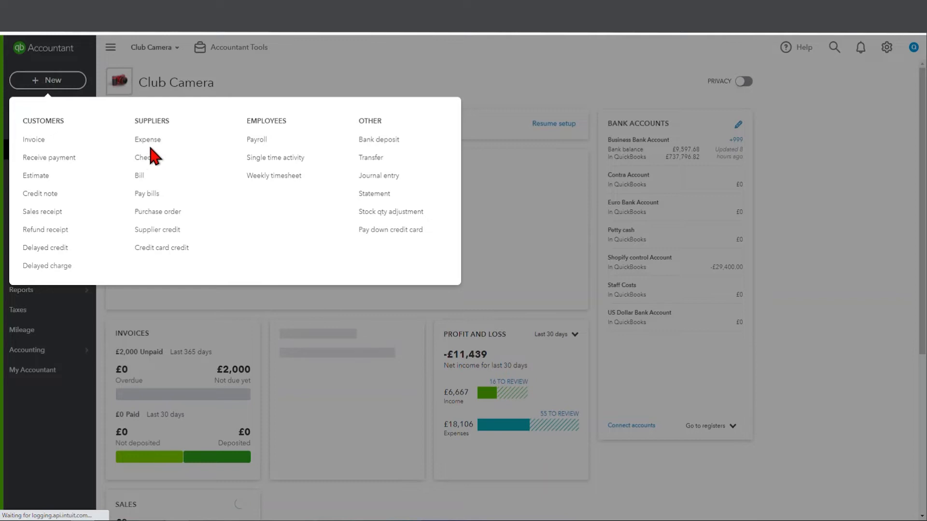
pyautogui.click(143, 176)
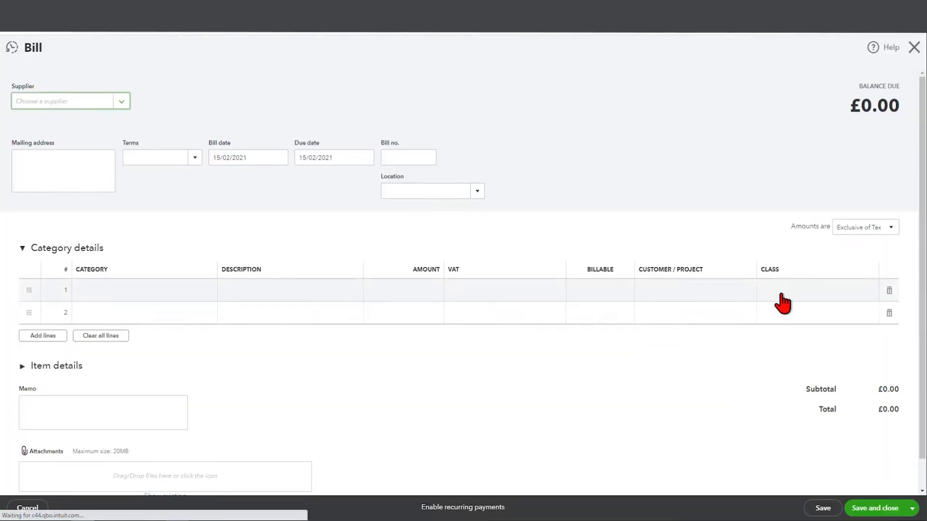
pyautogui.click(786, 326)
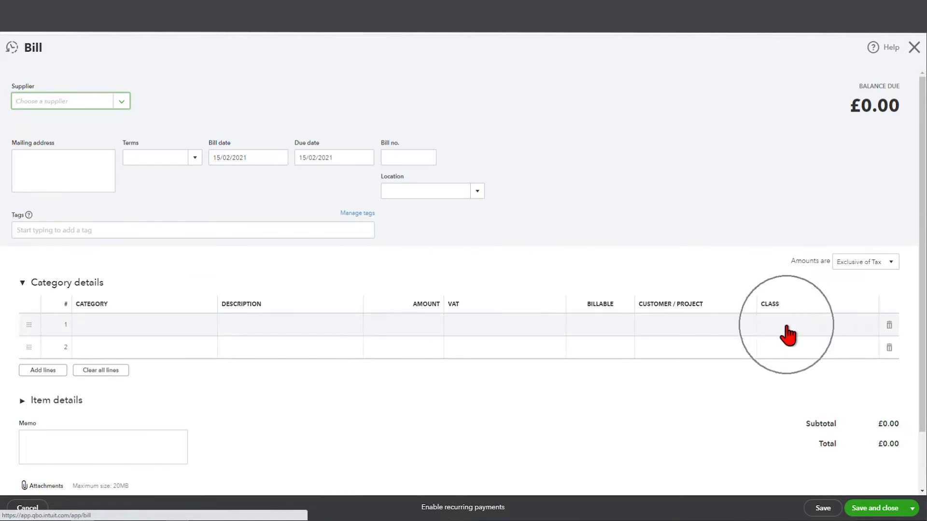
pyautogui.click(423, 196)
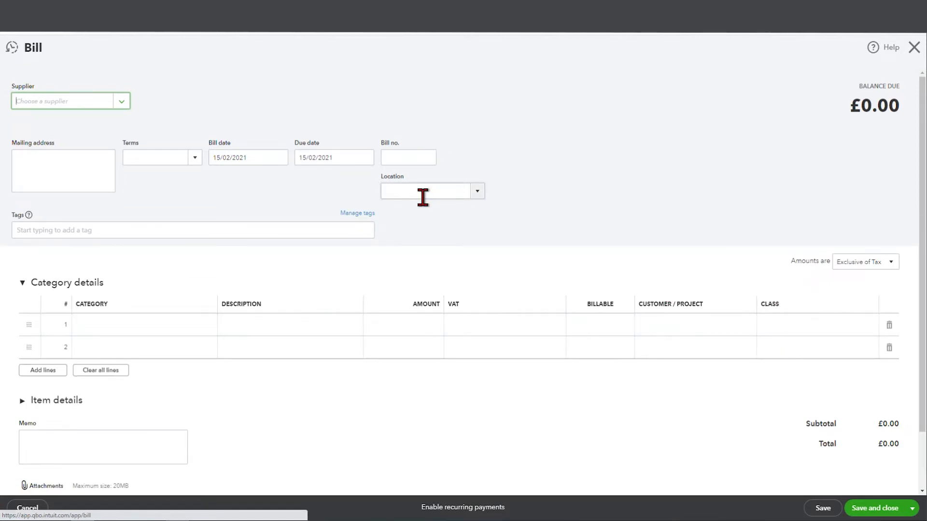
pyautogui.click(820, 327)
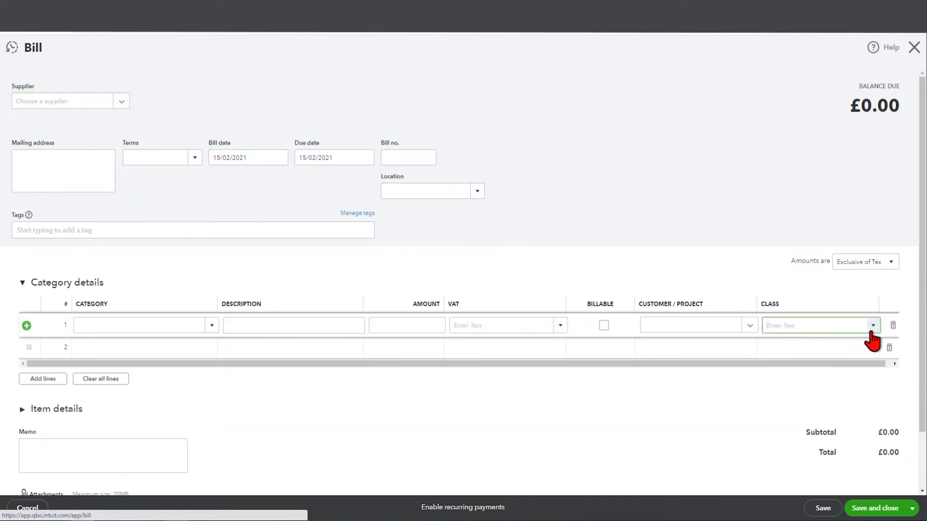
pyautogui.click(870, 333)
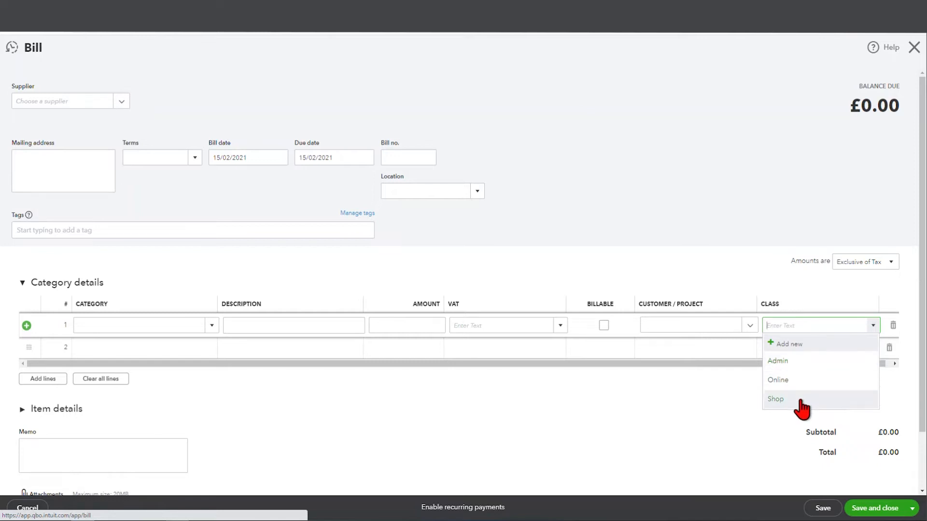
pyautogui.click(807, 346)
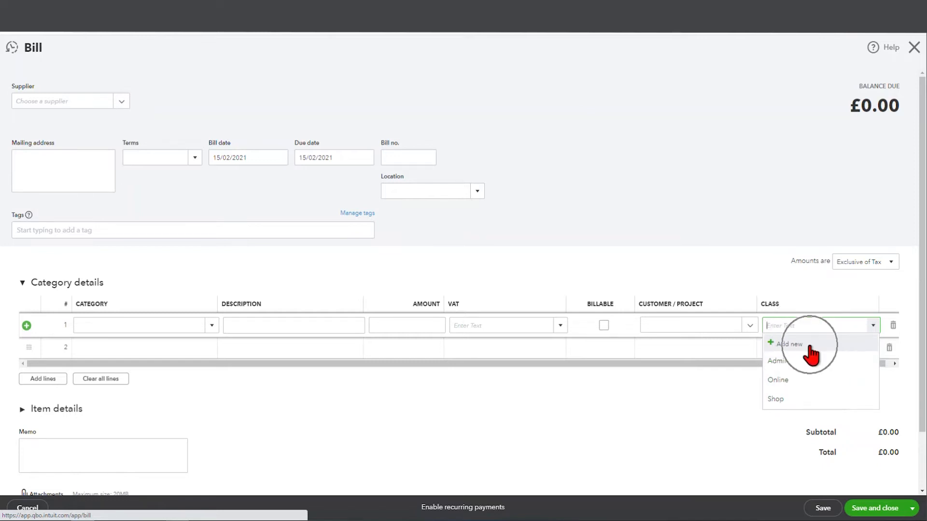
pyautogui.click(629, 140)
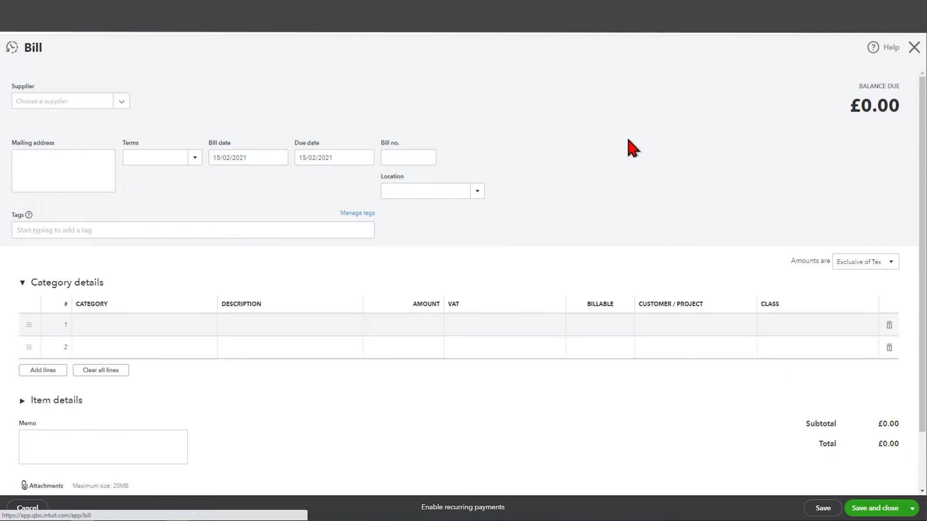
pyautogui.click(478, 196)
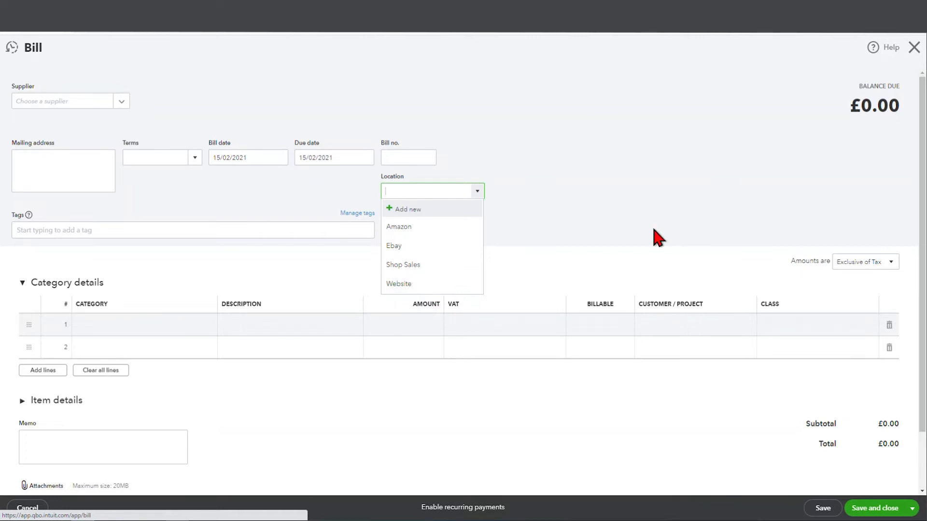
pyautogui.click(914, 48)
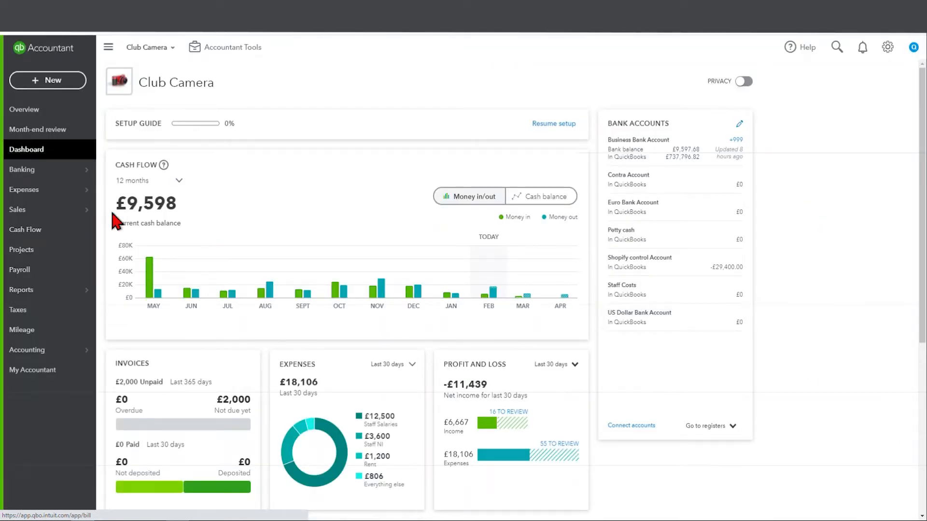
# Step: Run the standard Profit and Loss report for last year with its columns displayed by Classes
pyautogui.moveTo(72, 290)
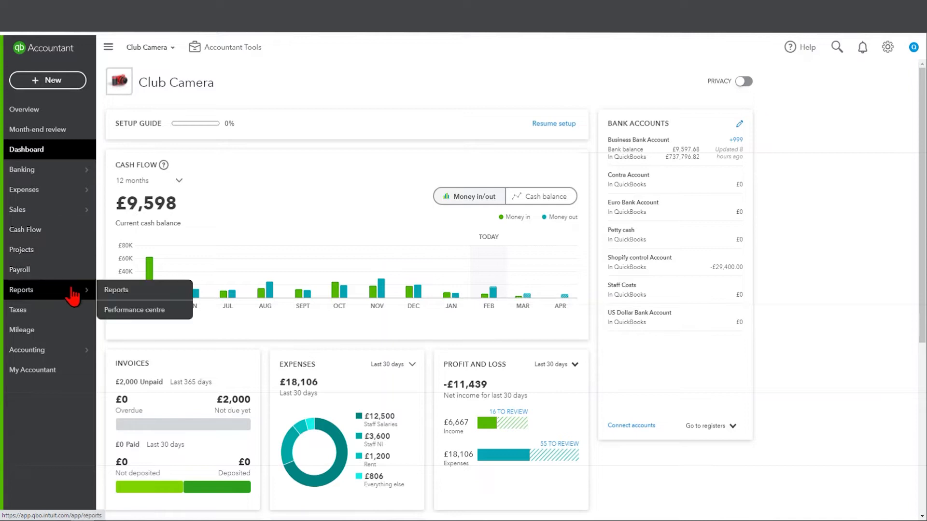
pyautogui.click(116, 296)
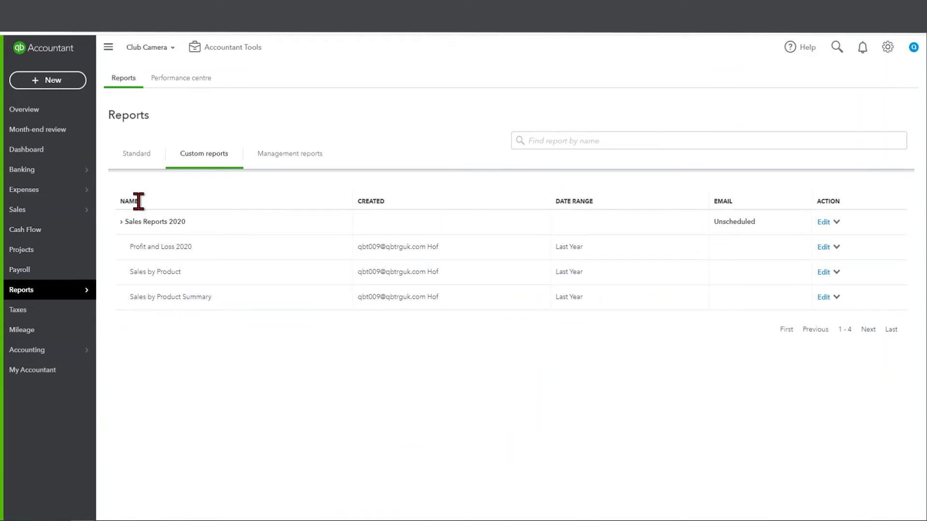
pyautogui.click(144, 159)
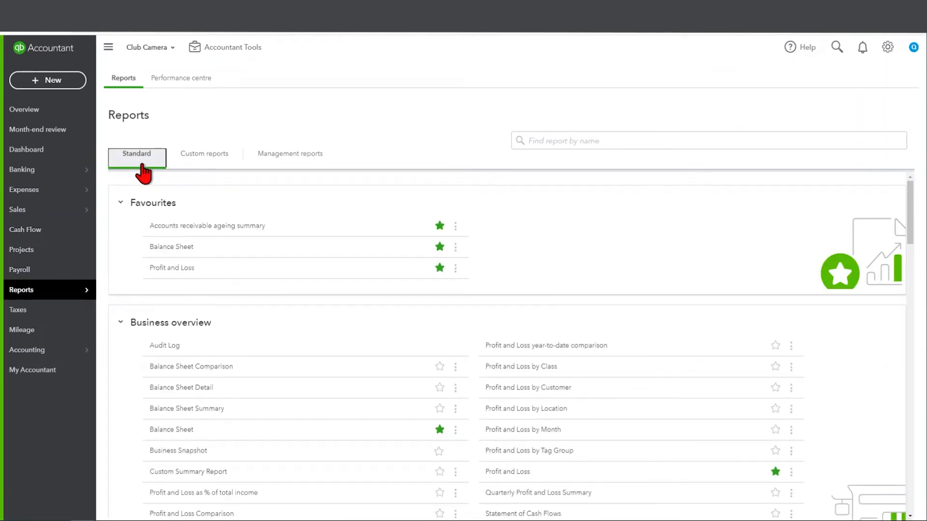
pyautogui.click(177, 274)
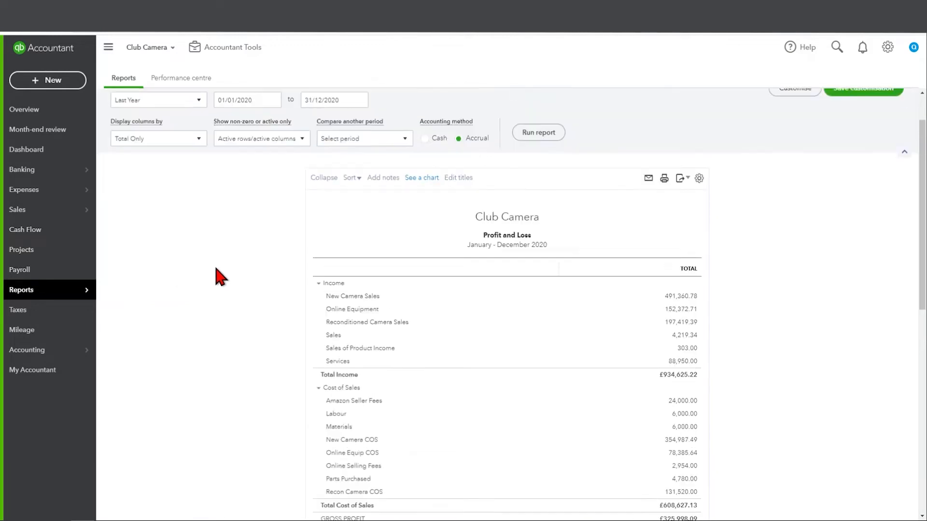
pyautogui.click(198, 168)
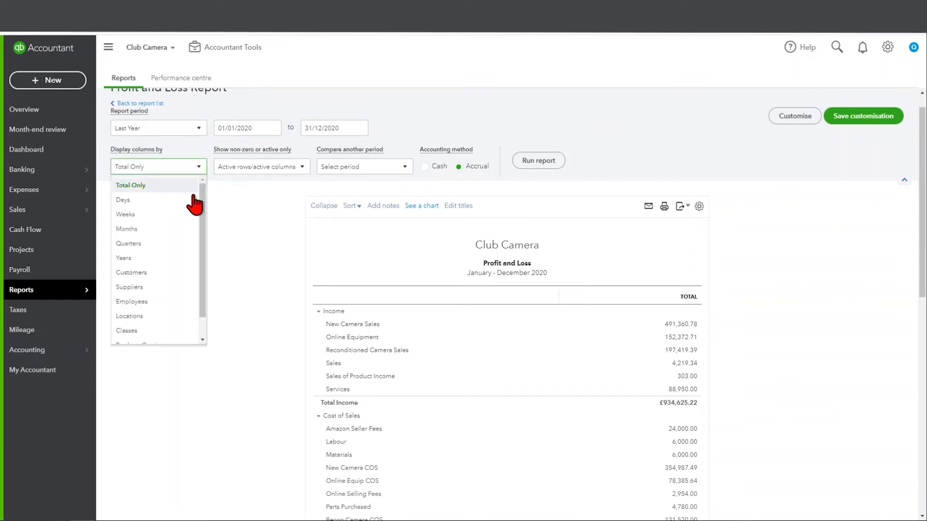
pyautogui.click(167, 331)
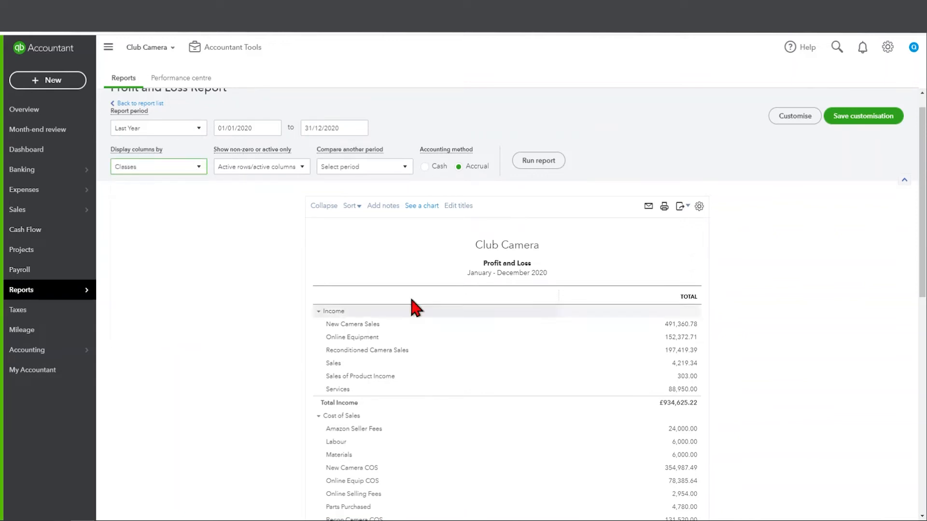
pyautogui.click(549, 162)
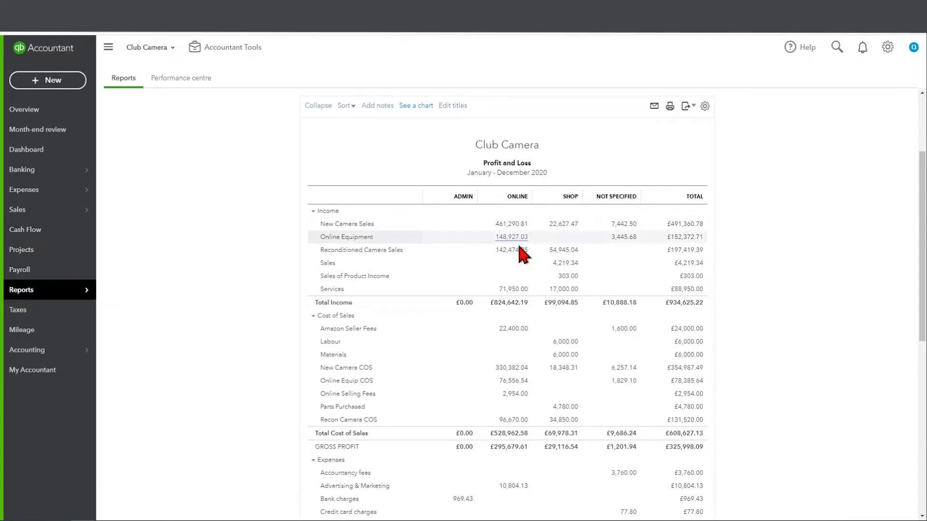
# Step: Compare the class columns' total income, and open the transactions behind the Not Specified amount for Online Equipment
pyautogui.click(503, 308)
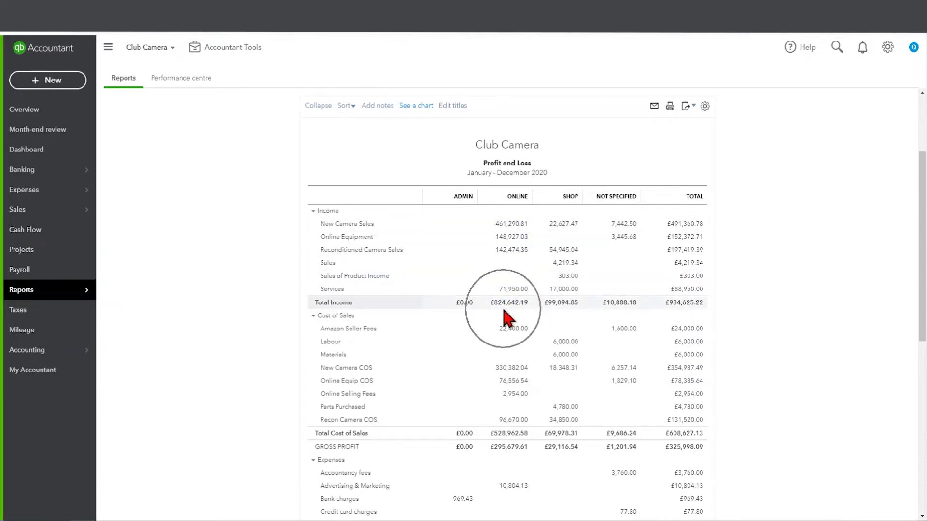
pyautogui.click(562, 308)
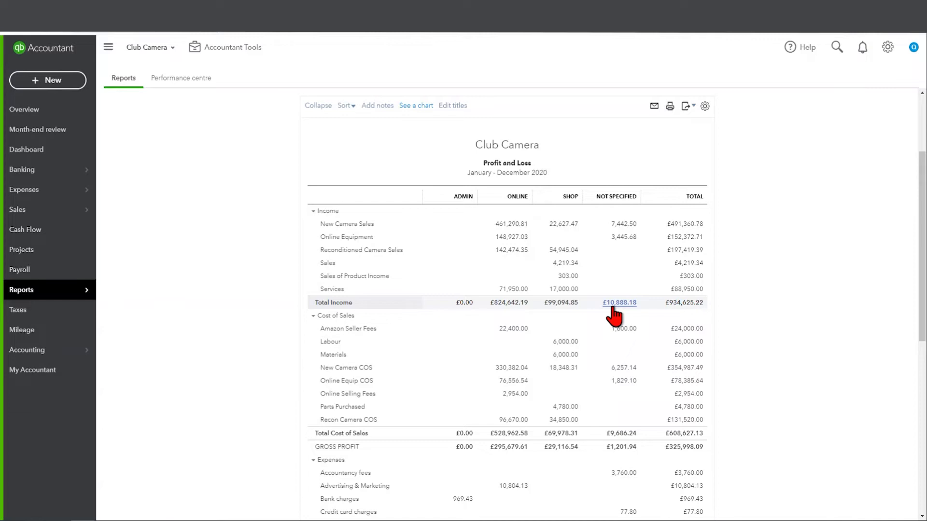
pyautogui.click(620, 238)
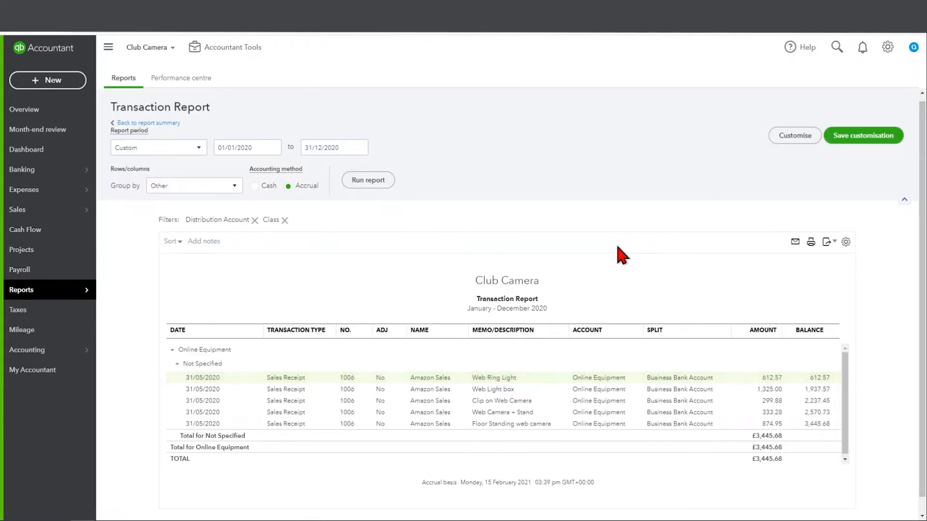
# Step: Open the Amazon Sales receipt from the Web Ring Light transaction and set its Canon SLR-001 line's class to Online
pyautogui.click(499, 379)
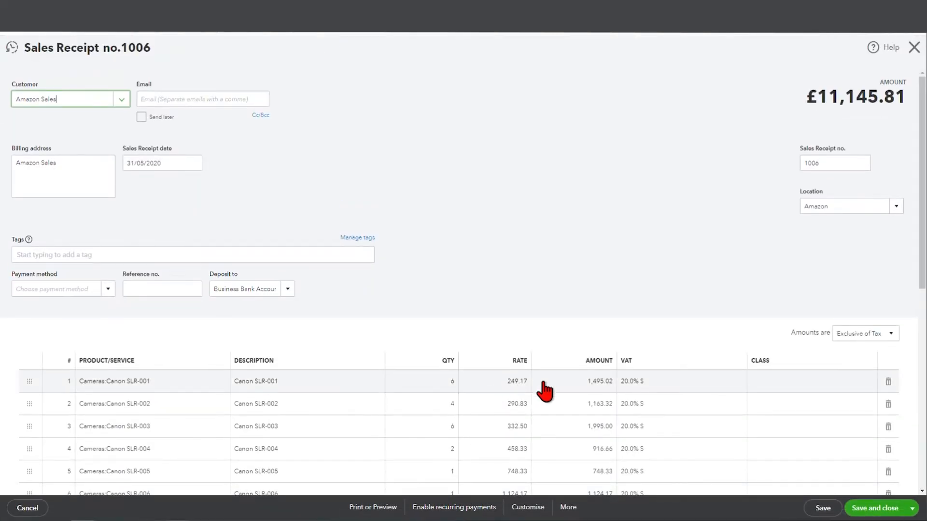
pyautogui.click(819, 392)
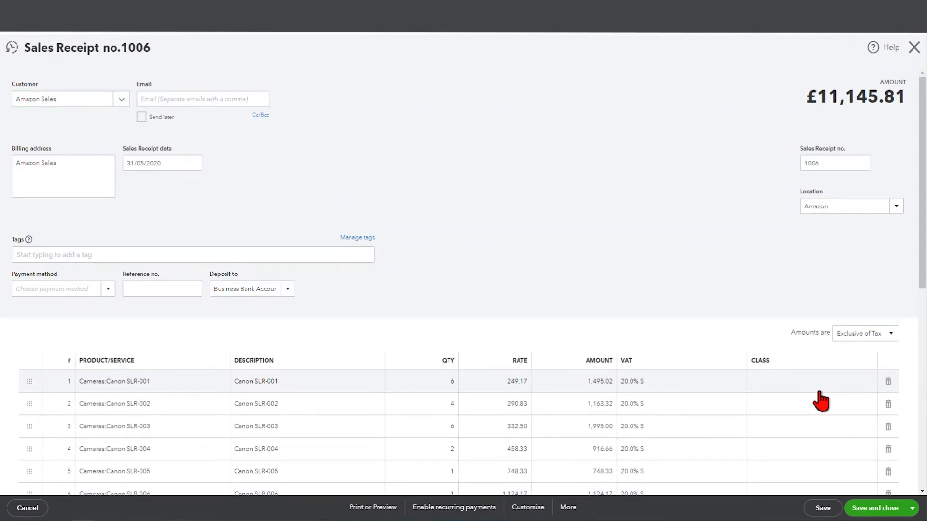
pyautogui.write('on')
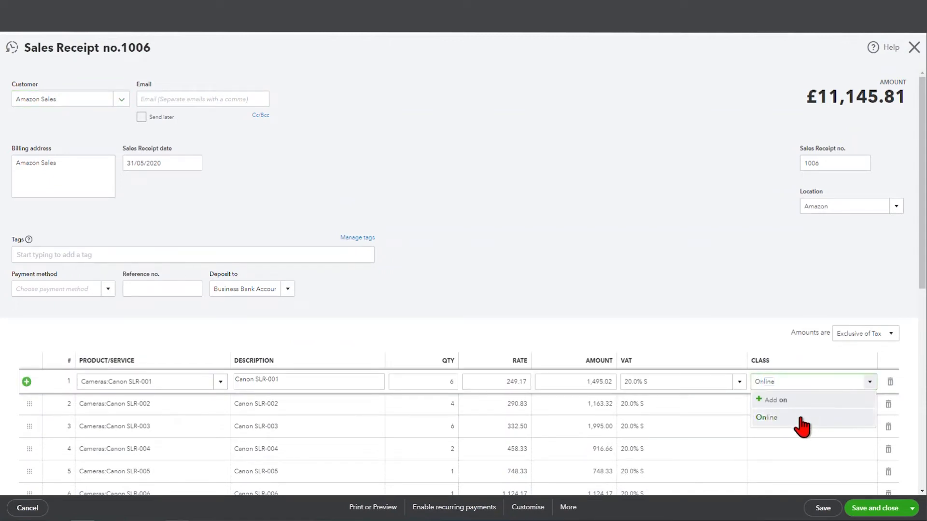
pyautogui.click(802, 418)
# Step: Set the class of the receipt's Canon SLR-002 line to Online, and save and close the receipt
pyautogui.scroll(-1, 803, 420)
pyautogui.click(809, 362)
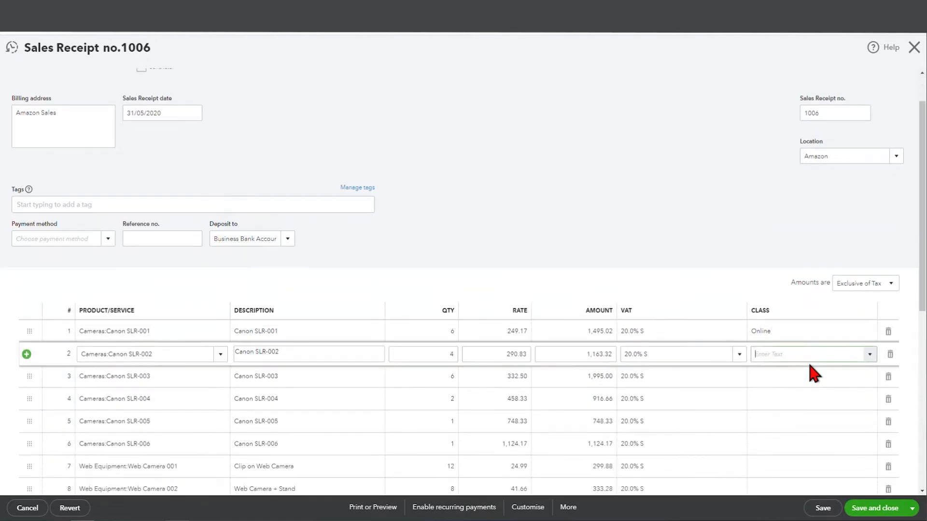
pyautogui.write('on')
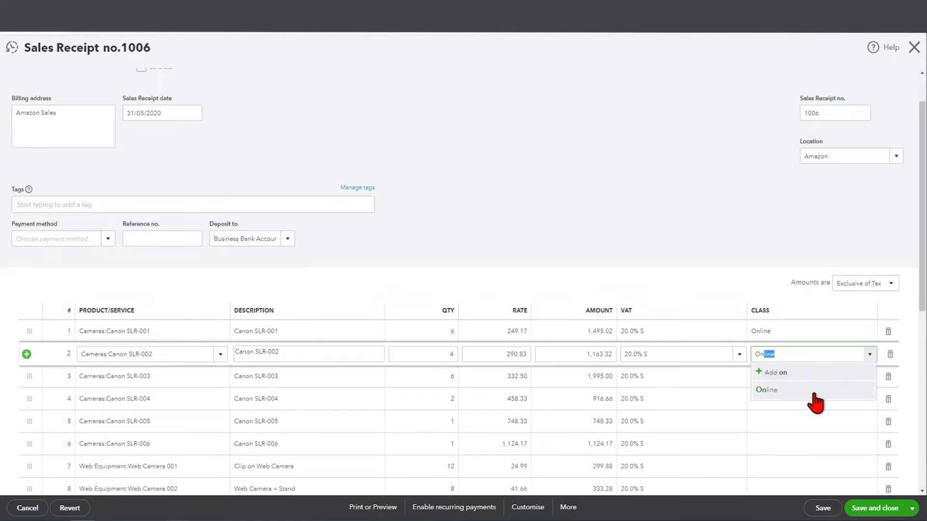
pyautogui.click(816, 390)
pyautogui.scroll(-4, 814, 396)
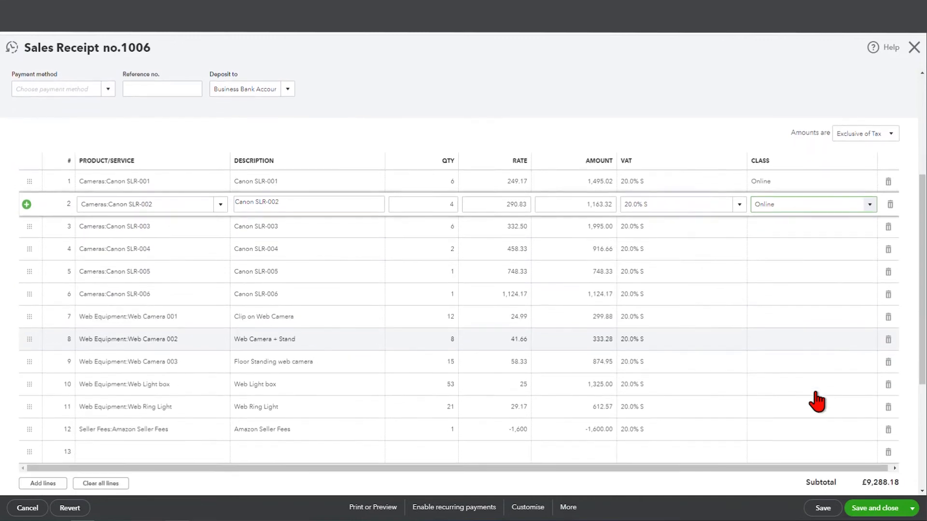
pyautogui.scroll(2, 816, 401)
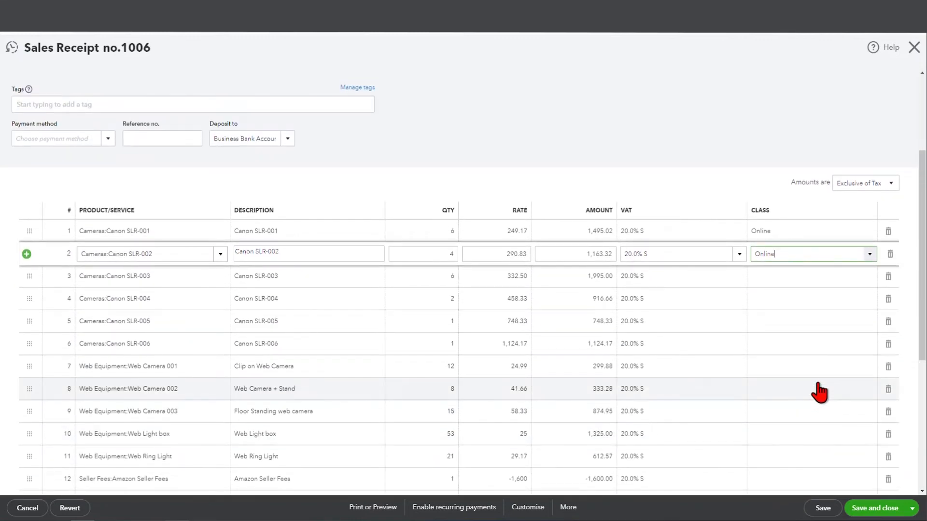
pyautogui.click(885, 514)
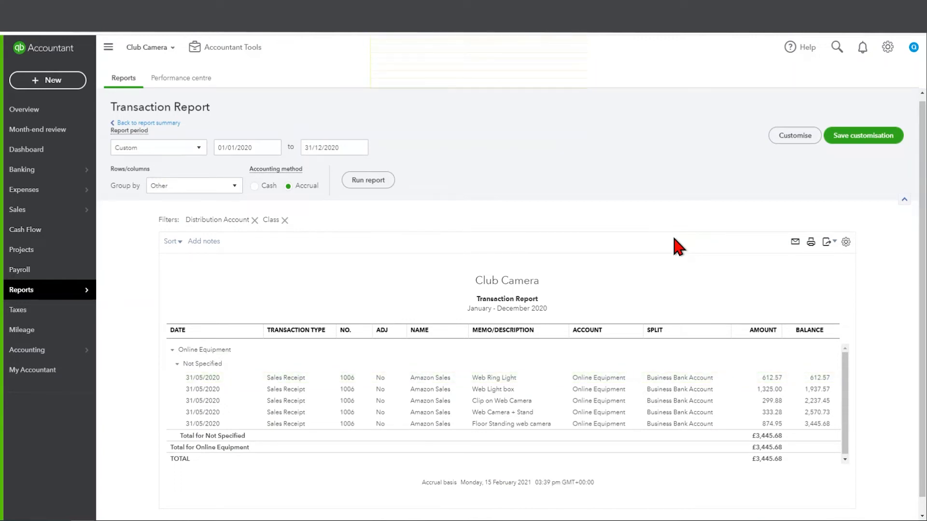
# Step: Open the Reclassify Transactions tool for 01/01/2020 to 31/12/2020 with Profit and loss as the account type
pyautogui.click(246, 56)
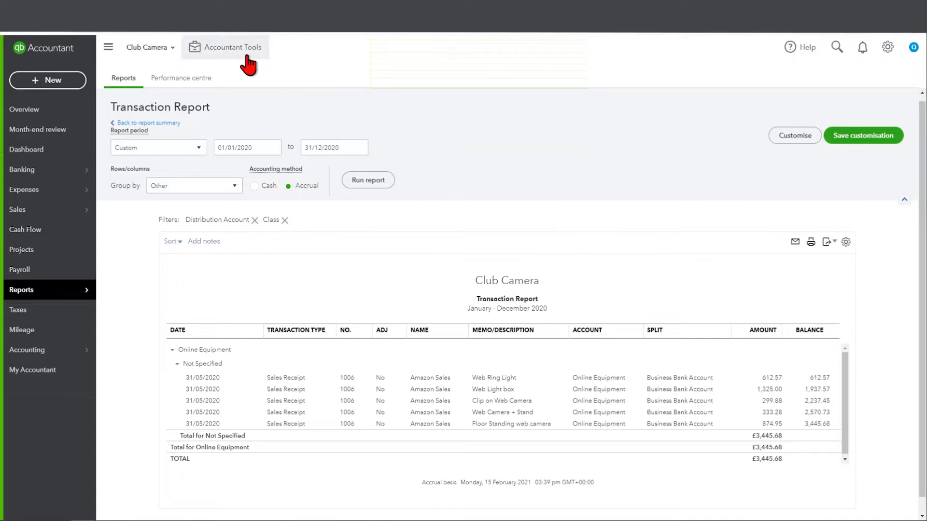
pyautogui.click(246, 57)
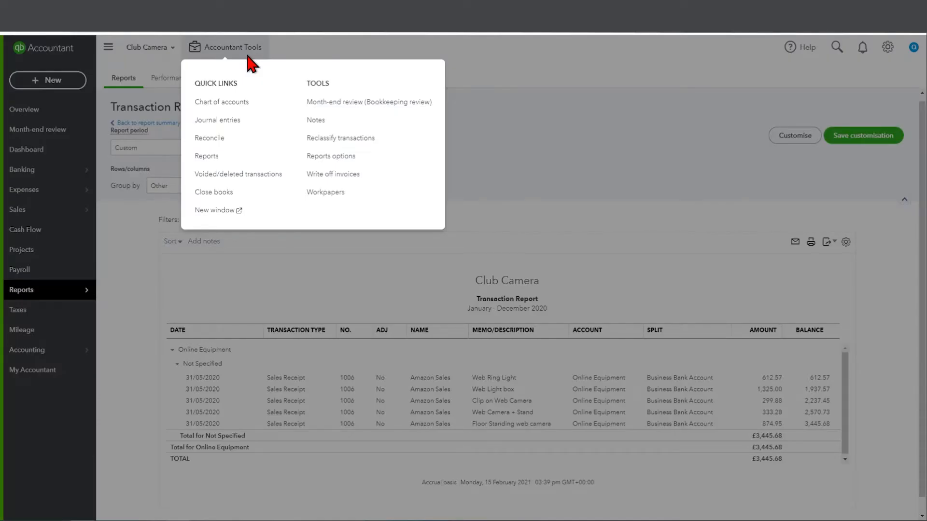
pyautogui.click(366, 140)
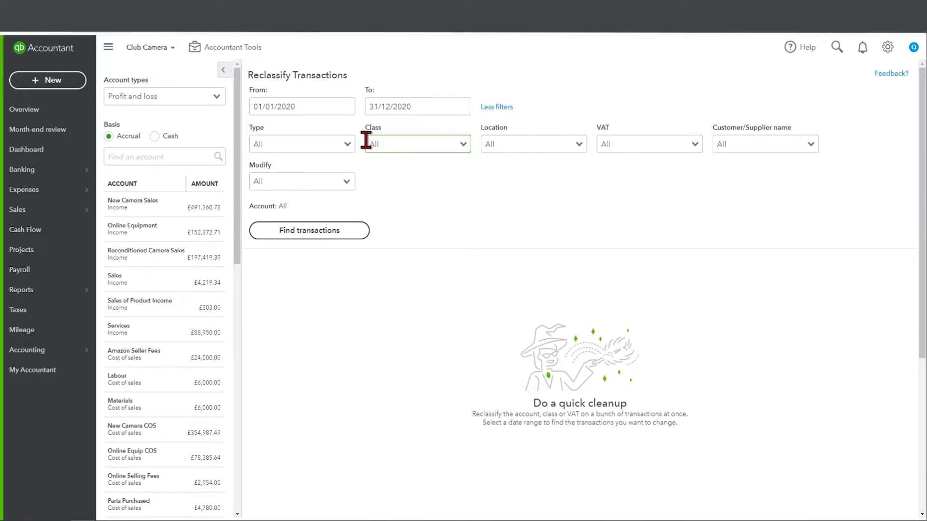
pyautogui.click(348, 112)
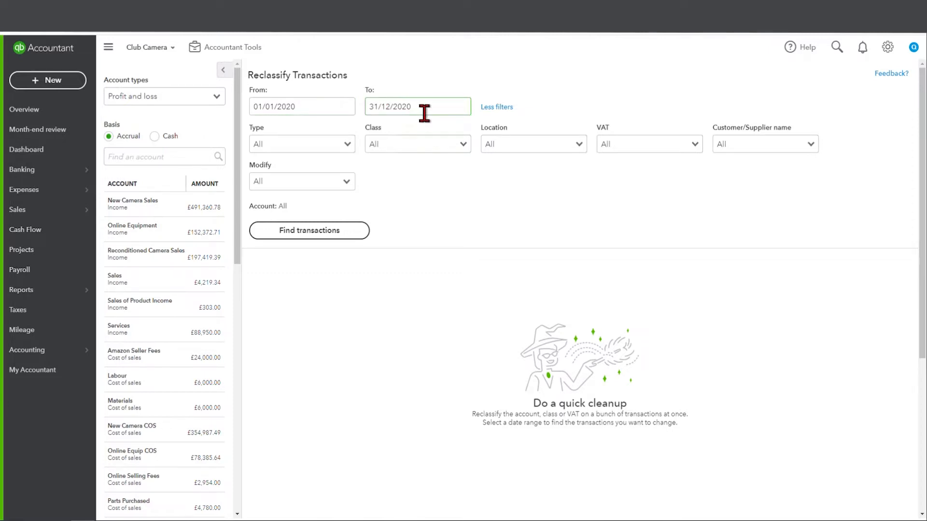
pyautogui.click(221, 100)
pyautogui.click(221, 103)
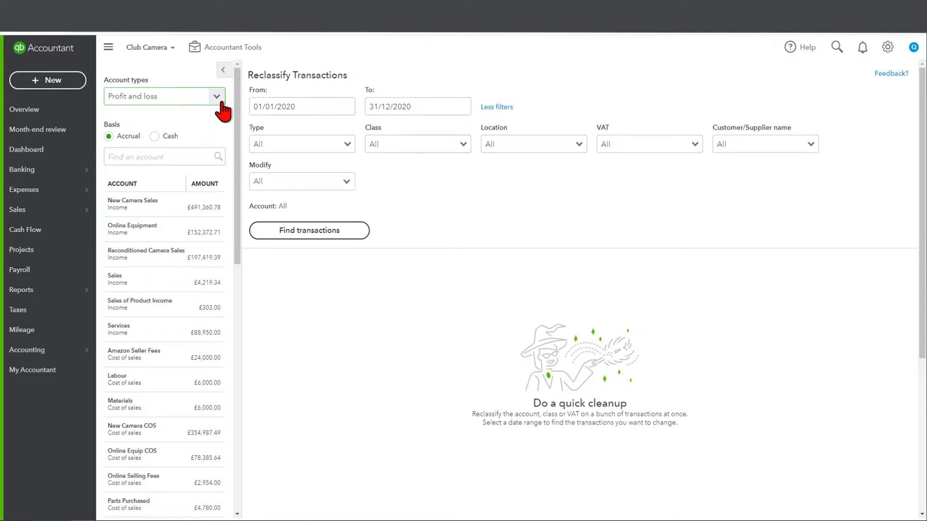
pyautogui.click(220, 104)
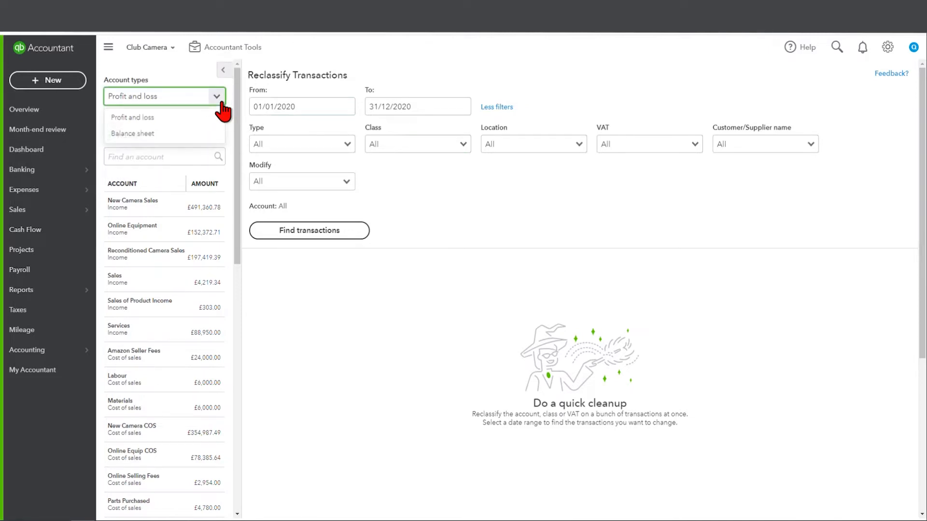
pyautogui.click(199, 122)
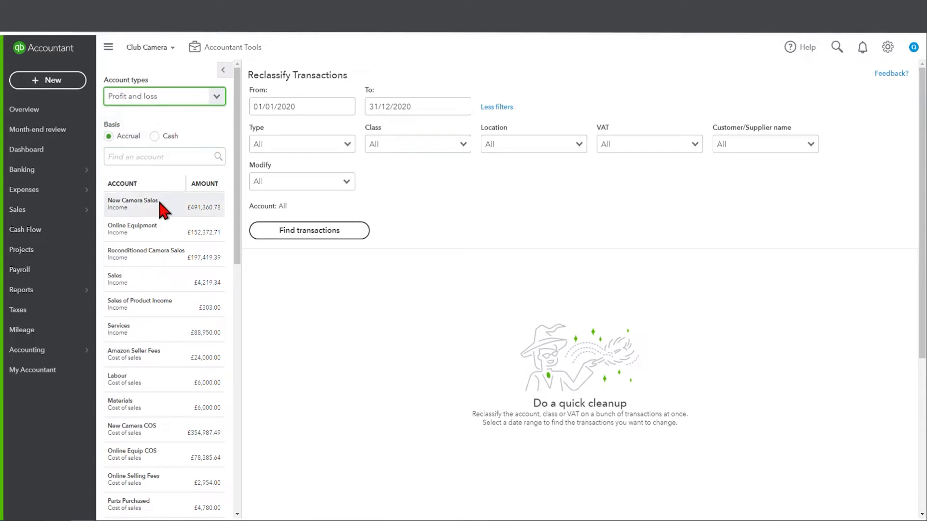
# Step: List the New Camera Sales transactions and sort them by class with the lines lacking a class first
pyautogui.click(159, 201)
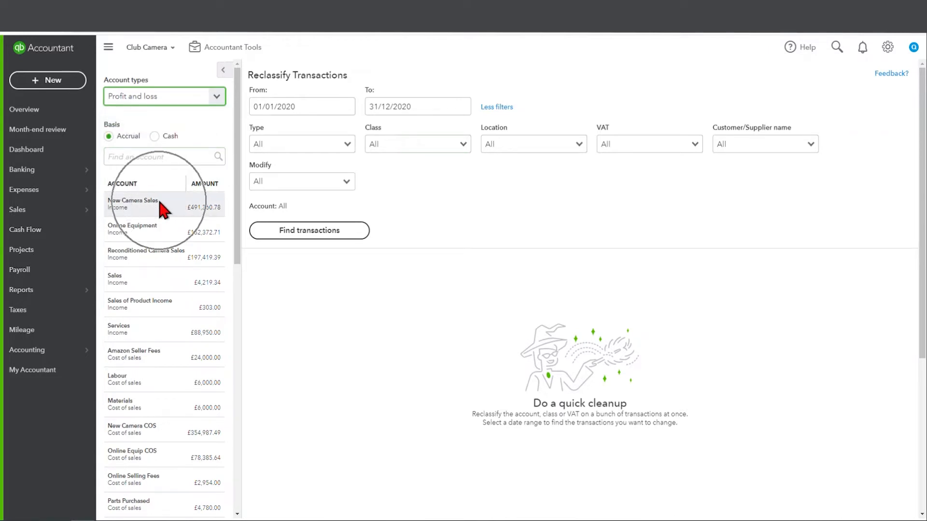
pyautogui.click(161, 200)
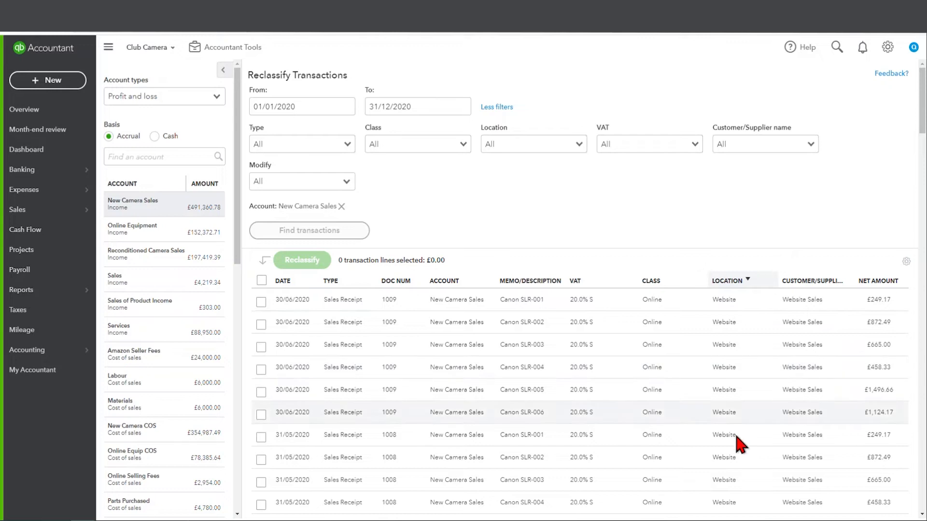
pyautogui.click(657, 282)
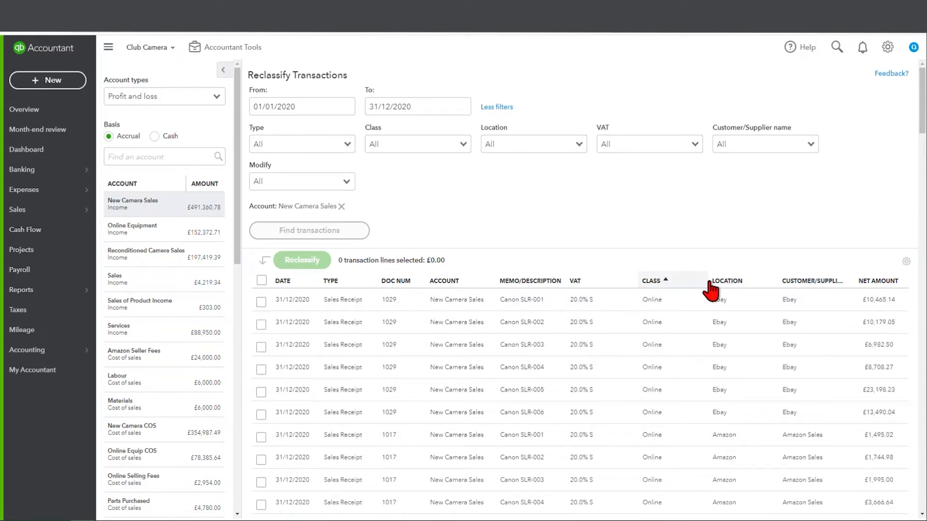
pyautogui.click(724, 283)
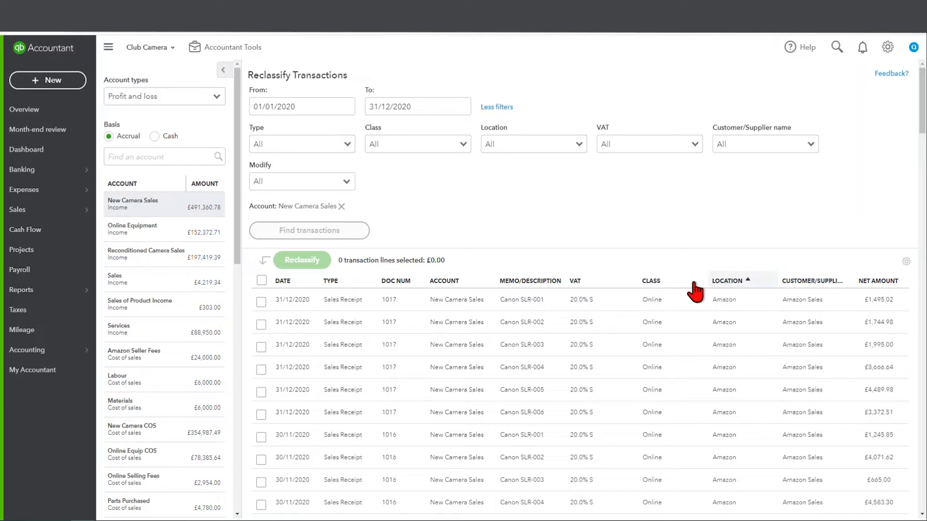
pyautogui.click(648, 288)
pyautogui.scroll(-5, 672, 337)
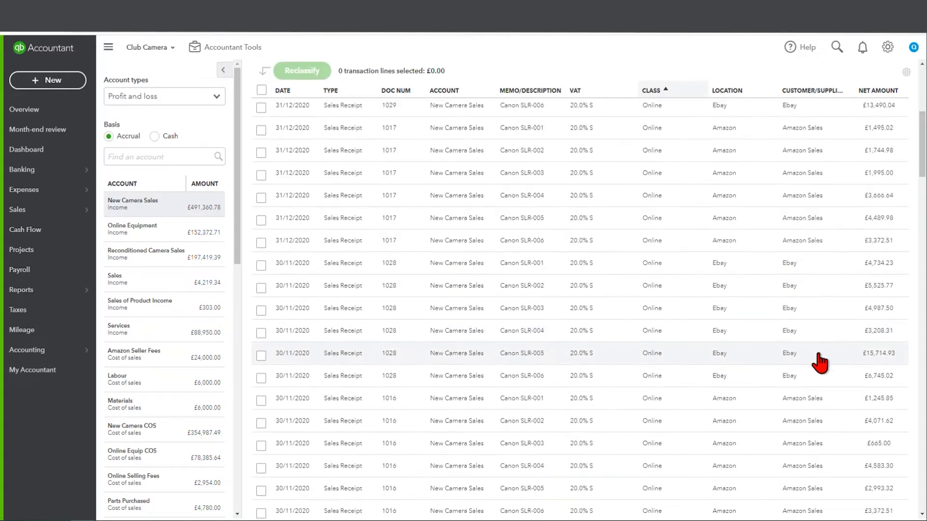
pyautogui.scroll(-6, 842, 353)
pyautogui.moveTo(923, 241); pyautogui.dragTo(923, 110)
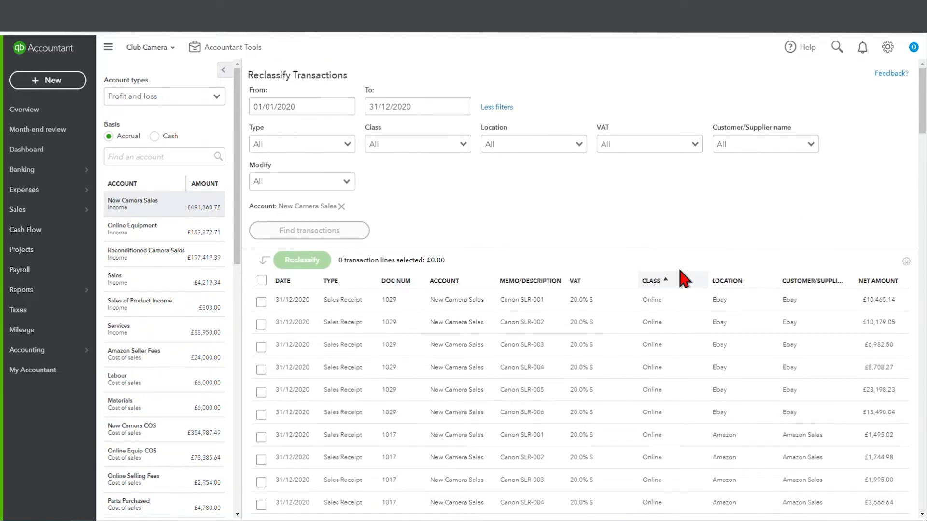
pyautogui.click(659, 284)
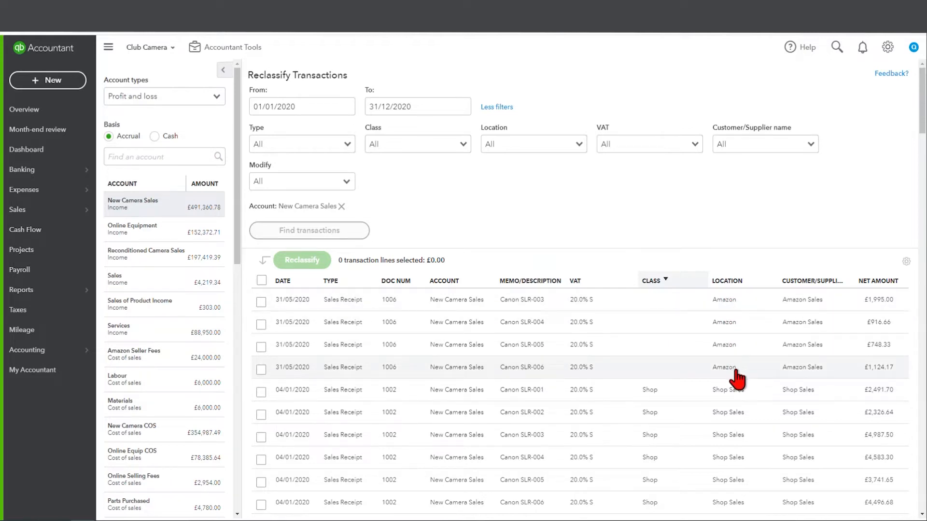
# Step: Reclassify the four New Camera Sales lines without a class, Canon SLR-003 to SLR-006, to the Online class
pyautogui.click(261, 302)
pyautogui.keyDown('shift'); pyautogui.click(262, 345); pyautogui.keyUp('shift')
pyautogui.click(261, 370)
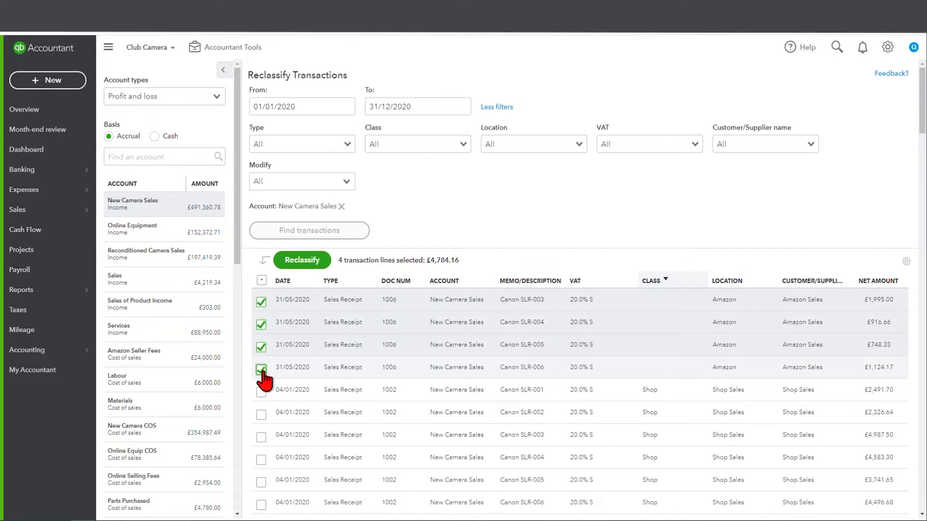
pyautogui.click(318, 266)
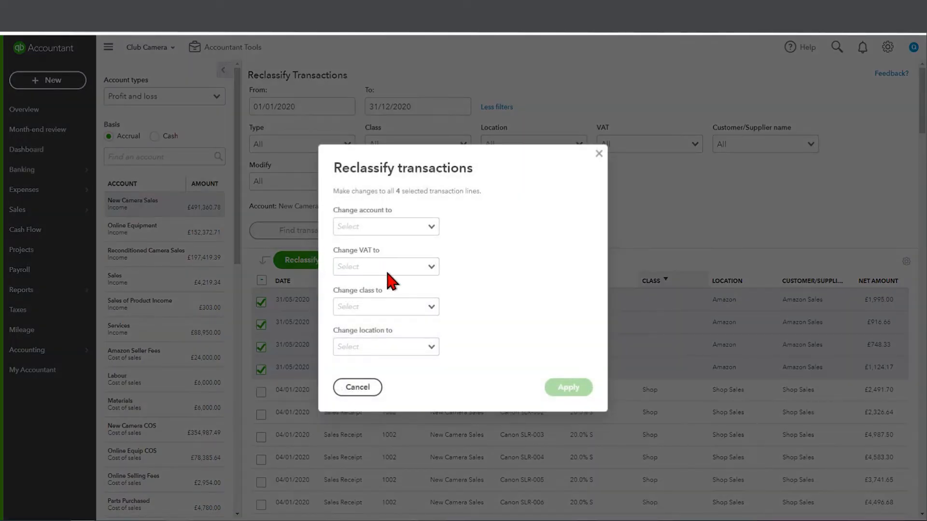
pyautogui.click(396, 309)
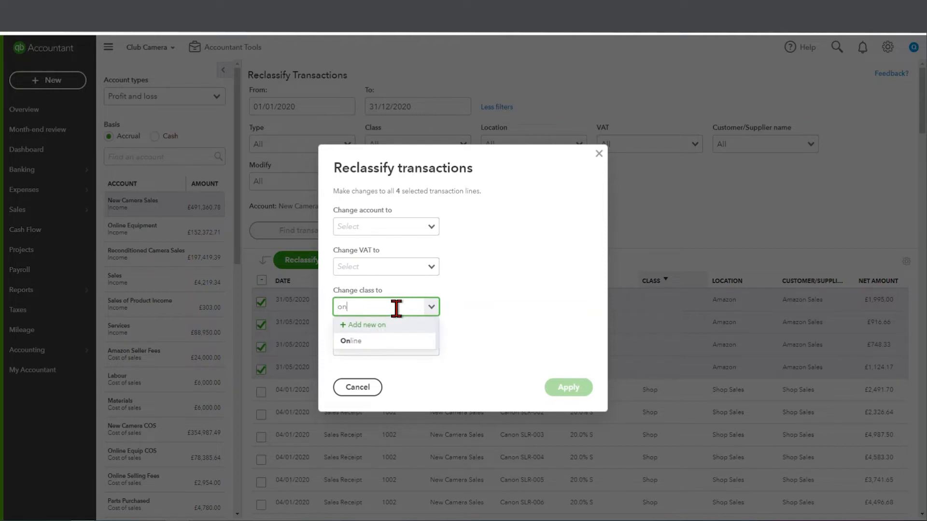
pyautogui.click(393, 341)
pyautogui.click(568, 391)
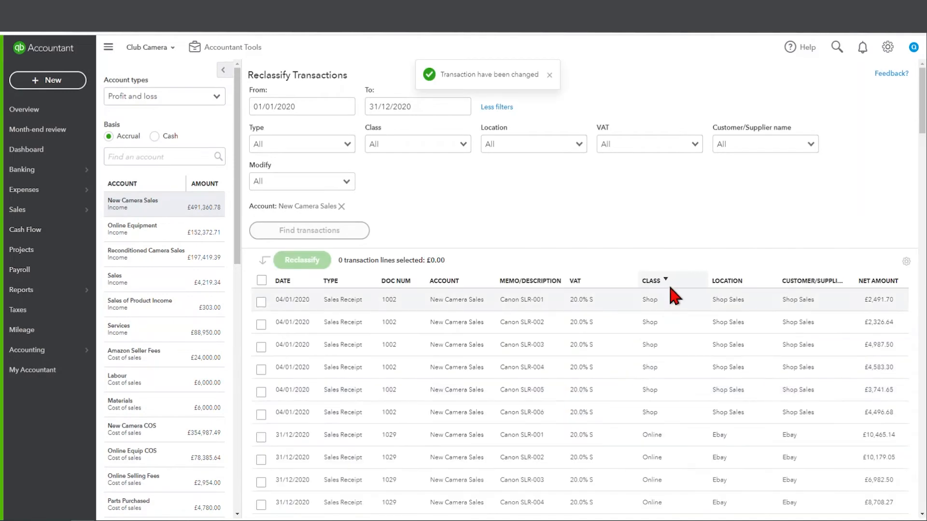
# Step: List the Online Equipment transactions and sort them by class with the lines lacking a class first
pyautogui.click(666, 284)
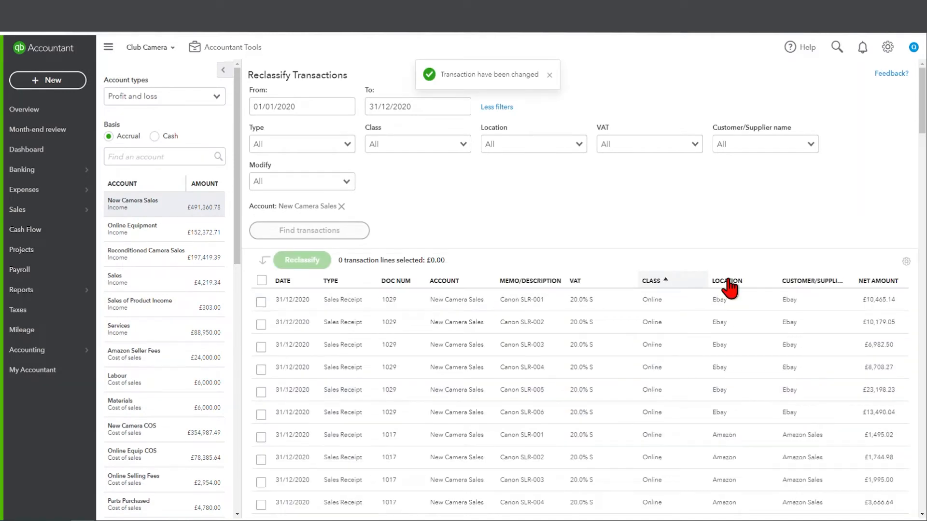
pyautogui.click(188, 235)
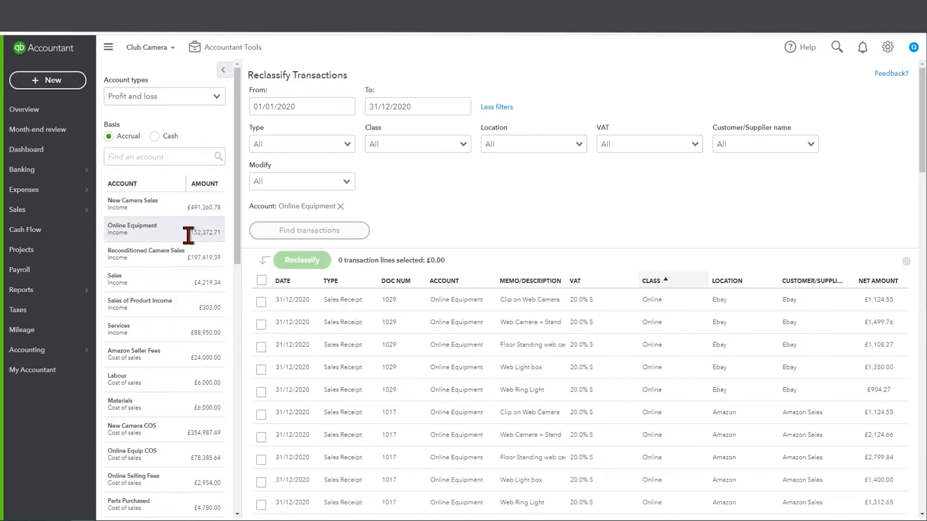
pyautogui.click(666, 285)
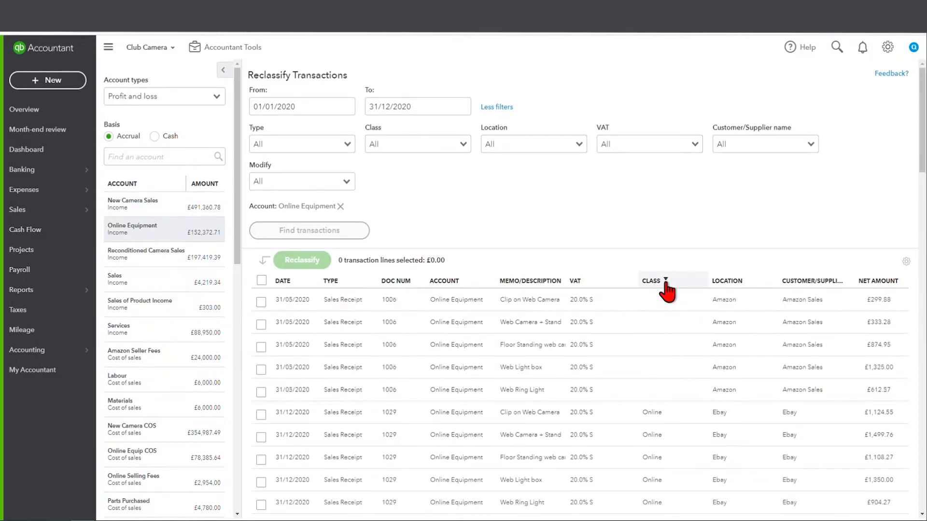
# Step: Reclassify the five Online Equipment lines without a class, dated 31/05/2020, to the Online class
pyautogui.click(261, 302)
pyautogui.click(261, 324)
pyautogui.click(261, 349)
pyautogui.click(261, 370)
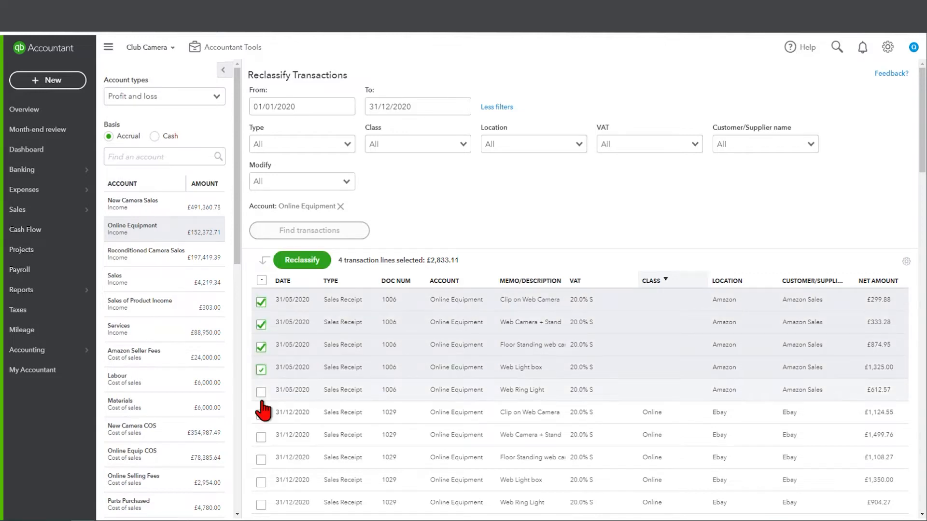
pyautogui.click(261, 392)
pyautogui.click(312, 264)
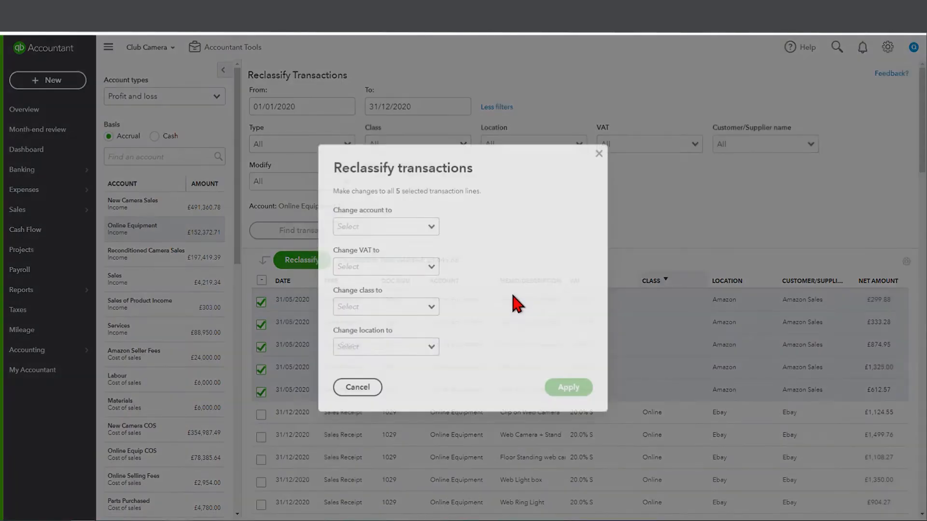
pyautogui.click(389, 307)
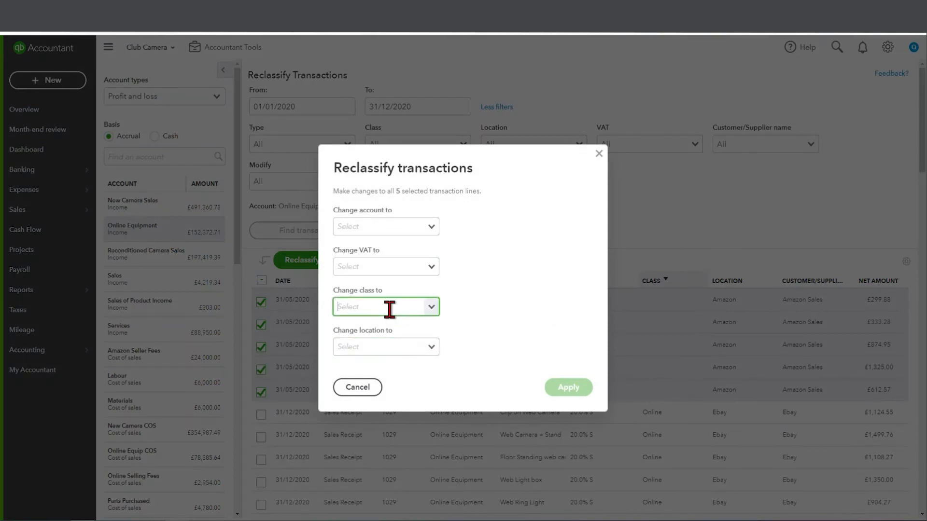
pyautogui.write('on')
pyautogui.click(376, 343)
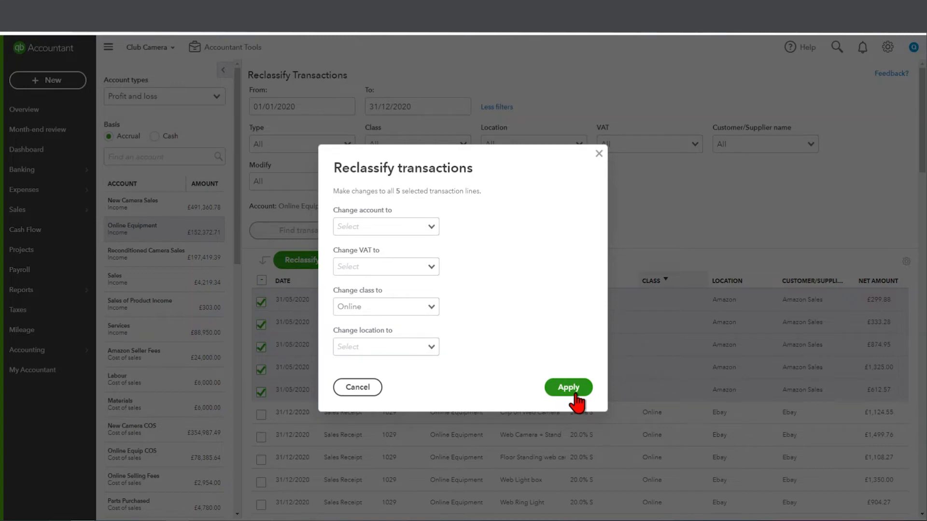
pyautogui.click(574, 395)
# Step: List the Reconditioned Camera Sales transactions and sort them by class in descending order to check for lines without one
pyautogui.click(181, 253)
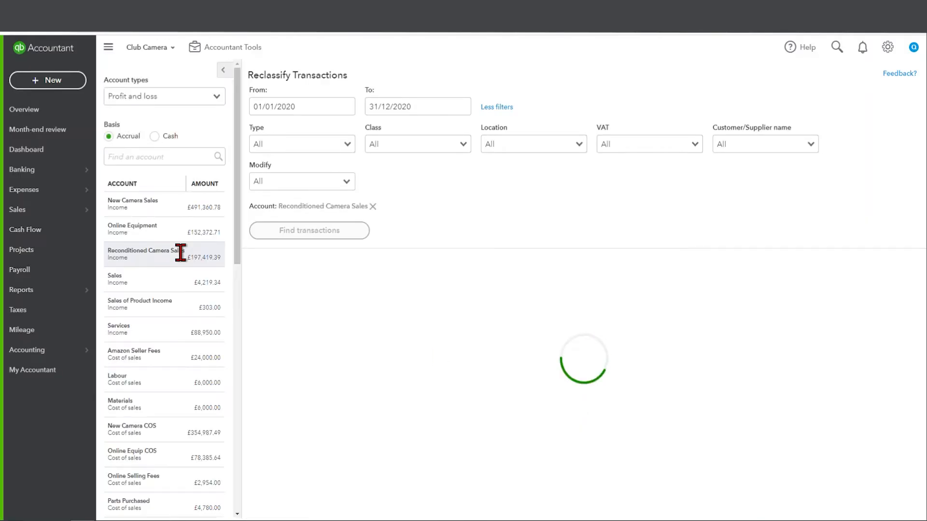
pyautogui.click(660, 281)
pyautogui.click(661, 282)
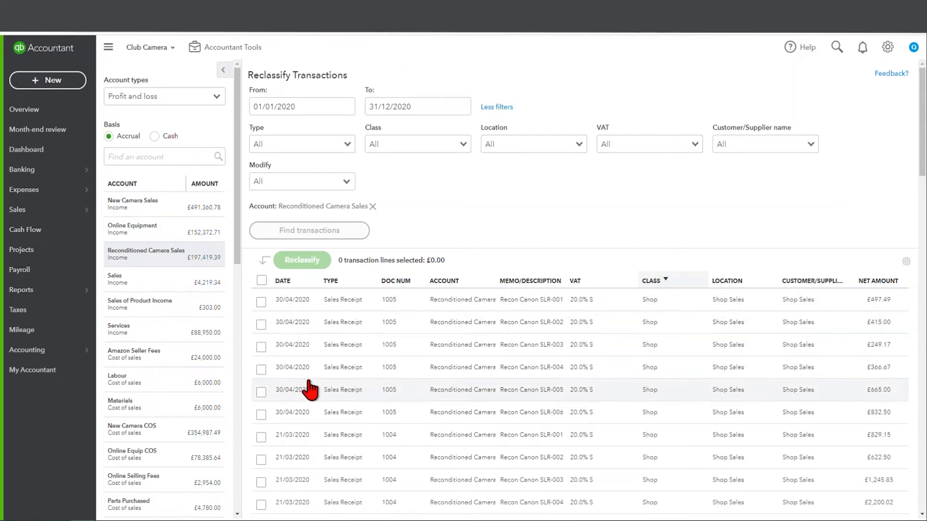
# Step: Open the Profit and Loss report for last year and run it with columns displayed by Classes
pyautogui.moveTo(63, 296)
pyautogui.click(126, 289)
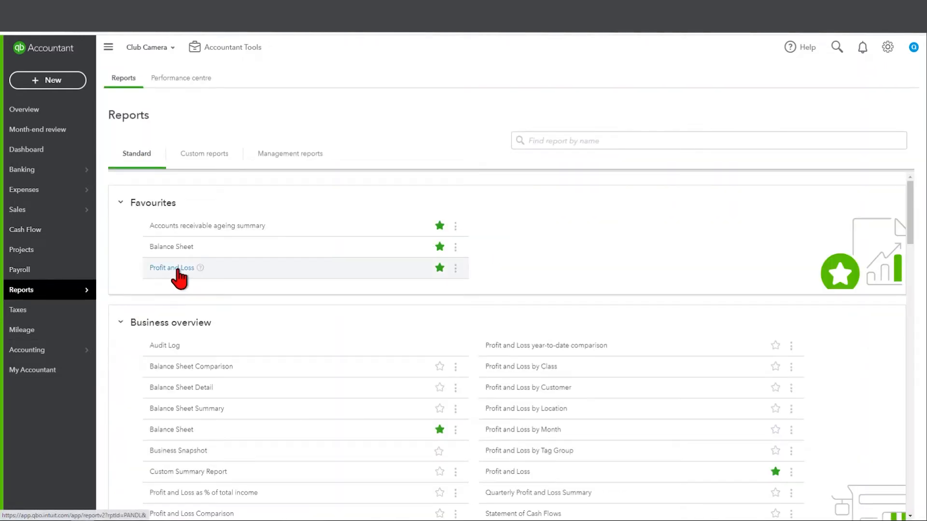
pyautogui.click(172, 269)
pyautogui.scroll(-5, 179, 266)
pyautogui.scroll(3, 319, 260)
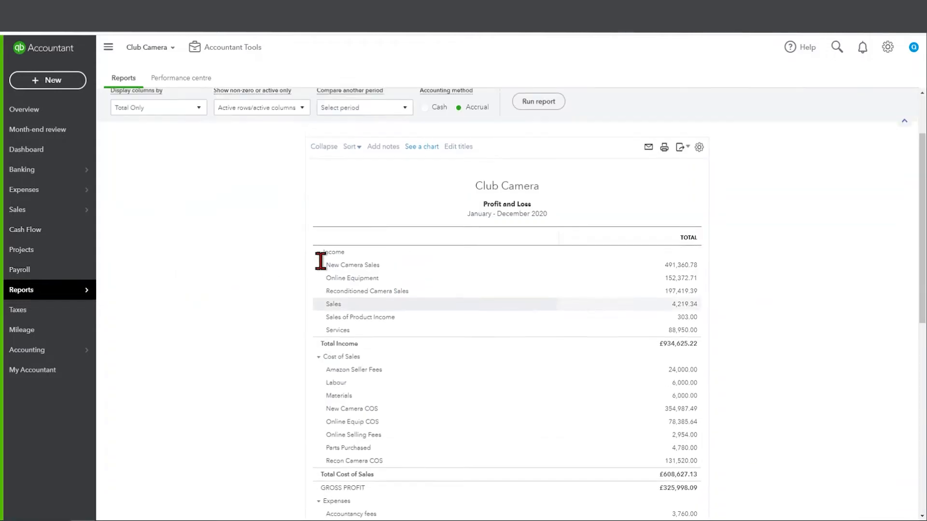
pyautogui.click(198, 193)
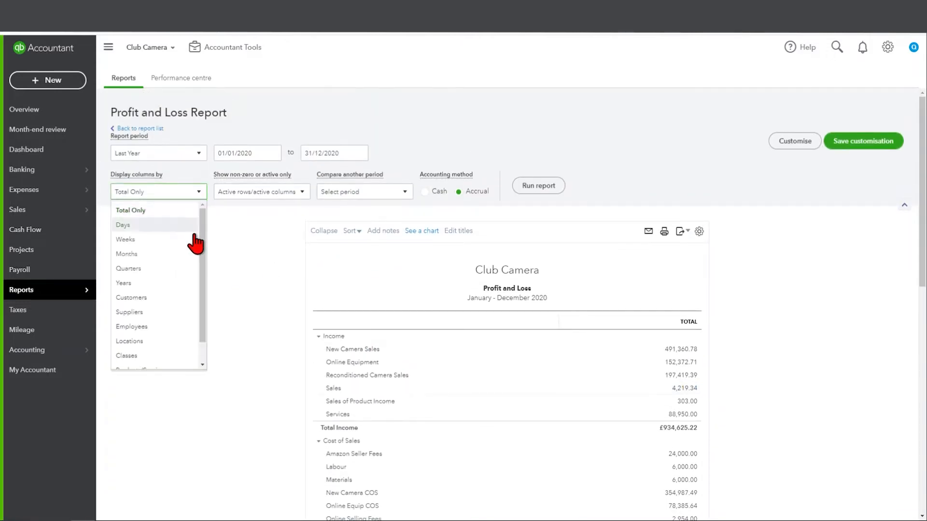
pyautogui.scroll(-1, 179, 343)
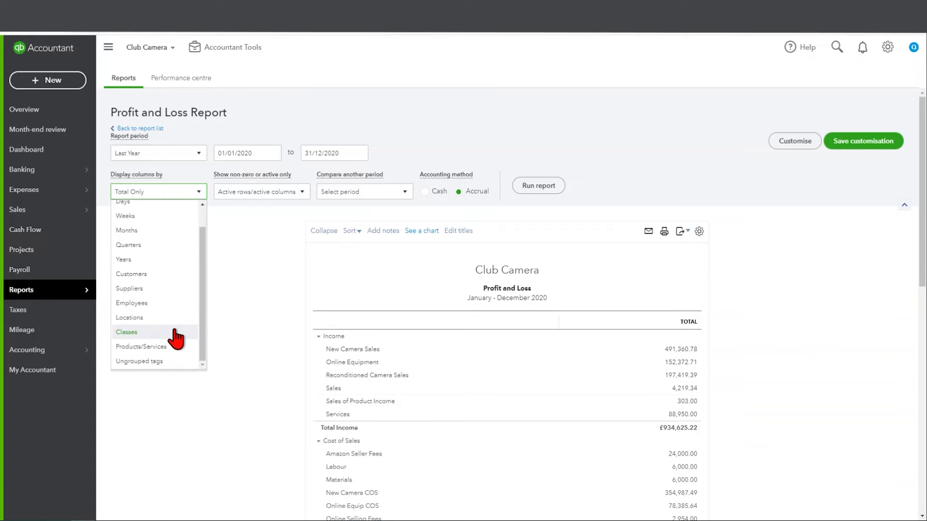
pyautogui.click(176, 331)
pyautogui.click(536, 188)
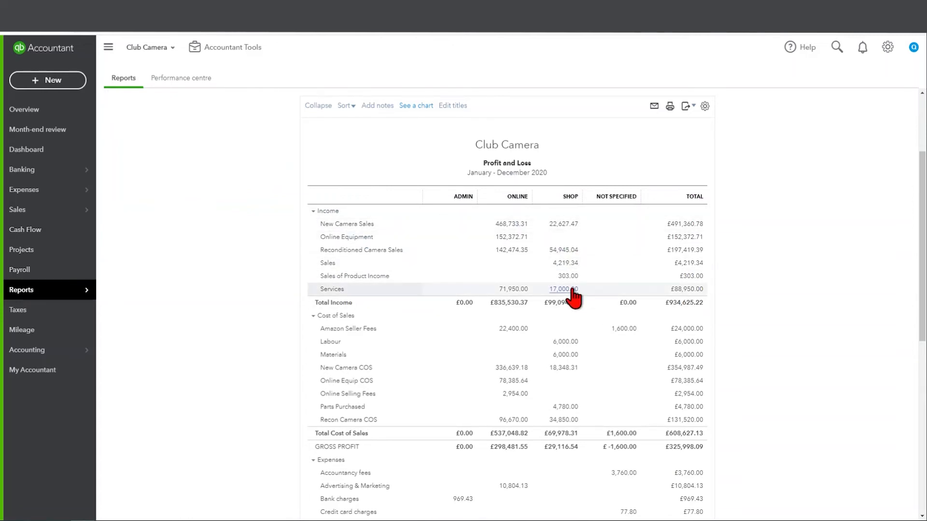
# Step: Filter the Profit and Loss report to the Online and Shop classes and rerun it
pyautogui.scroll(-8, 623, 316)
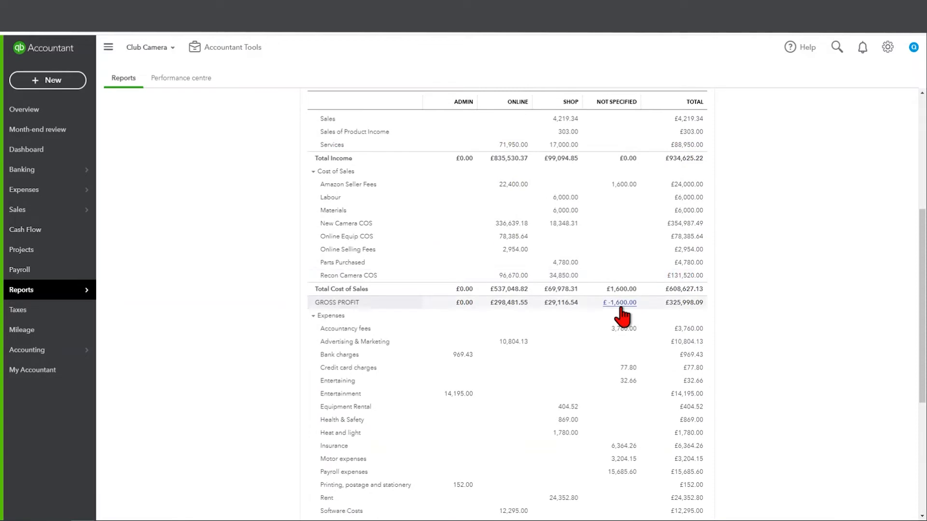
pyautogui.scroll(5, 625, 329)
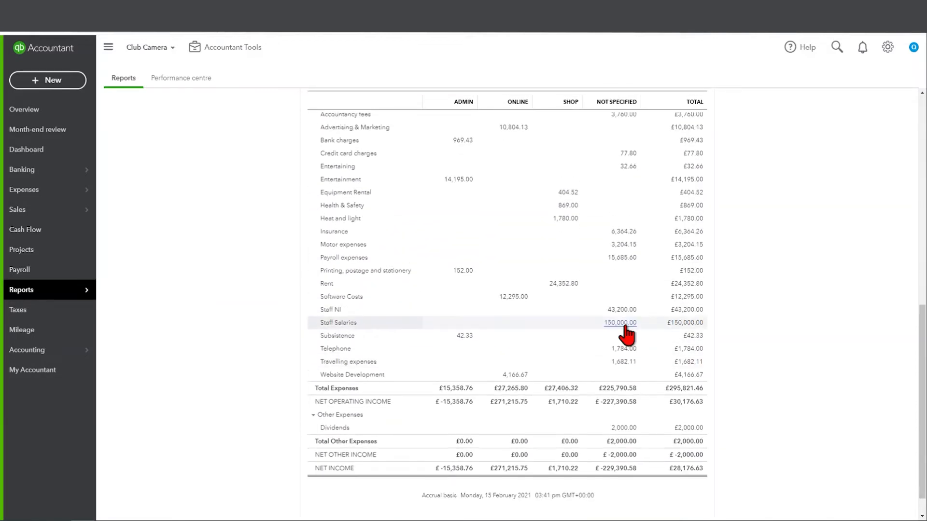
pyautogui.scroll(5, 625, 318)
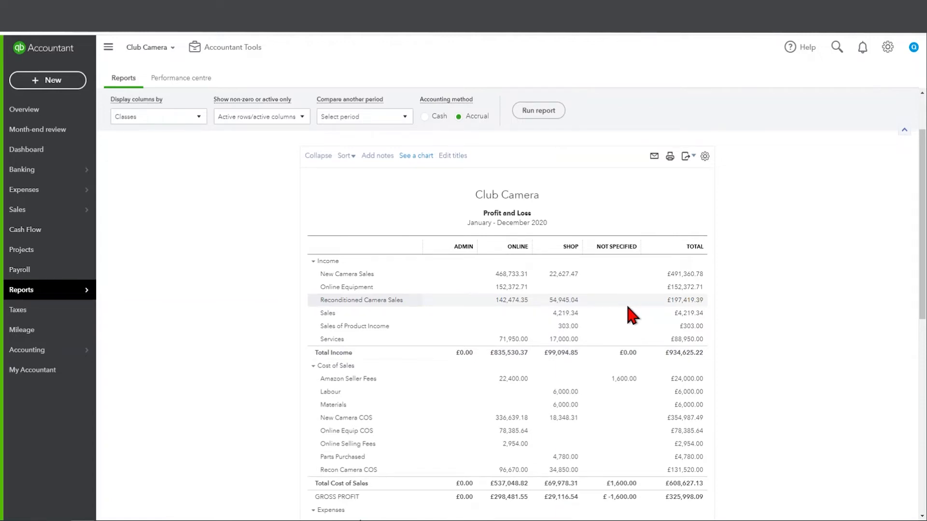
pyautogui.click(630, 244)
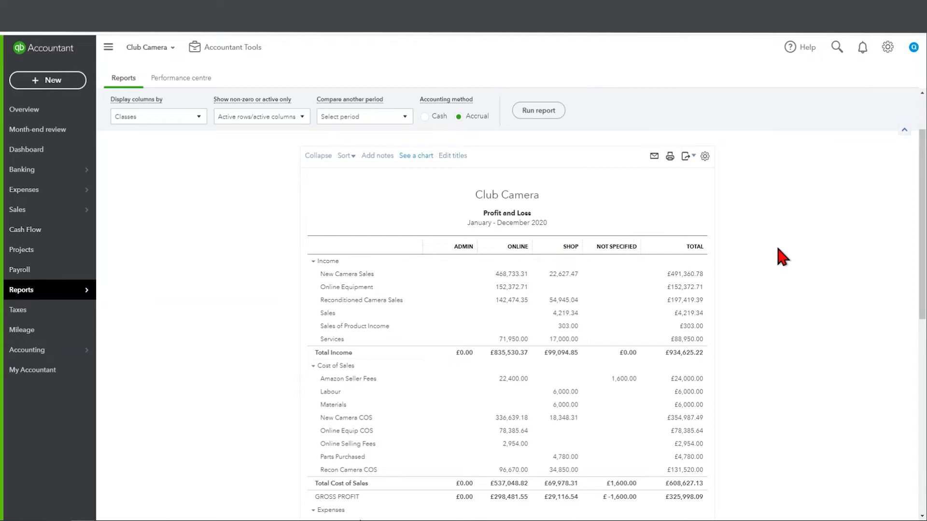
pyautogui.scroll(2, 785, 242)
pyautogui.click(796, 150)
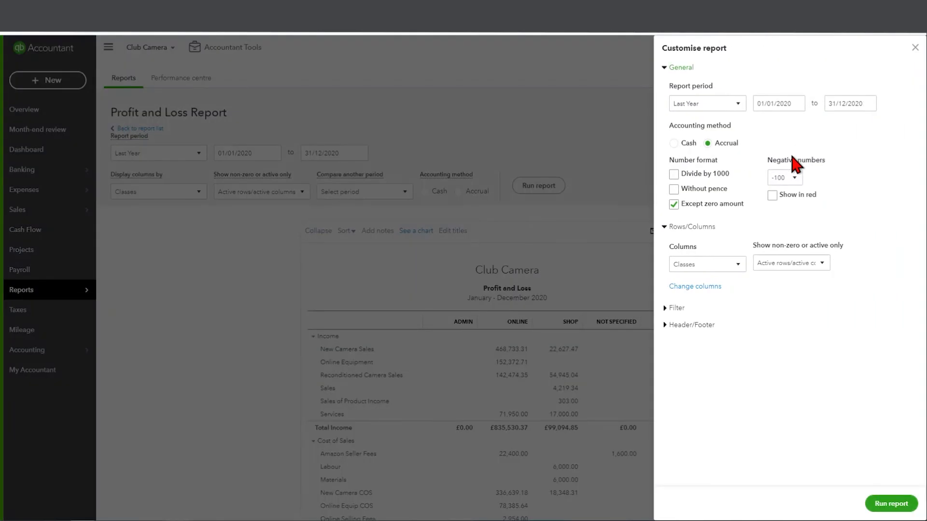
pyautogui.click(678, 309)
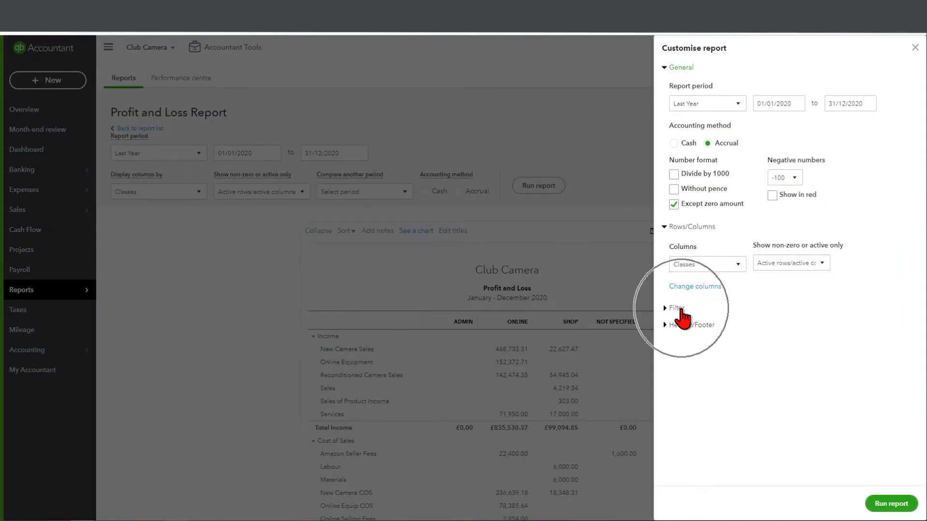
pyautogui.scroll(-1, 853, 301)
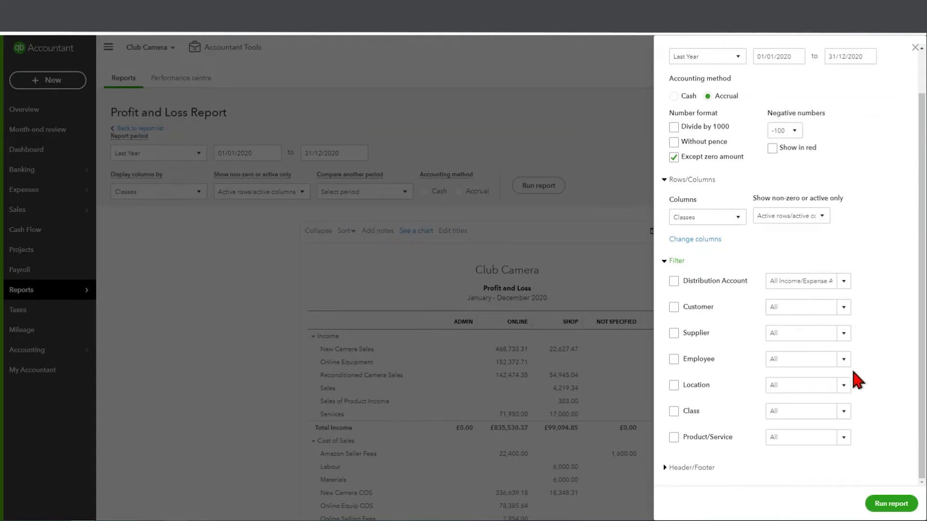
pyautogui.click(843, 411)
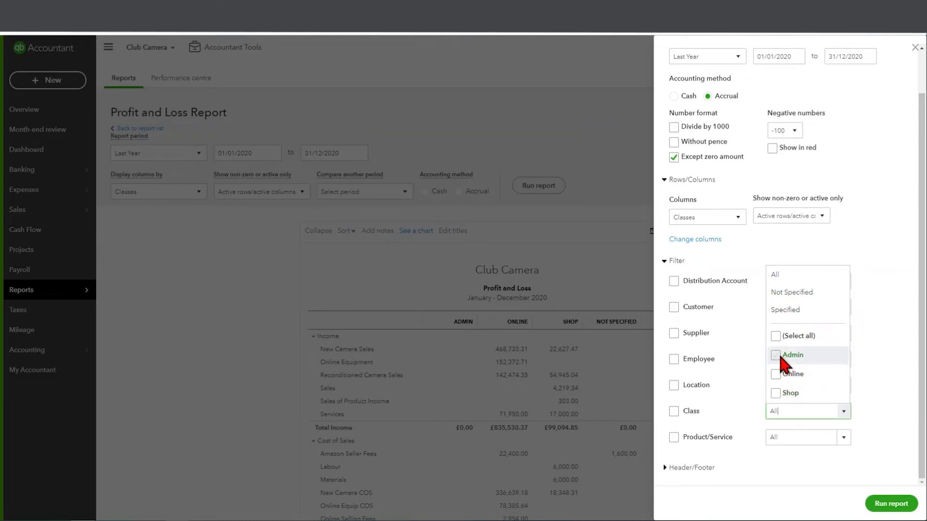
pyautogui.click(777, 375)
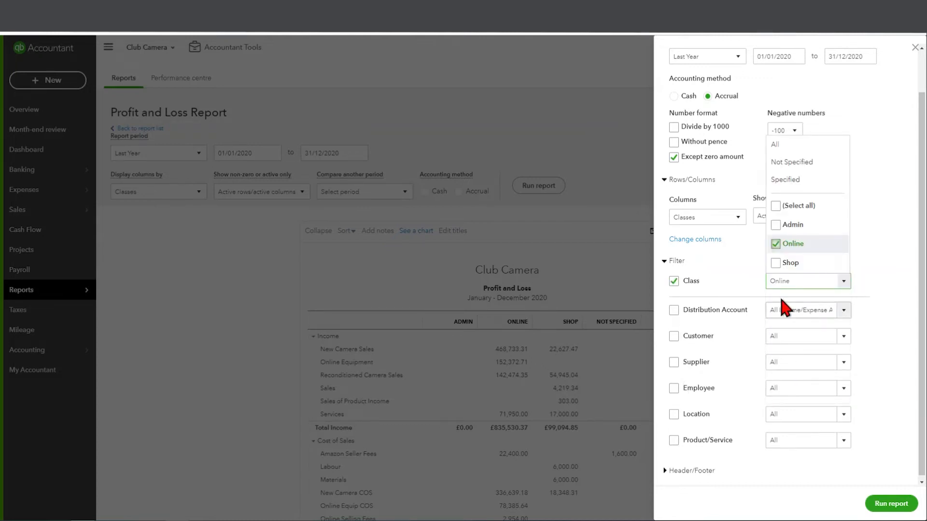
pyautogui.click(786, 262)
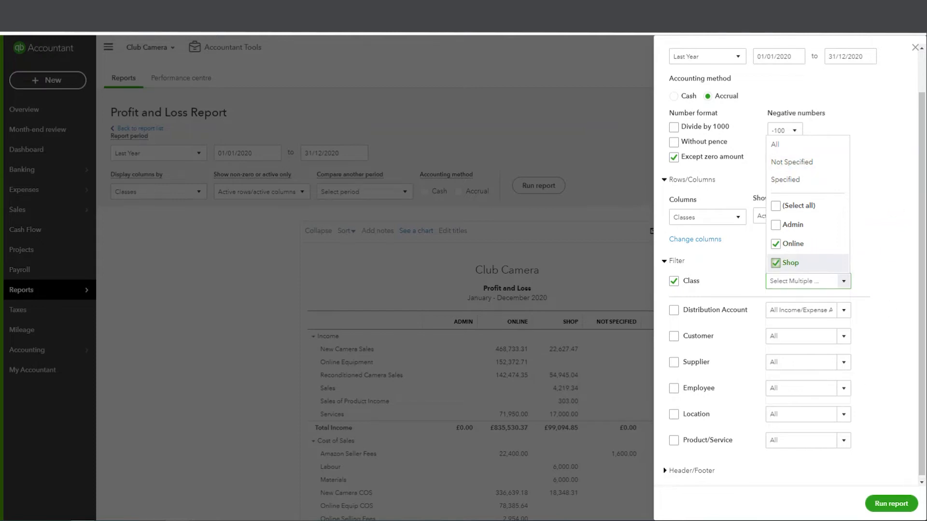
pyautogui.click(891, 504)
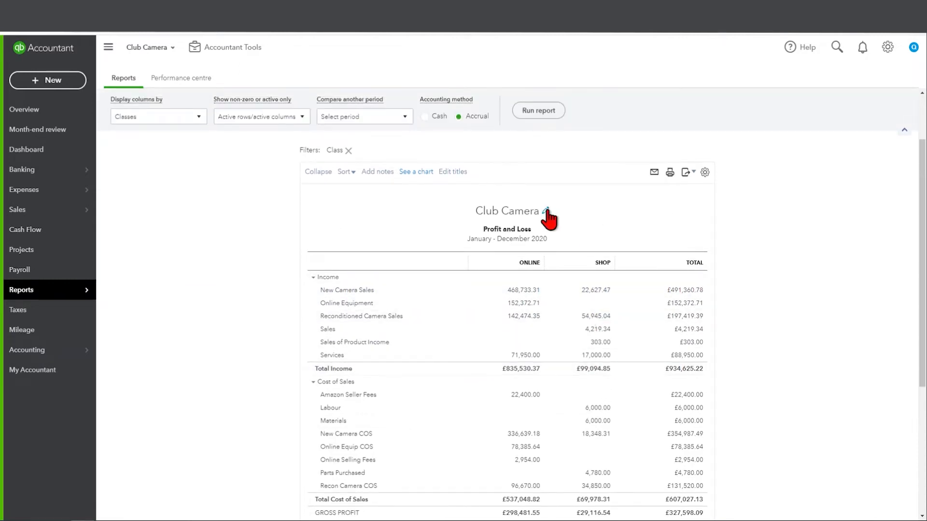
# Step: Change the report title to "Profit and Loss by Cost Centre"
pyautogui.click(546, 211)
pyautogui.click(545, 240)
pyautogui.write('by C')
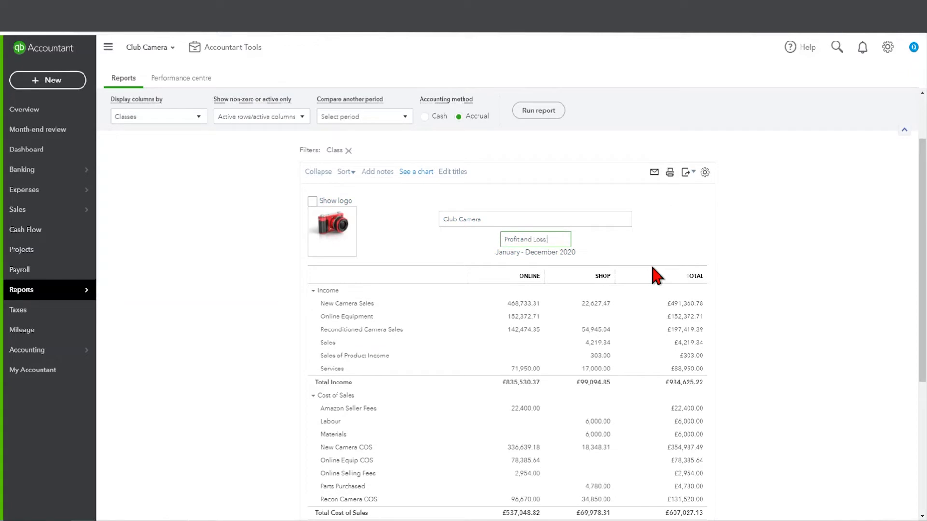
pyautogui.write('ost Centre')
pyautogui.click(836, 228)
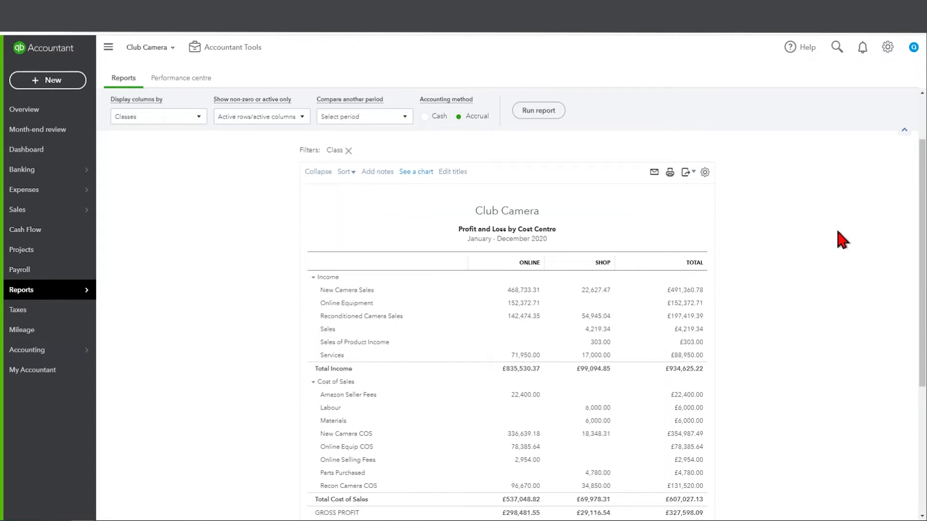
# Step: Save the customised report as "Profit and Loss by Cost Centre" in the Sales Reports 2020 group
pyautogui.click(861, 146)
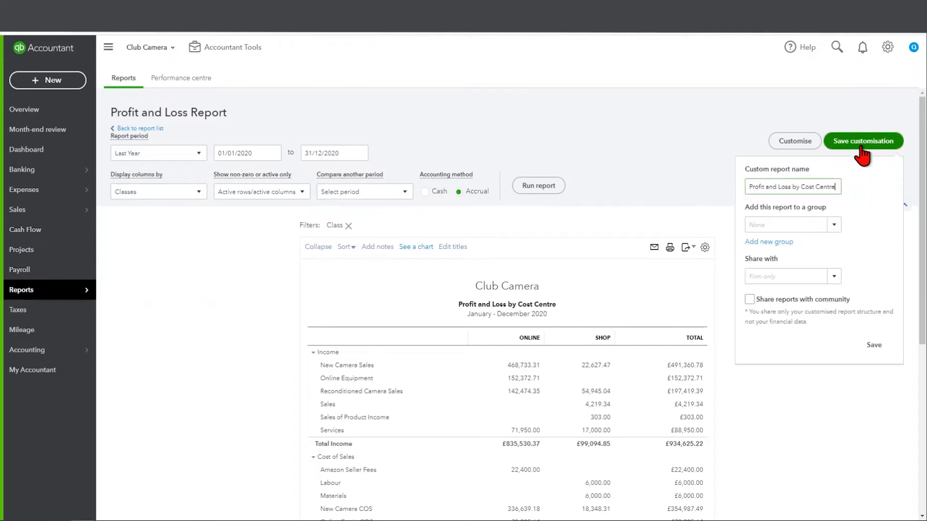
pyautogui.click(834, 225)
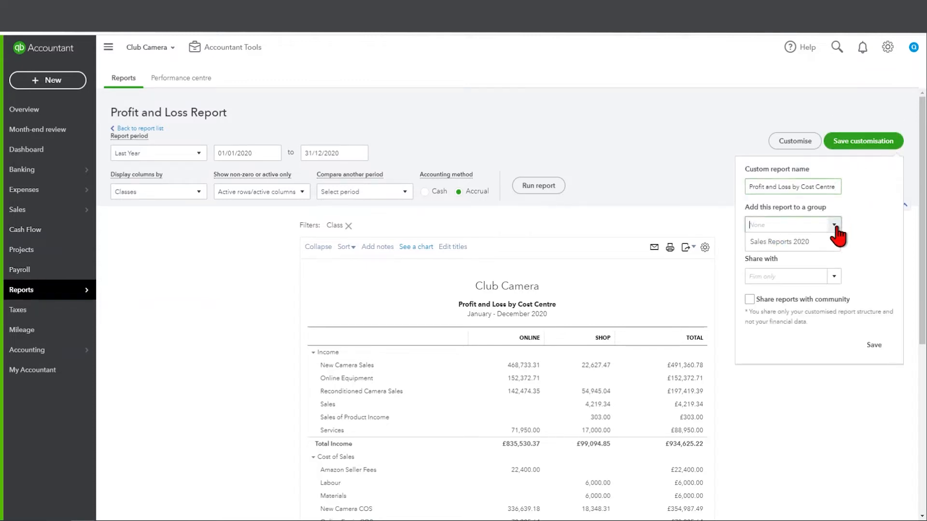
pyautogui.click(811, 242)
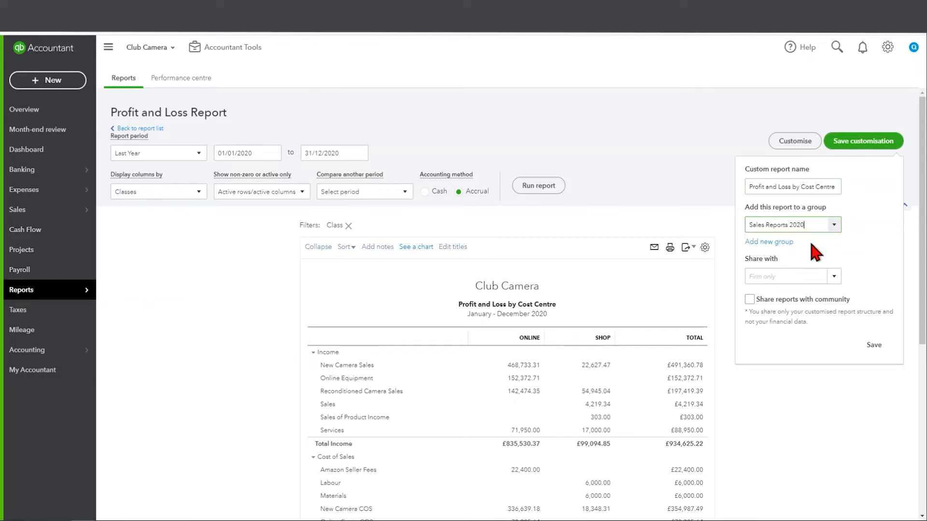
pyautogui.click(873, 345)
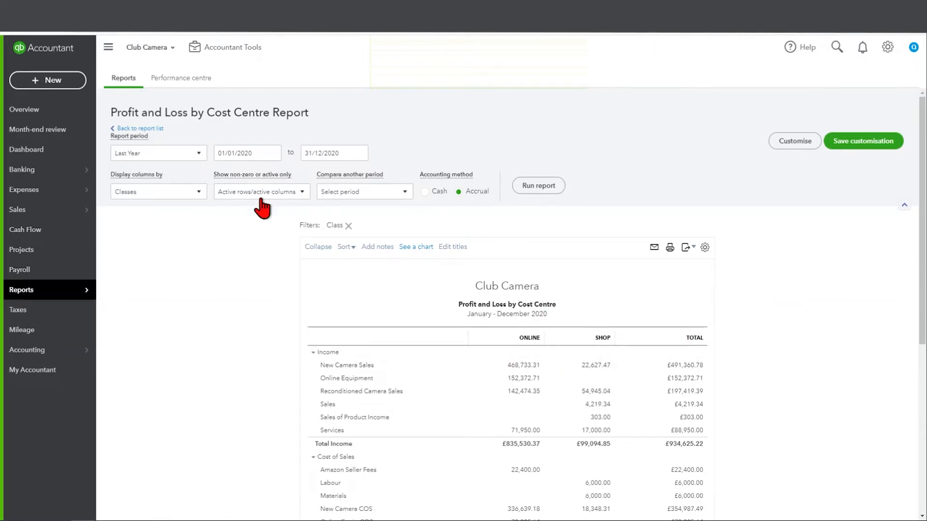
# Step: Display the report's columns by Locations and rerun it
pyautogui.click(199, 195)
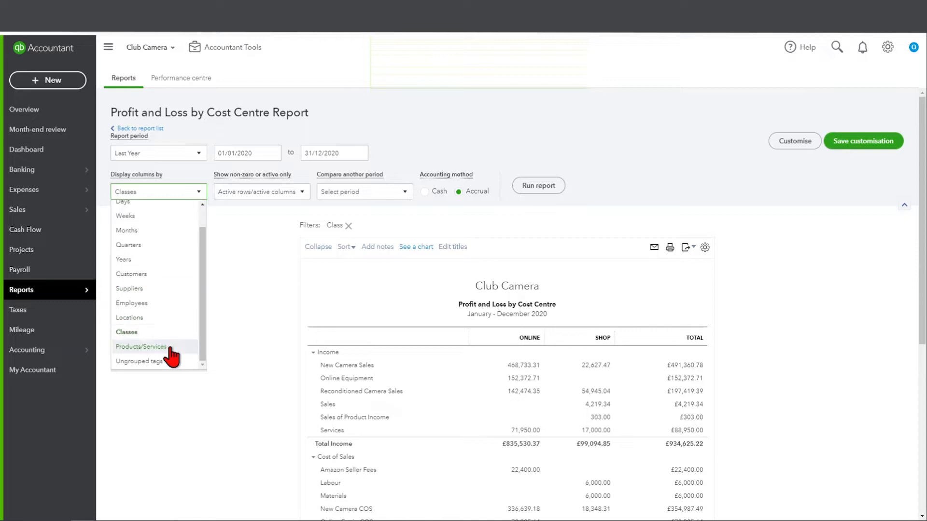
pyautogui.click(169, 319)
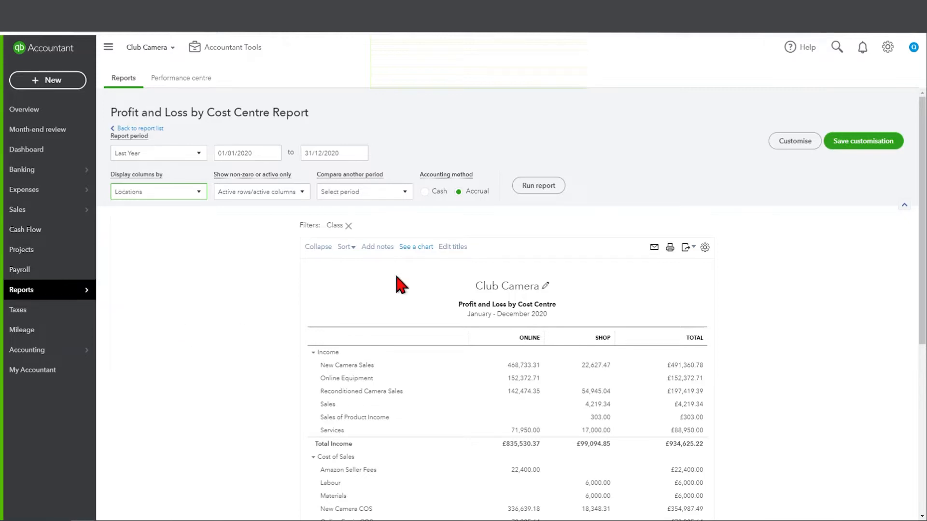
pyautogui.click(549, 191)
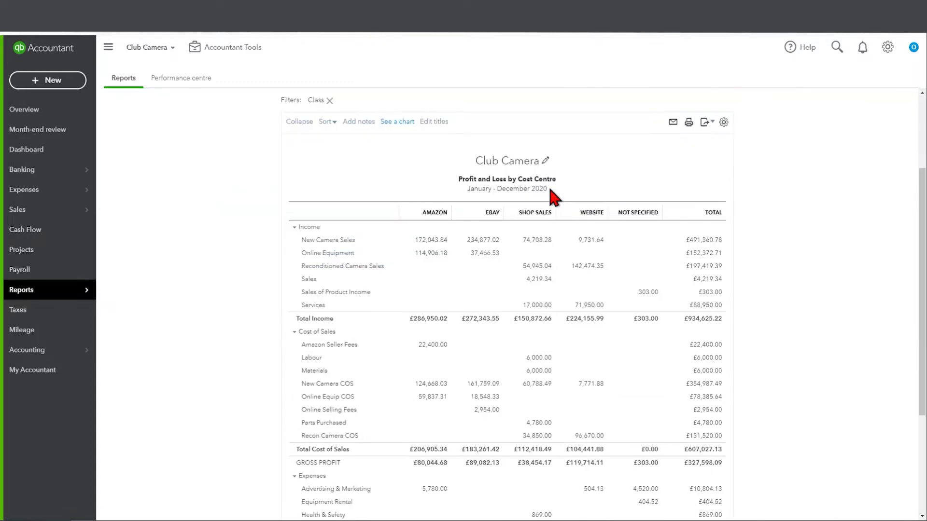
pyautogui.scroll(3, 768, 328)
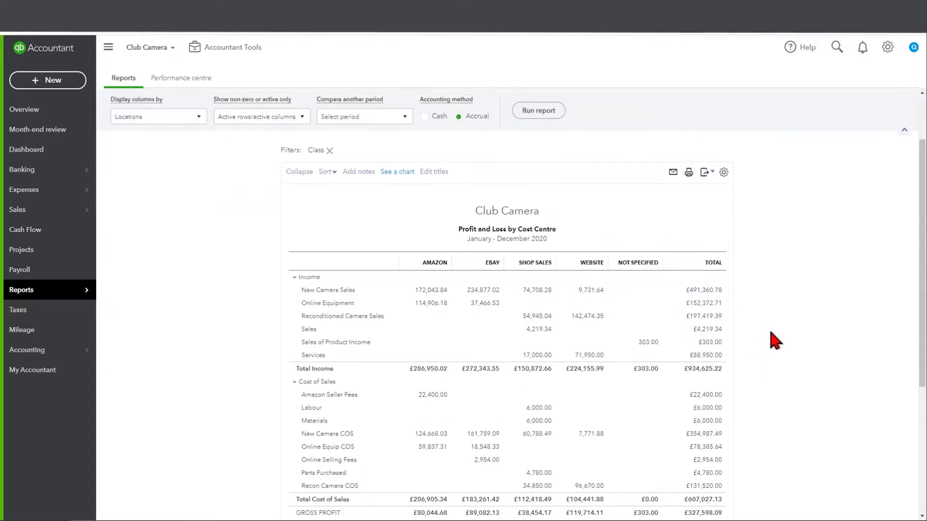
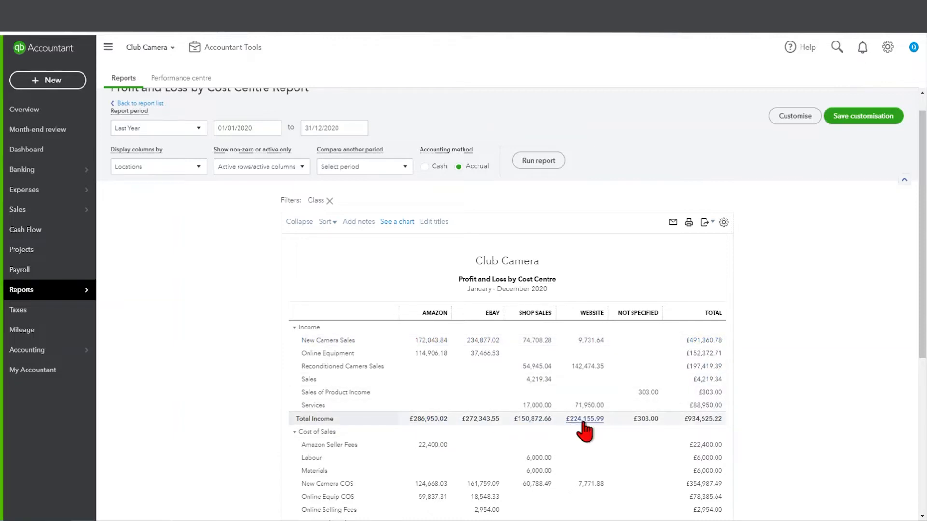
# Step: Drill into the Sales of Product Income amount without a location and examine the class and location settings of its deposit dated 04/01/2020
pyautogui.click(643, 395)
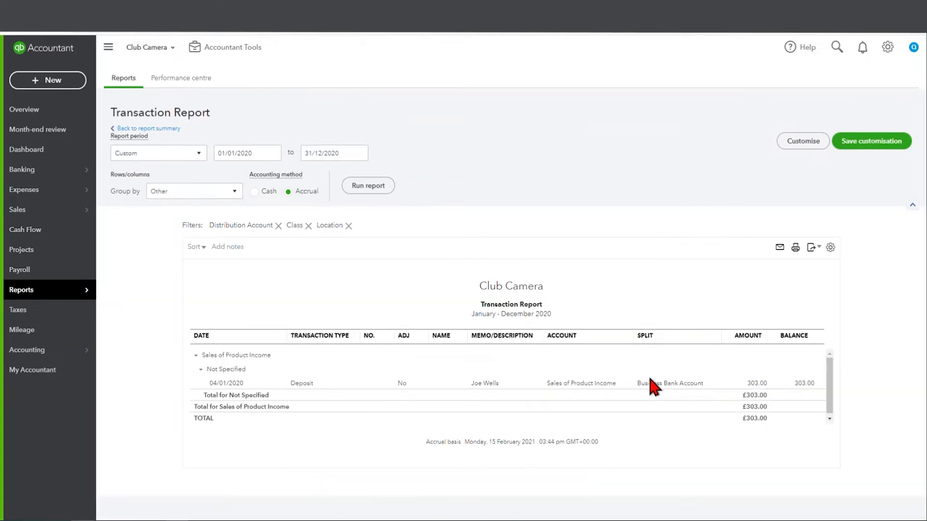
pyautogui.click(588, 385)
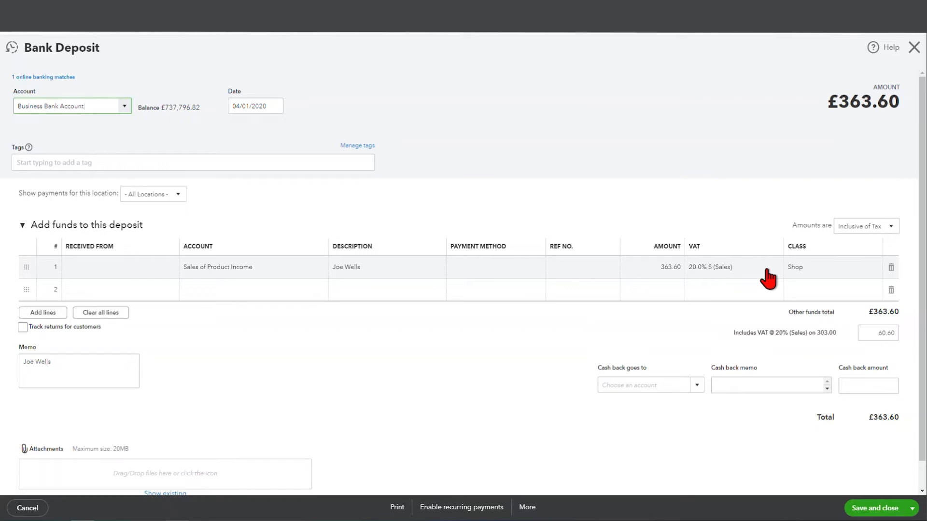
pyautogui.click(834, 266)
pyautogui.press('ctrl')
pyautogui.press('ctrl')
pyautogui.press('ctrl')
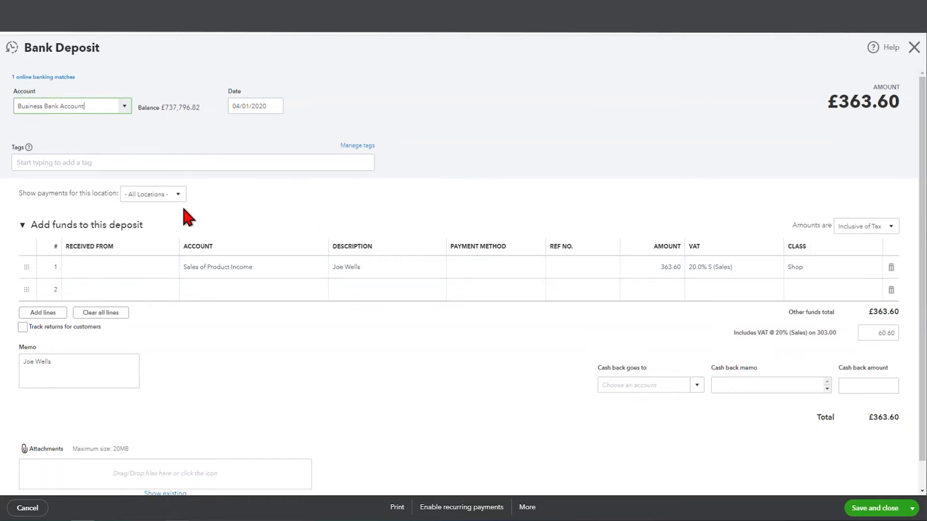
# Step: Check the columns offered by tracking customer returns on the deposit, close it without saving and return to the profit and loss summary
pyautogui.click(23, 328)
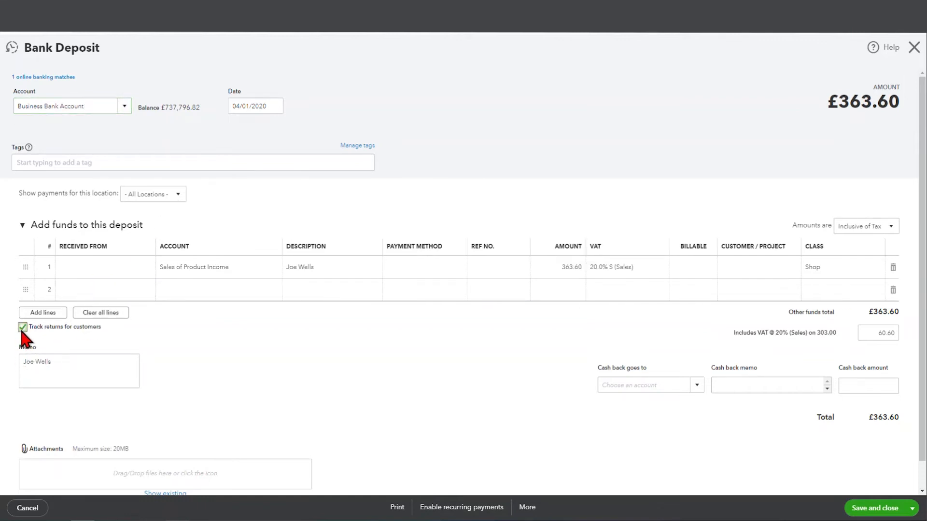
pyautogui.click(22, 329)
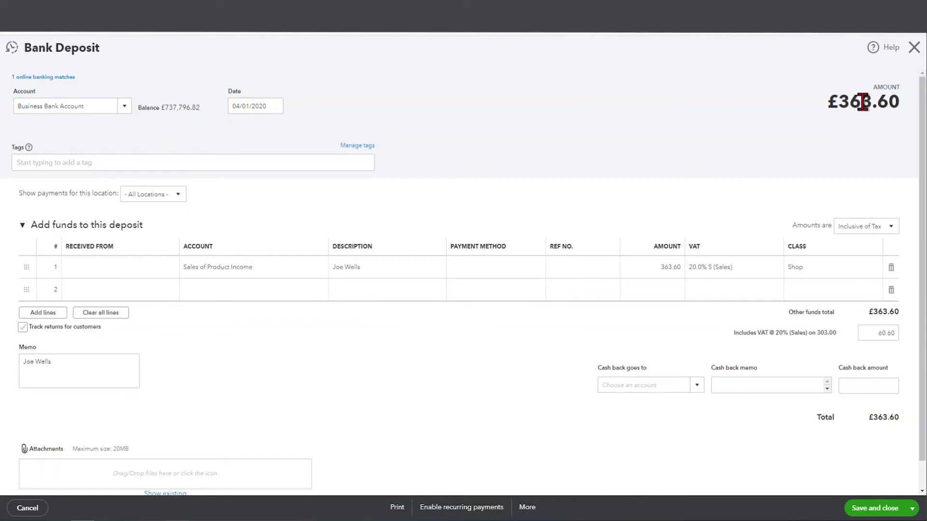
pyautogui.click(914, 48)
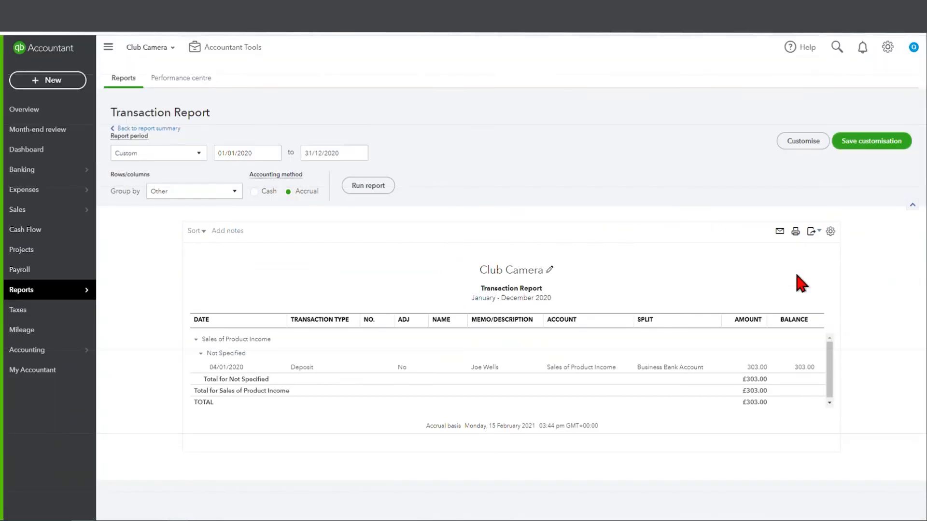
pyautogui.click(175, 129)
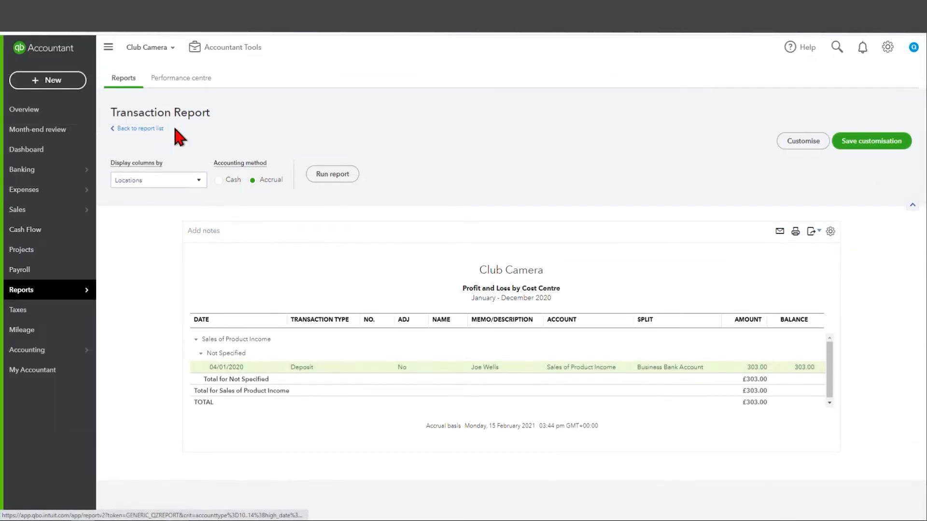
pyautogui.scroll(-3, 663, 336)
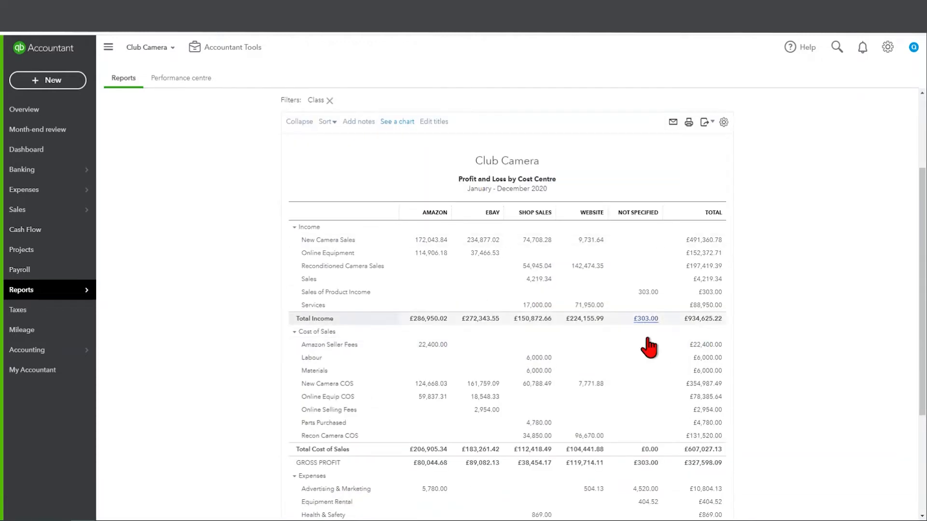
# Step: Filter the profit and loss report to the Amazon, Ebay, Shop Sales and Website locations and rerun it
pyautogui.scroll(3, 652, 263)
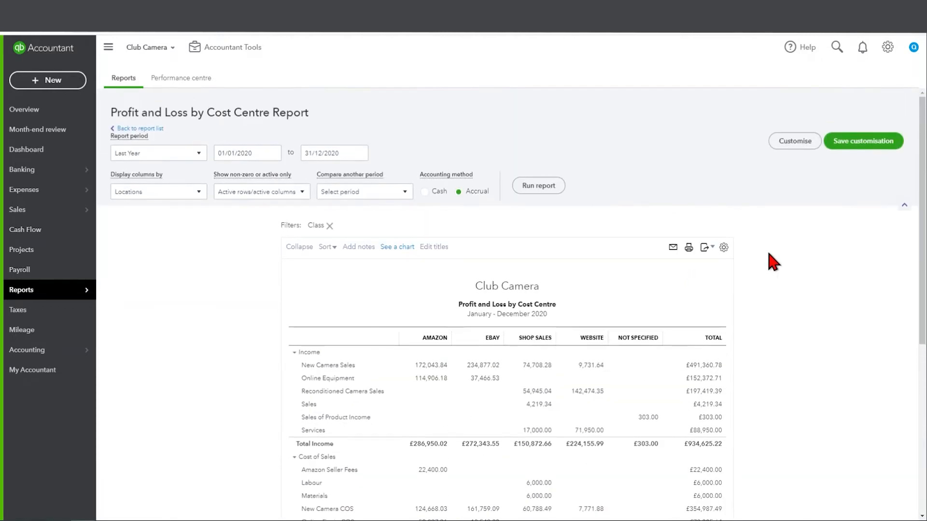
pyautogui.click(805, 148)
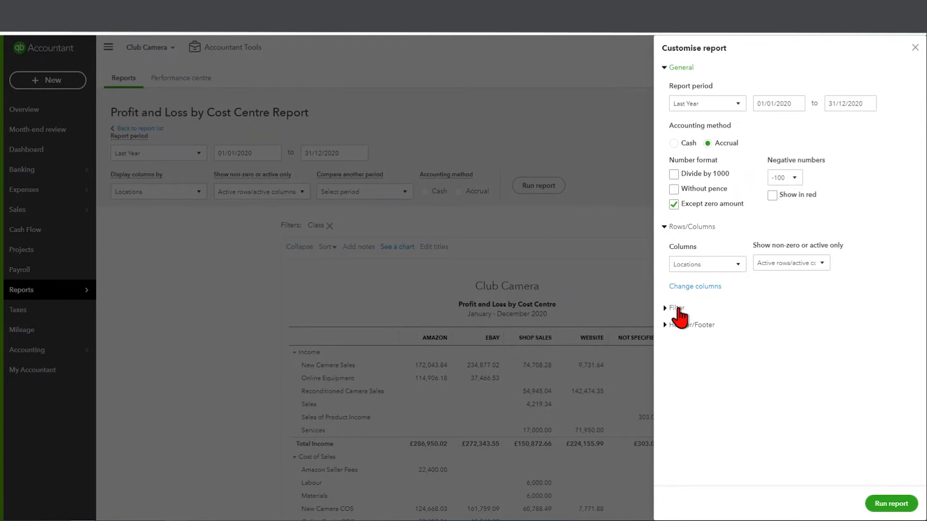
pyautogui.click(675, 308)
pyautogui.scroll(-1, 894, 402)
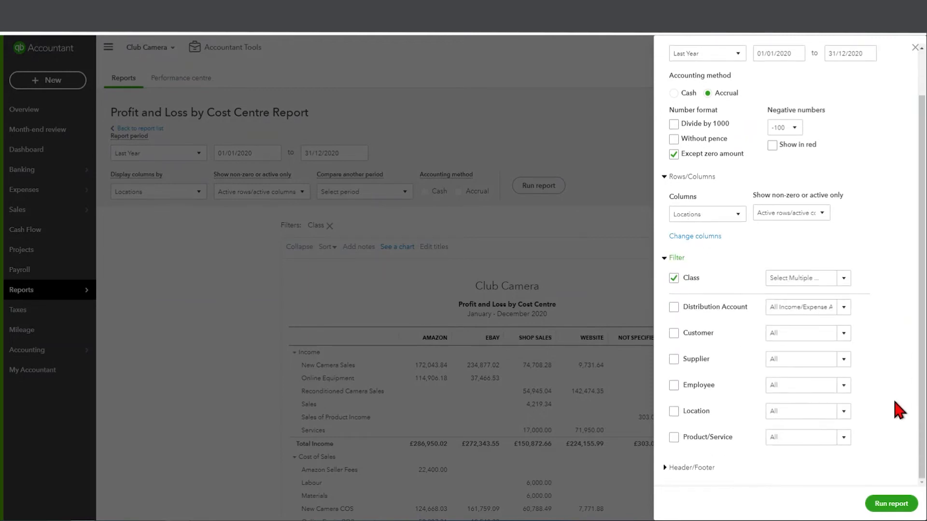
pyautogui.click(844, 412)
pyautogui.click(775, 336)
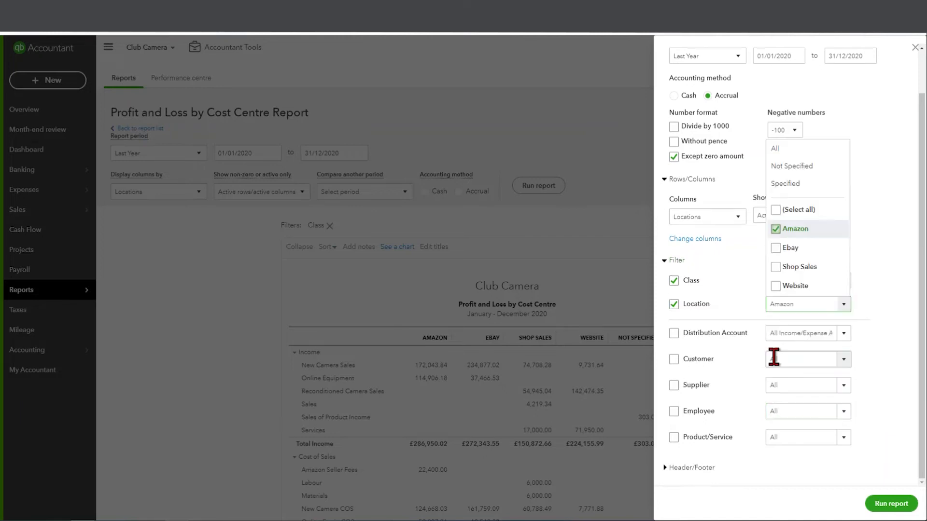
pyautogui.click(775, 247)
pyautogui.click(776, 266)
pyautogui.click(775, 286)
pyautogui.click(899, 505)
pyautogui.scroll(-3, 897, 504)
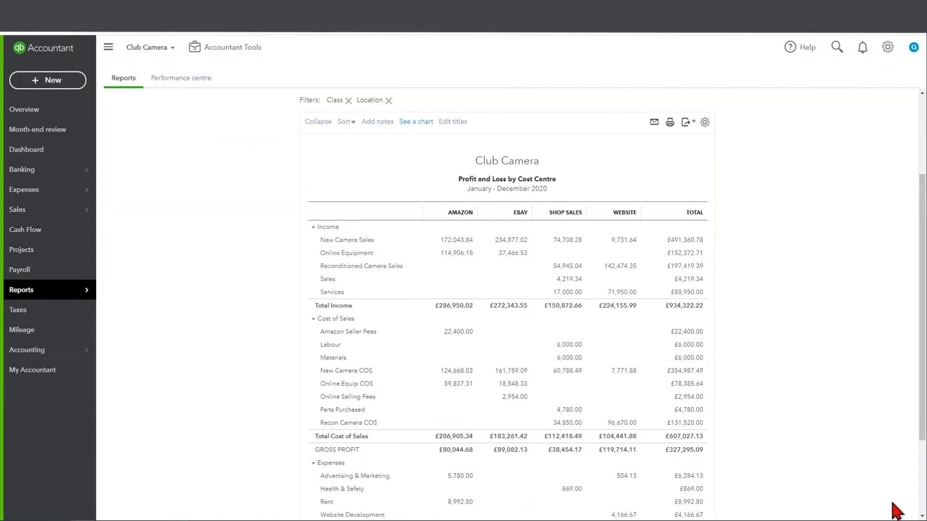
# Step: Retitle the report "Profit and Loss by Selling Channel" and save the customisation in the Sales Reports 2020 group
pyautogui.scroll(3, 812, 431)
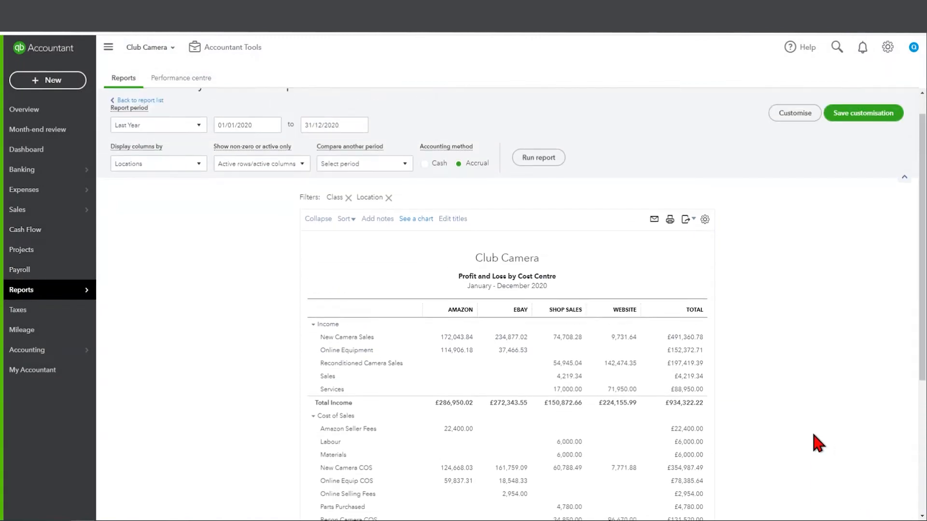
pyautogui.click(828, 148)
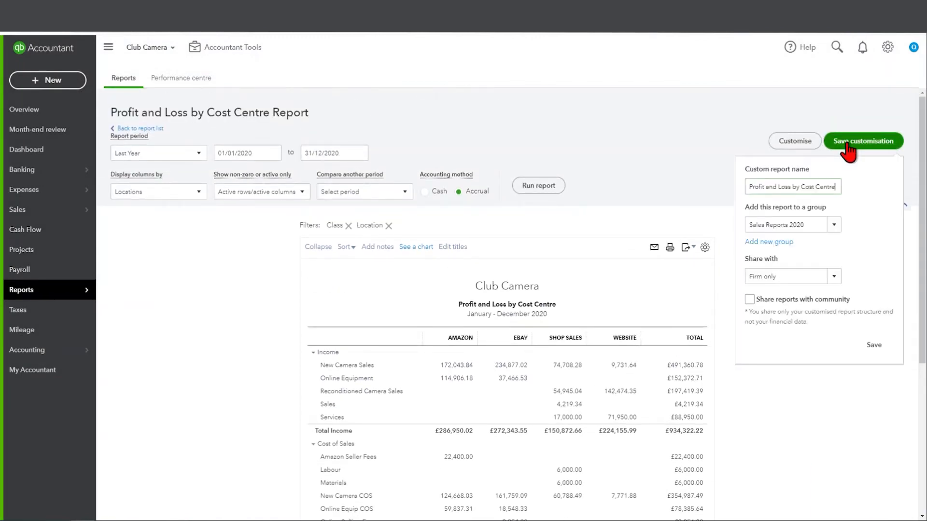
pyautogui.click(554, 289)
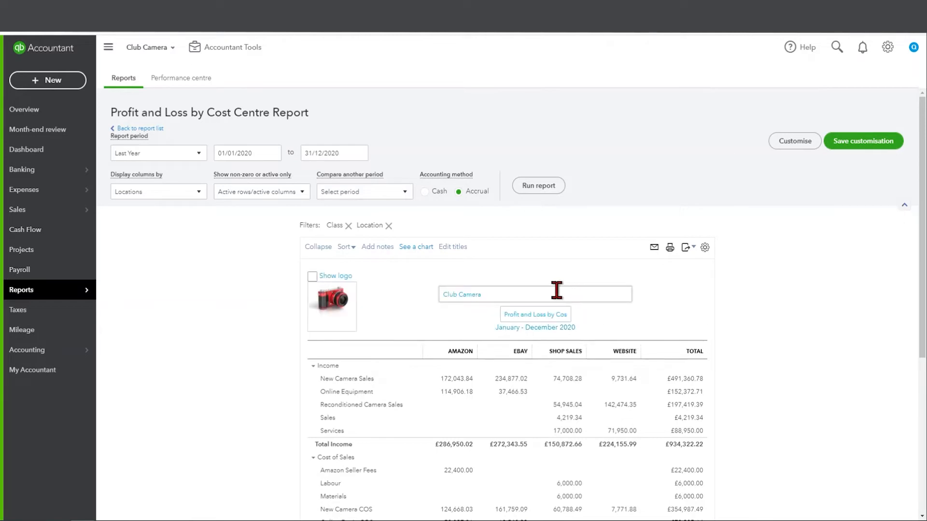
pyautogui.moveTo(557, 315); pyautogui.dragTo(622, 321)
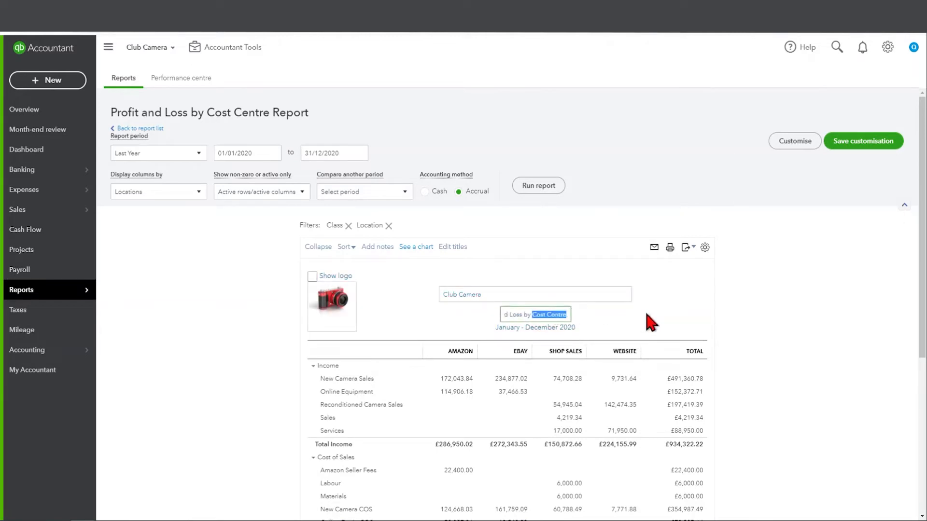
pyautogui.write('Selling Channel')
pyautogui.click(760, 299)
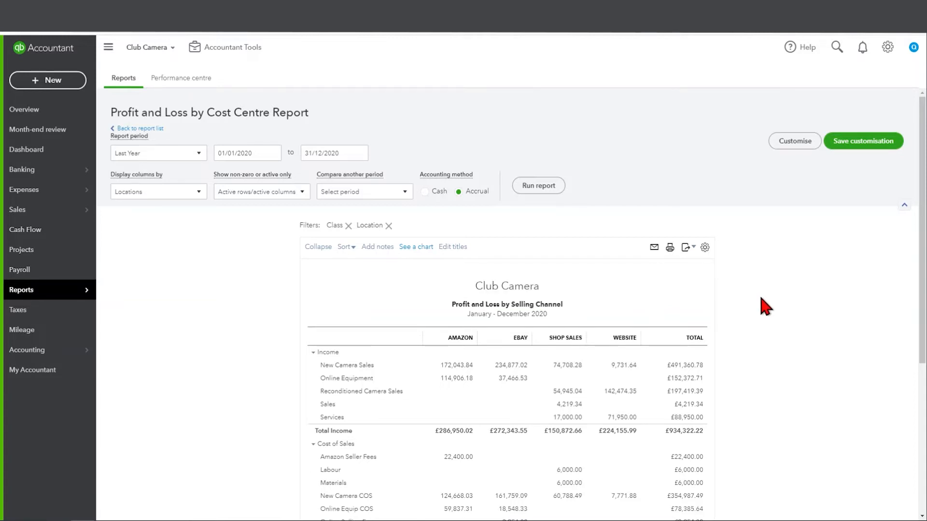
pyautogui.click(859, 147)
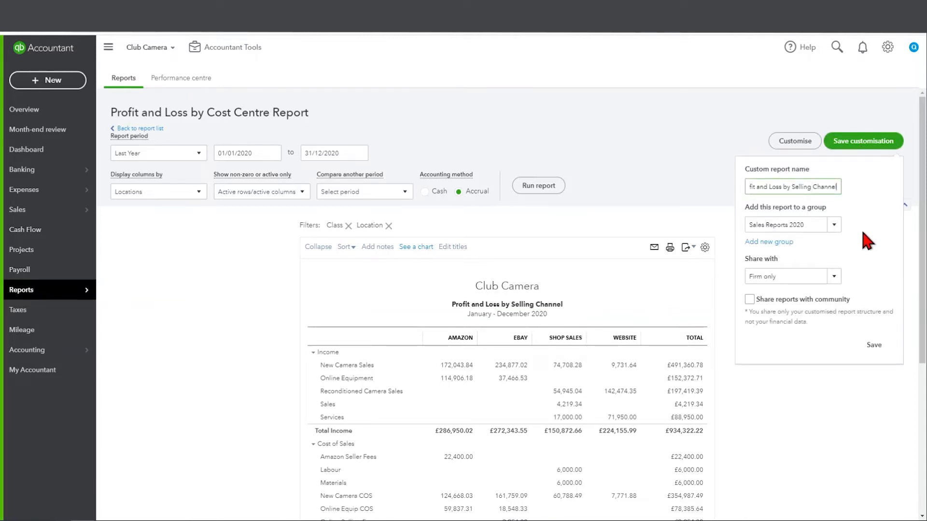
pyautogui.click(869, 344)
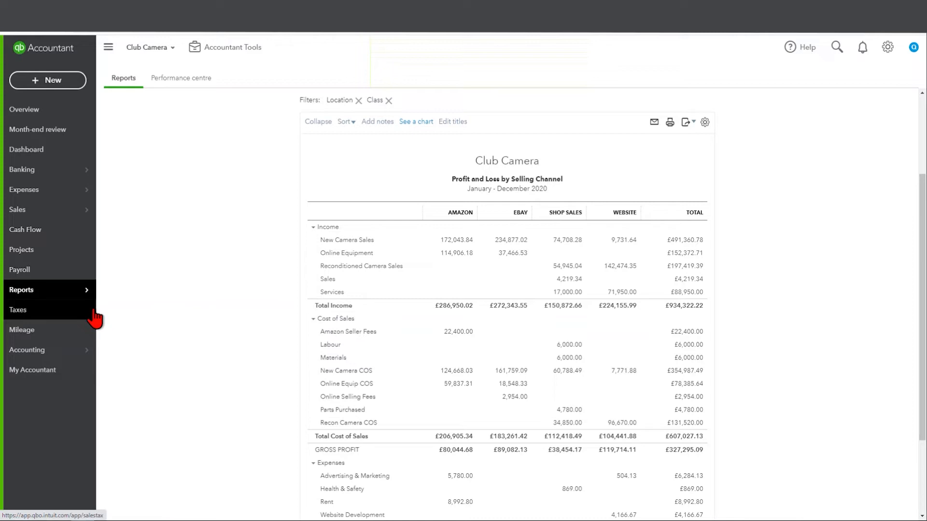
# Step: Try to find the custom summary report from the reports list with a global search for "custom summary"
pyautogui.moveTo(89, 297)
pyautogui.click(137, 295)
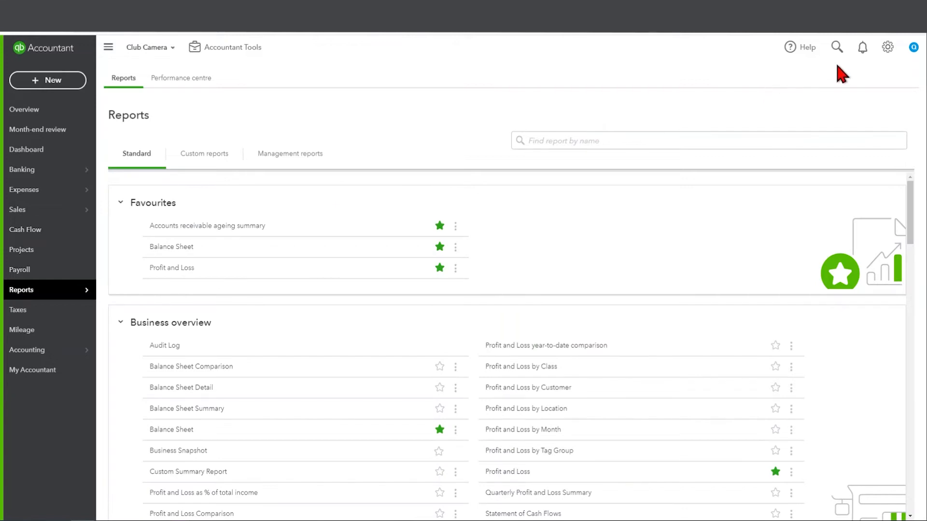
pyautogui.click(836, 46)
pyautogui.click(835, 47)
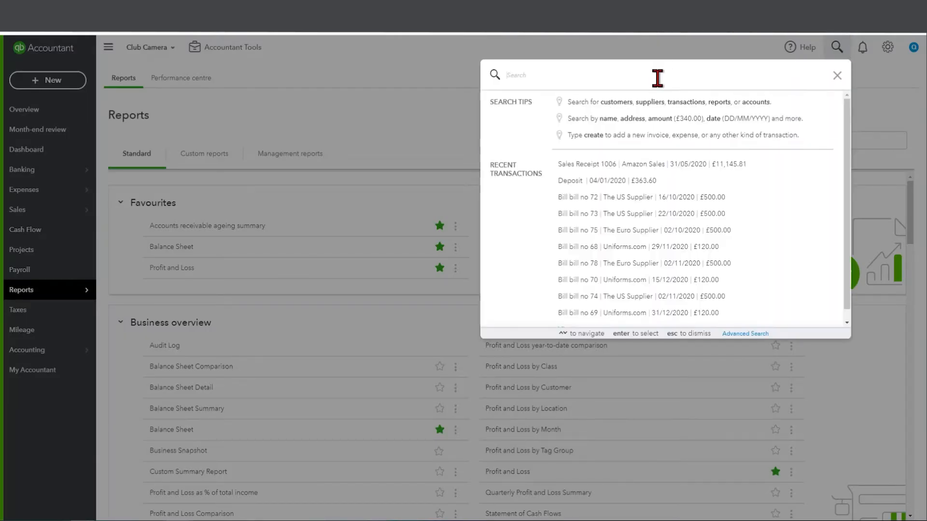
pyautogui.write('cus')
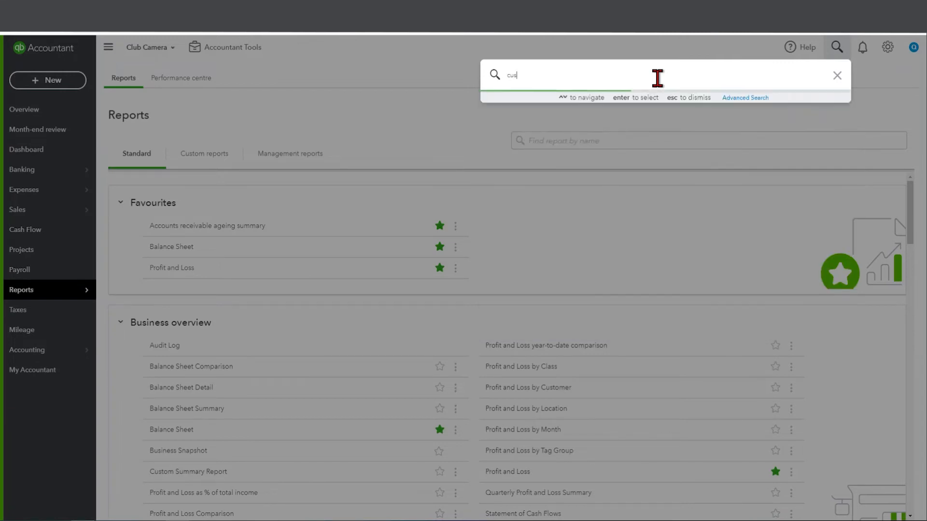
pyautogui.write('tom summa')
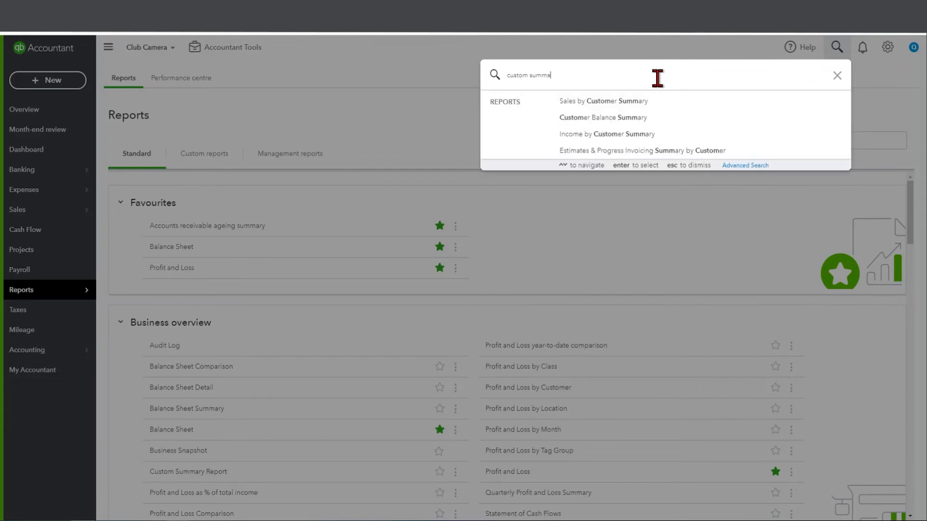
pyautogui.write('ry')
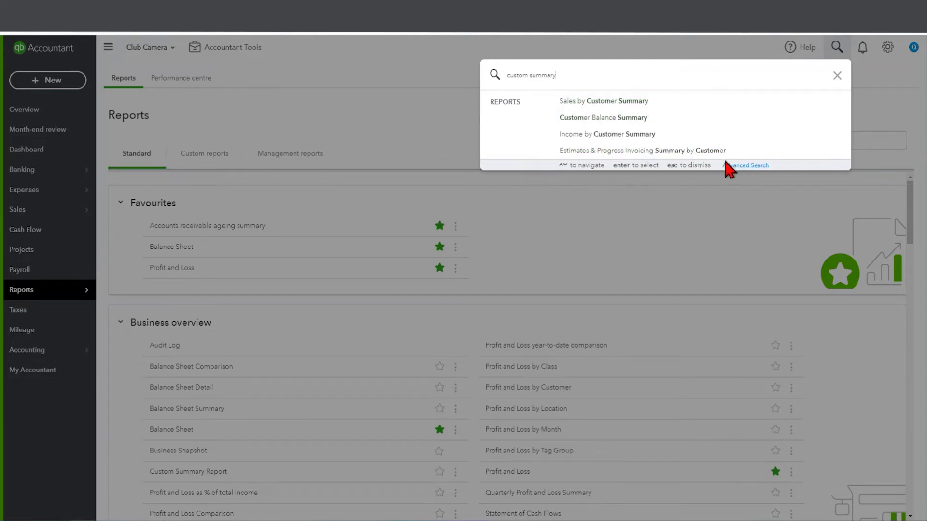
pyautogui.click(675, 108)
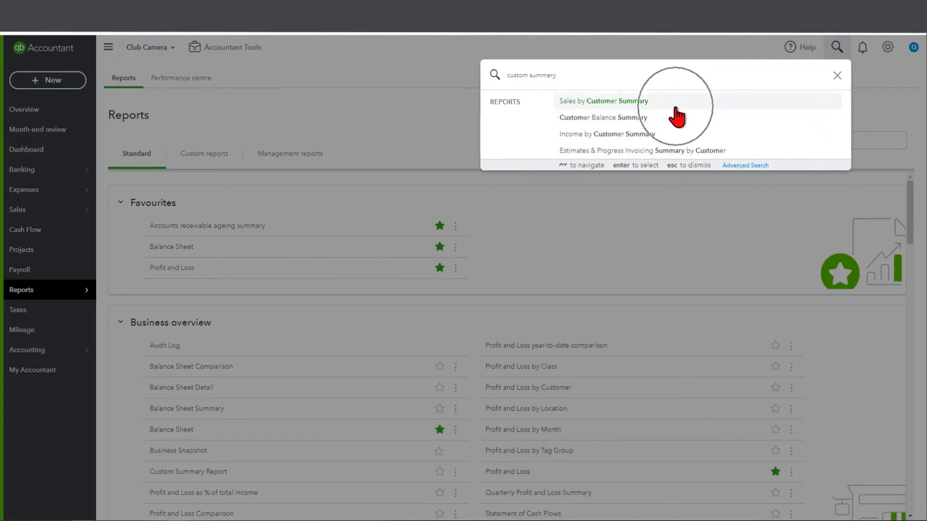
# Step: Find the Custom Summary Report by name in the reports list and open it
pyautogui.click(55, 295)
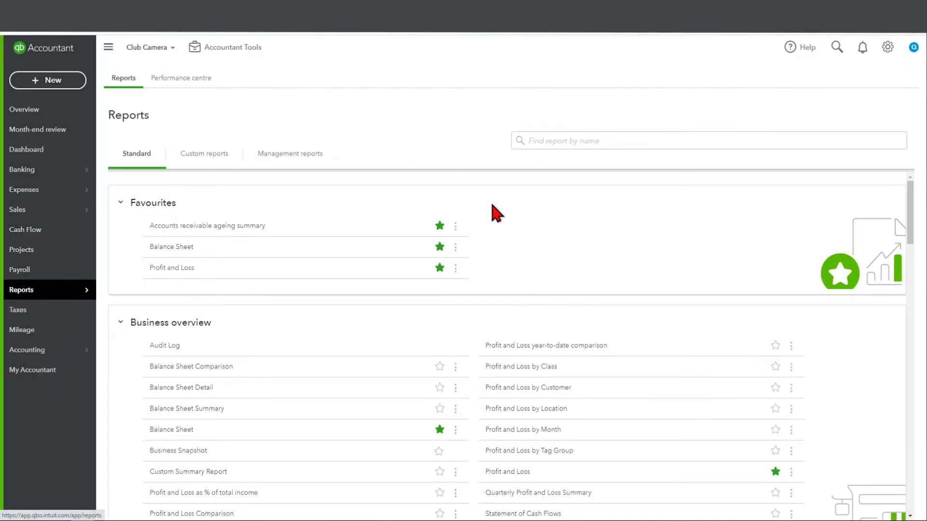
pyautogui.click(563, 141)
pyautogui.write('cuns')
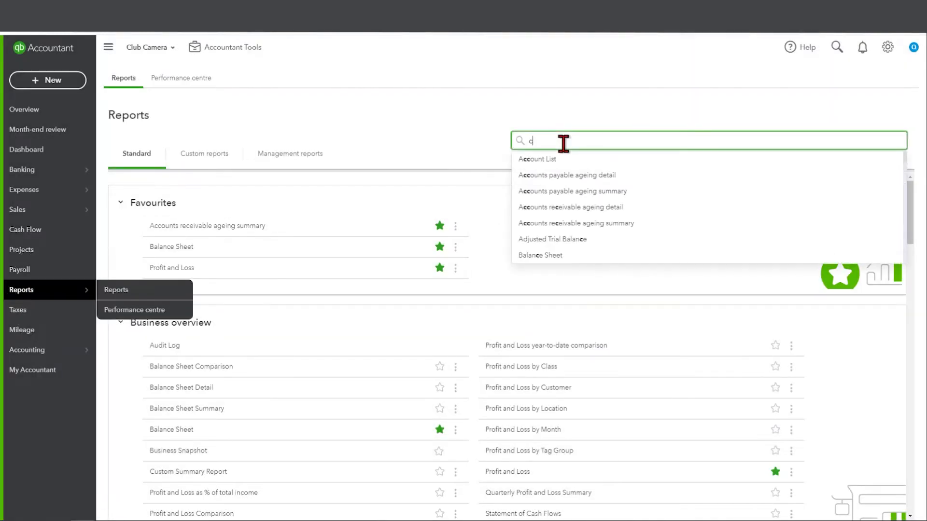
pyautogui.press('BackSpace')
pyautogui.press('BackSpace')
pyautogui.write('st')
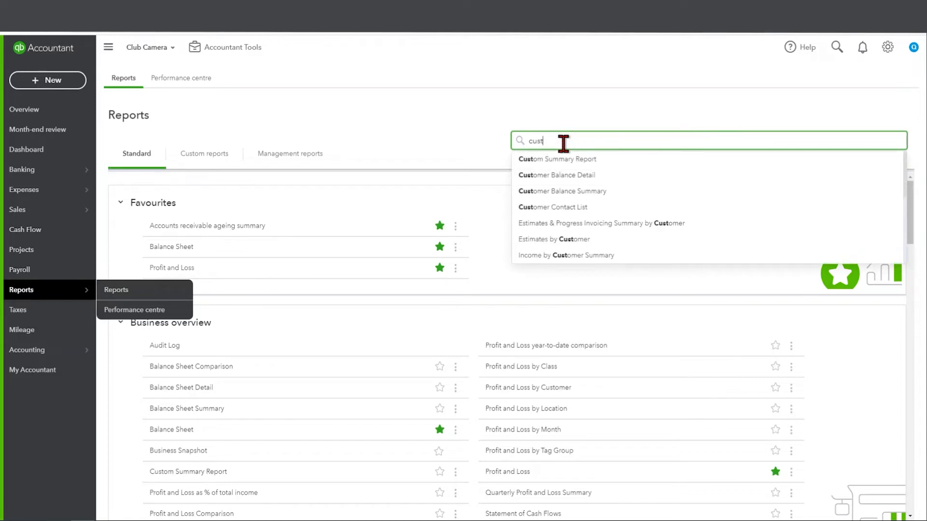
pyautogui.click(582, 176)
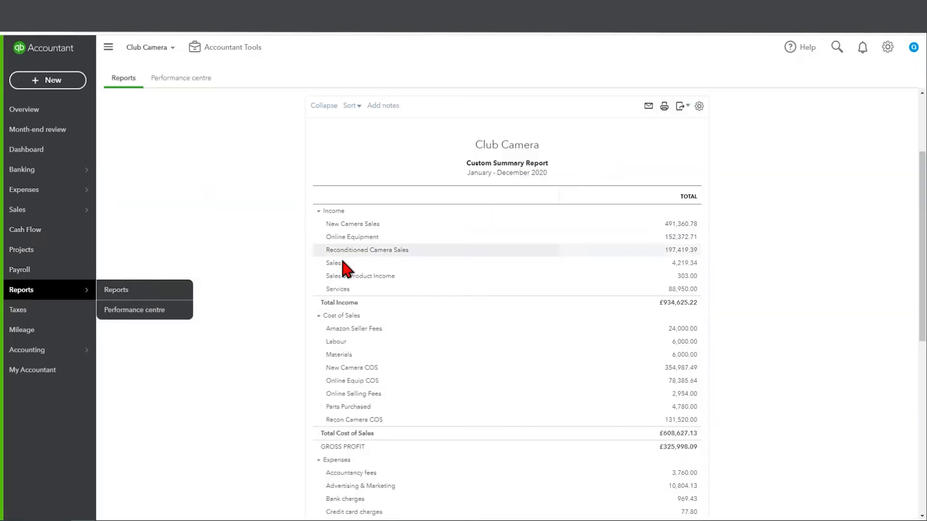
# Step: Reload the Custom Summary Report, close its customisation options unchanged and run the report
pyautogui.click(38, 22)
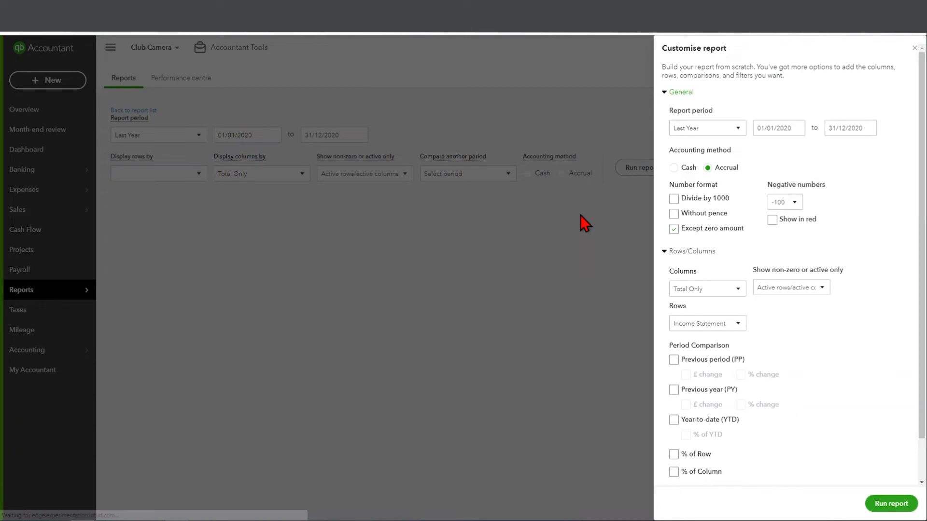
pyautogui.click(914, 48)
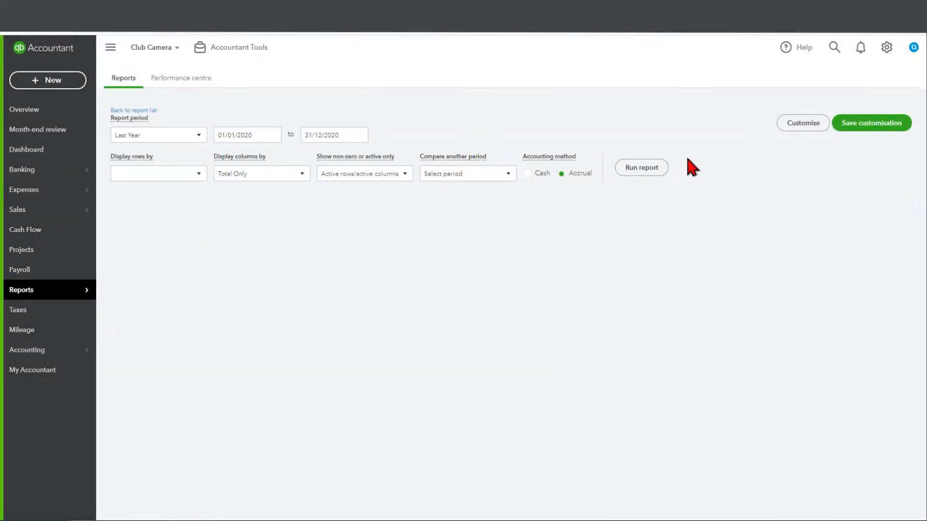
pyautogui.click(645, 170)
pyautogui.scroll(-3, 646, 214)
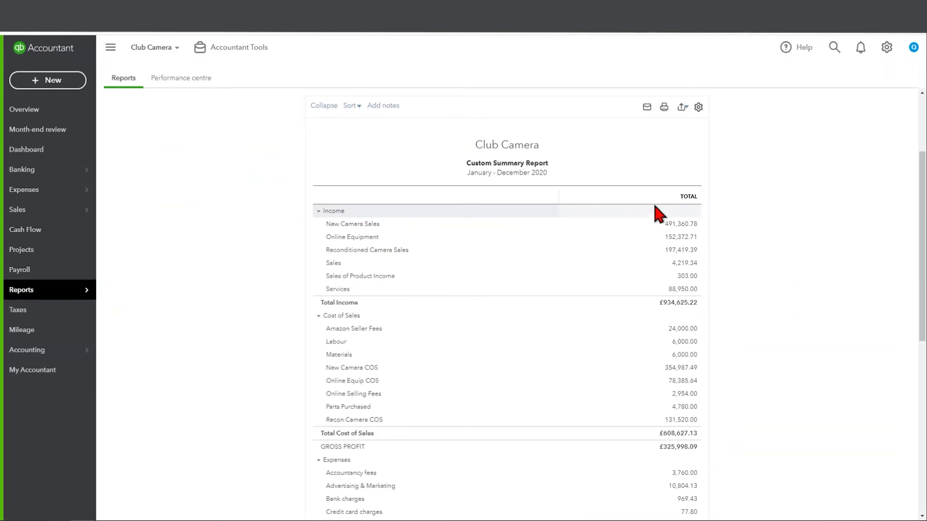
# Step: Display the summary report's rows by Classes and its columns by Locations, and run it
pyautogui.scroll(2, 737, 196)
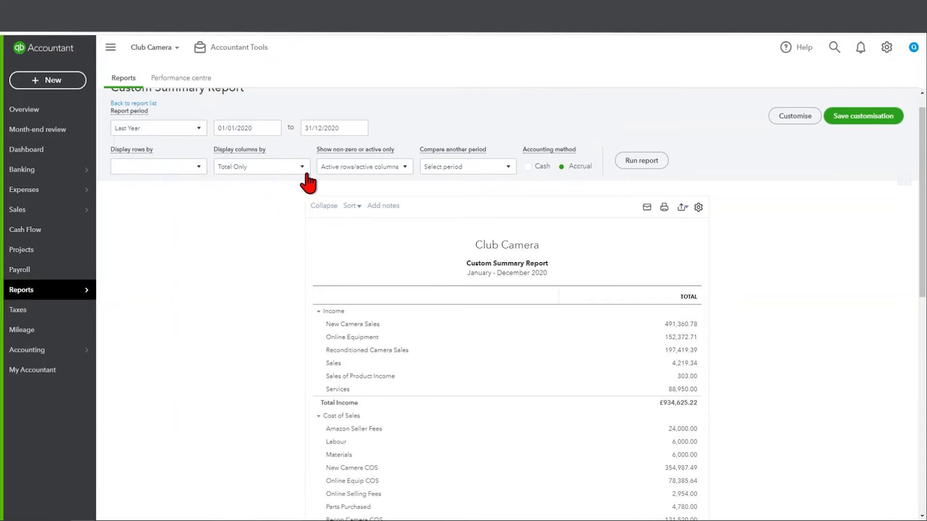
pyautogui.click(198, 169)
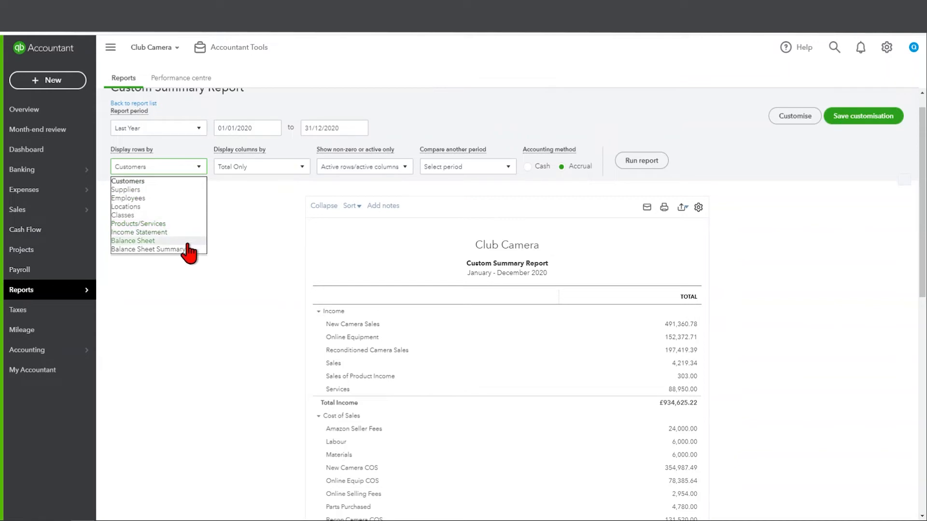
pyautogui.press('ctrl')
pyautogui.press('ctrl')
pyautogui.click(303, 167)
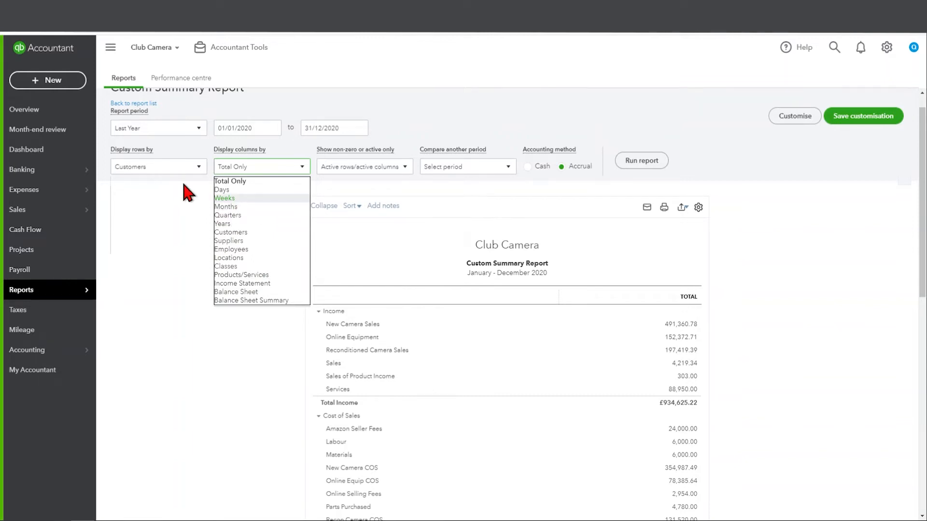
pyautogui.click(200, 167)
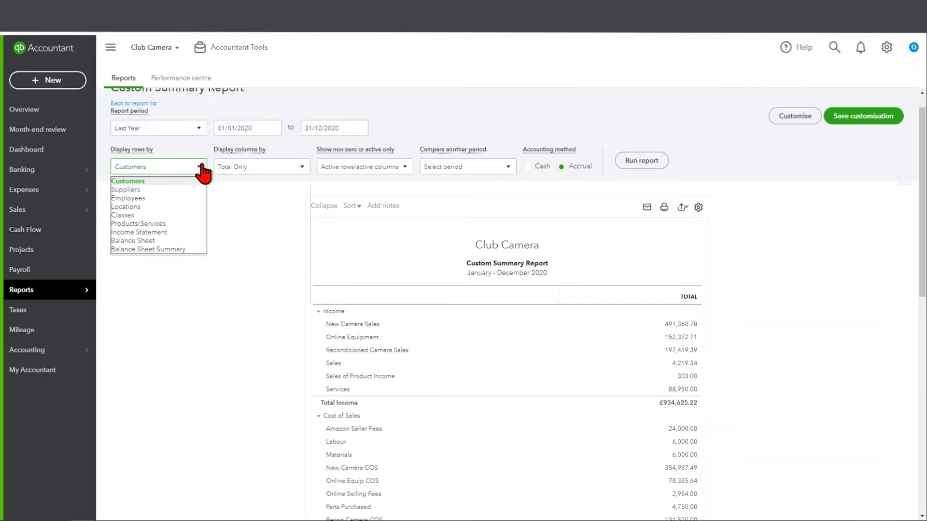
pyautogui.click(178, 216)
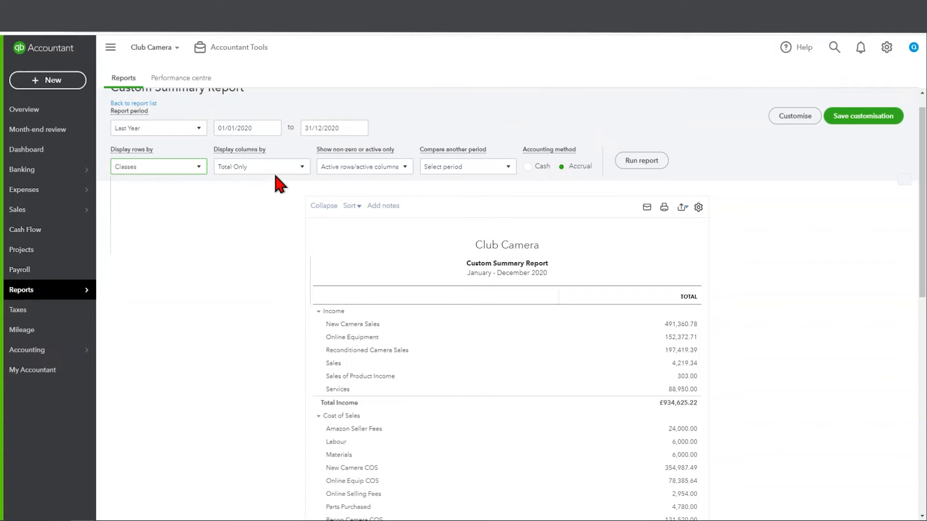
pyautogui.click(302, 169)
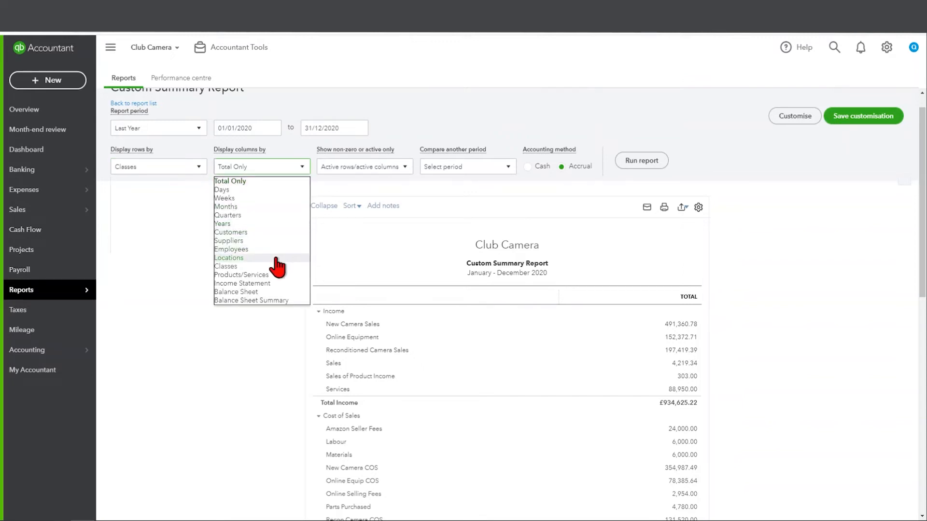
pyautogui.click(251, 258)
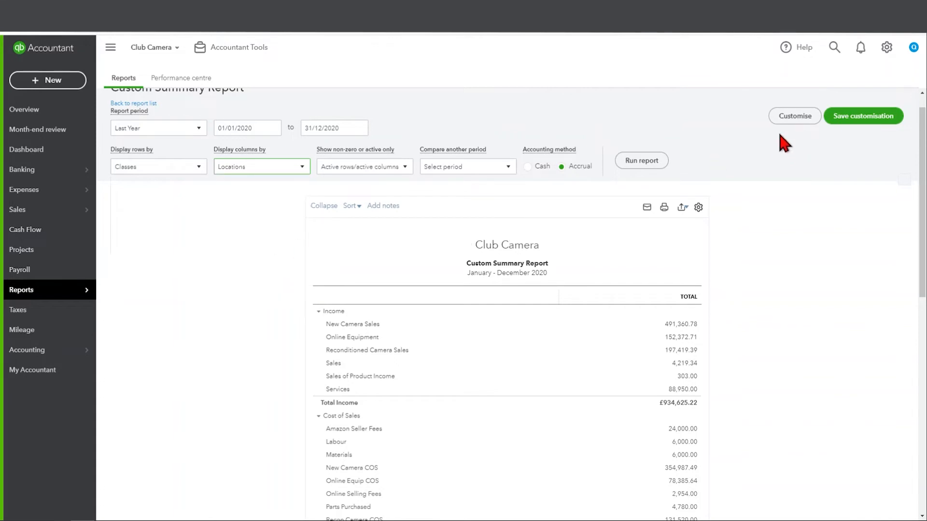
pyautogui.click(638, 166)
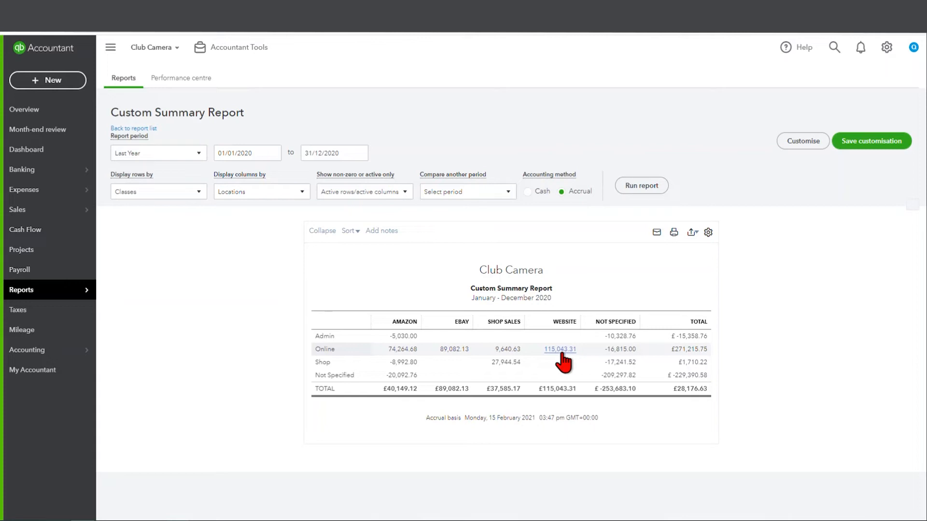
# Step: Drill into the Amazon amount of the Online class and examine the transactions that make it up
pyautogui.click(410, 354)
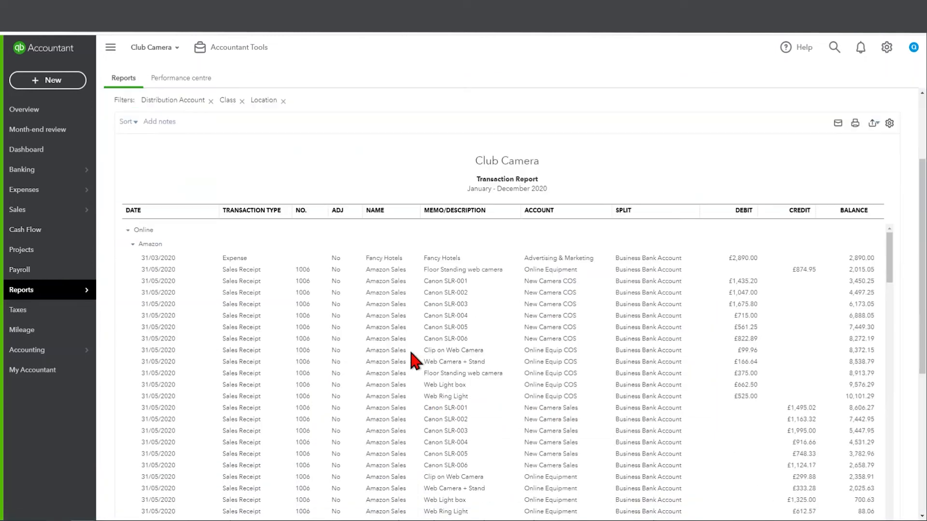
pyautogui.scroll(-1, 782, 376)
pyautogui.scroll(-15, 782, 378)
pyautogui.scroll(-15, 781, 377)
pyautogui.scroll(-10, 780, 374)
pyautogui.moveTo(922, 303); pyautogui.dragTo(921, 418)
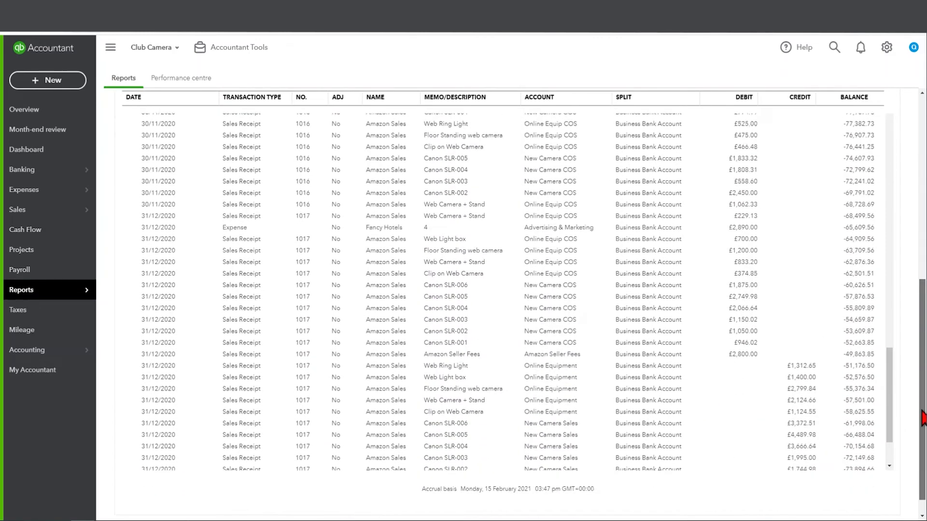
# Step: Review the remaining Amazon transactions down to the report totals and return to the custom summary report
pyautogui.moveTo(892, 376); pyautogui.dragTo(892, 422)
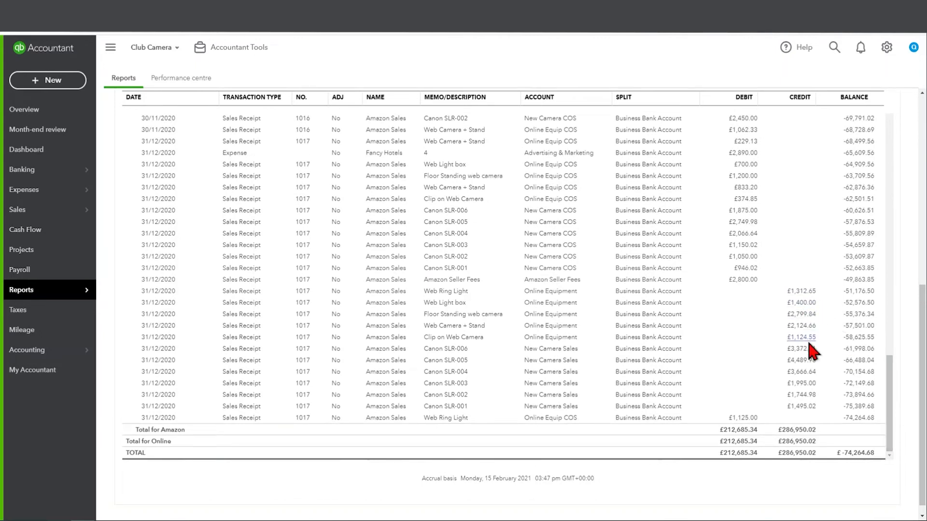
pyautogui.moveTo(892, 436); pyautogui.dragTo(904, 203)
pyautogui.moveTo(922, 330); pyautogui.dragTo(924, 142)
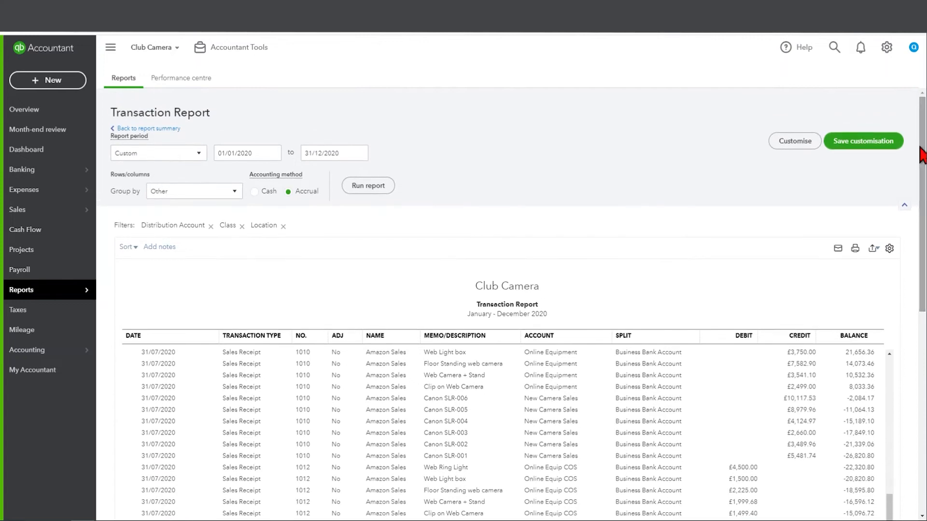
pyautogui.click(167, 129)
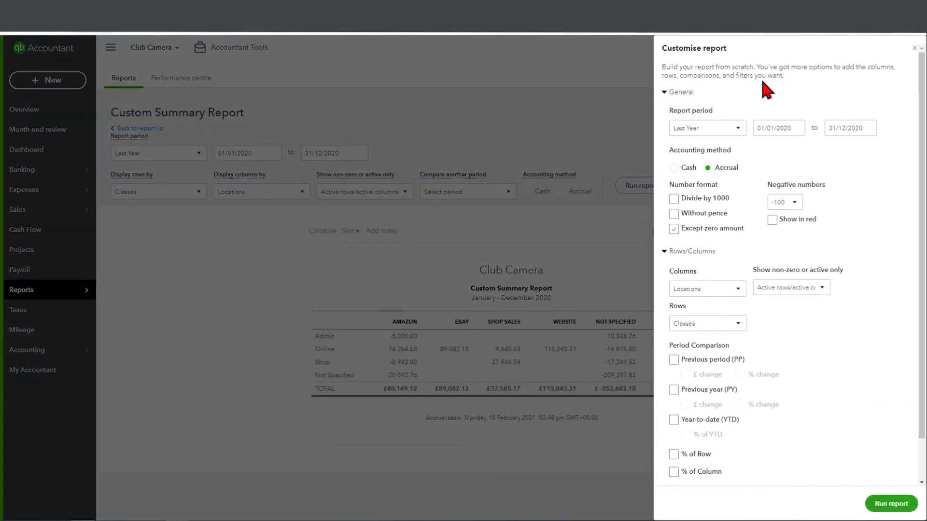
# Step: Filter the custom summary report's distribution account to All Income Accounts and run the report
pyautogui.click(914, 48)
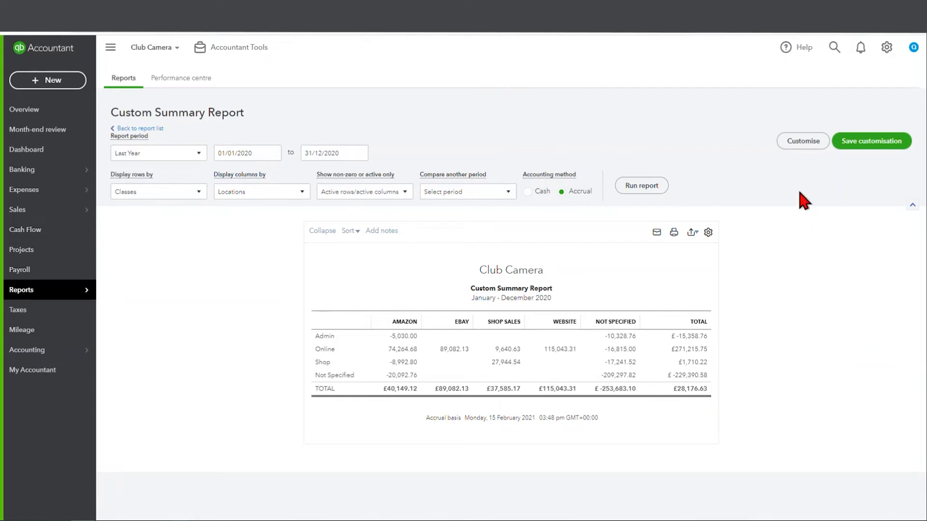
pyautogui.click(810, 147)
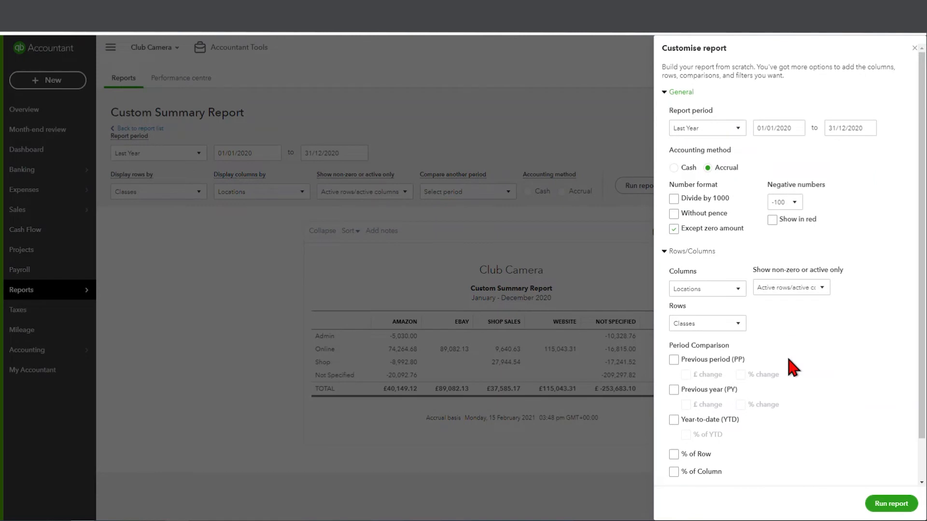
pyautogui.scroll(-1, 784, 375)
pyautogui.click(676, 450)
pyautogui.scroll(-3, 796, 406)
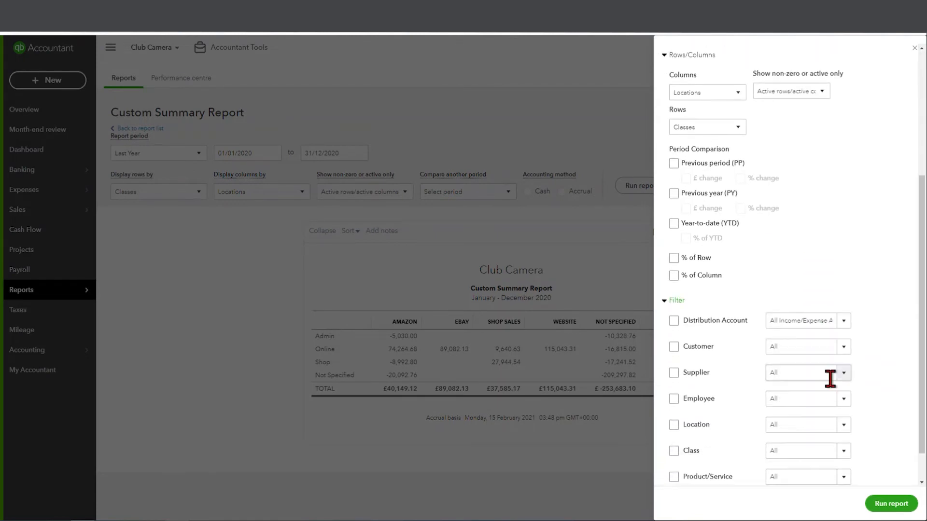
pyautogui.scroll(-1, 830, 379)
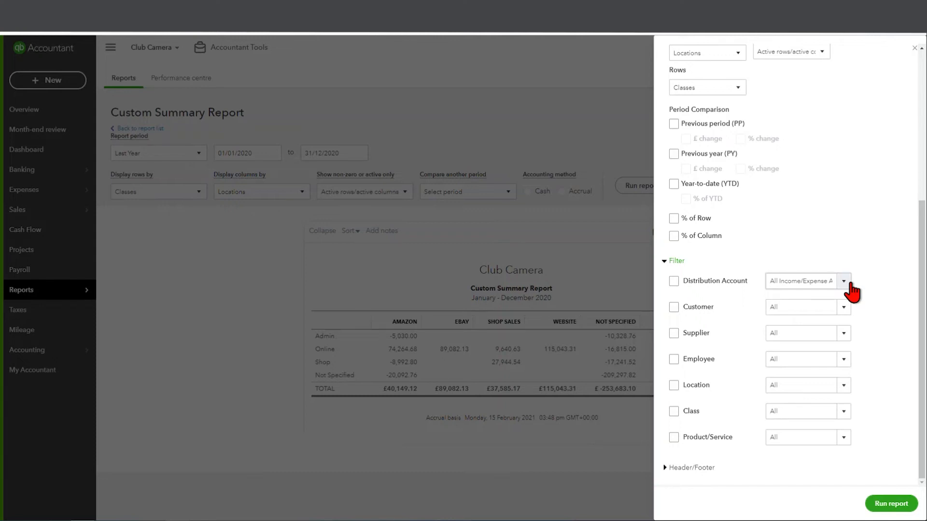
pyautogui.click(850, 285)
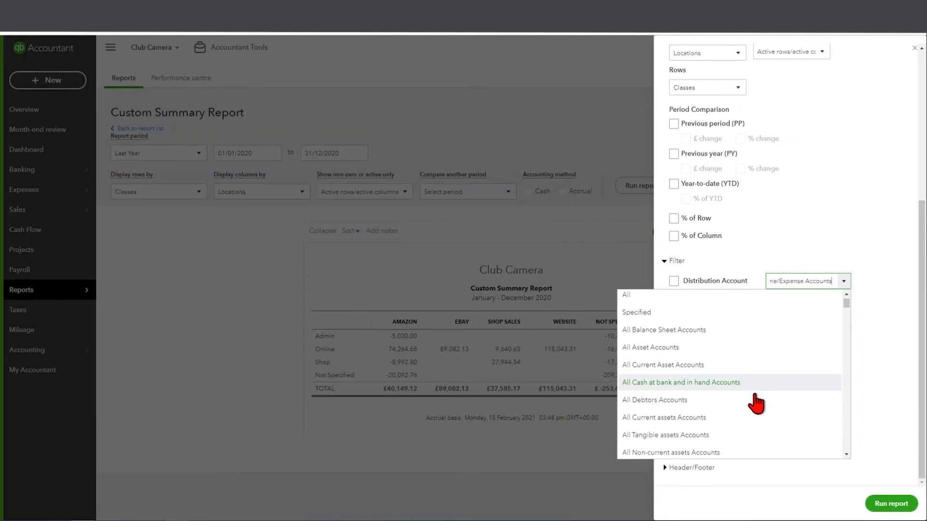
pyautogui.scroll(-1, 755, 401)
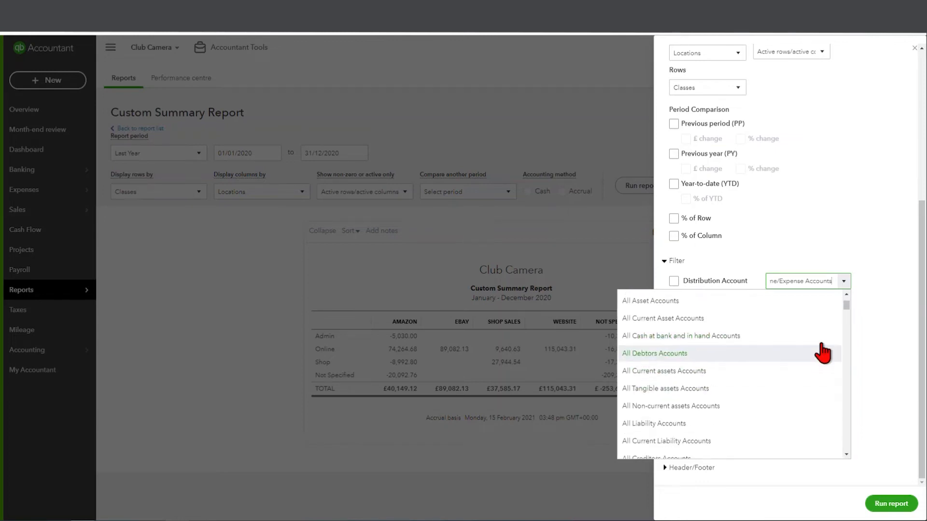
pyautogui.moveTo(847, 305)
pyautogui.mouseDown()
pyautogui.moveTo(852, 341)
pyautogui.moveTo(852, 313)
pyautogui.mouseUp()
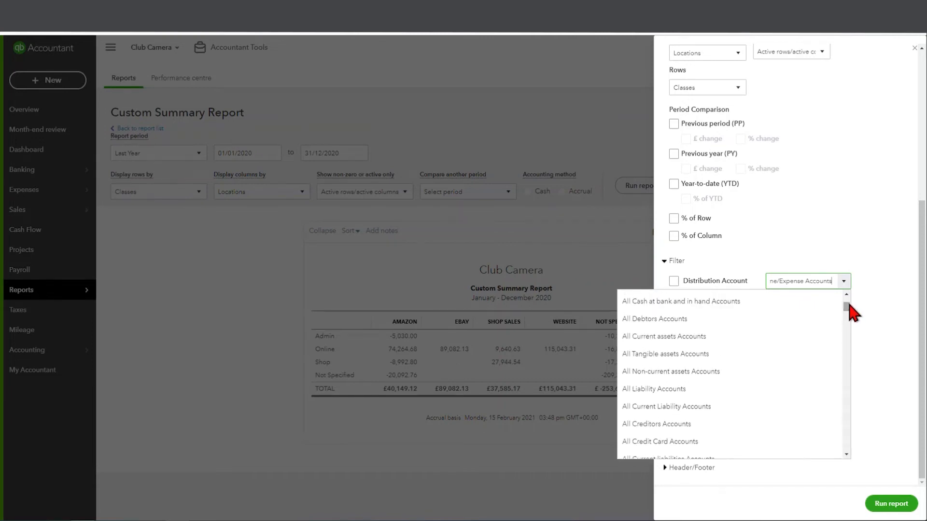
pyautogui.scroll(-2, 809, 379)
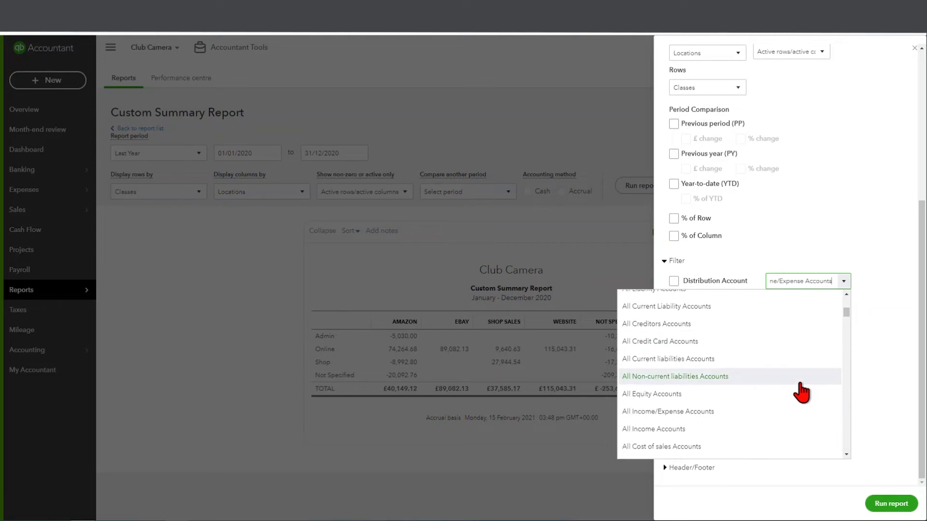
pyautogui.click(682, 430)
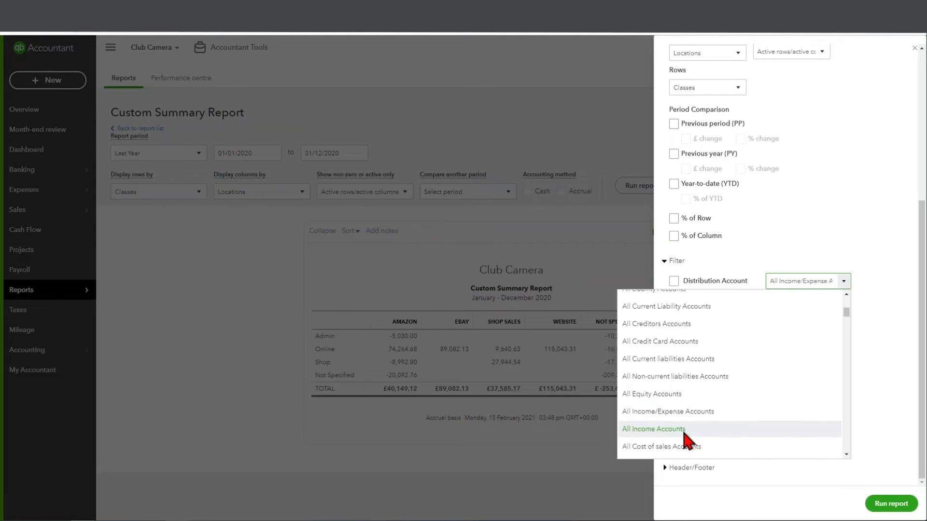
pyautogui.click(888, 510)
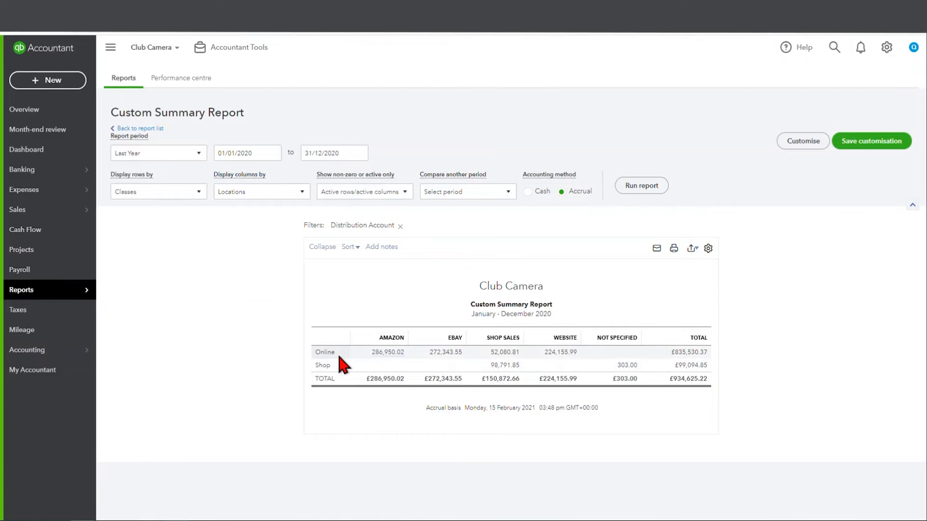
# Step: Change the report's title to "Sales Summary by outlet"
pyautogui.click(629, 371)
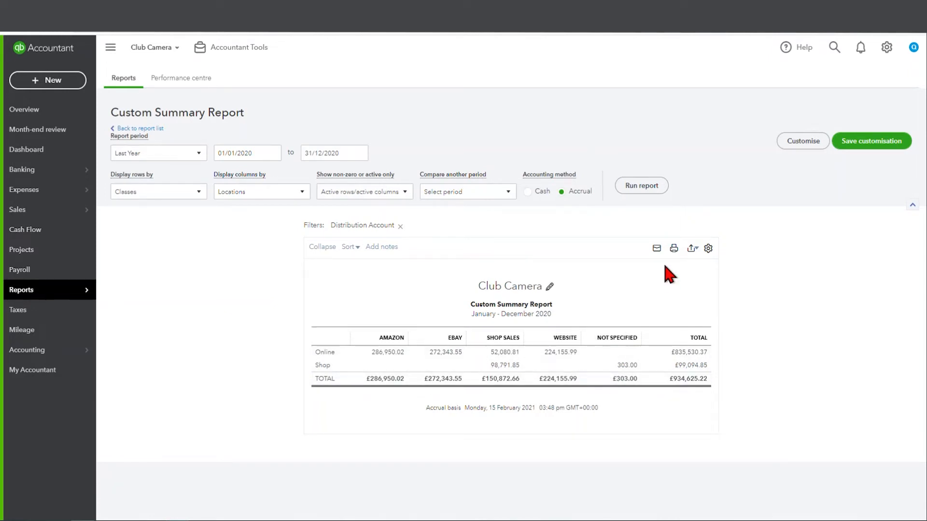
pyautogui.click(549, 287)
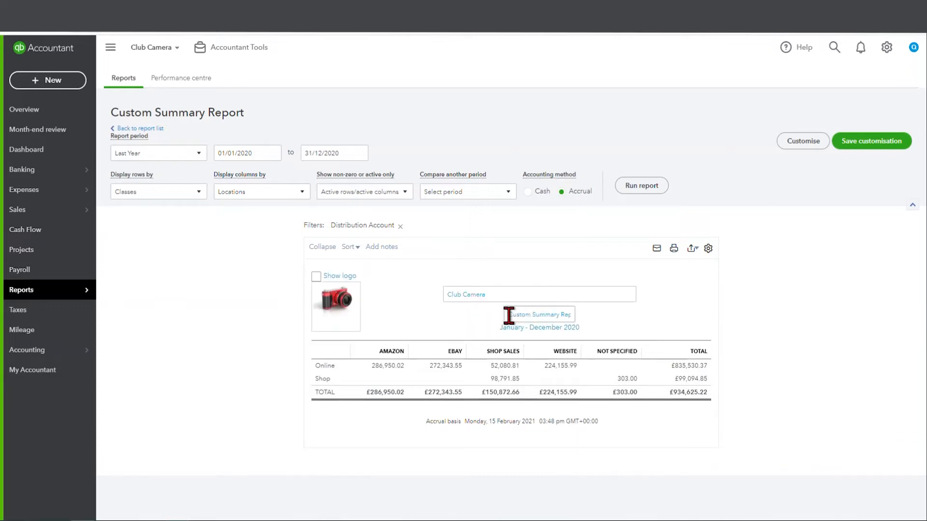
pyautogui.click(754, 334)
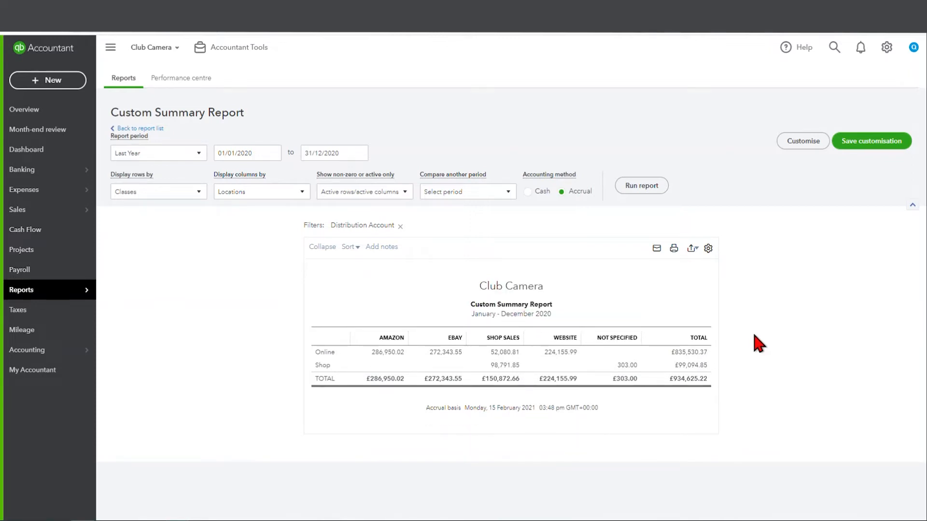
pyautogui.click(556, 288)
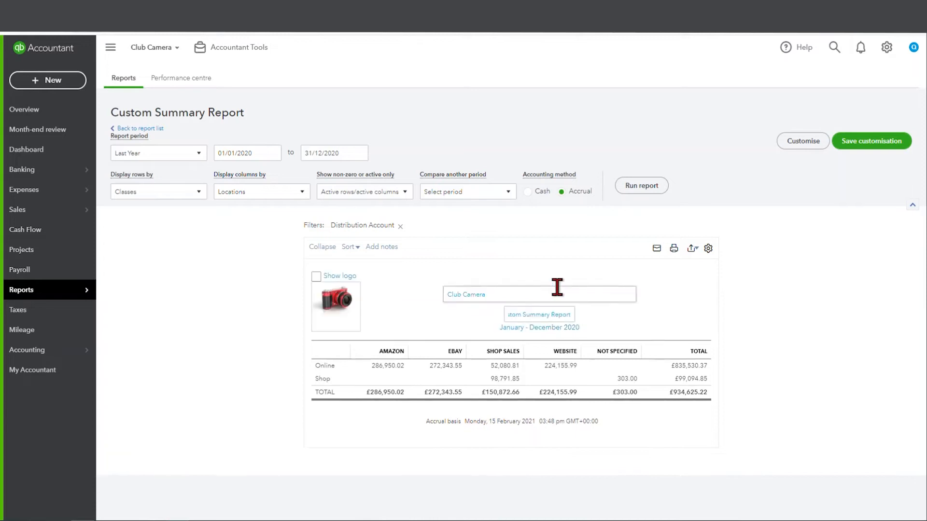
pyautogui.moveTo(572, 314); pyautogui.dragTo(430, 305)
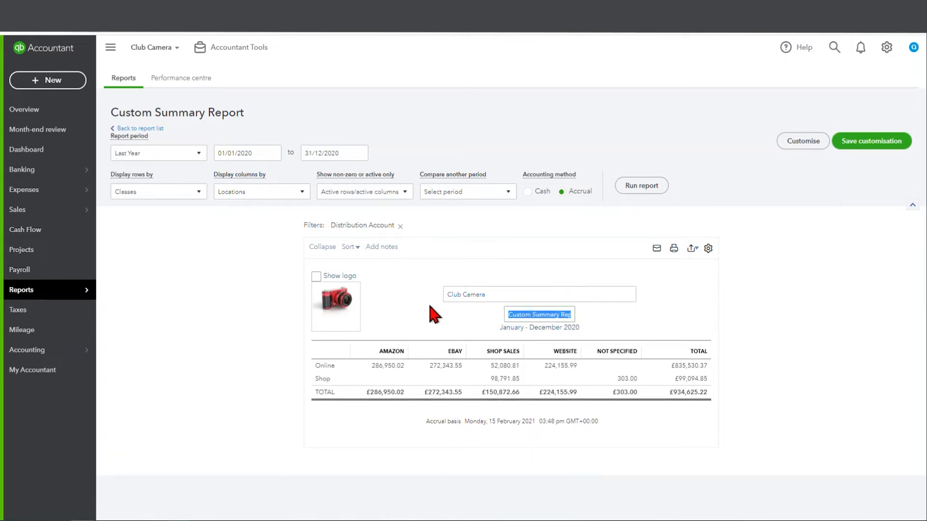
pyautogui.write('Sales')
pyautogui.write(' Summary')
pyautogui.write(' by out')
pyautogui.write('let')
pyautogui.click(781, 253)
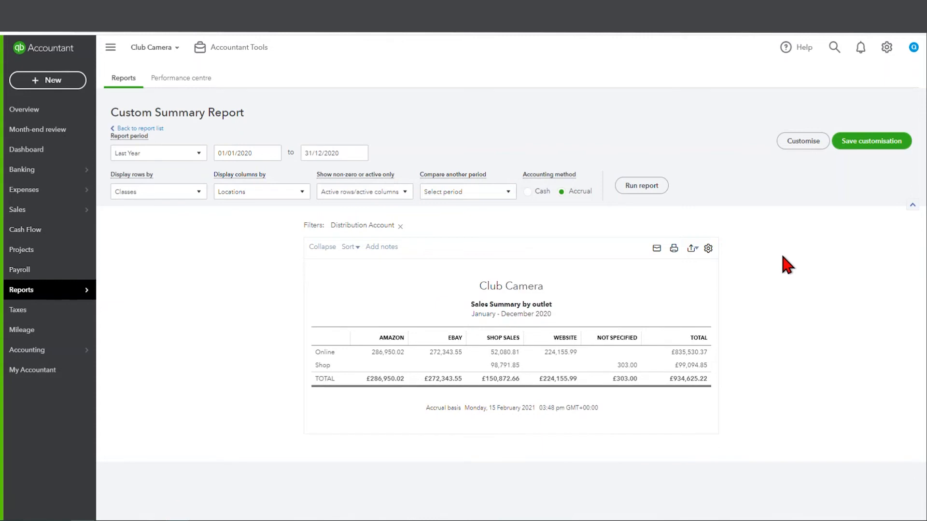
# Step: Save the customised report as "Sales Summary by outlet" in the Sales Reports 2020 group
pyautogui.click(876, 149)
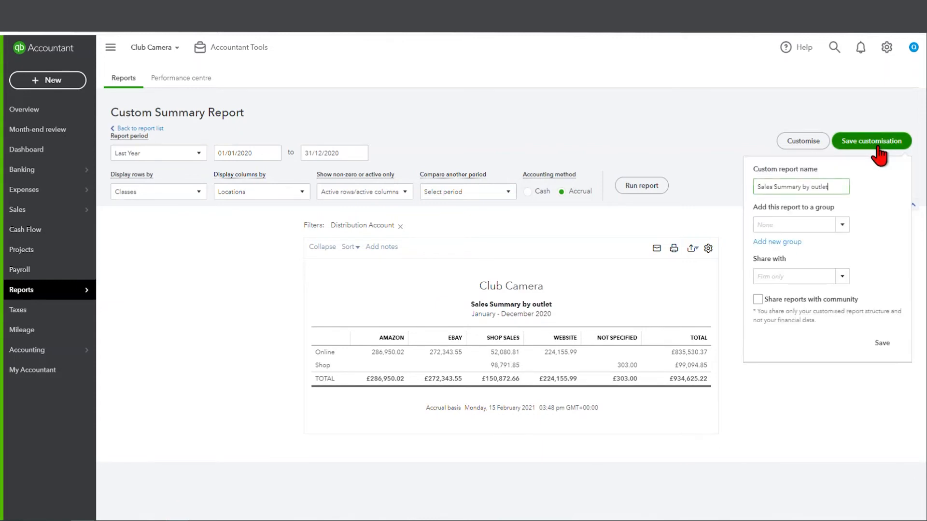
pyautogui.click(842, 225)
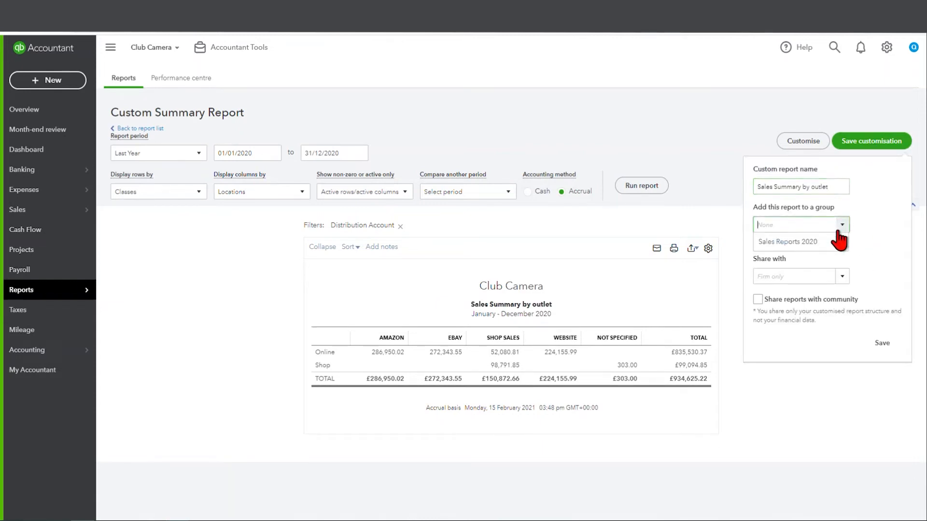
pyautogui.click(821, 239)
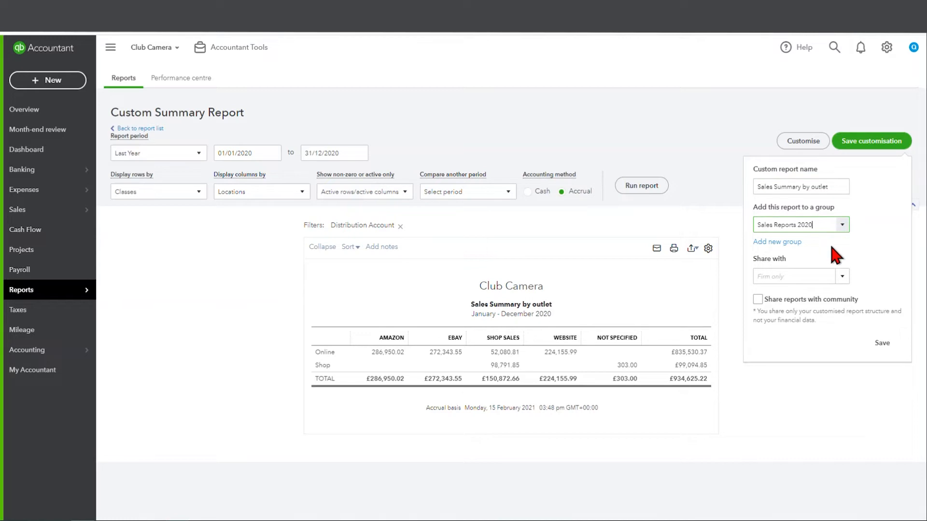
pyautogui.click(882, 344)
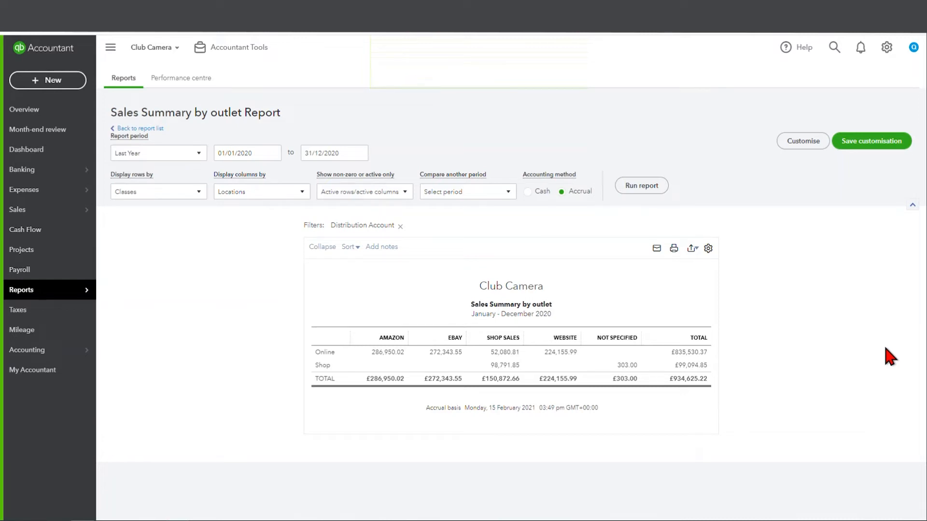
# Step: Set the report rows to Products/Services and rerun the report
pyautogui.click(197, 193)
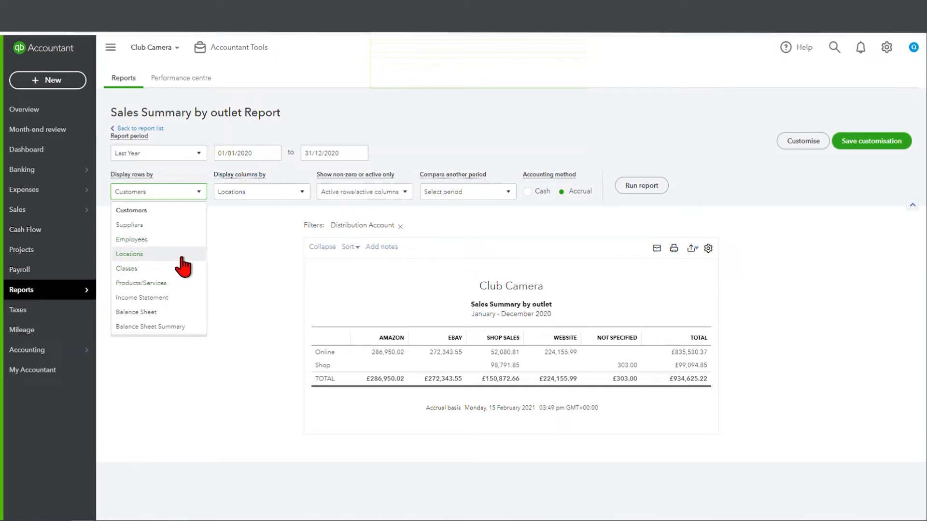
pyautogui.click(179, 283)
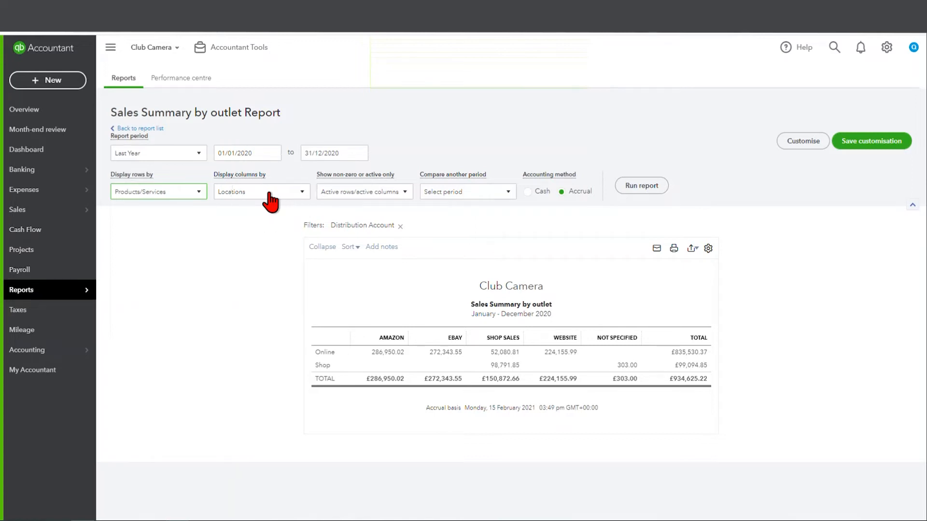
pyautogui.click(642, 186)
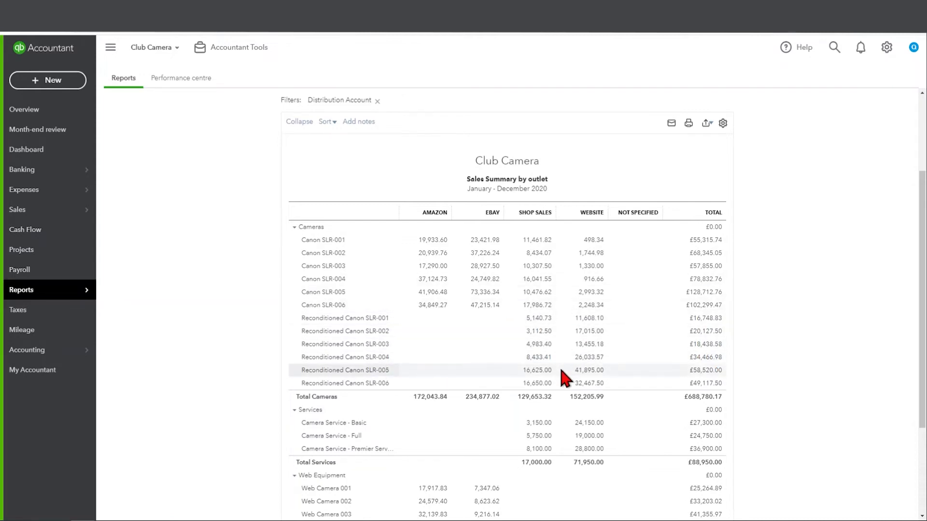
# Step: Examine the sales of each product and service by outlet, from the cameras down to the overall totals
pyautogui.scroll(-1, 561, 370)
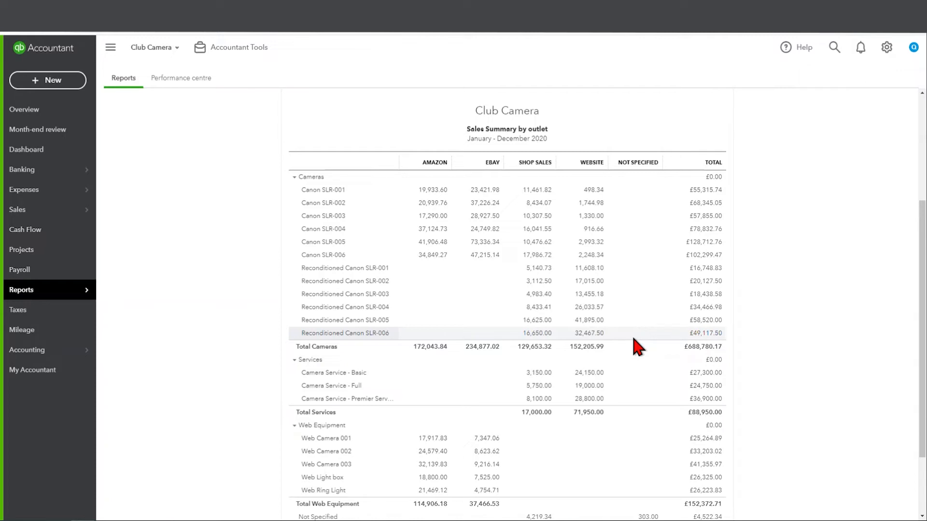
pyautogui.scroll(-2, 745, 298)
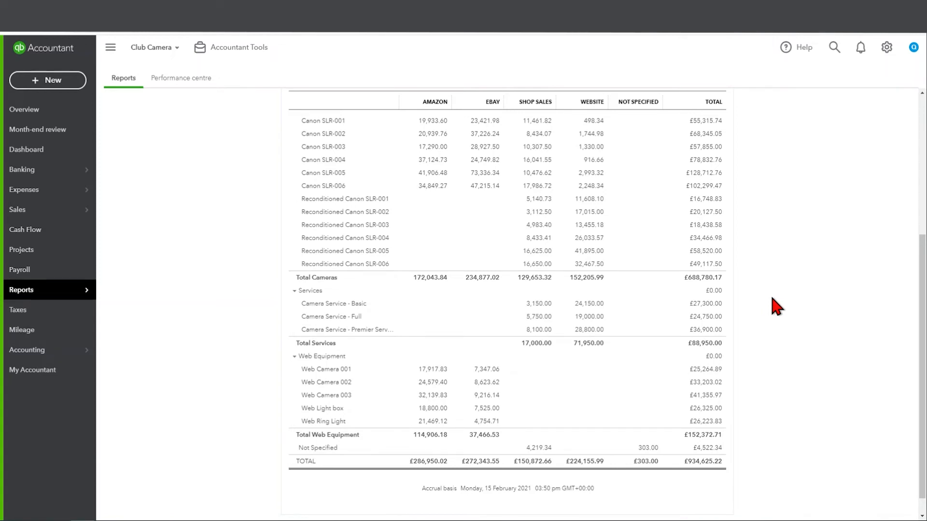
pyautogui.scroll(-1, 771, 298)
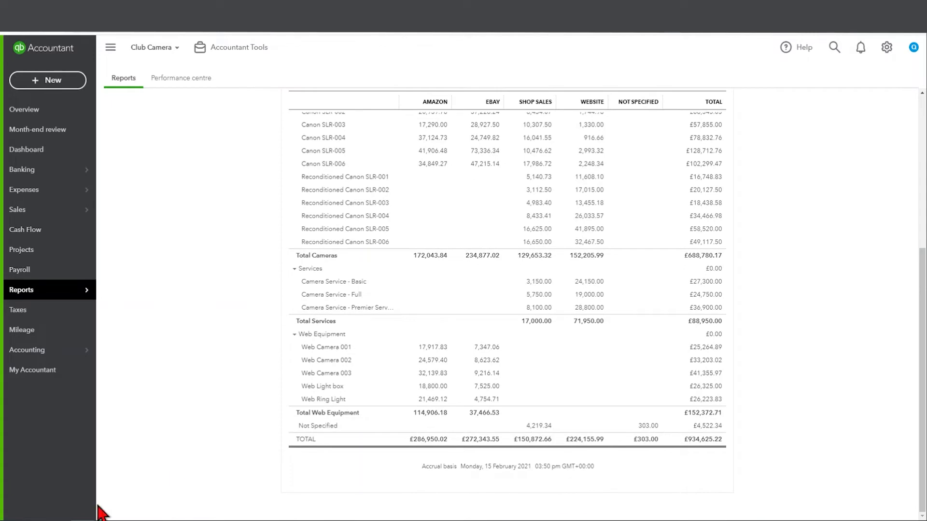
pyautogui.click(549, 429)
pyautogui.scroll(3, 813, 425)
pyautogui.scroll(1, 813, 429)
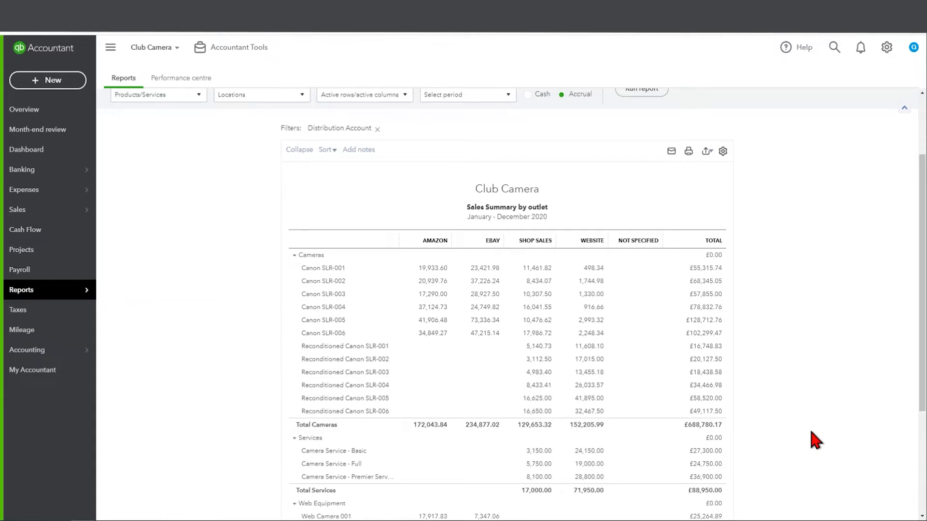
pyautogui.scroll(2, 811, 431)
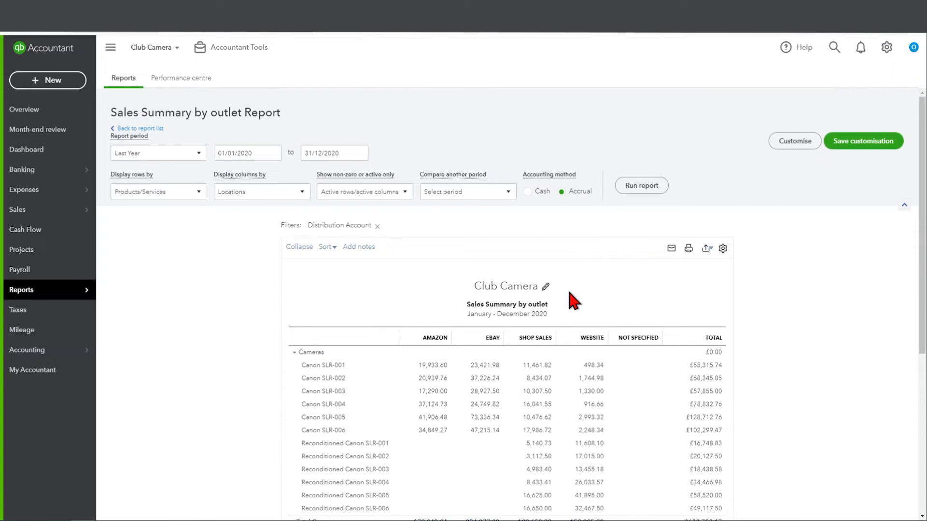
# Step: Change the product-level report's title to "Sales Details by outlet"
pyautogui.click(541, 302)
pyautogui.moveTo(543, 316); pyautogui.dragTo(525, 326)
pyautogui.write('Details by outlet')
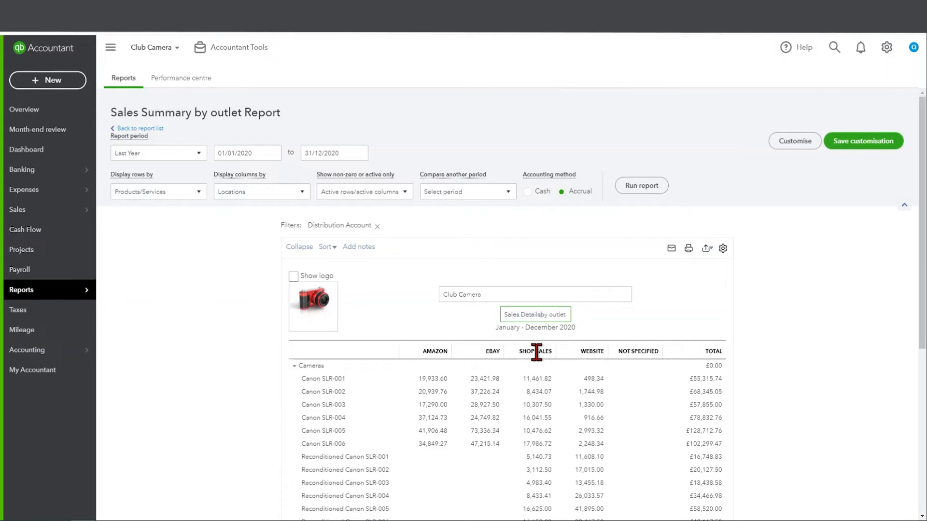
pyautogui.click(791, 275)
# Step: Save the customised report under the name "Sales Details by outlet"
pyautogui.click(849, 145)
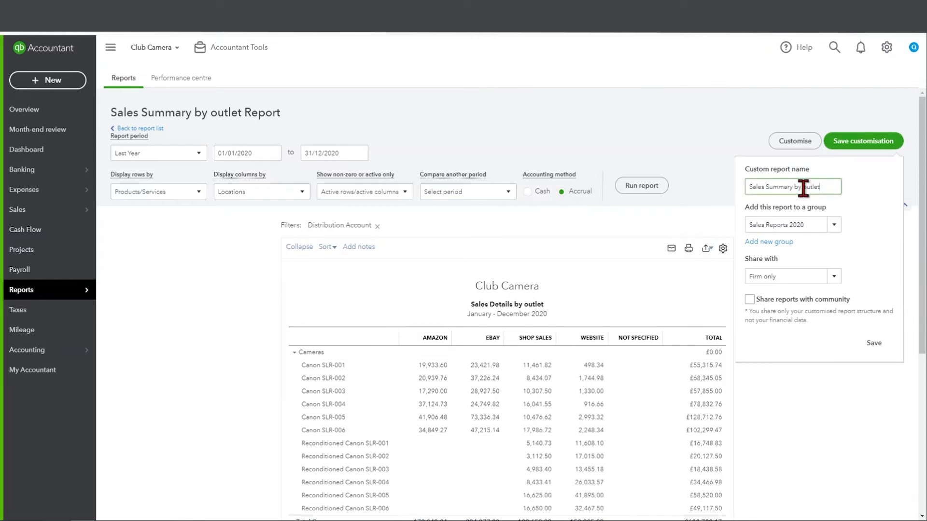
pyautogui.moveTo(795, 188); pyautogui.dragTo(769, 190)
pyautogui.press('BackSpace')
pyautogui.press('BackSpace')
pyautogui.write('Detail')
pyautogui.click(873, 343)
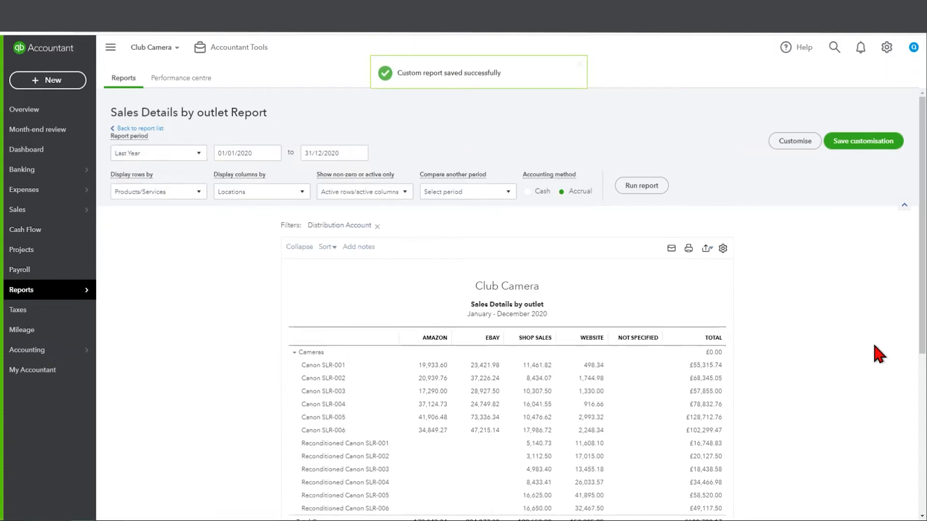
pyautogui.scroll(-2, 873, 342)
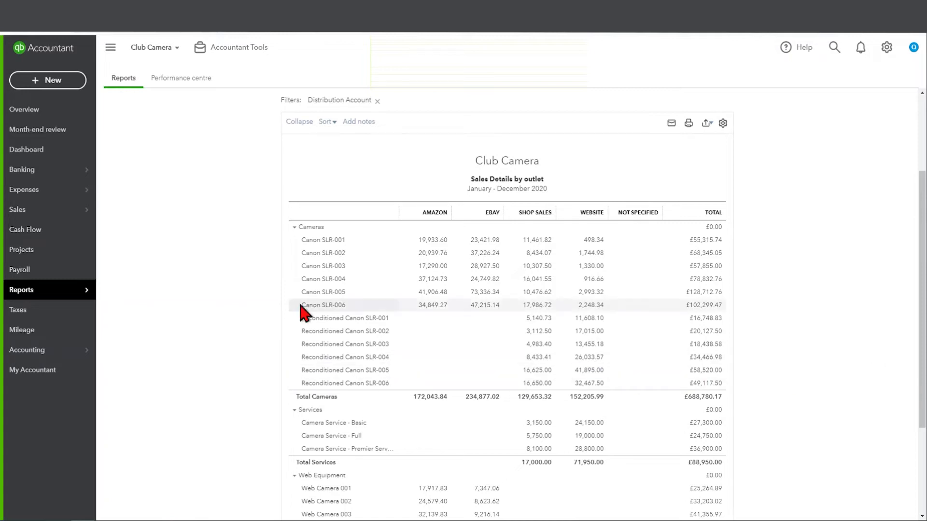
# Step: Open the Tags page and check the Tags feature's setting among the experimental features in QuickBooks Labs
pyautogui.moveTo(83, 177)
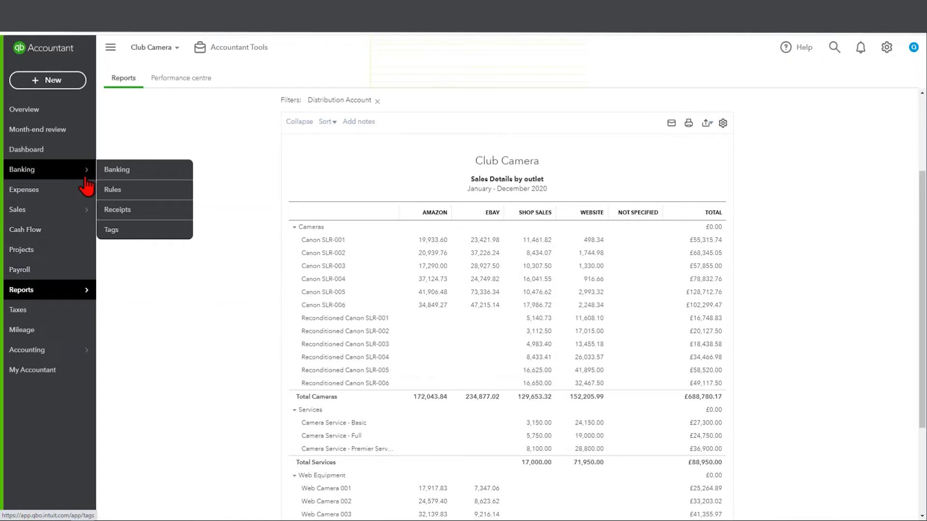
pyautogui.click(156, 237)
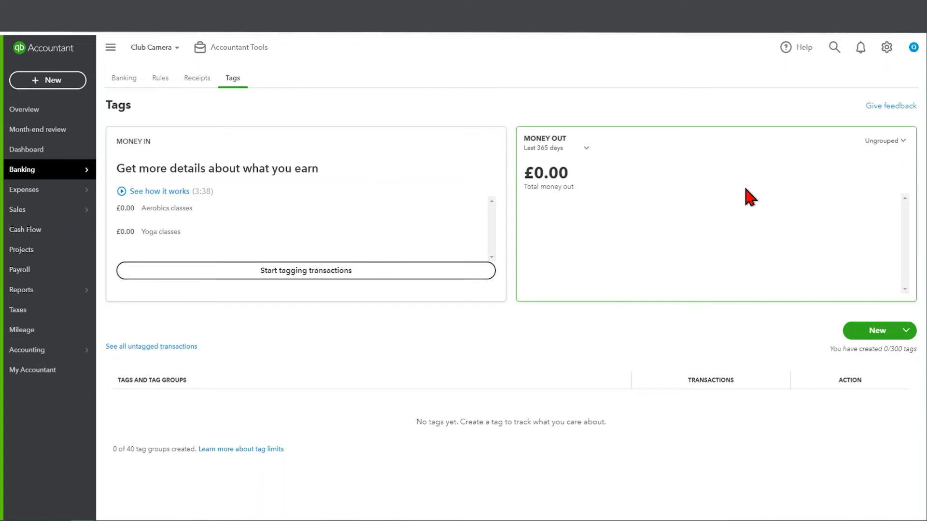
pyautogui.click(883, 57)
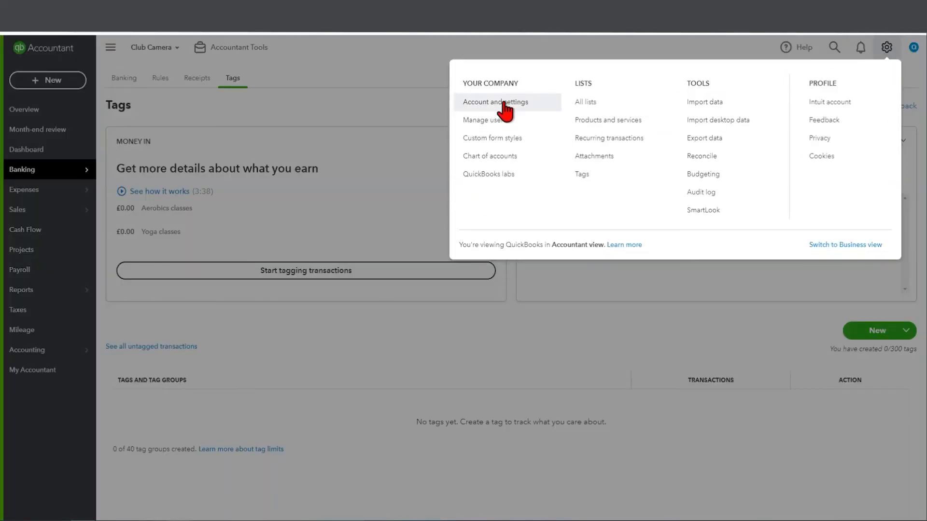
pyautogui.click(503, 176)
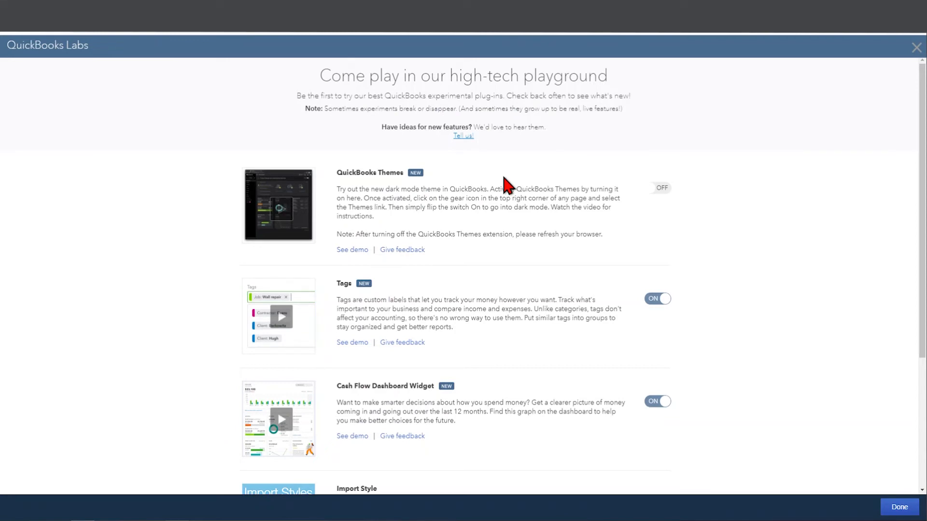
pyautogui.scroll(-2, 720, 333)
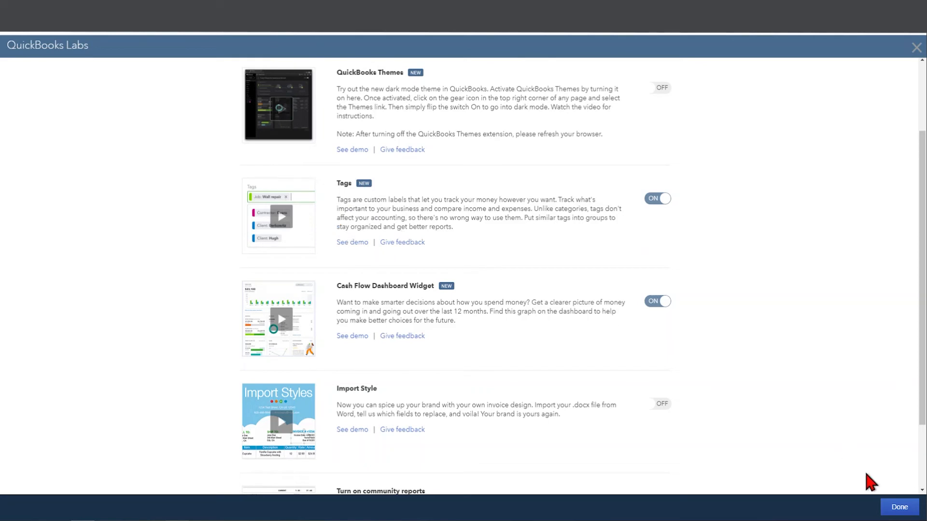
pyautogui.click(898, 508)
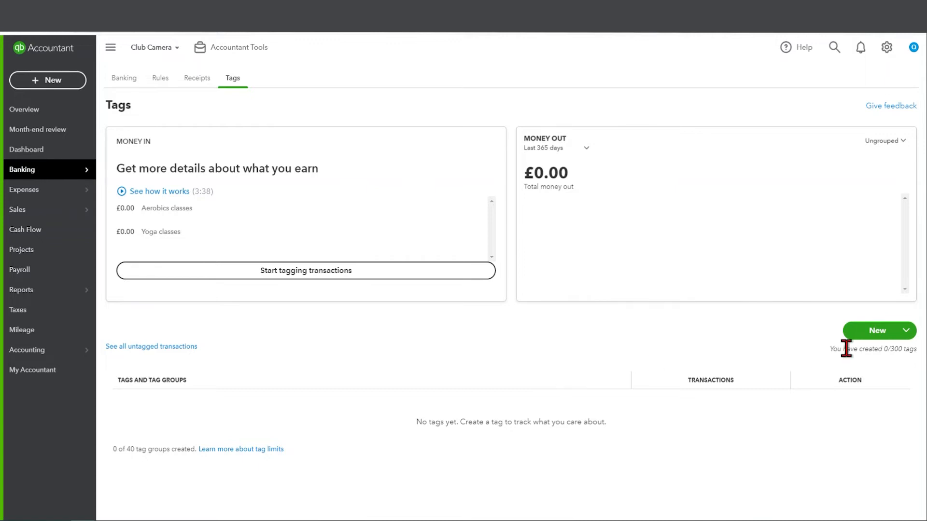
# Step: Start a new tag group and name it "Covid 20-21"
pyautogui.click(877, 337)
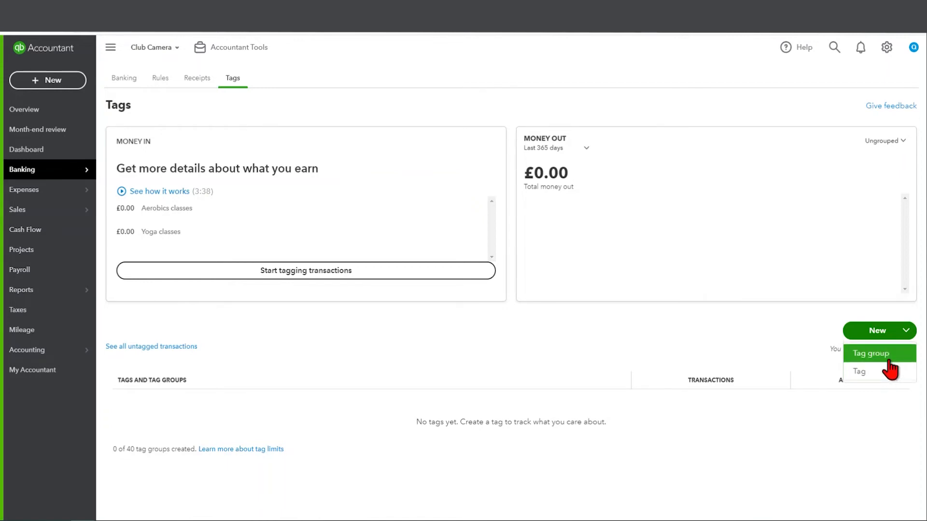
pyautogui.click(889, 359)
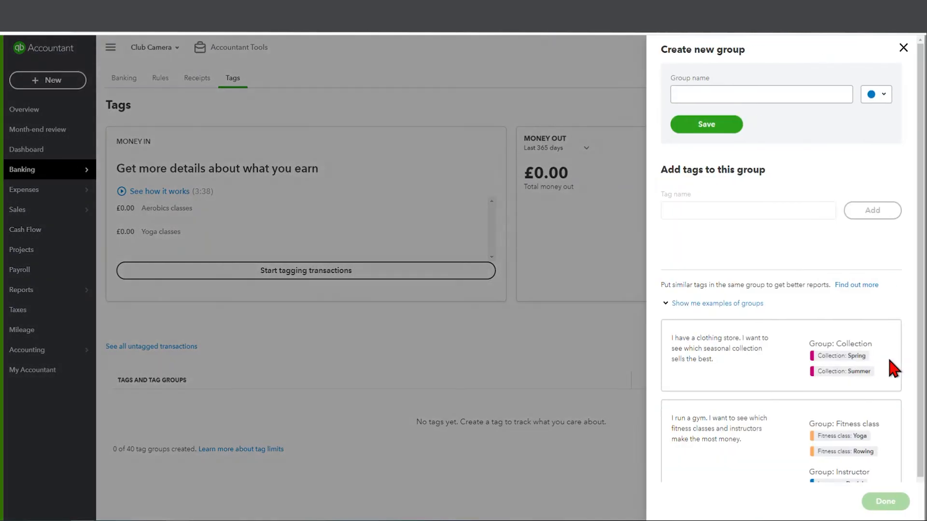
pyautogui.click(735, 100)
pyautogui.write('Co')
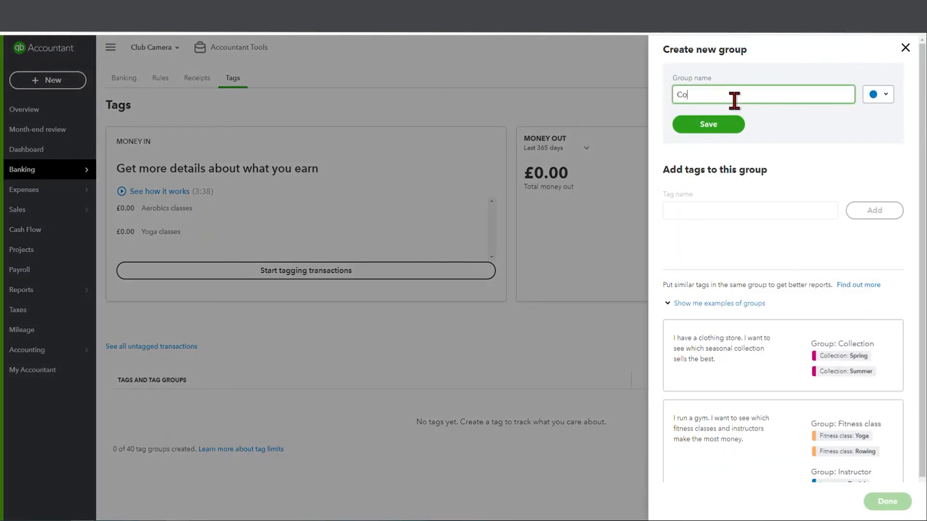
pyautogui.write('vid')
pyautogui.write(' 19-20')
pyautogui.press('BackSpace')
pyautogui.press('BackSpace')
pyautogui.press('BackSpace')
pyautogui.press('BackSpace')
pyautogui.press('BackSpace')
pyautogui.write('20-21')
# Step: Set the colour of the Covid 20-21 tag group to red and save the group
pyautogui.click(884, 94)
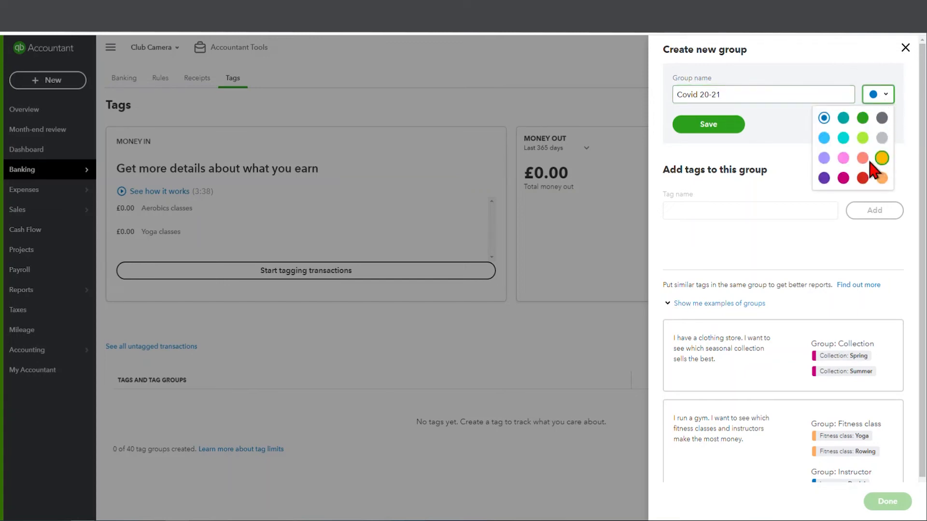
pyautogui.click(862, 179)
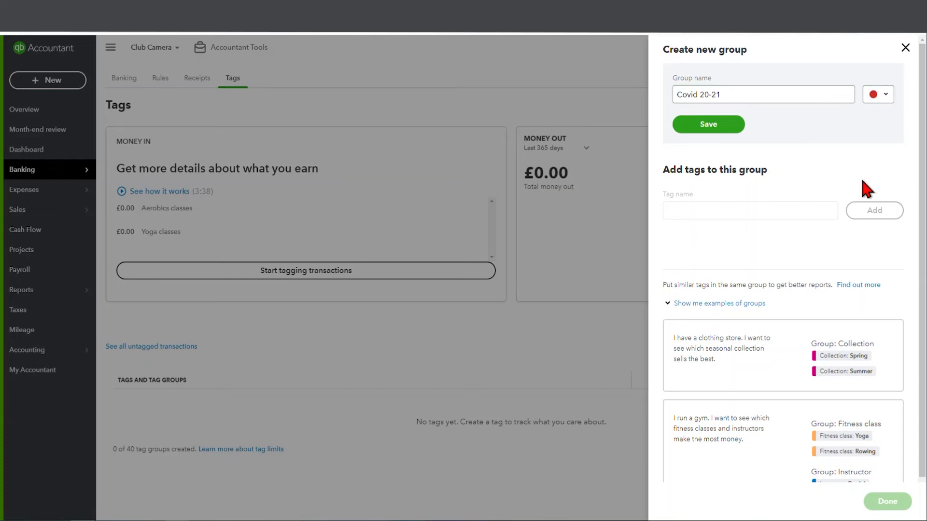
pyautogui.click(708, 125)
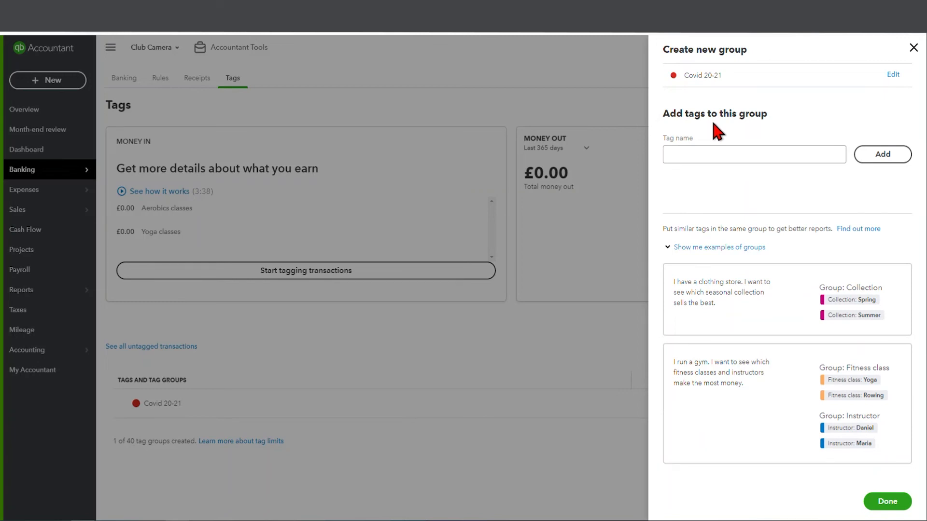
# Step: Add a tag named "H&S" to the Covid 20-21 group
pyautogui.click(752, 153)
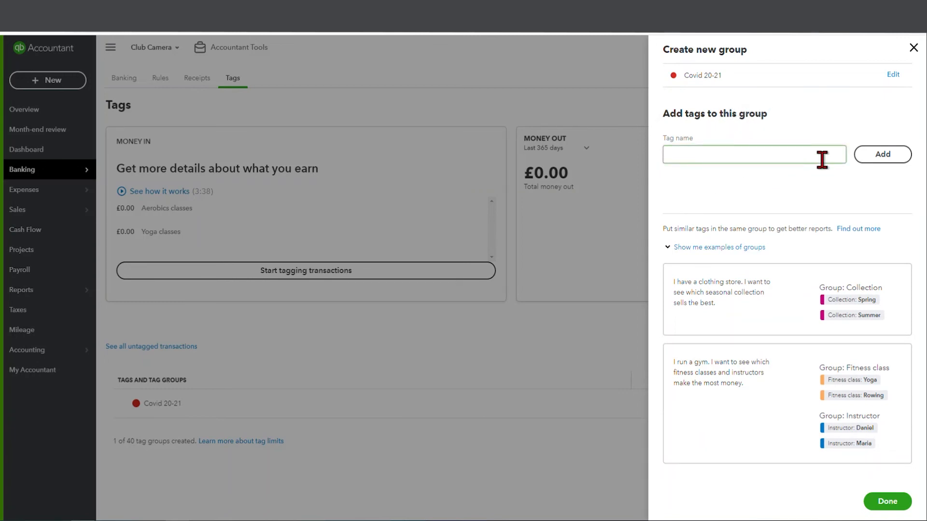
pyautogui.click(872, 158)
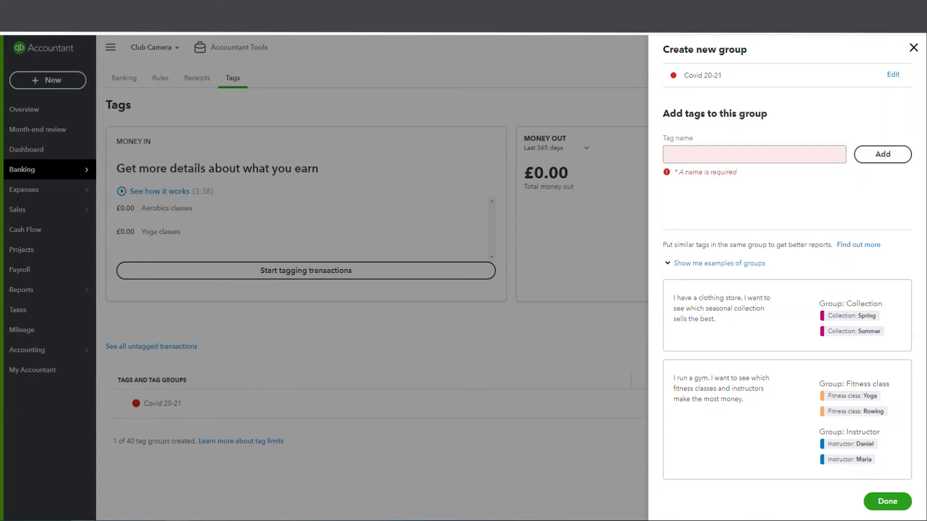
pyautogui.click(757, 156)
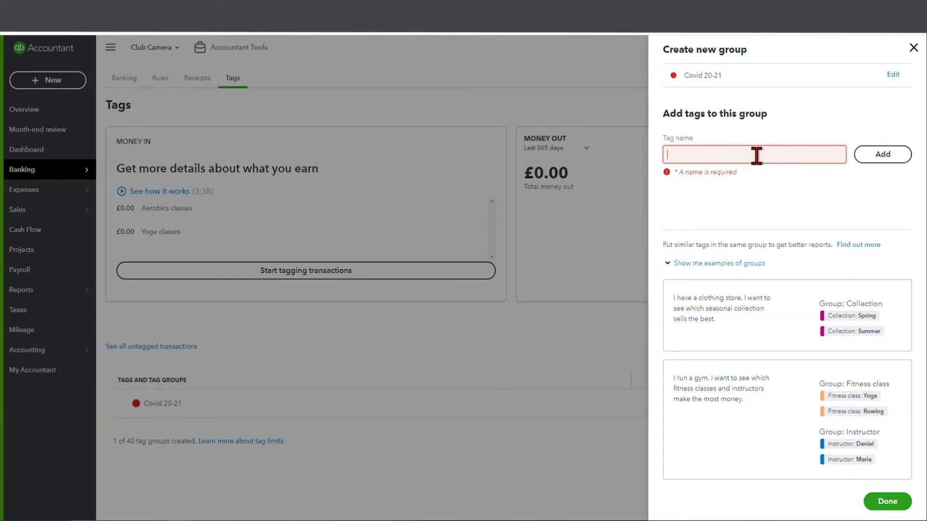
pyautogui.write('H&S')
pyautogui.click(855, 154)
pyautogui.click(729, 153)
pyautogui.write('He')
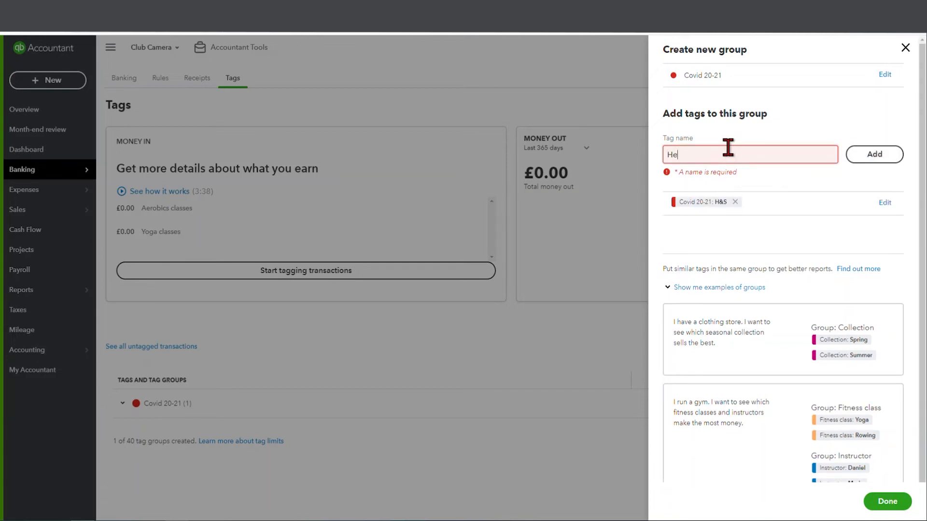
pyautogui.write('alth and Safety')
pyautogui.moveTo(765, 159); pyautogui.dragTo(657, 155)
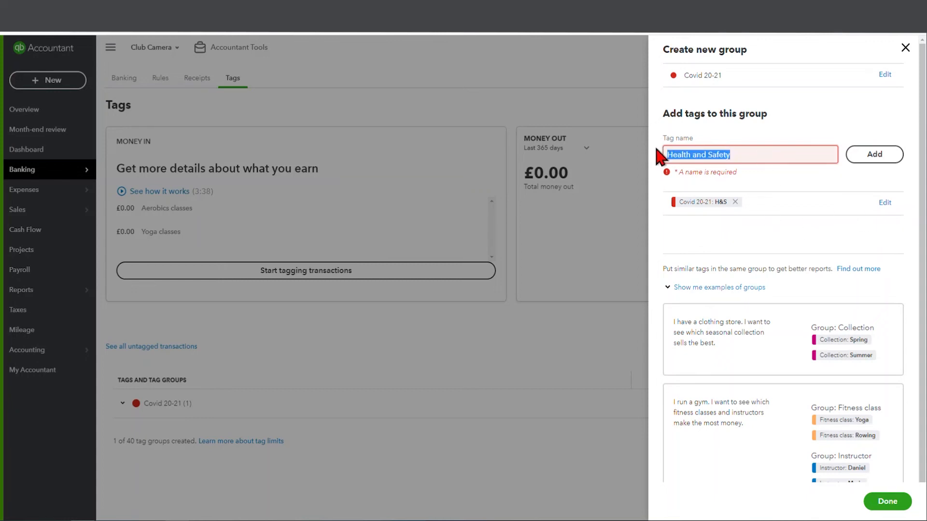
pyautogui.press('BackSpace')
# Step: Add a tag named "IT Costs" to the Covid 20-21 group
pyautogui.write('IT Co')
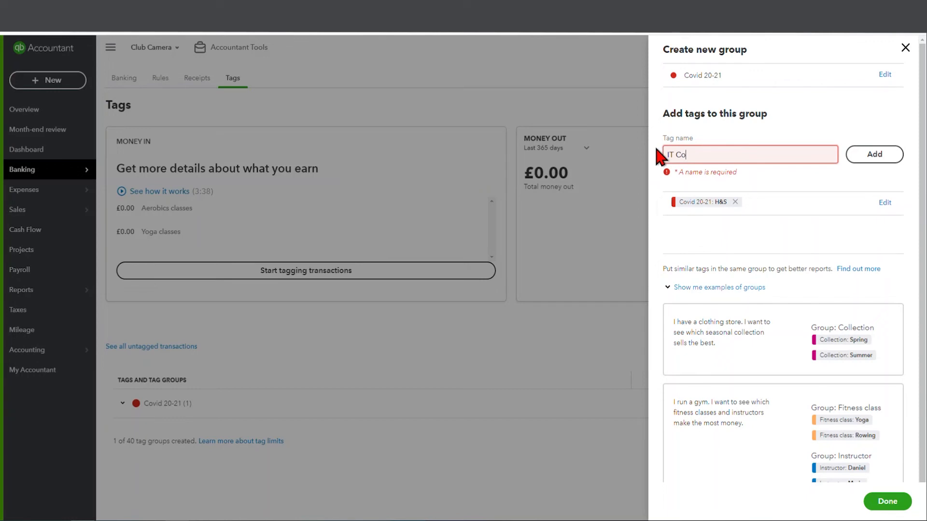
pyautogui.write('sts')
pyautogui.click(872, 160)
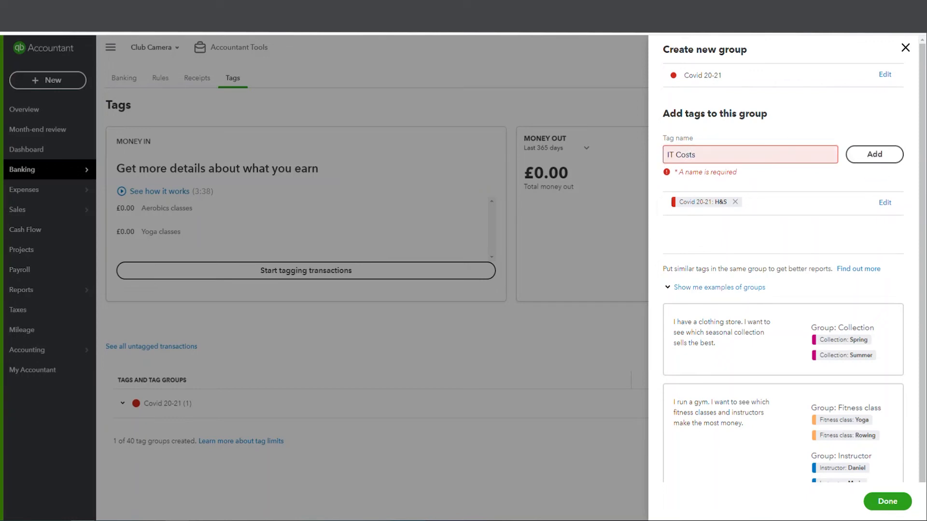
# Step: Add a tag named "Equipment" to the Covid 20-21 group and finish setting up the group
pyautogui.click(716, 154)
pyautogui.write('Co')
pyautogui.press('BackSpace')
pyautogui.press('BackSpace')
pyautogui.write('Equipment')
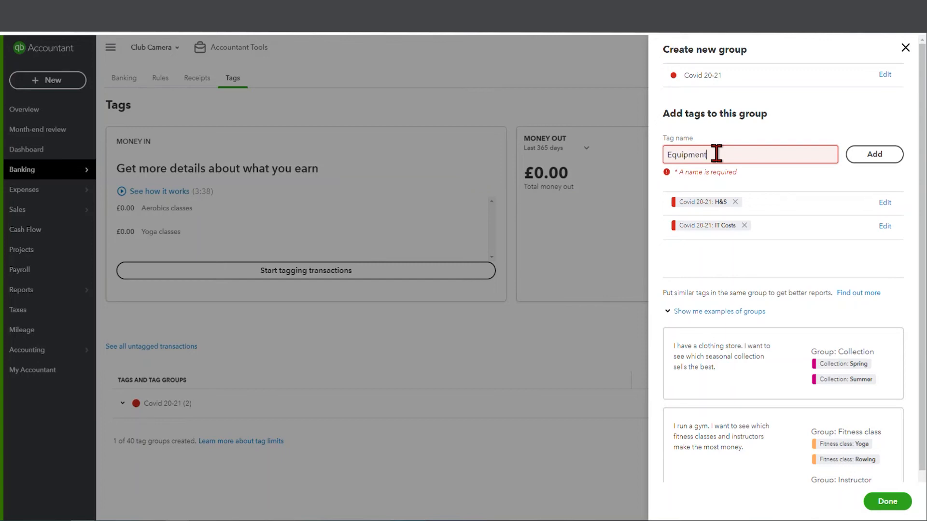
pyautogui.click(879, 168)
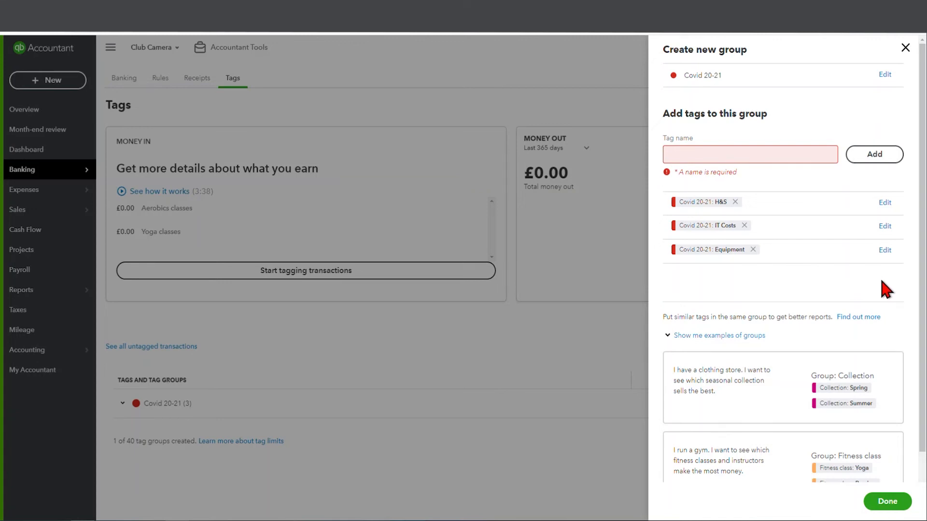
pyautogui.click(879, 501)
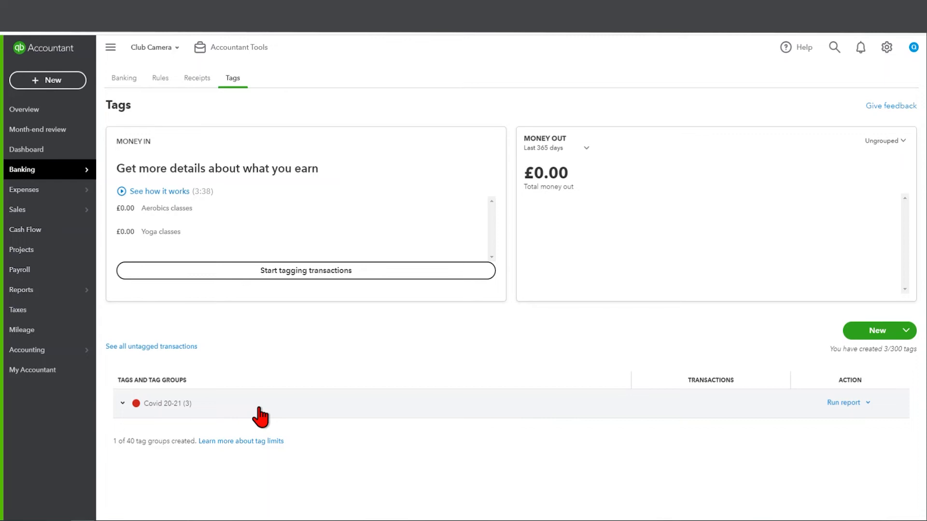
# Step: Create and save a second tag group named "Sales Reps", keeping the default blue colour
pyautogui.click(873, 333)
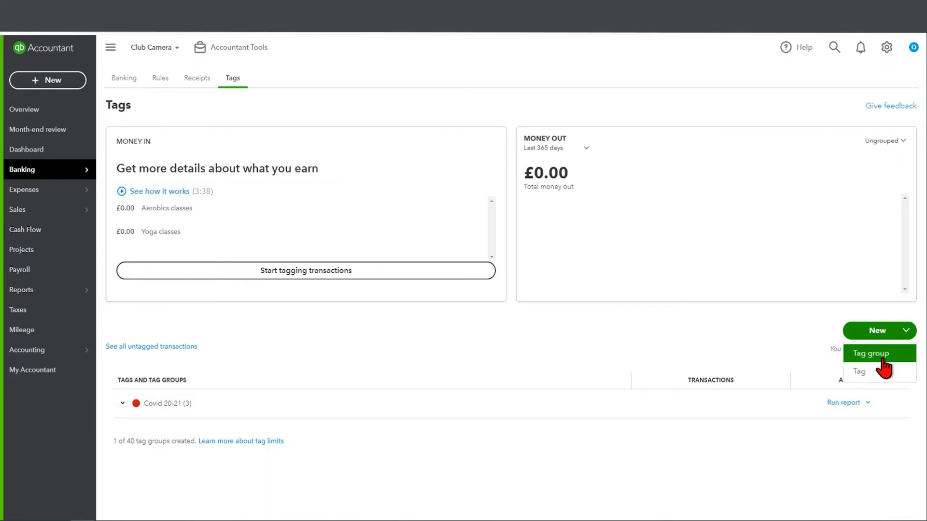
pyautogui.click(882, 355)
pyautogui.click(718, 98)
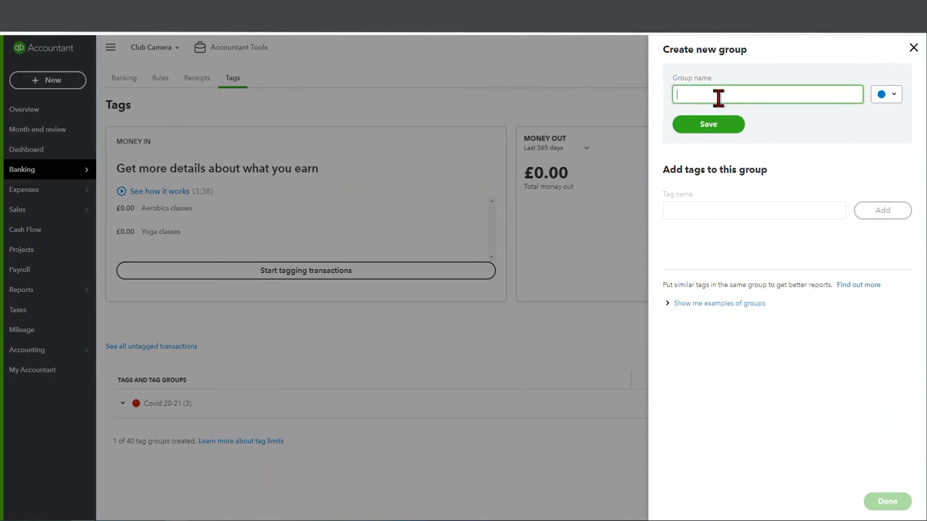
pyautogui.write('Sales Reps')
pyautogui.click(712, 130)
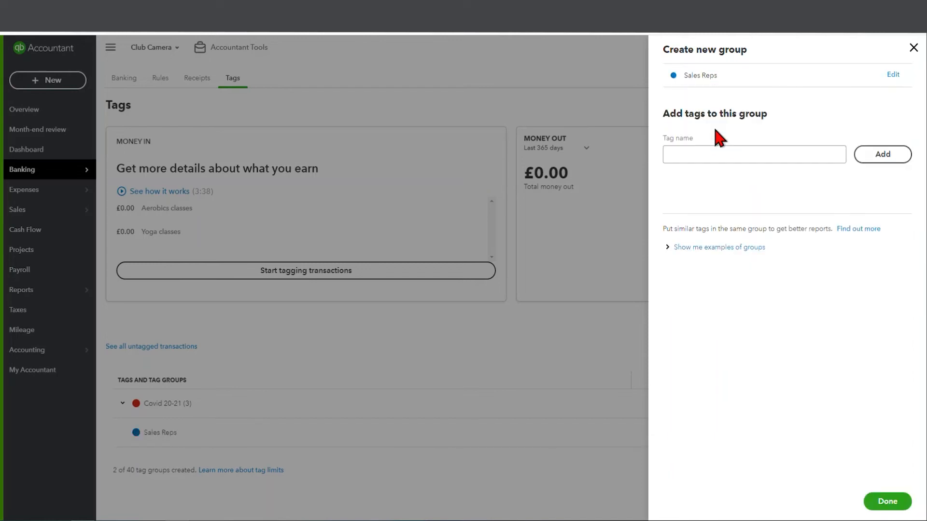
# Step: Add two tags to the Sales Reps group, one with each sales rep's first name, and finish the group
pyautogui.click(816, 155)
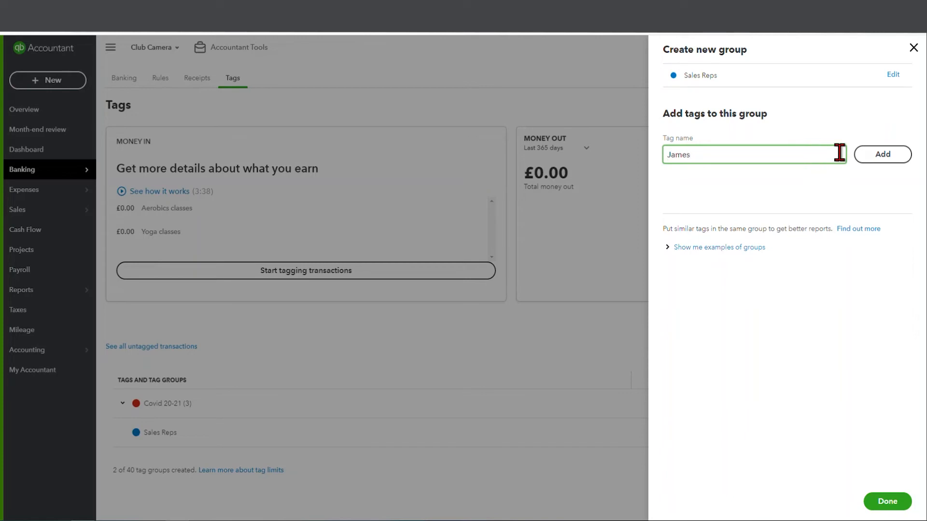
pyautogui.click(879, 158)
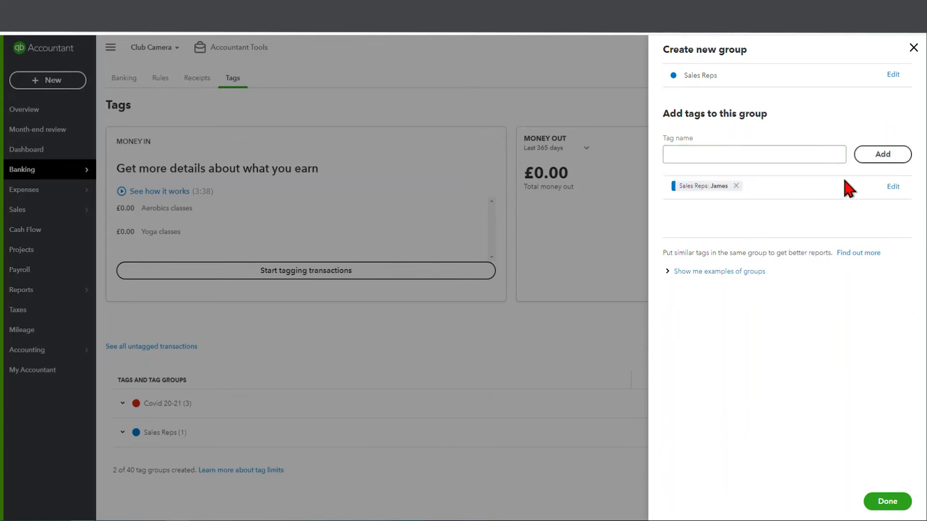
pyautogui.click(782, 158)
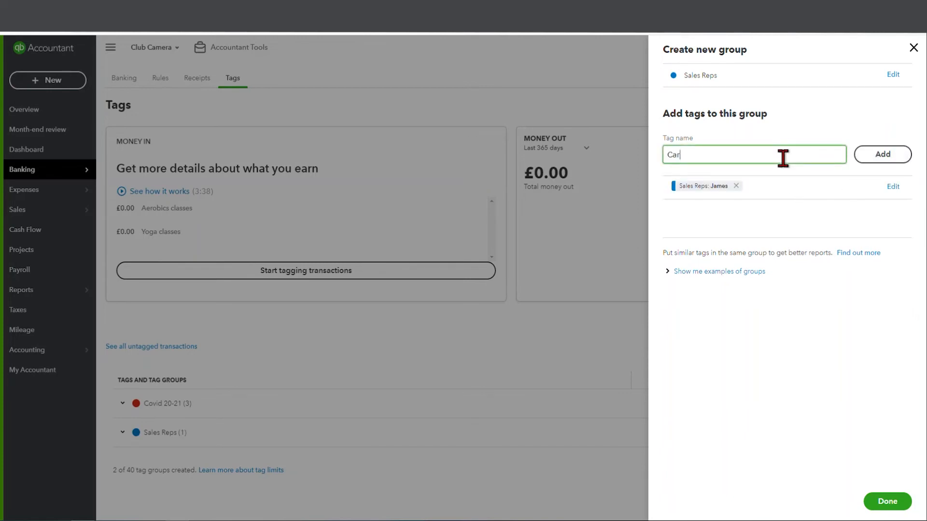
pyautogui.click(879, 160)
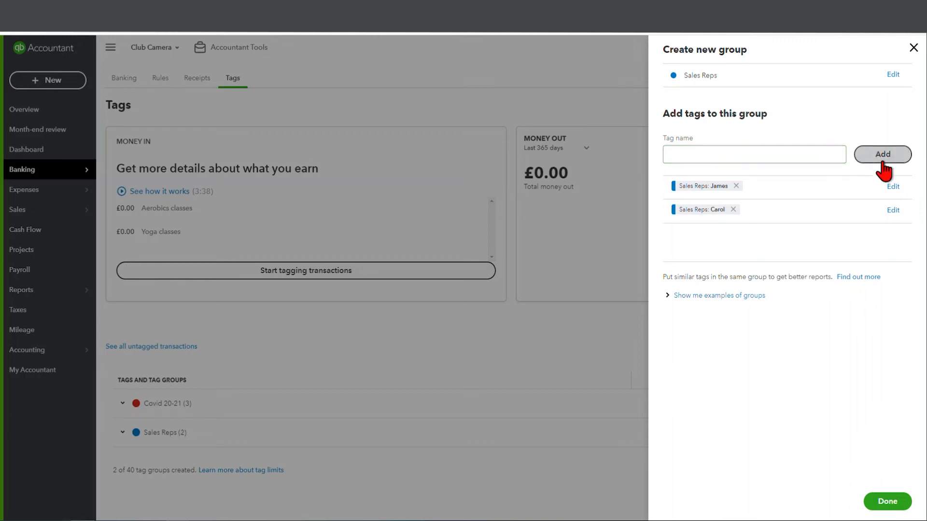
pyautogui.click(885, 506)
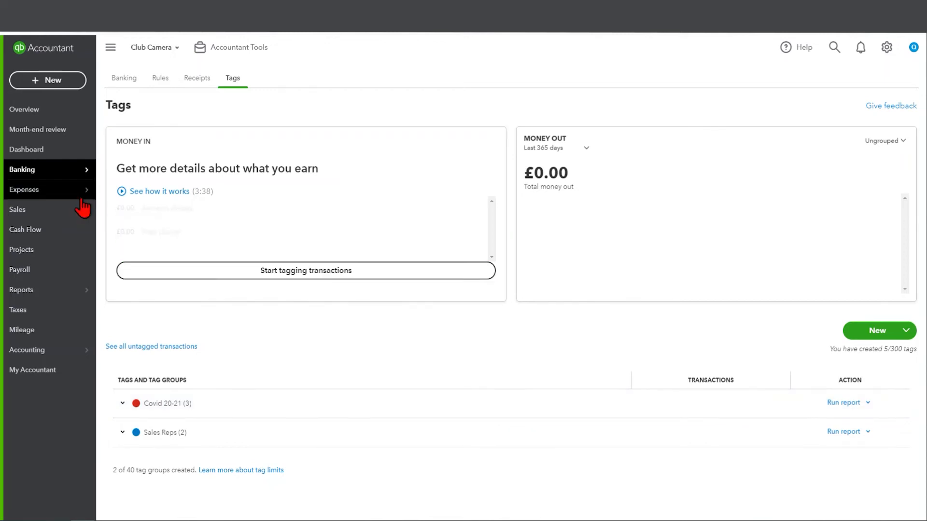
# Step: Open the supplier Costco and check the categories assigned to its expense and its bill
pyautogui.moveTo(80, 199)
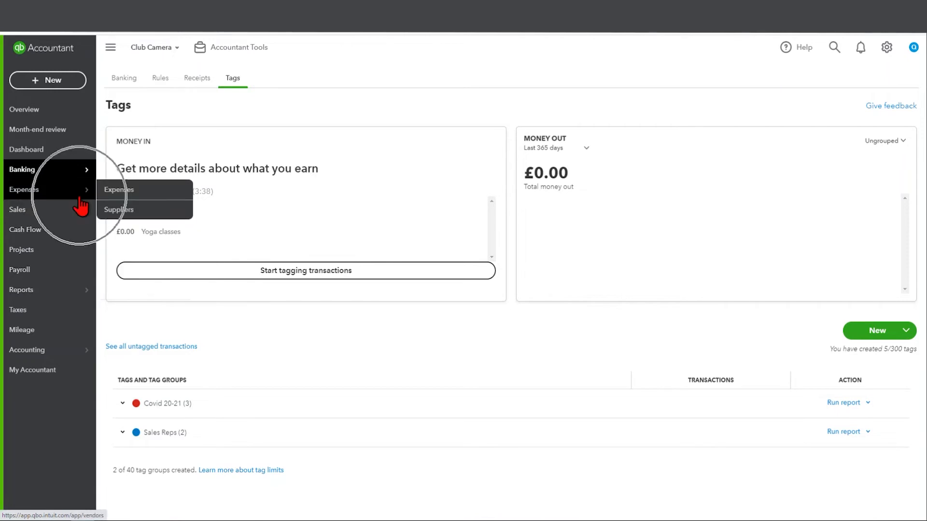
pyautogui.click(124, 216)
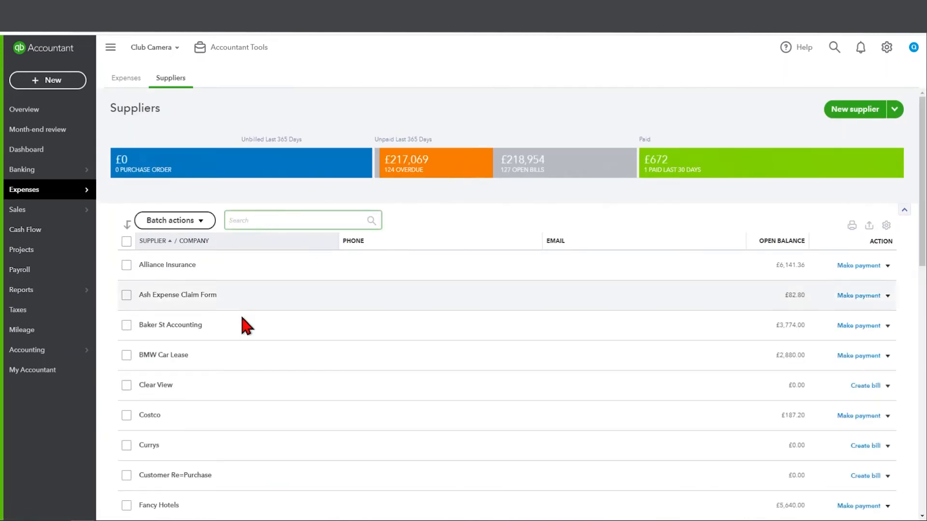
pyautogui.click(150, 417)
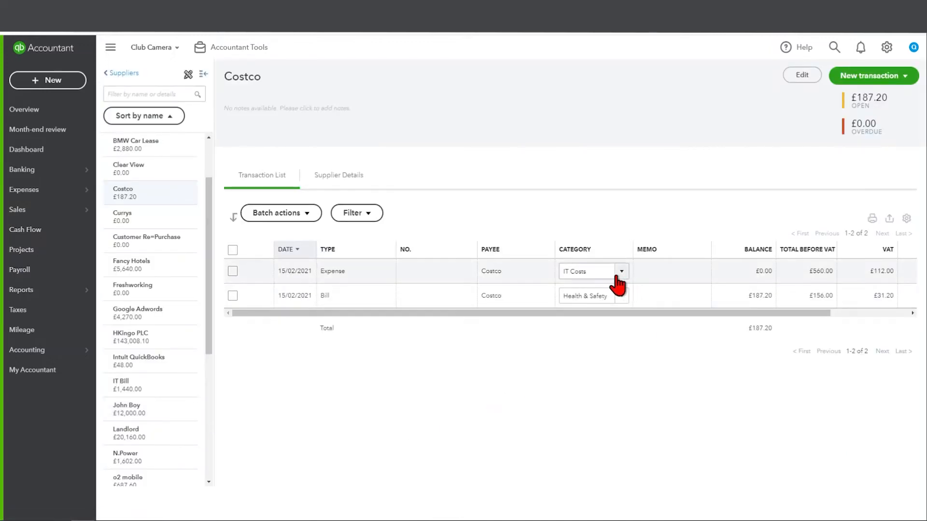
pyautogui.click(597, 270)
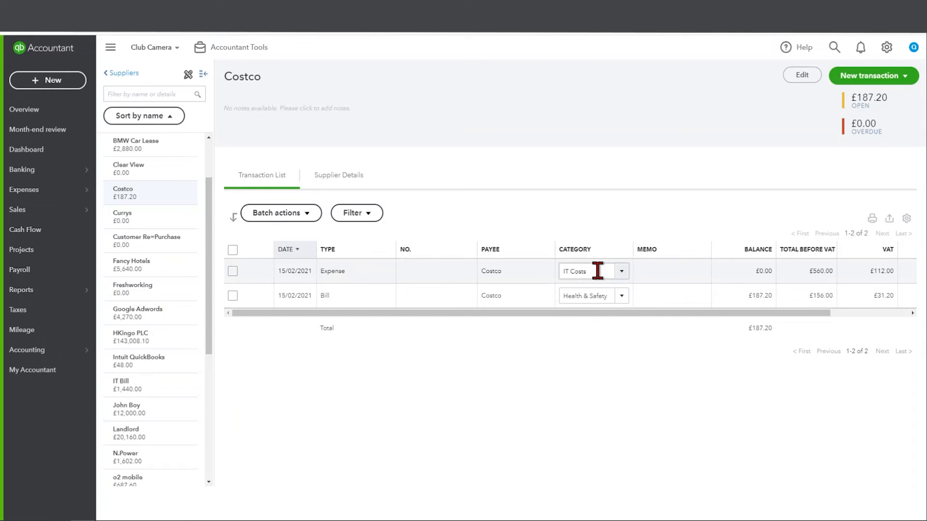
pyautogui.click(598, 295)
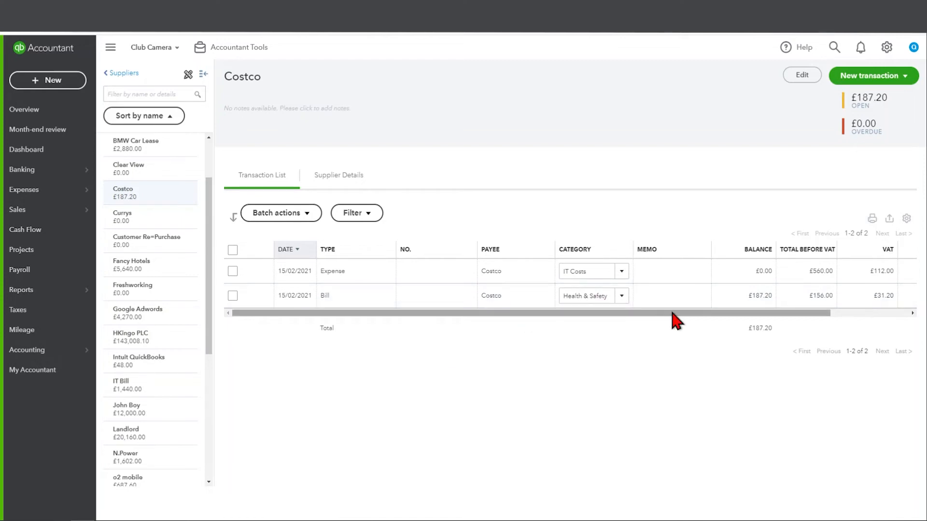
# Step: Tag the Costco Health & Safety bill with Covid 20-21: H&S, then save and close the bill
pyautogui.click(787, 298)
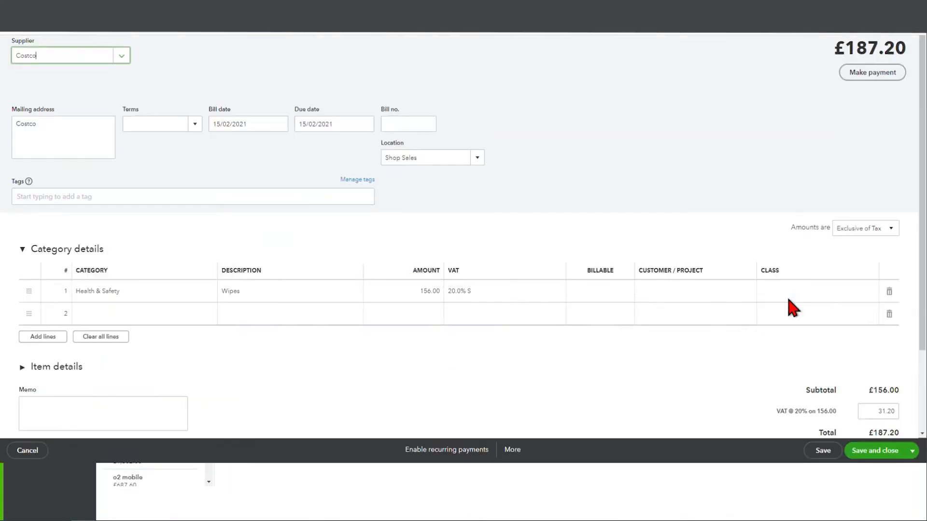
pyautogui.press('ctrl')
pyautogui.press('ctrl')
pyautogui.press('ctrl')
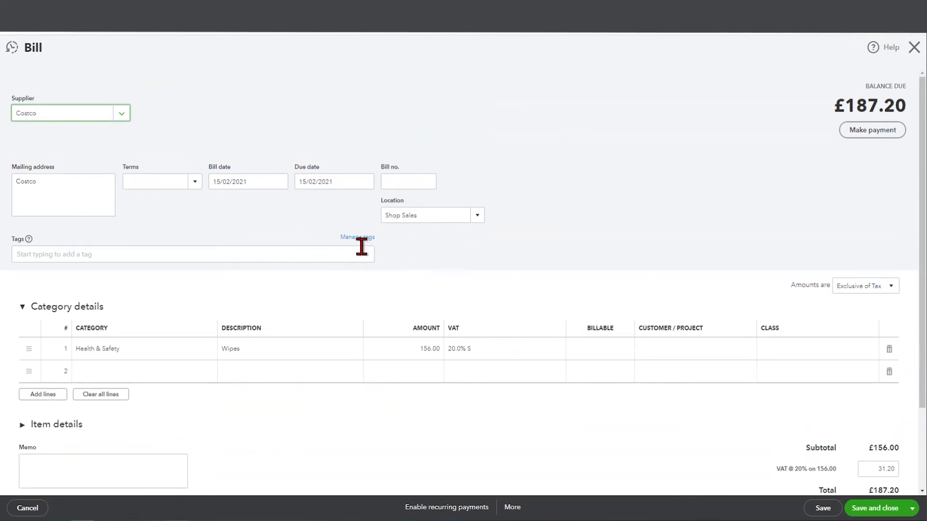
pyautogui.click(268, 252)
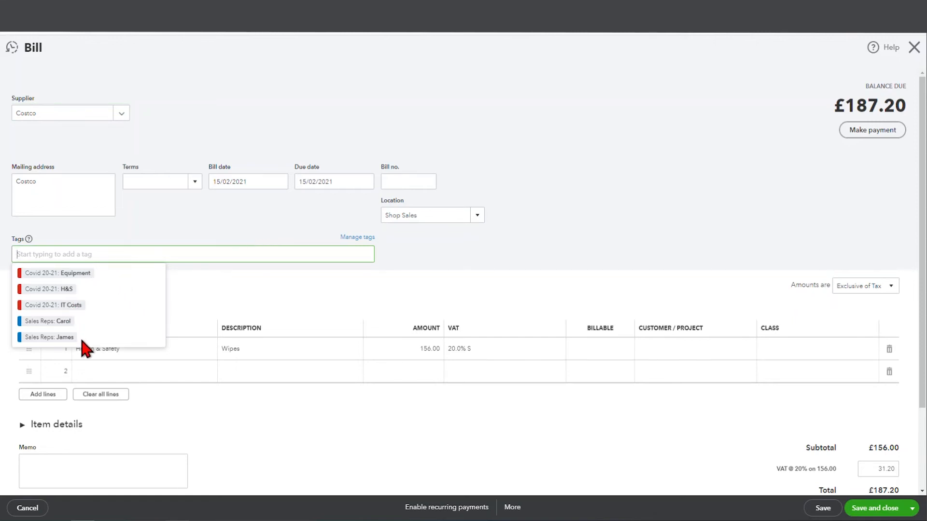
pyautogui.click(64, 289)
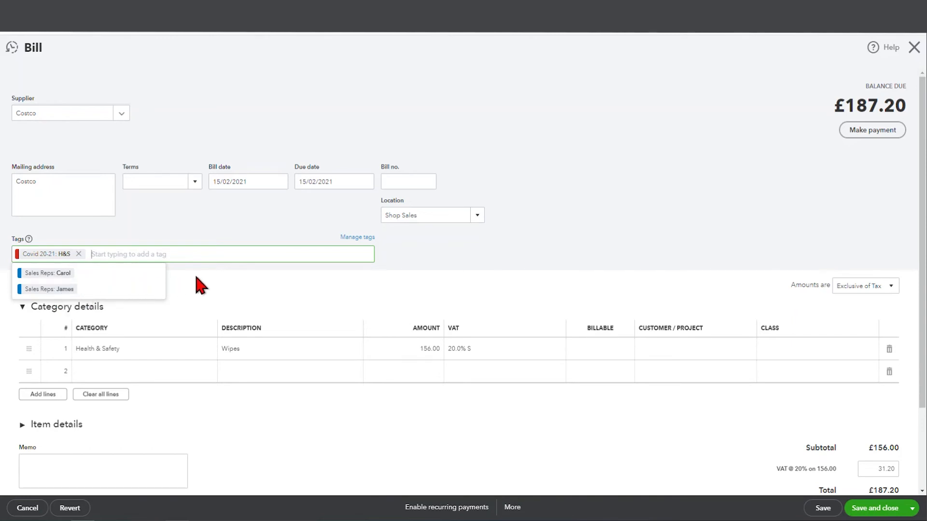
pyautogui.click(577, 256)
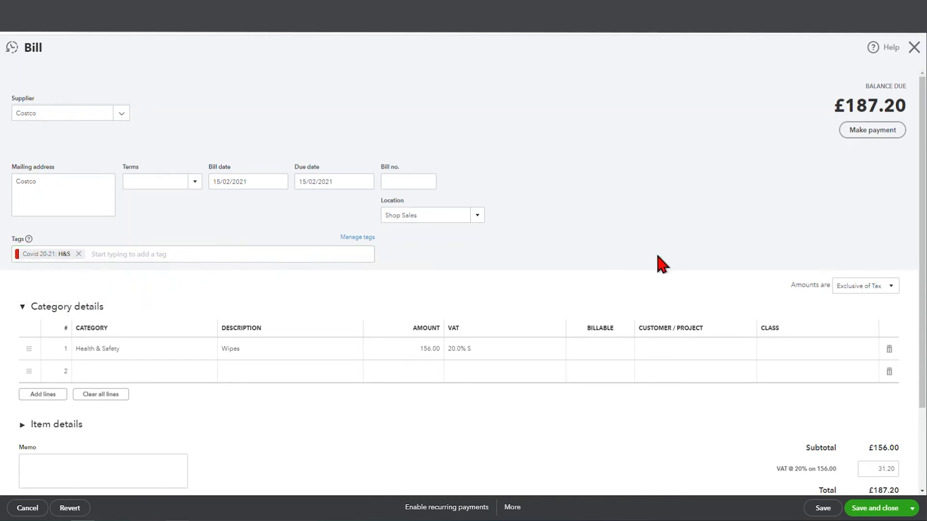
pyautogui.click(894, 515)
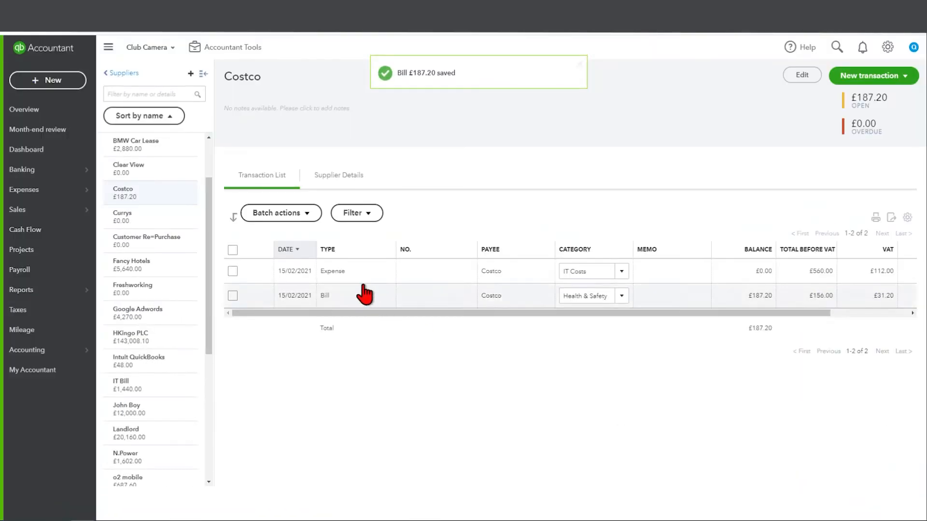
# Step: Tag the Costco IT Costs expense with Covid 20-21: IT Costs, and save and close the expense
pyautogui.click(432, 274)
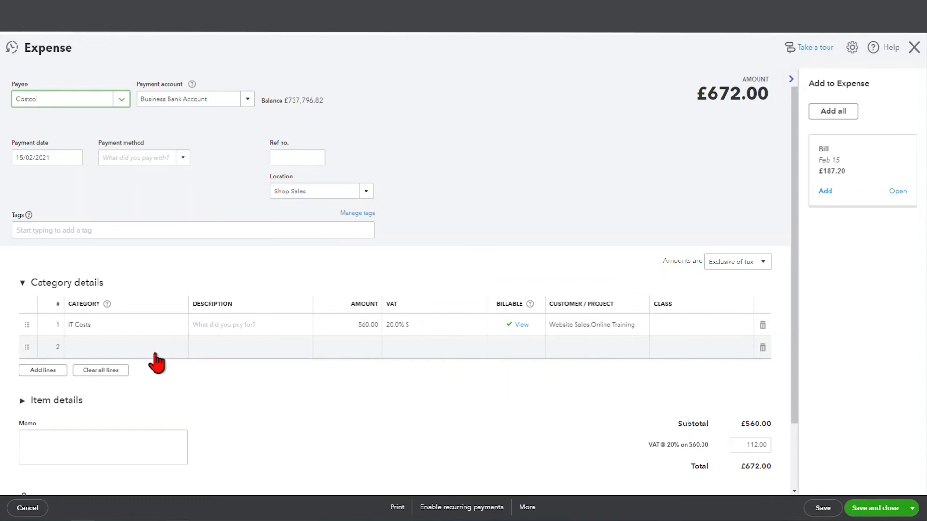
pyautogui.click(186, 230)
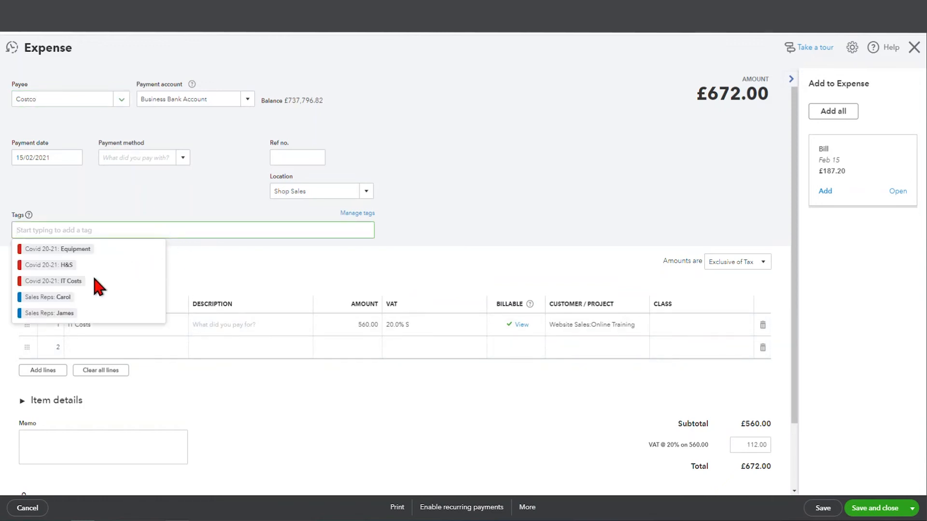
pyautogui.click(72, 282)
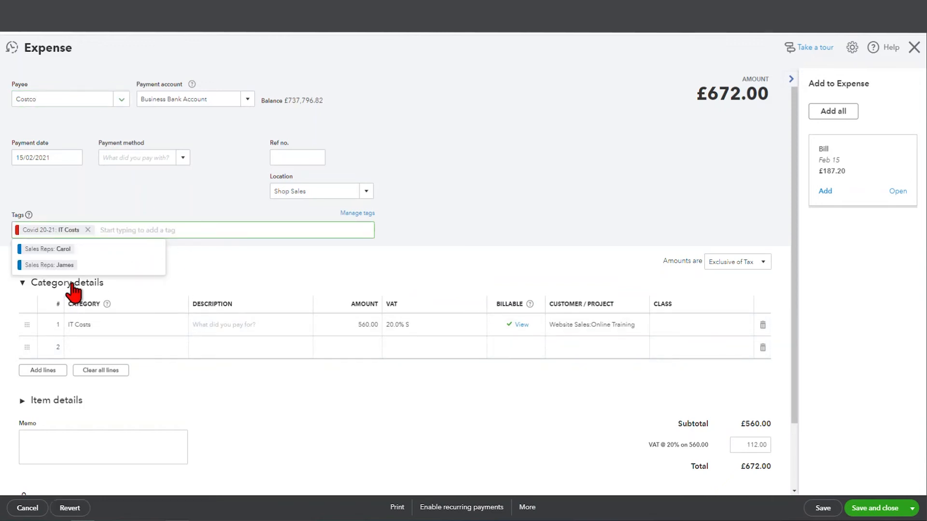
pyautogui.click(863, 509)
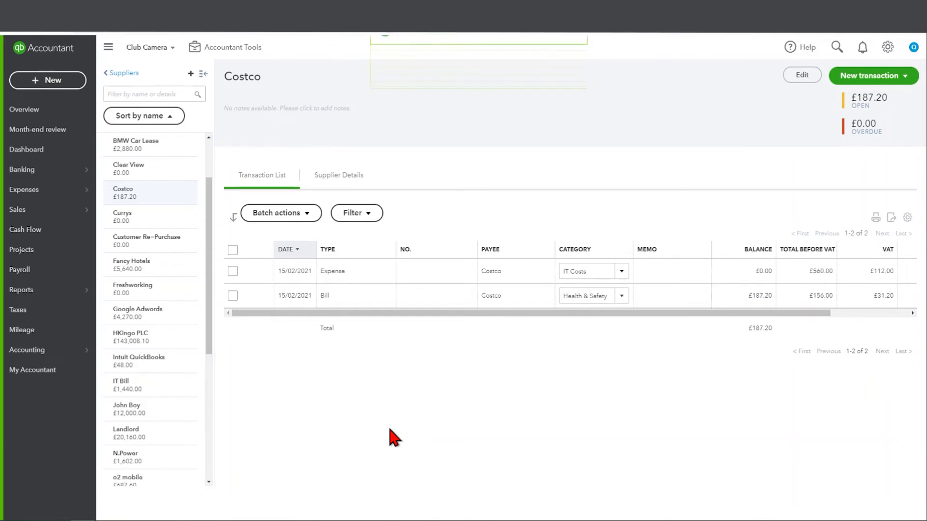
# Step: Open the Business Bank Account transactions for review and sort them by description in ascending order
pyautogui.moveTo(42, 179)
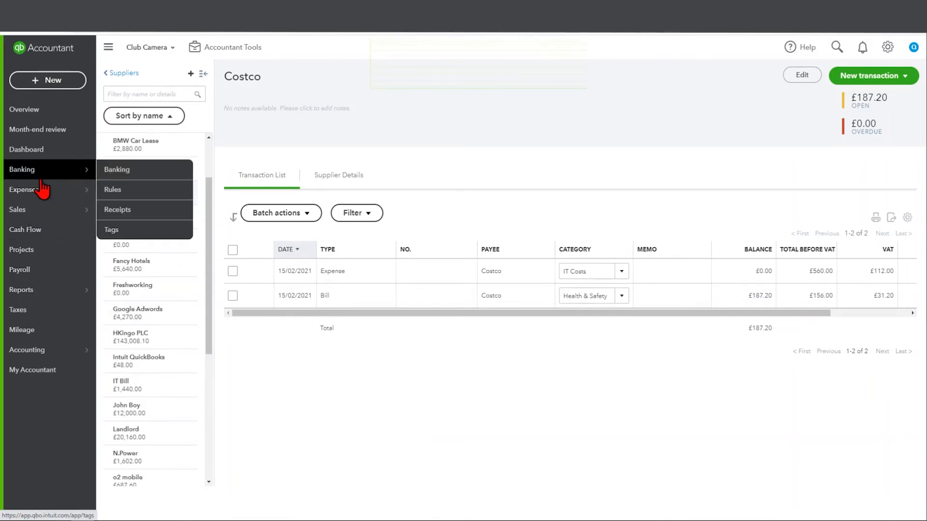
pyautogui.click(129, 170)
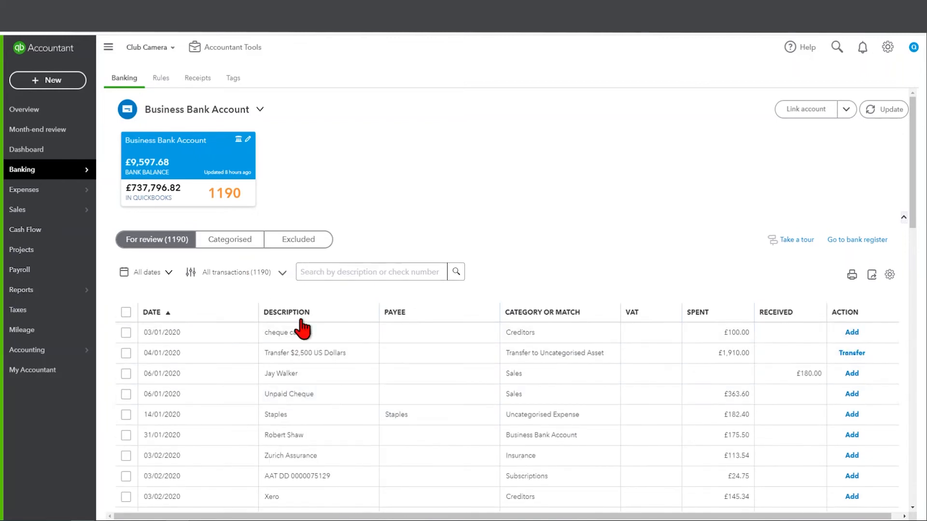
pyautogui.click(287, 312)
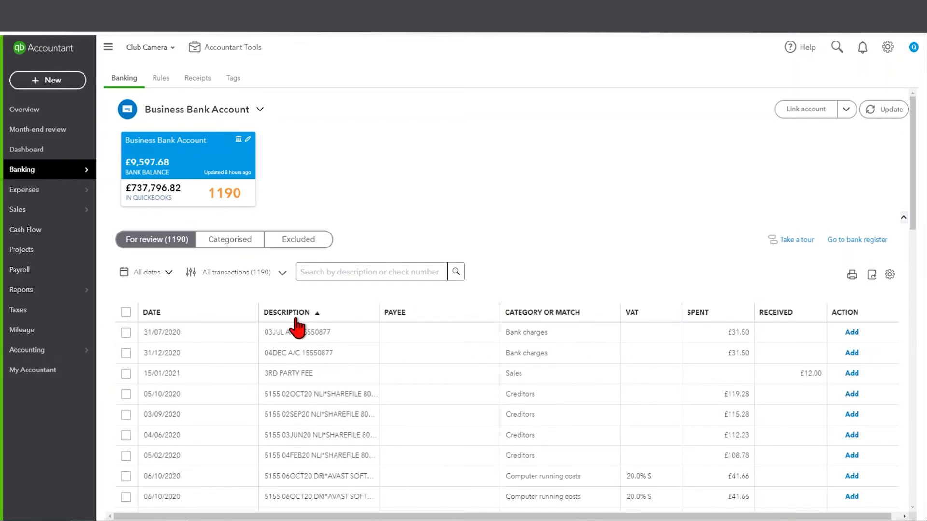
pyautogui.click(298, 315)
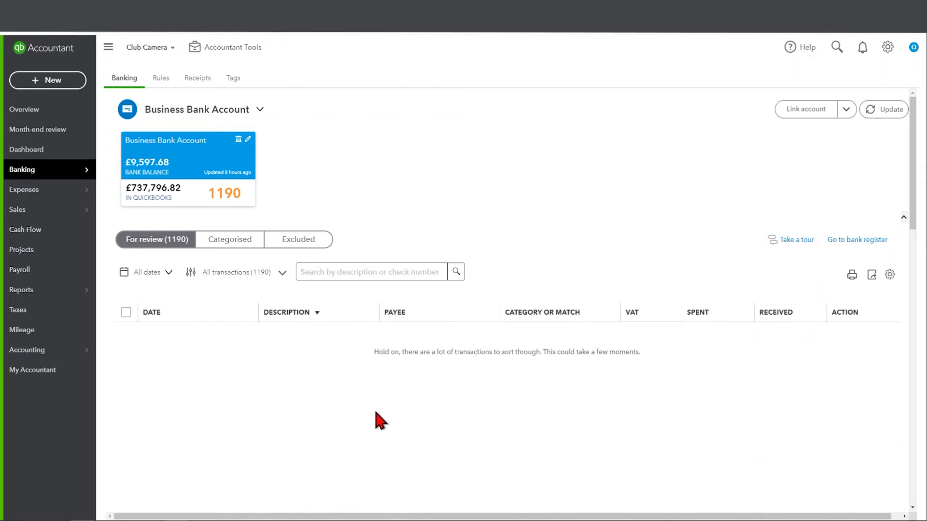
pyautogui.click(311, 315)
pyautogui.scroll(-8, 341, 418)
pyautogui.scroll(-10, 347, 418)
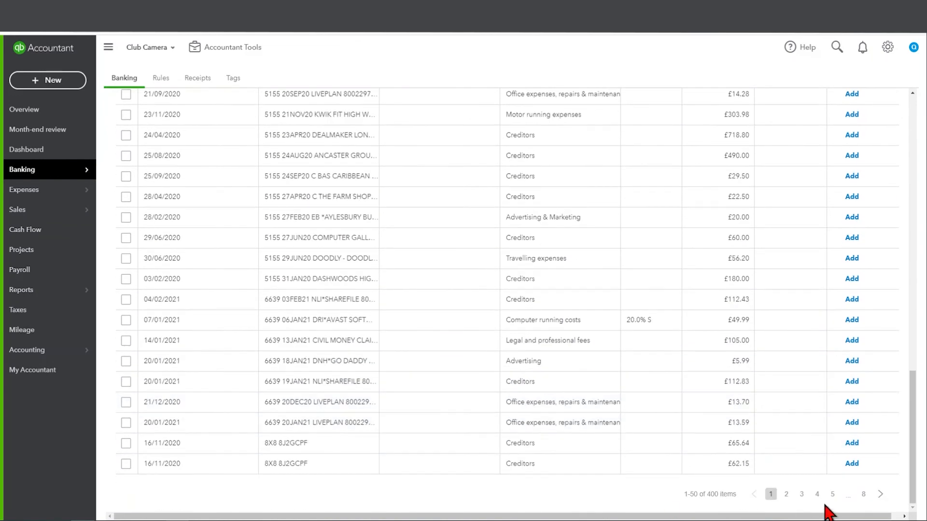
# Step: Search the bank transactions for review for "currys"
pyautogui.scroll(15, 575, 372)
pyautogui.click(386, 145)
pyautogui.write('curry')
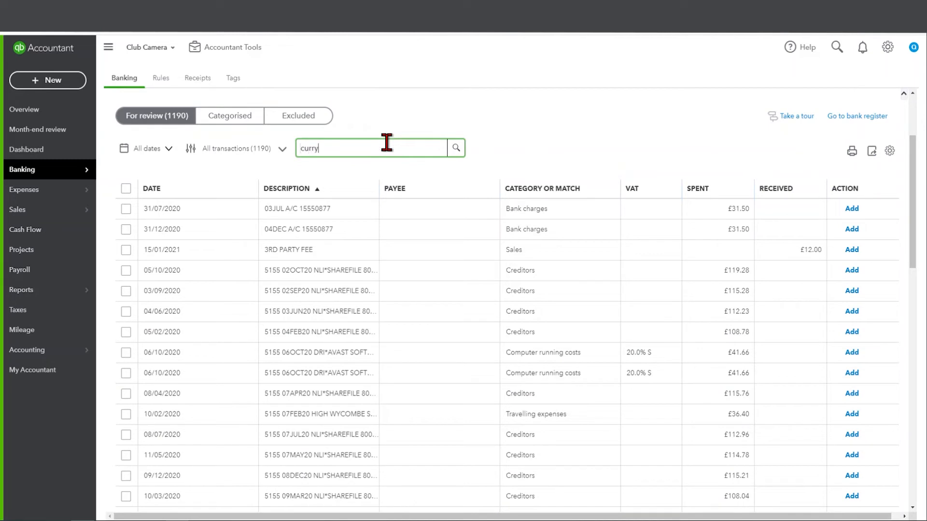
pyautogui.write('s')
pyautogui.click(456, 149)
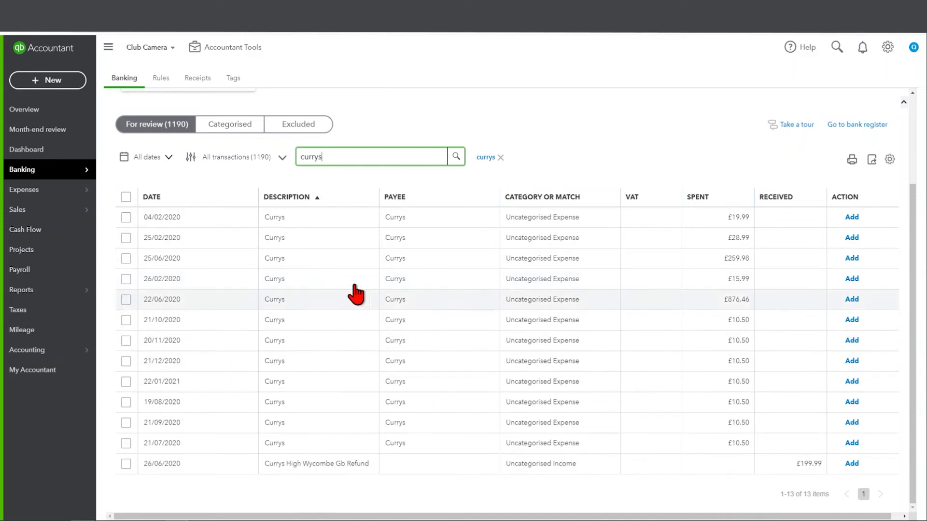
# Step: Tag the £259.98 Currys transaction dated 25/06/2020 with Covid 20-21: Equipment and try to add it
pyautogui.click(446, 225)
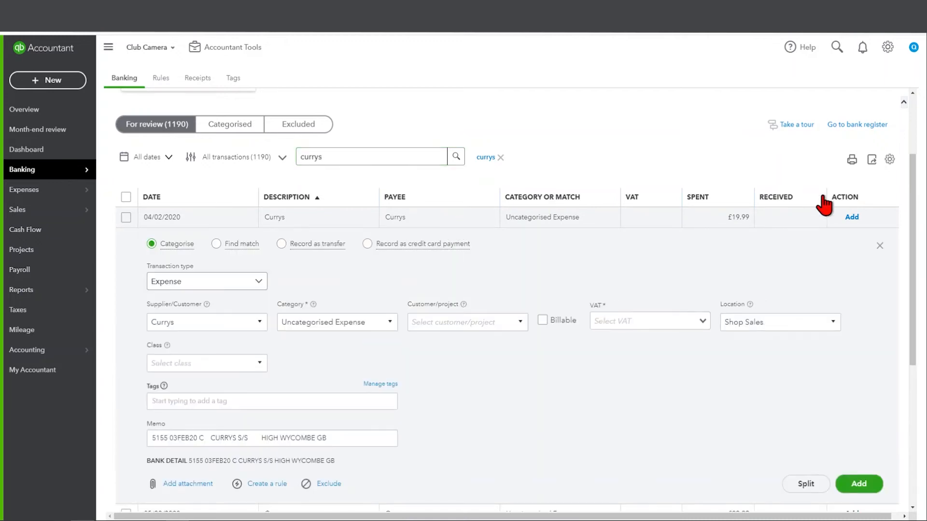
pyautogui.click(879, 247)
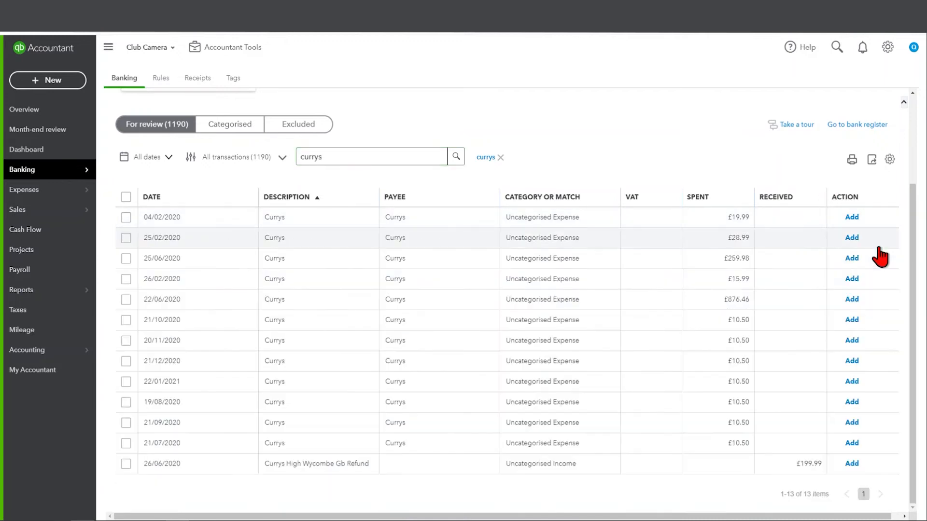
pyautogui.click(439, 263)
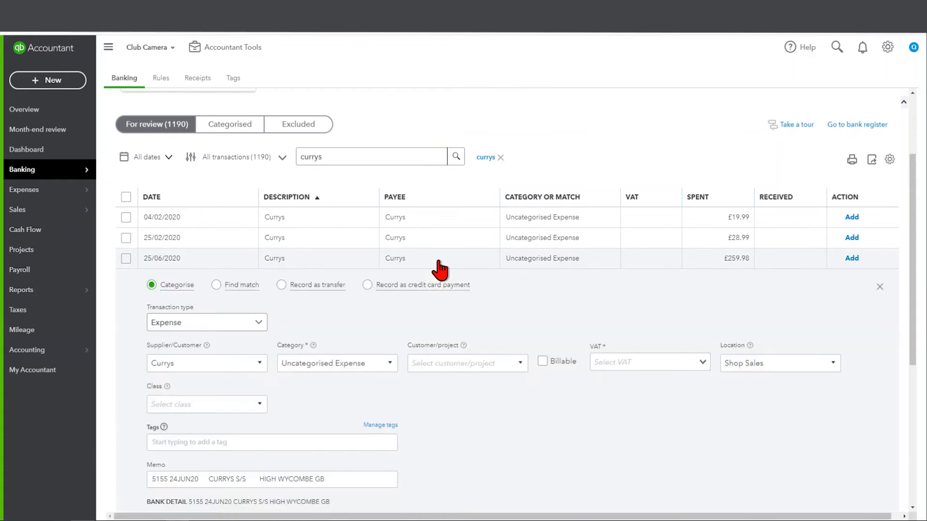
pyautogui.click(382, 443)
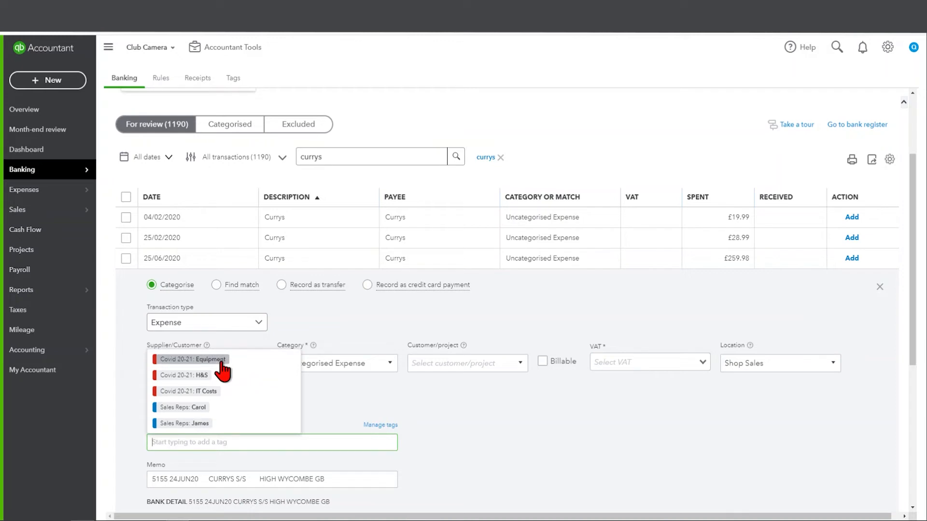
pyautogui.click(222, 363)
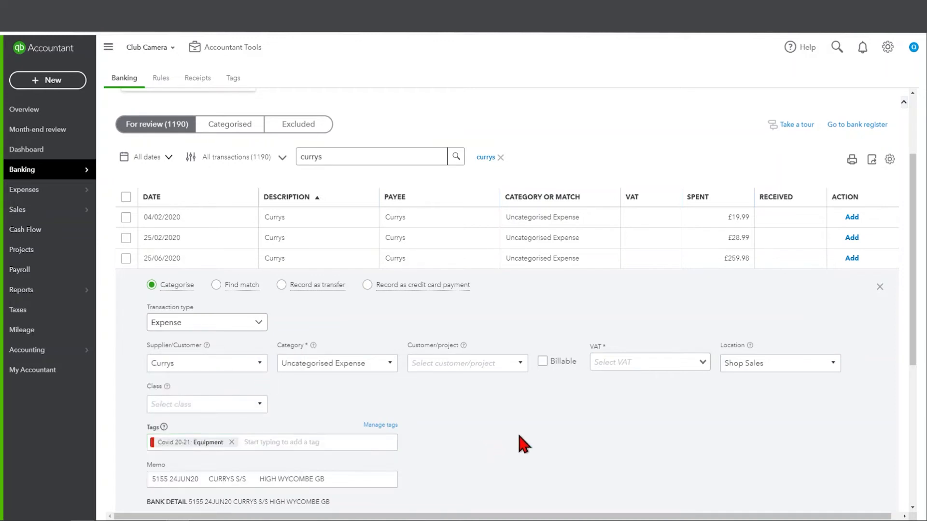
pyautogui.scroll(-3, 842, 415)
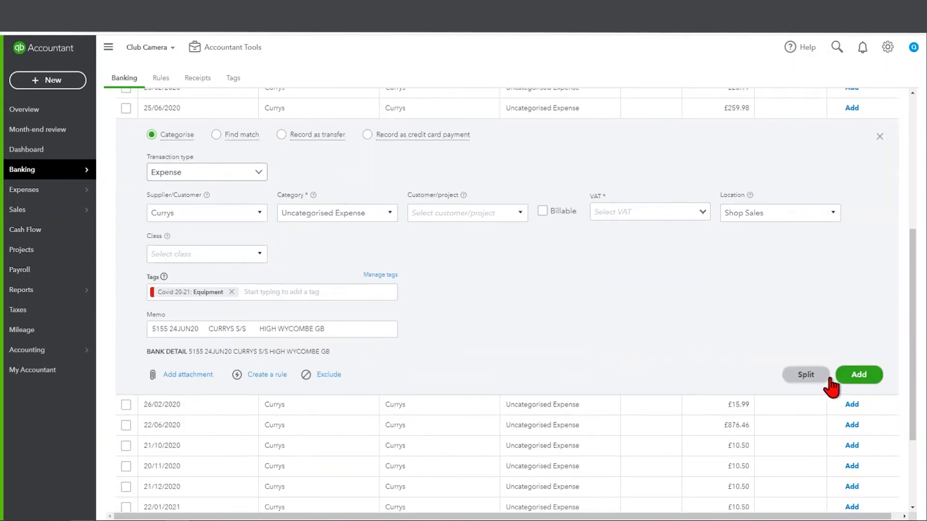
pyautogui.click(854, 380)
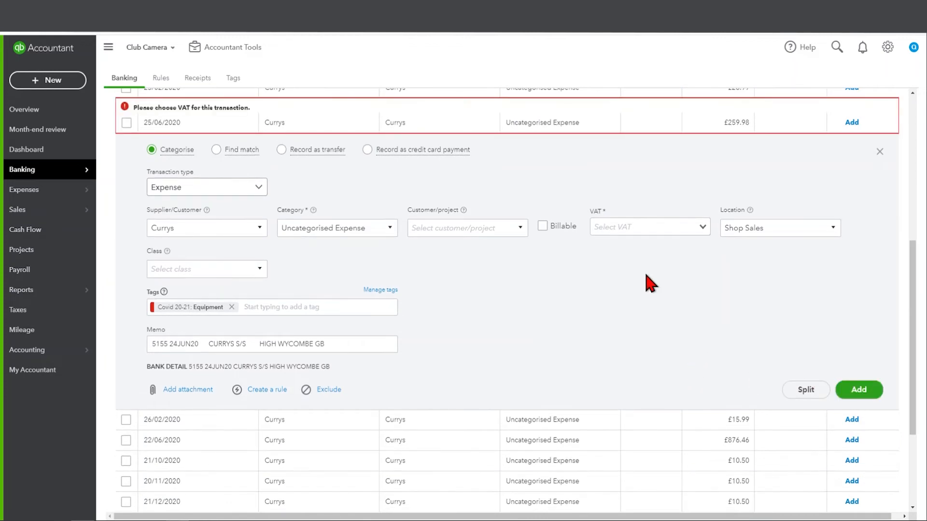
# Step: Set the VAT of the £259.98 Currys transaction to 20.0% S, add the transaction and dismiss the tag insights pop-up
pyautogui.click(616, 223)
pyautogui.write('s')
pyautogui.click(648, 280)
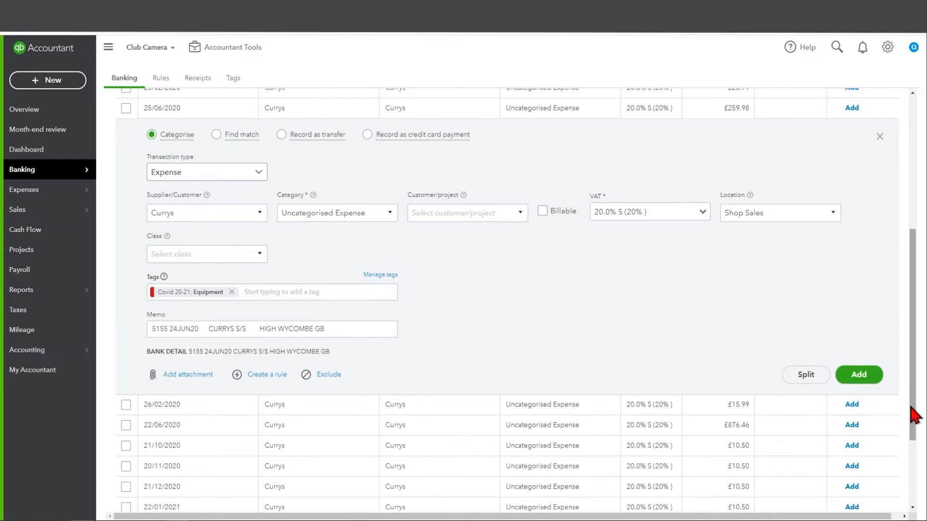
pyautogui.click(857, 379)
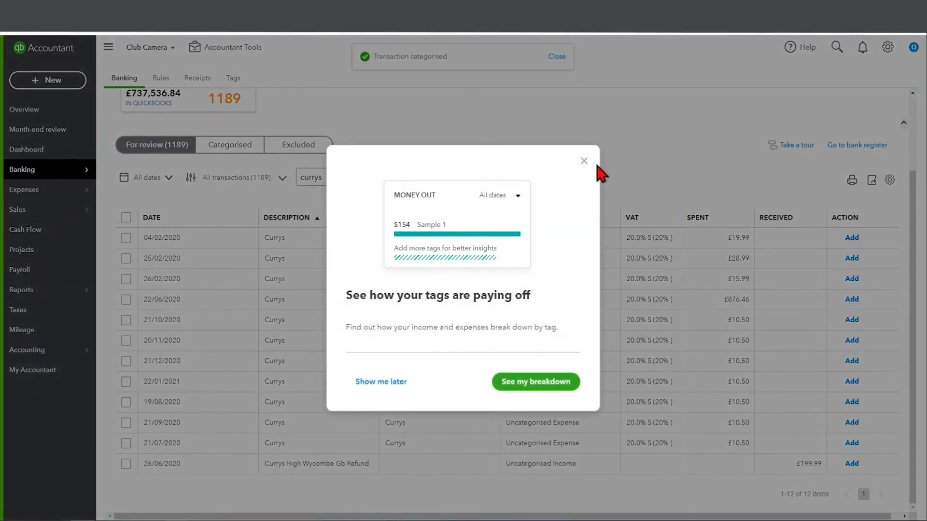
pyautogui.click(584, 160)
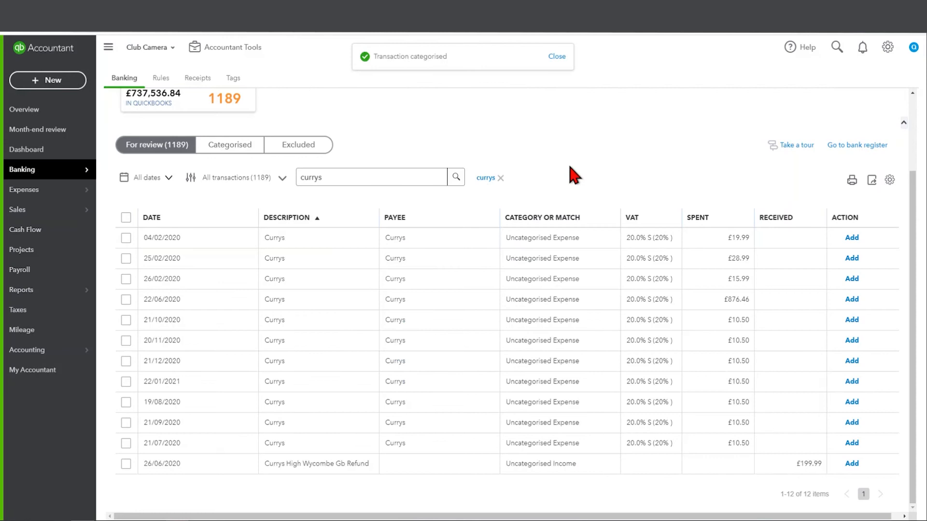
# Step: Check which fields can be updated in bulk for the first three Currys transactions, and cancel without applying changes
pyautogui.click(126, 237)
pyautogui.click(126, 258)
pyautogui.click(125, 279)
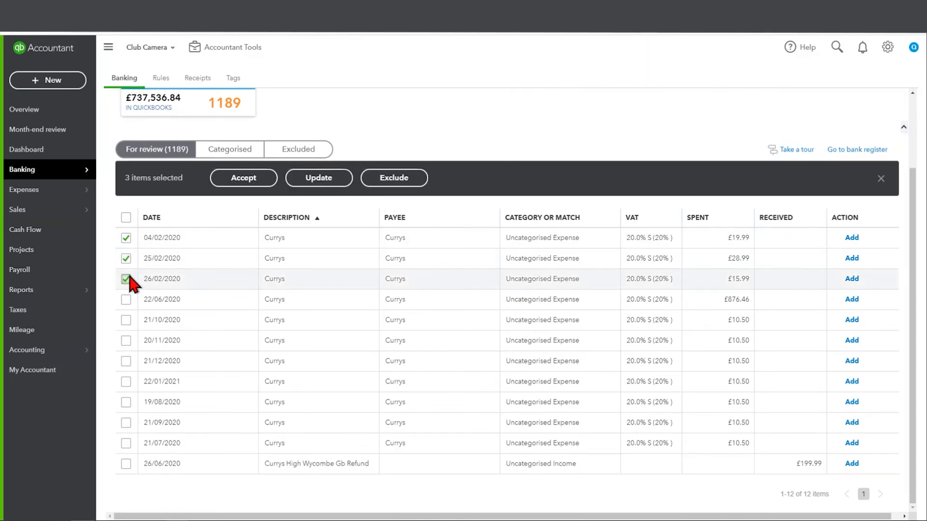
pyautogui.click(310, 185)
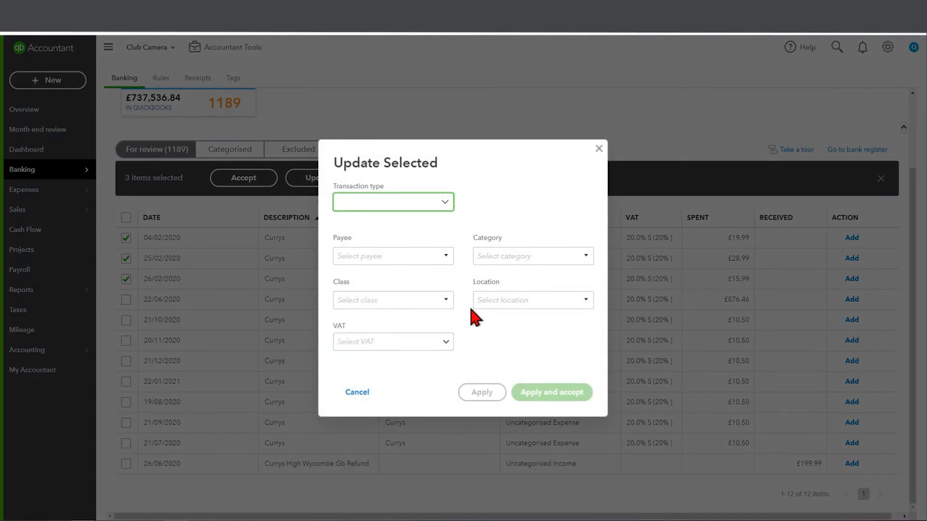
pyautogui.click(598, 149)
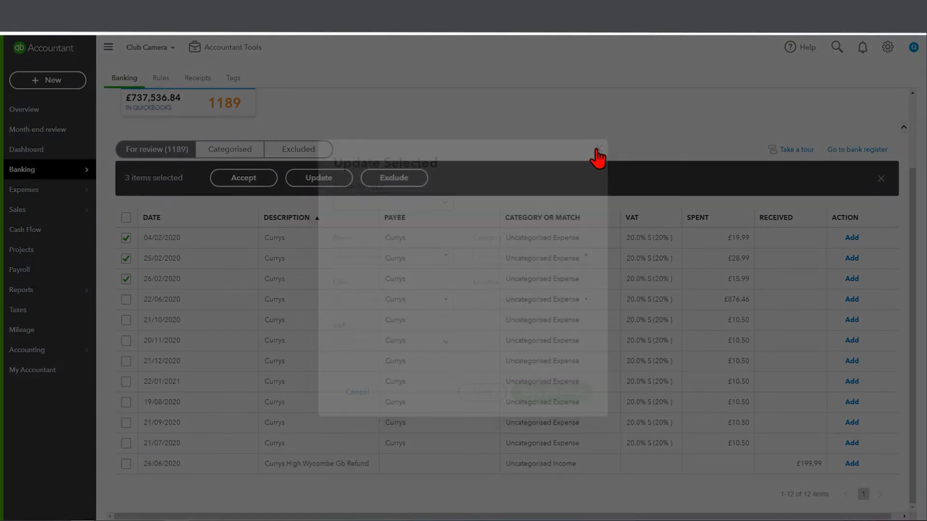
pyautogui.click(881, 179)
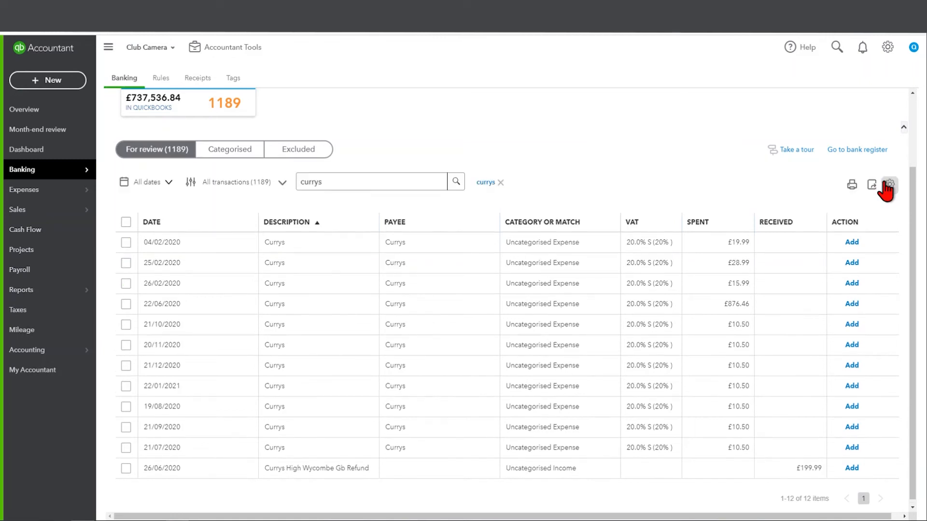
pyautogui.scroll(2, 602, 211)
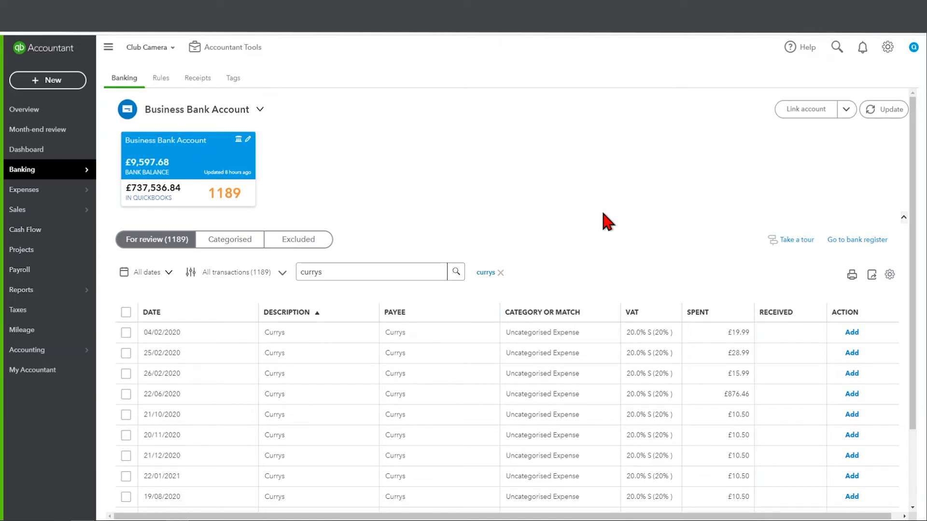
# Step: Run the transaction report for the Covid 20-21 tag group from the Tags page
pyautogui.moveTo(75, 220)
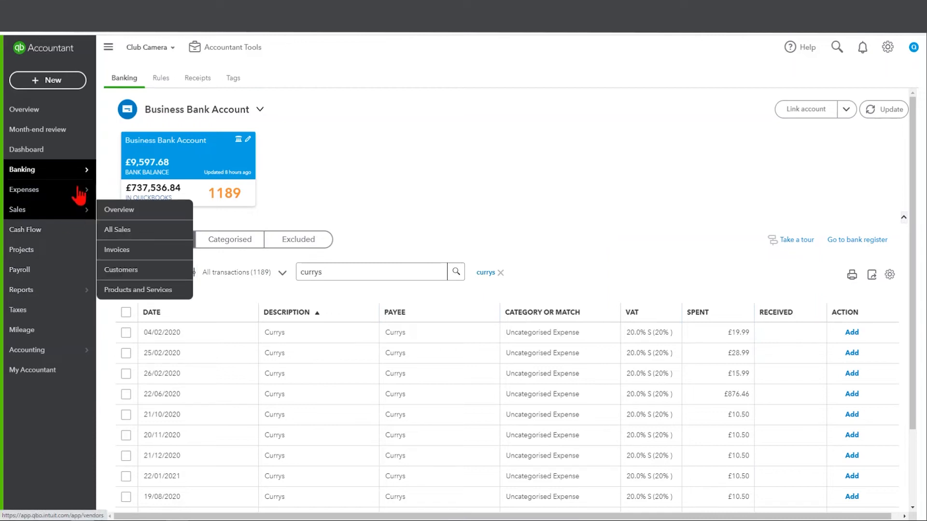
pyautogui.moveTo(82, 173)
pyautogui.click(131, 231)
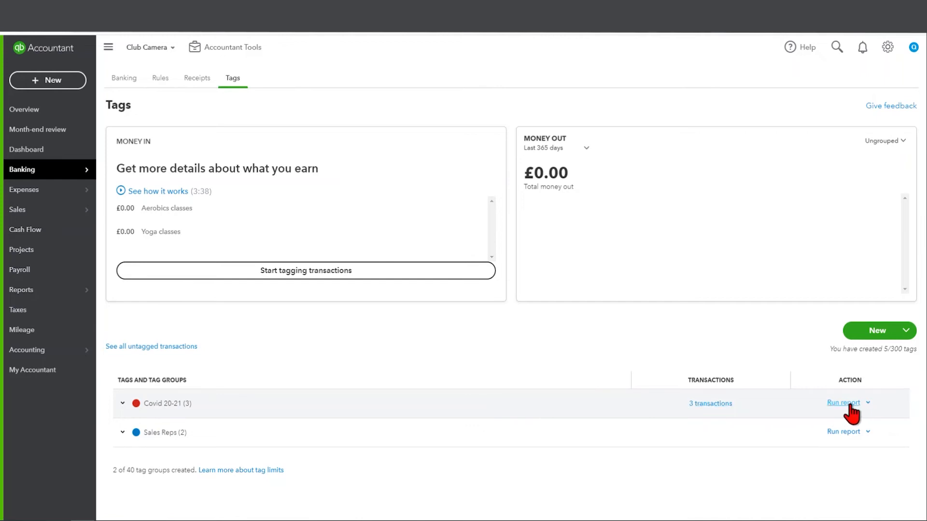
pyautogui.click(868, 403)
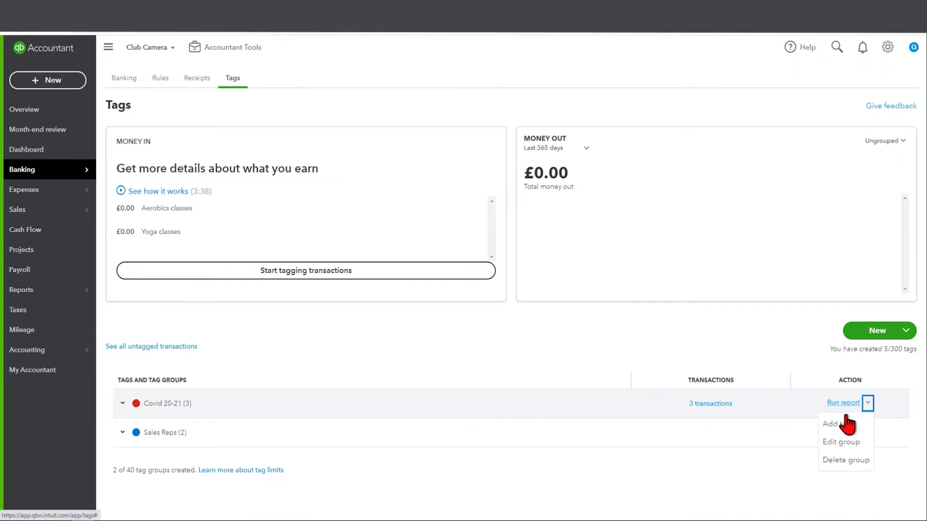
pyautogui.click(842, 404)
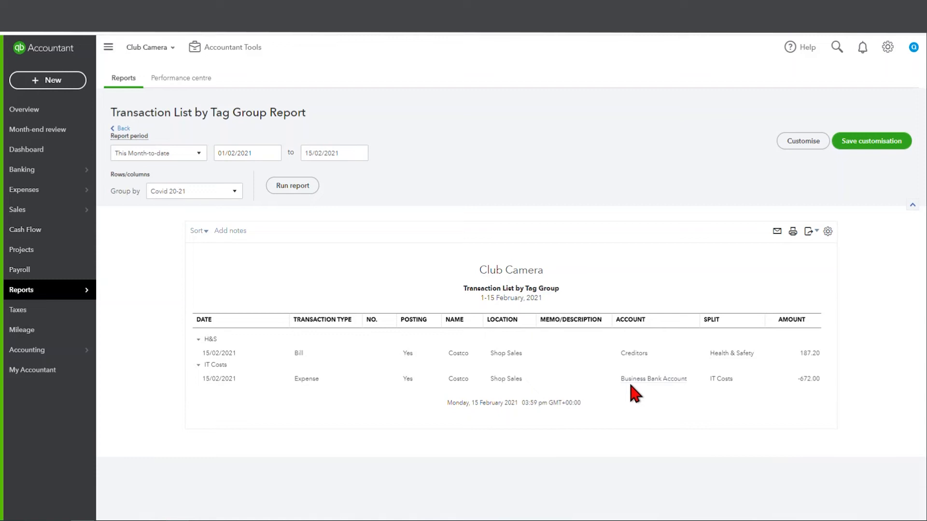
# Step: Search the reports for "tag" and open the Profit and Loss by Tag Group report
pyautogui.moveTo(73, 296)
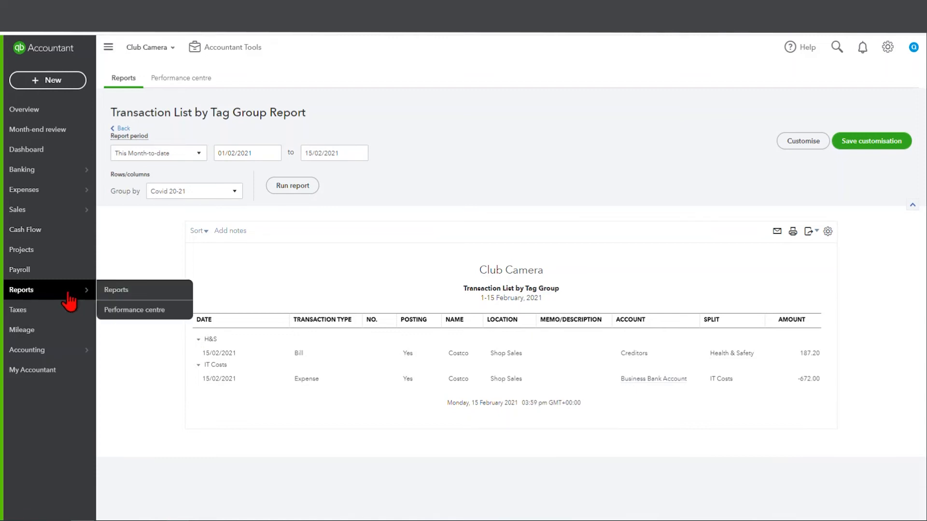
pyautogui.click(120, 292)
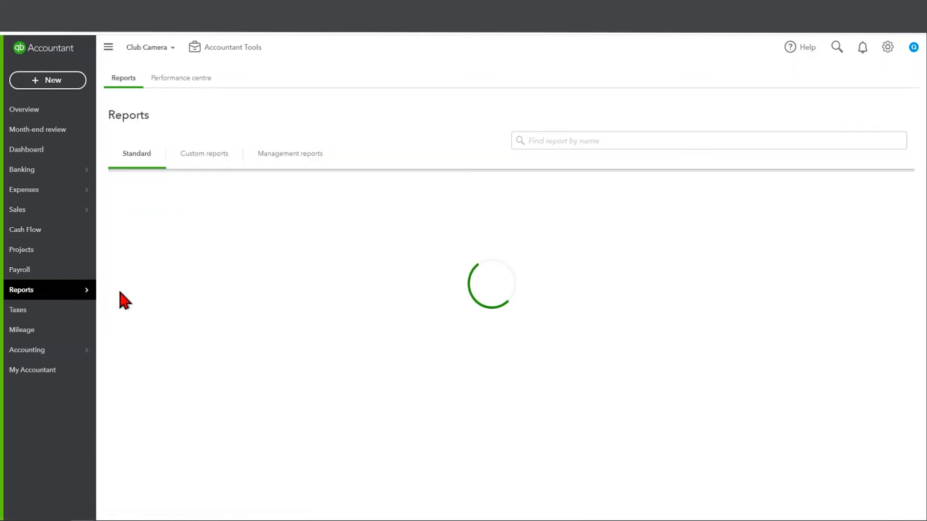
pyautogui.click(559, 143)
pyautogui.write('tag')
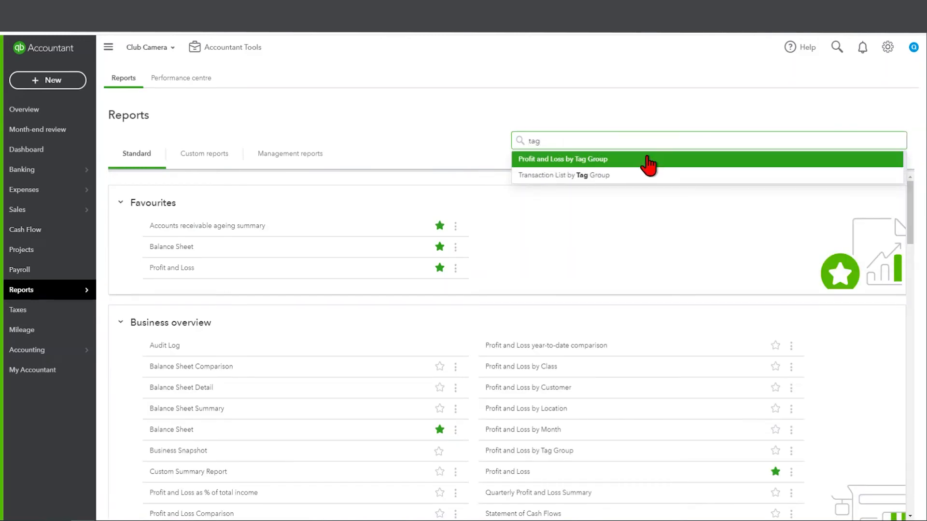
pyautogui.click(617, 162)
pyautogui.click(611, 164)
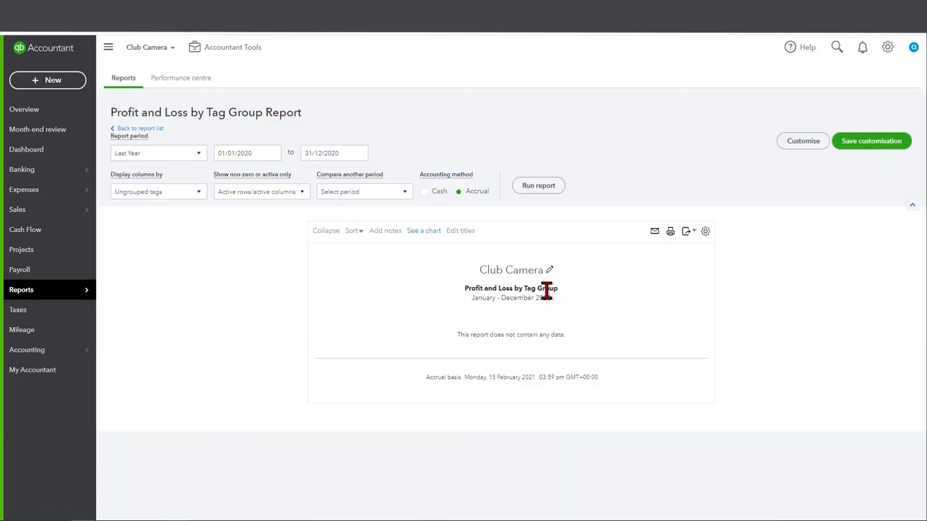
# Step: Set the Profit and Loss by Tag Group report period to All Dates and rerun the report
pyautogui.click(183, 157)
pyautogui.moveTo(207, 248); pyautogui.dragTo(213, 182)
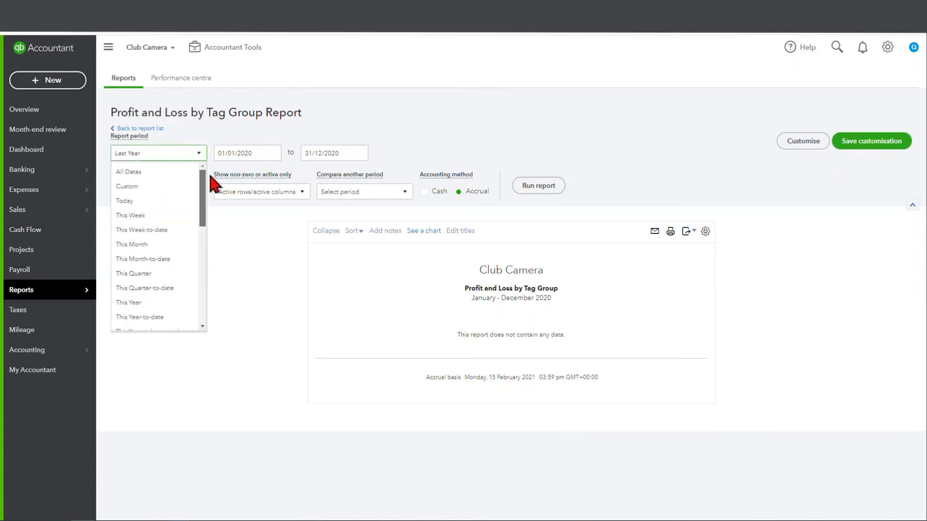
pyautogui.click(183, 173)
pyautogui.click(541, 188)
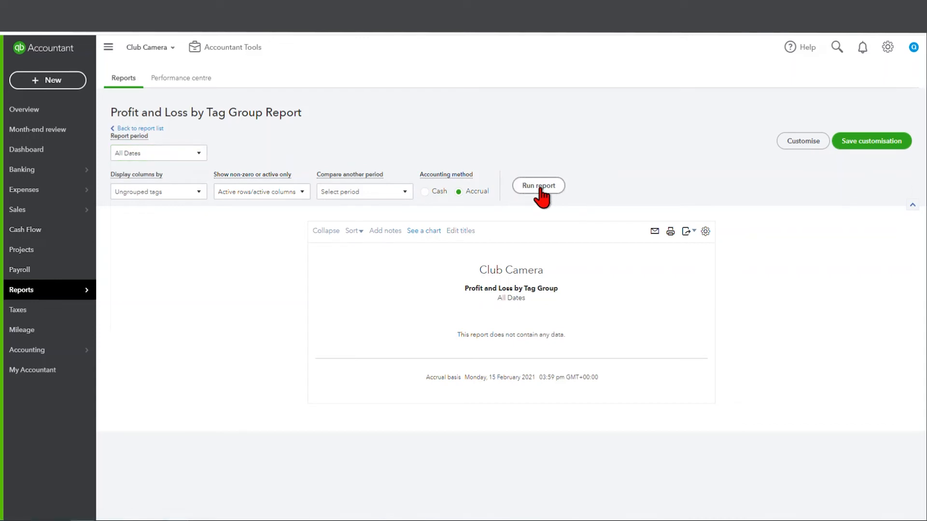
# Step: Display the report's columns by the Covid 20-21 tag group and rerun the report
pyautogui.click(199, 193)
pyautogui.click(194, 195)
pyautogui.click(200, 196)
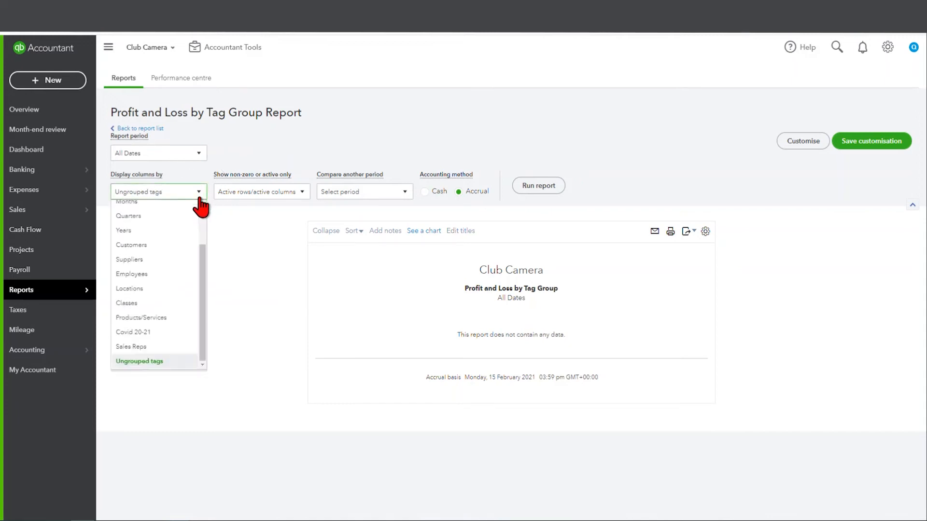
pyautogui.click(155, 338)
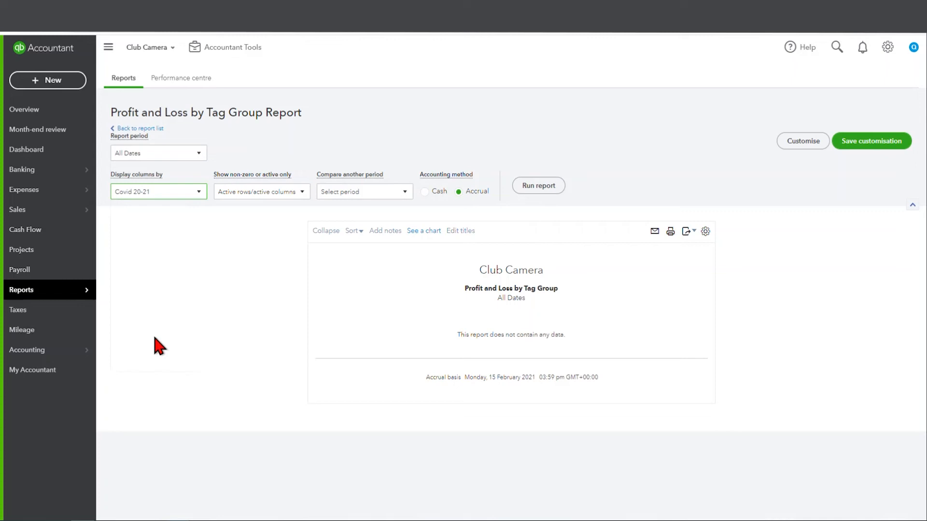
pyautogui.click(538, 188)
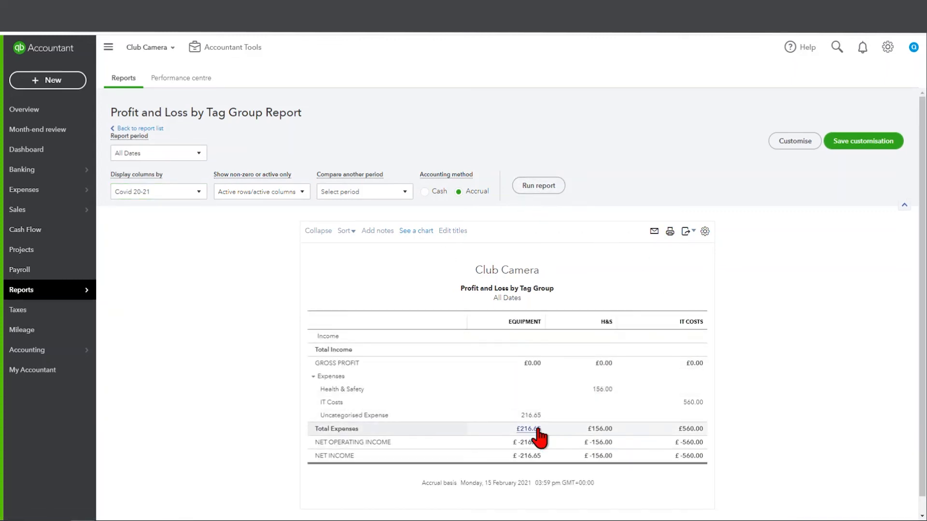
# Step: Drill down into the Equipment column's Uncategorised Expense amount and open the Currys expense dated 25/06/2020
pyautogui.scroll(-1, 545, 437)
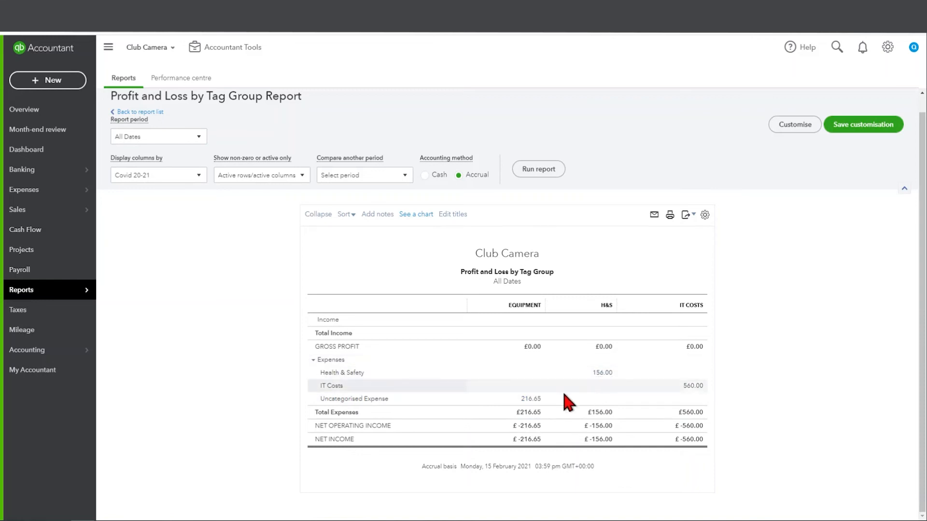
pyautogui.click(684, 386)
pyautogui.click(534, 400)
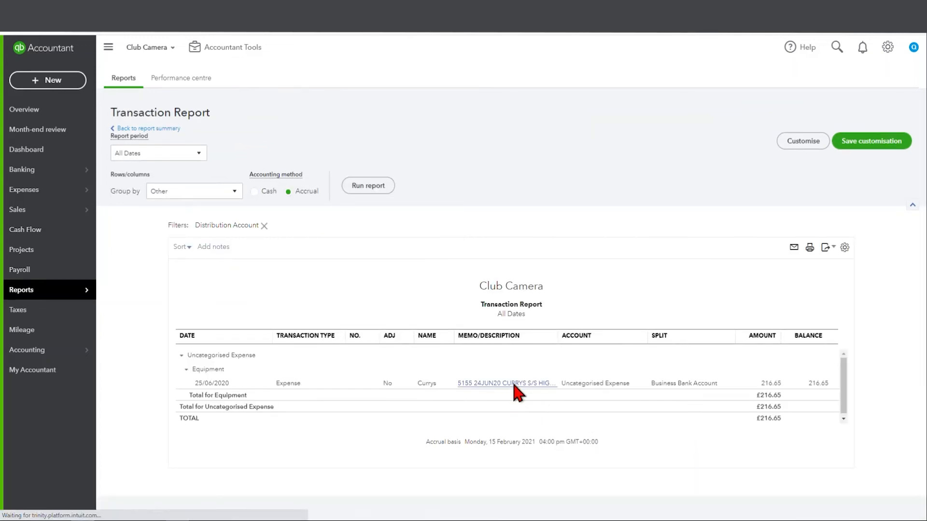
pyautogui.click(511, 383)
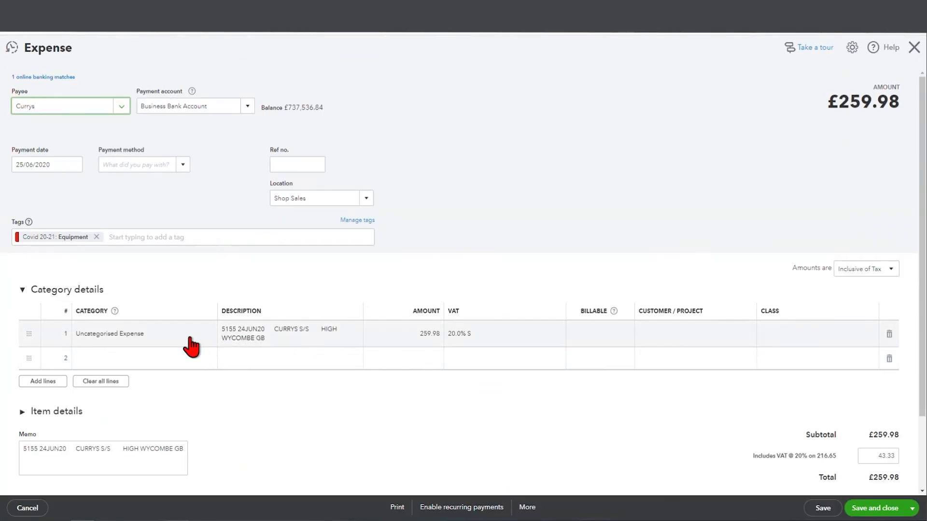
# Step: Set the category of the Currys expense line to IT Costs and try to save the expense
pyautogui.click(188, 335)
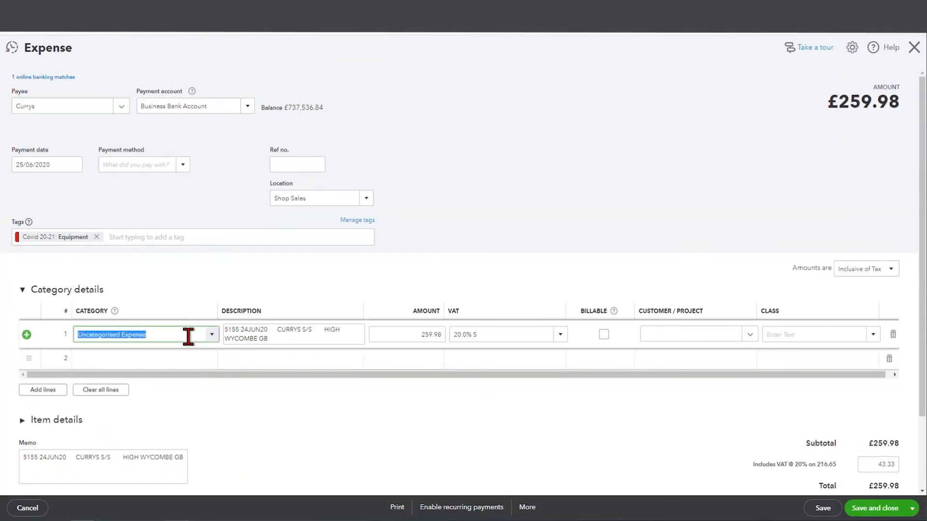
pyautogui.write('I')
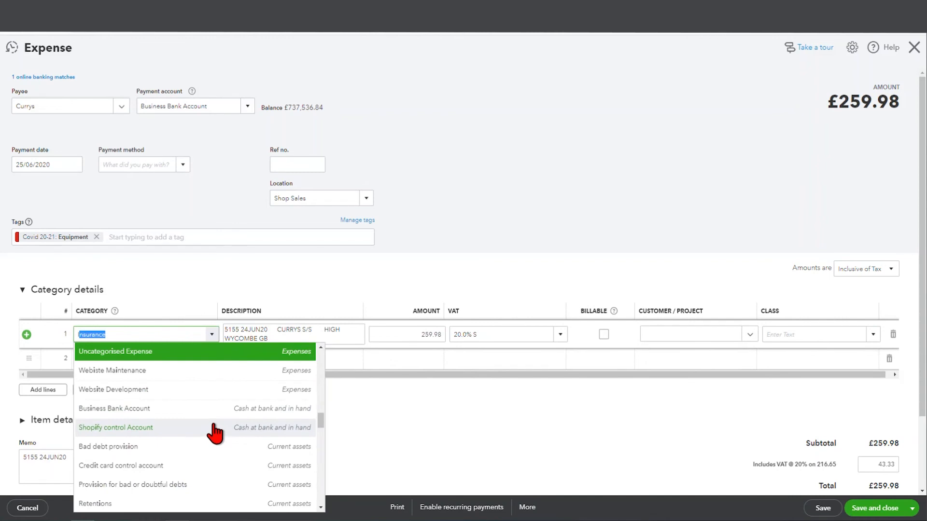
pyautogui.write('T Costs')
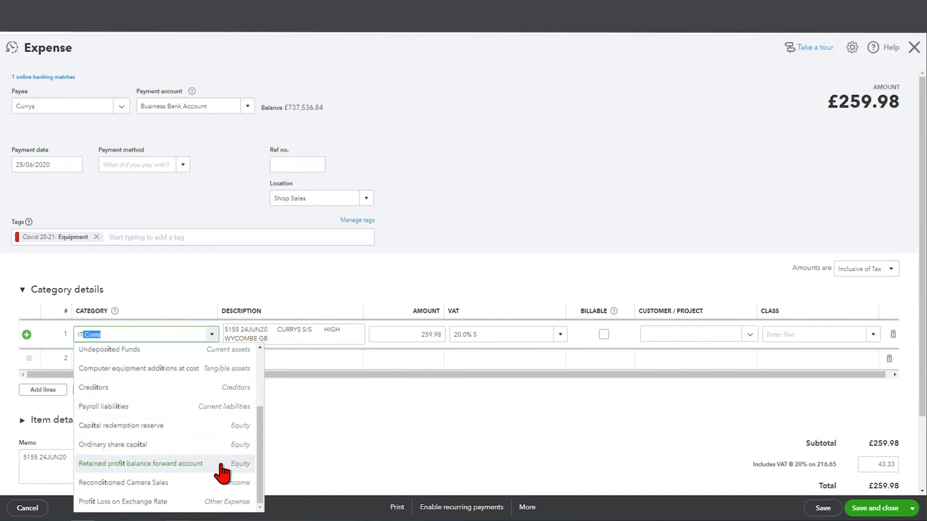
pyautogui.press('Return')
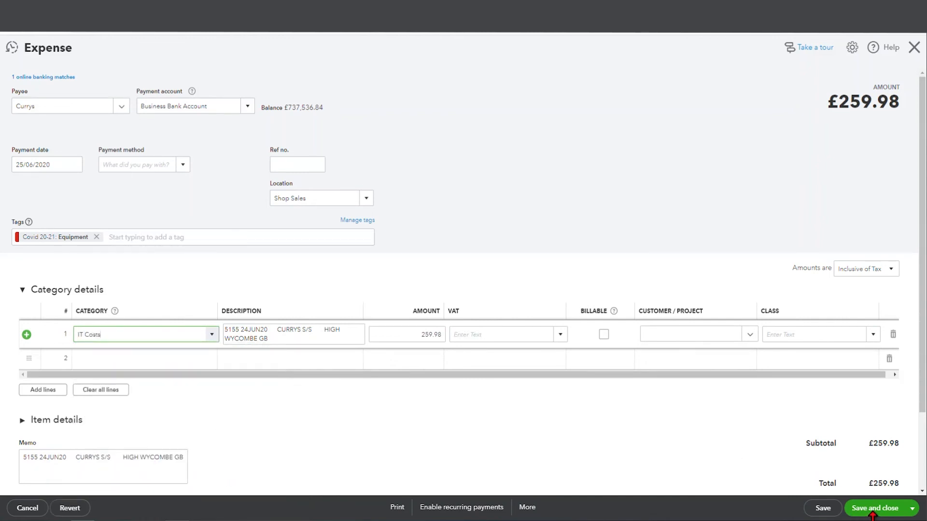
pyautogui.click(872, 514)
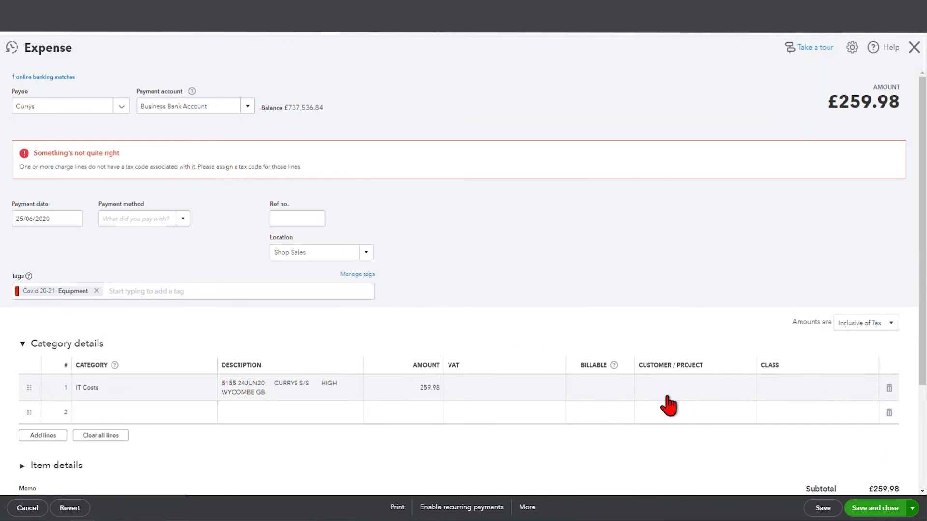
# Step: Set the VAT of the Currys expense line to 20.0% S, save and close it, and review the tag group report
pyautogui.click(546, 390)
pyautogui.click(559, 389)
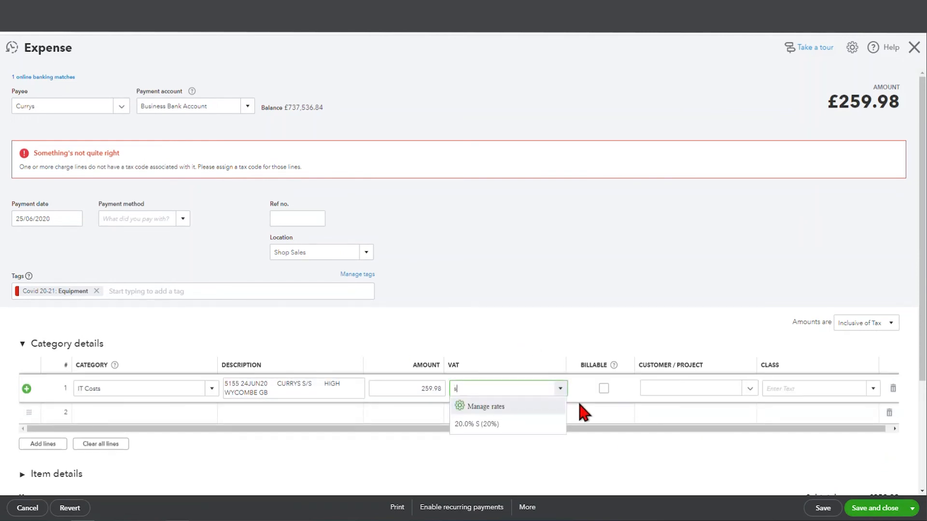
pyautogui.click(522, 421)
pyautogui.click(878, 513)
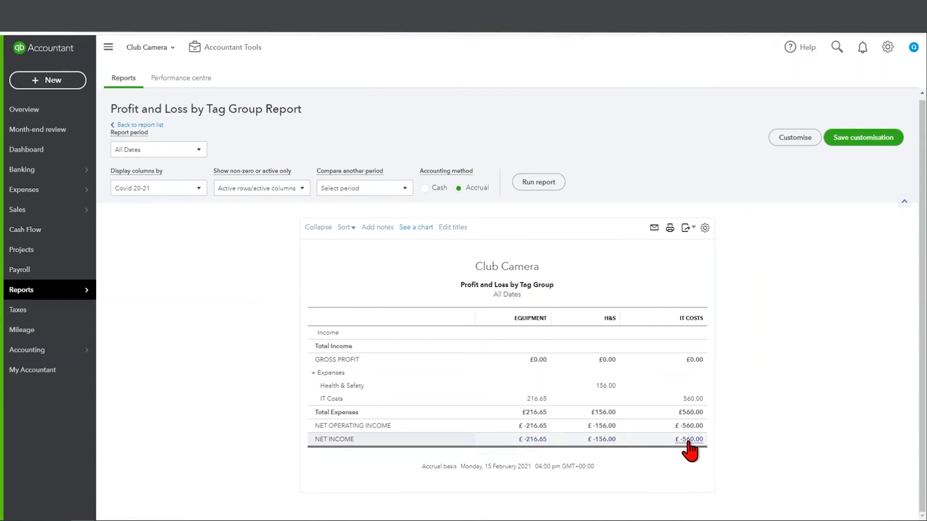
pyautogui.scroll(1, 689, 443)
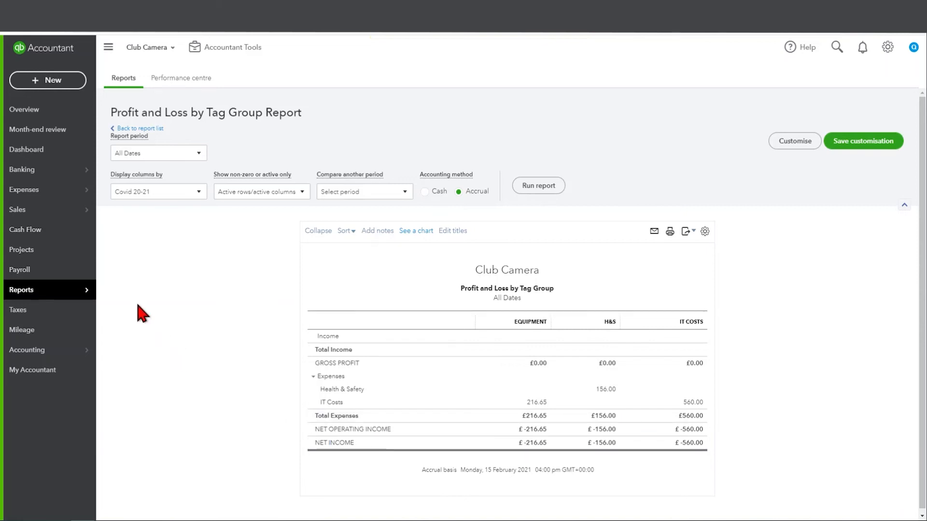
# Step: Create a new project named Corporate Training for the customer Borough Council
pyautogui.click(82, 256)
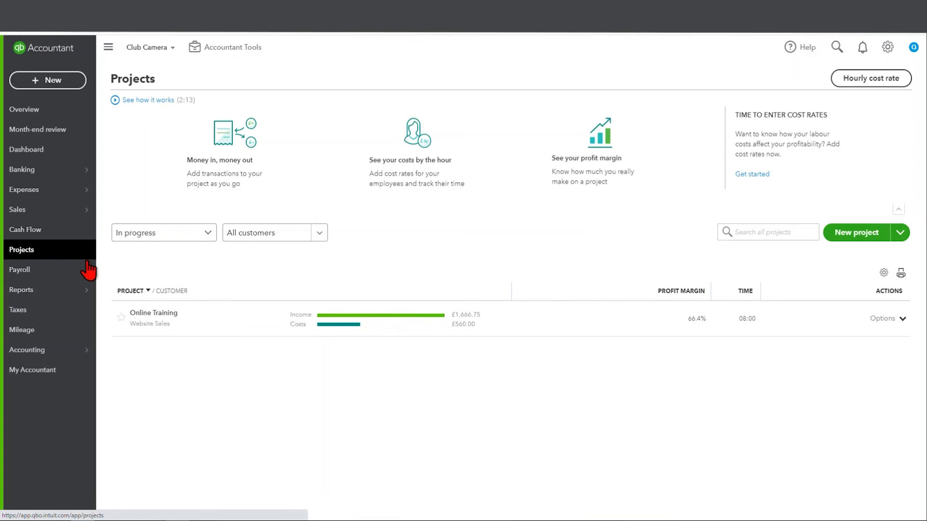
pyautogui.click(154, 314)
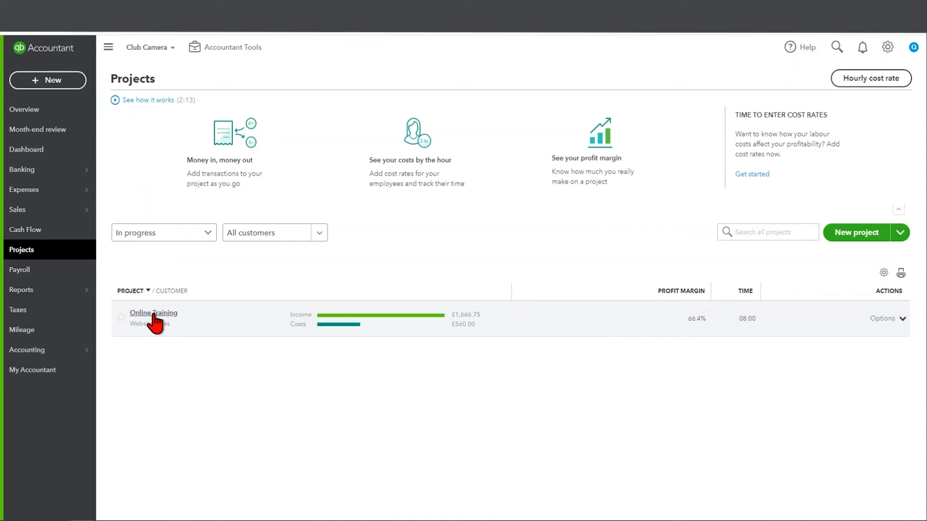
pyautogui.click(867, 232)
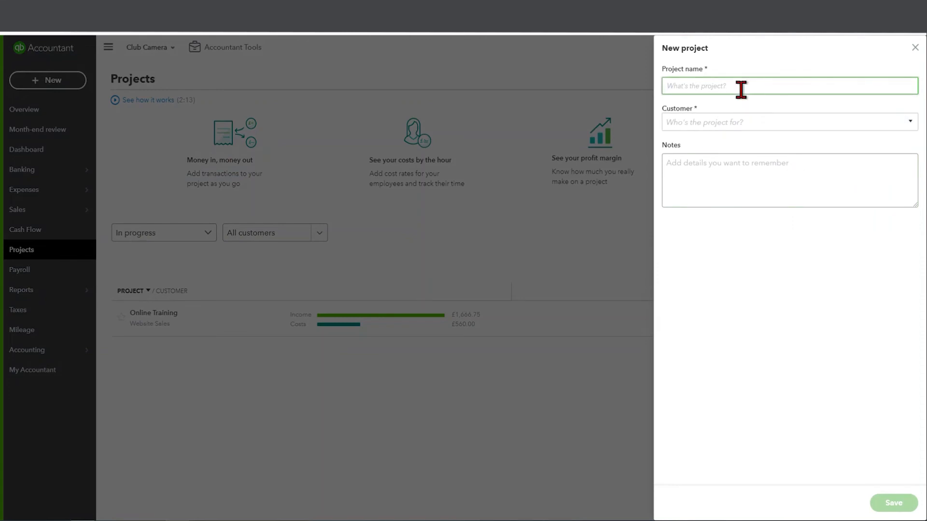
pyautogui.write('Corporate Training')
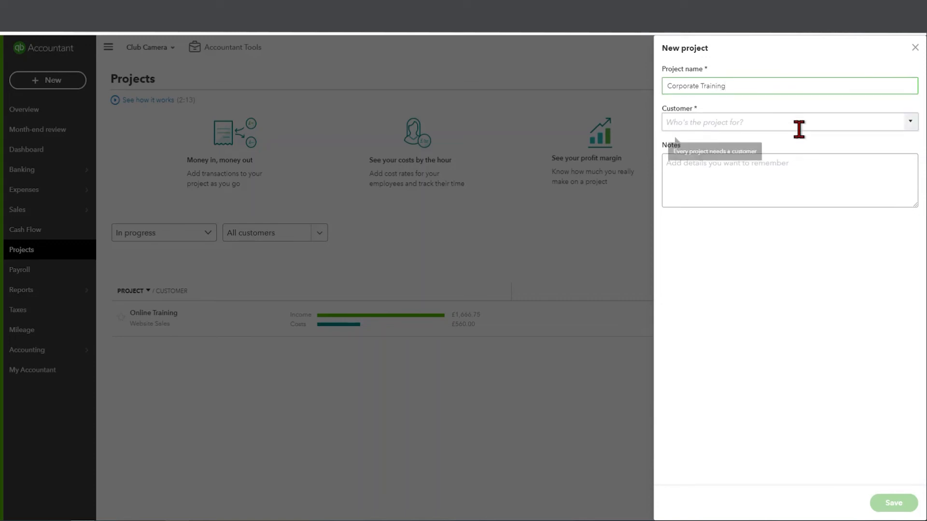
pyautogui.click(910, 129)
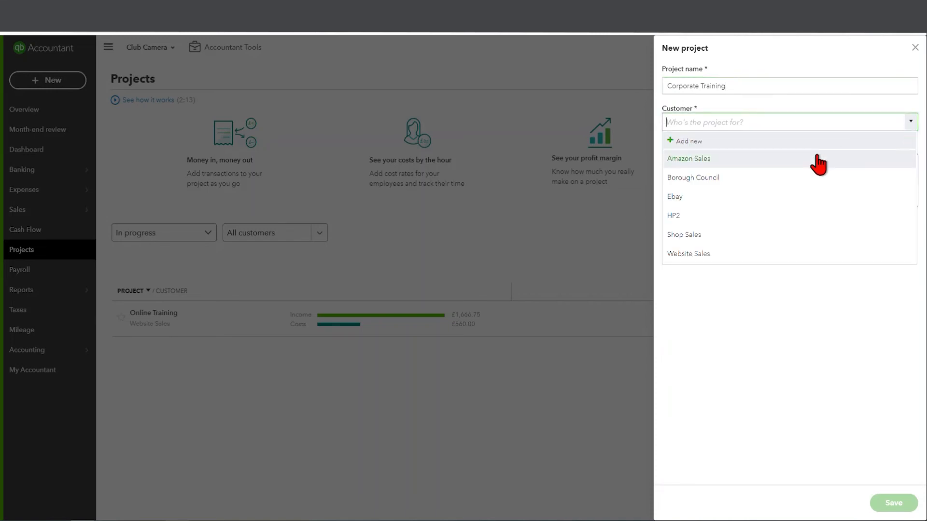
pyautogui.click(769, 176)
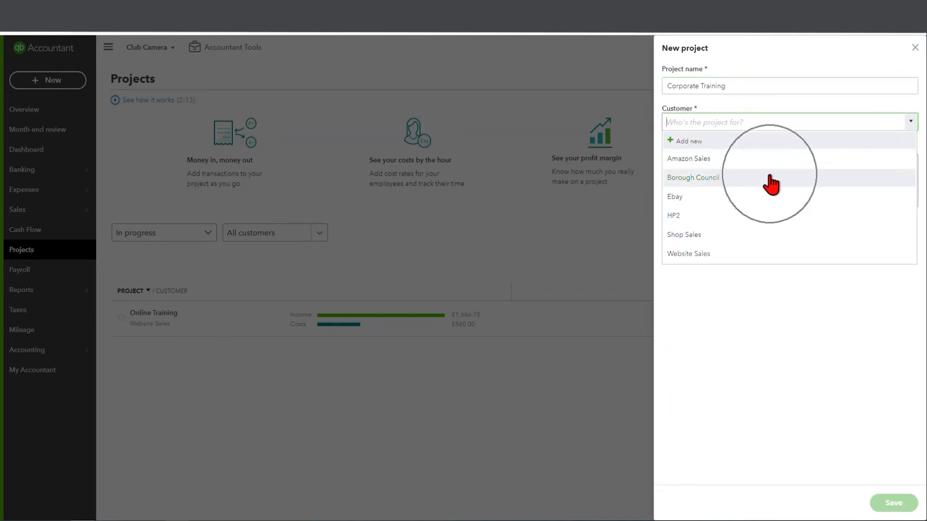
pyautogui.click(770, 179)
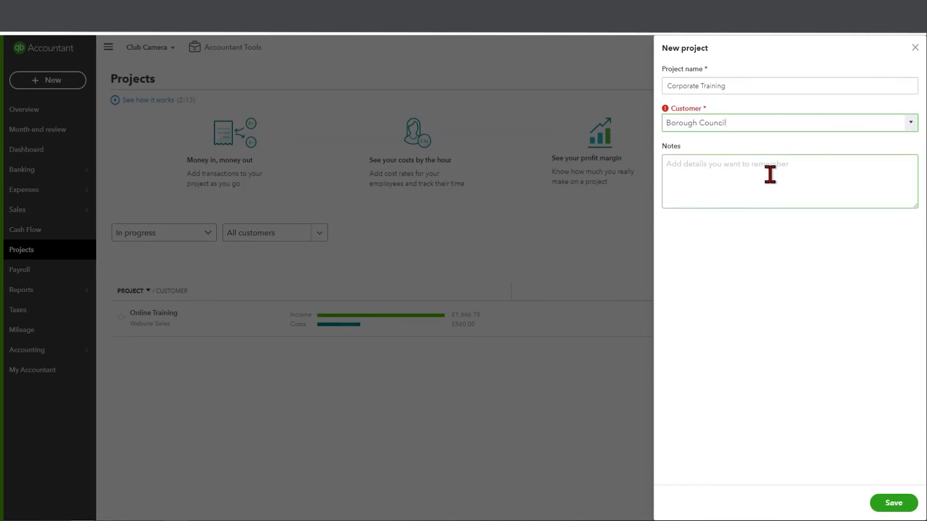
pyautogui.click(887, 503)
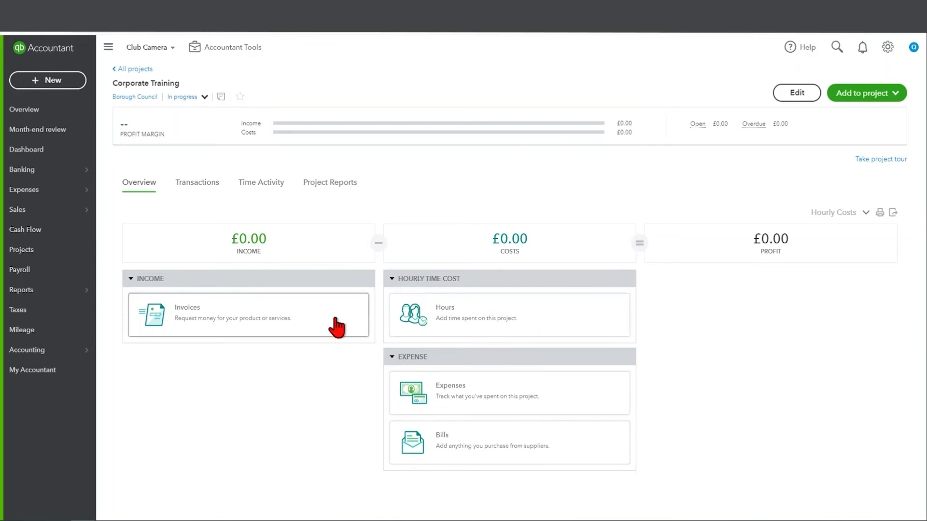
# Step: Start a bill from the Corporate Training project with supplier Baker St Accounting, declining to prefill it from the last bill
pyautogui.click(512, 436)
pyautogui.click(118, 101)
pyautogui.click(97, 107)
pyautogui.click(97, 107)
pyautogui.write('c')
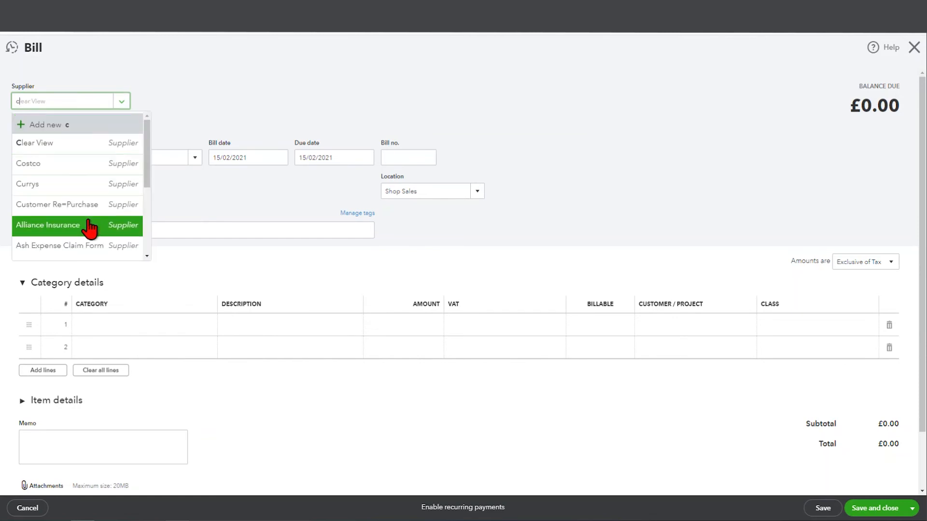
pyautogui.write('o')
pyautogui.click(88, 160)
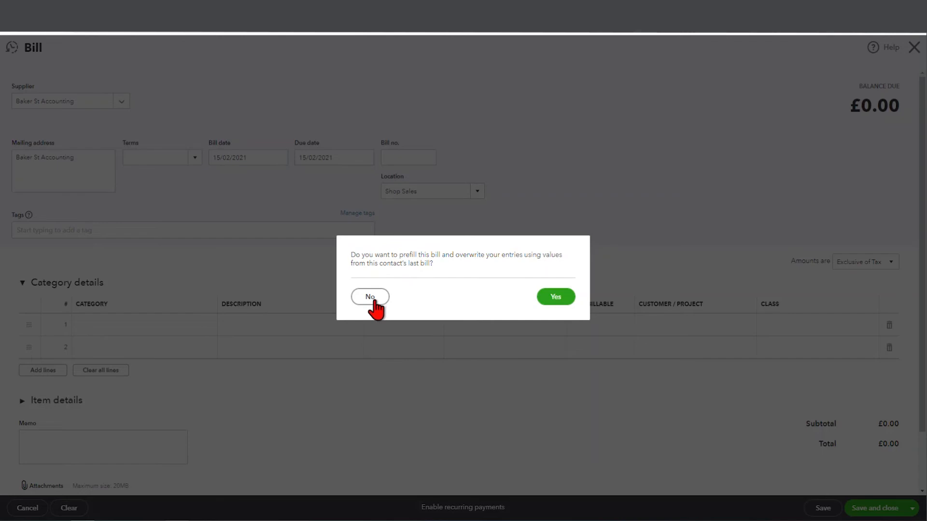
pyautogui.click(370, 295)
# Step: Change the bill's supplier to Costco and accept prefilling it with the values from the last bill
pyautogui.hotkey('ctrl', 'a')
pyautogui.write('c')
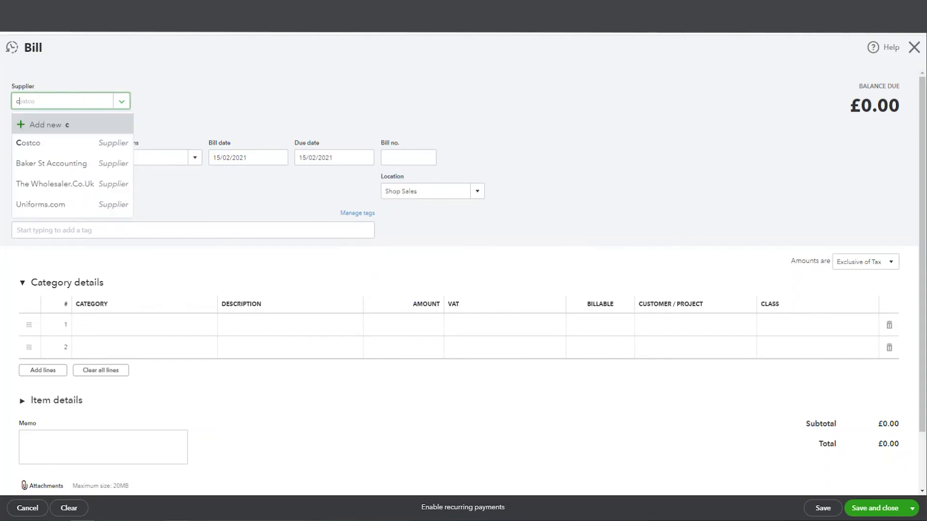
pyautogui.write('o')
pyautogui.click(61, 140)
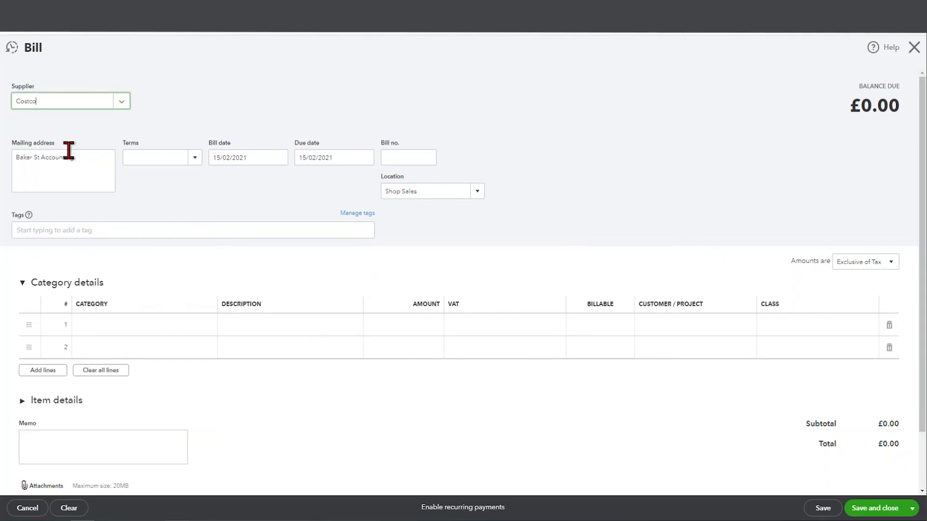
pyautogui.click(558, 299)
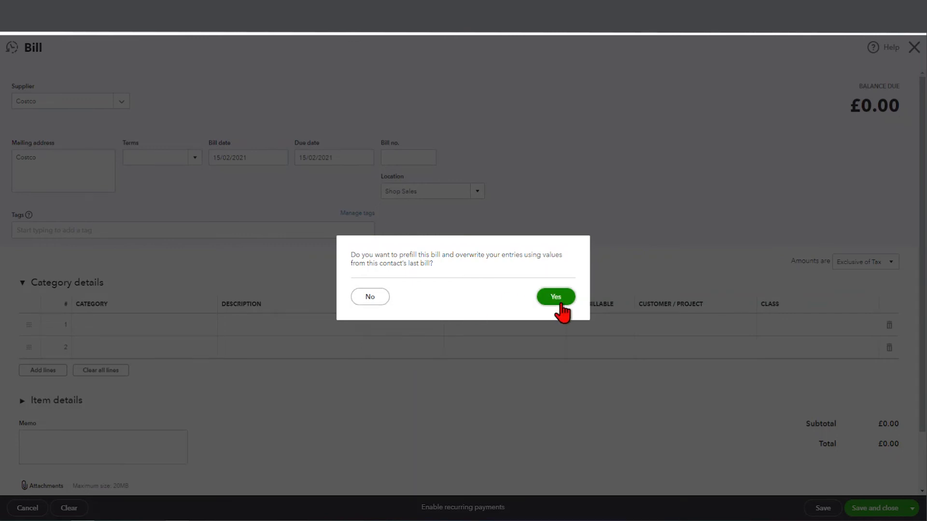
# Step: Set the first bill line's category to IT Costs and remove the Covid 20-21: H&S tag
pyautogui.click(152, 324)
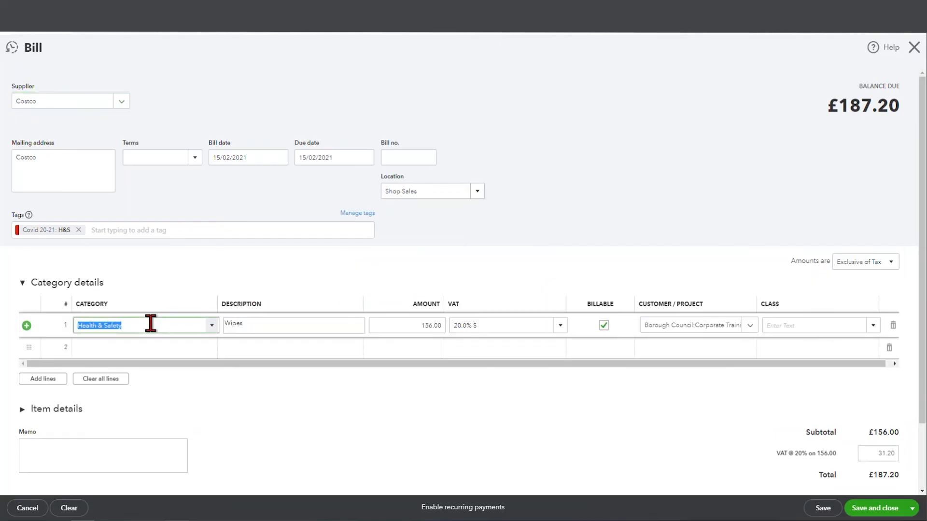
pyautogui.write('It')
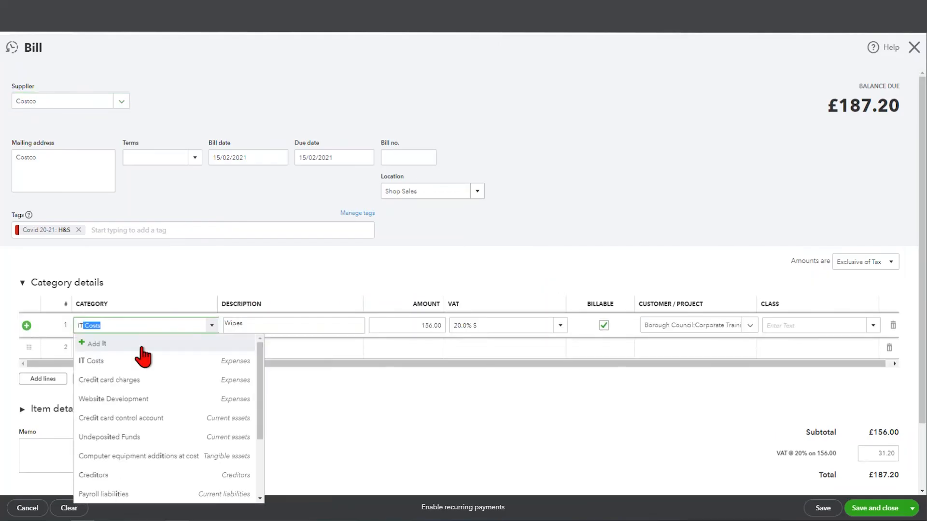
pyautogui.click(138, 359)
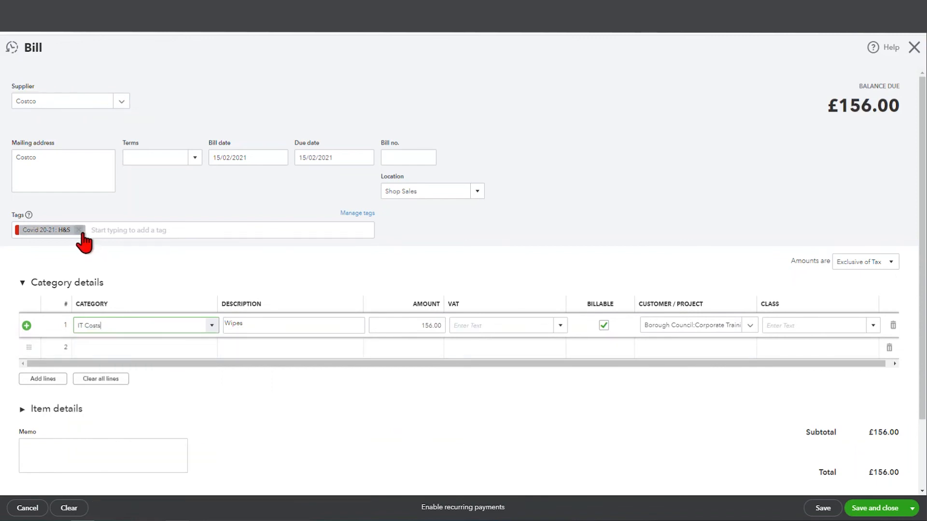
pyautogui.click(79, 231)
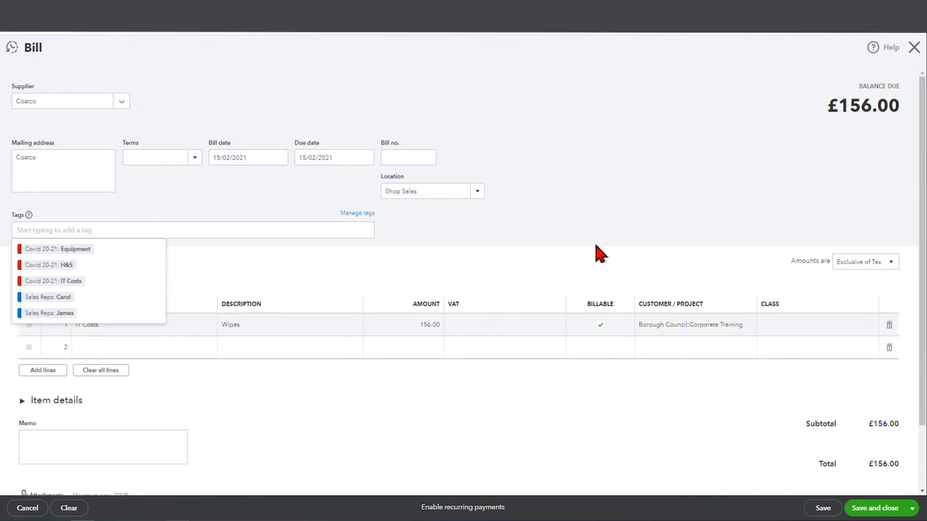
# Step: Fill in the IT Costs line with description Pc's, amount 200.00 and VAT 20.0% S
pyautogui.click(433, 327)
pyautogui.click(265, 328)
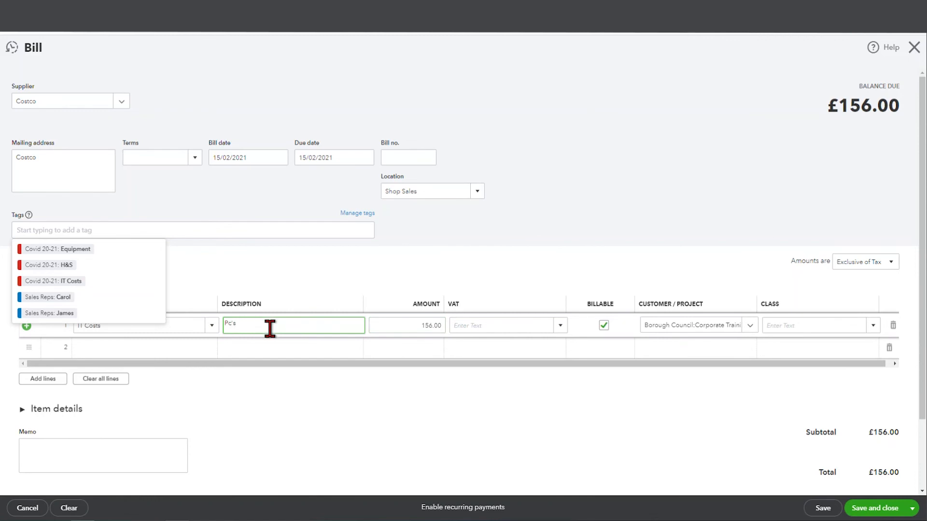
pyautogui.click(396, 328)
pyautogui.write('1')
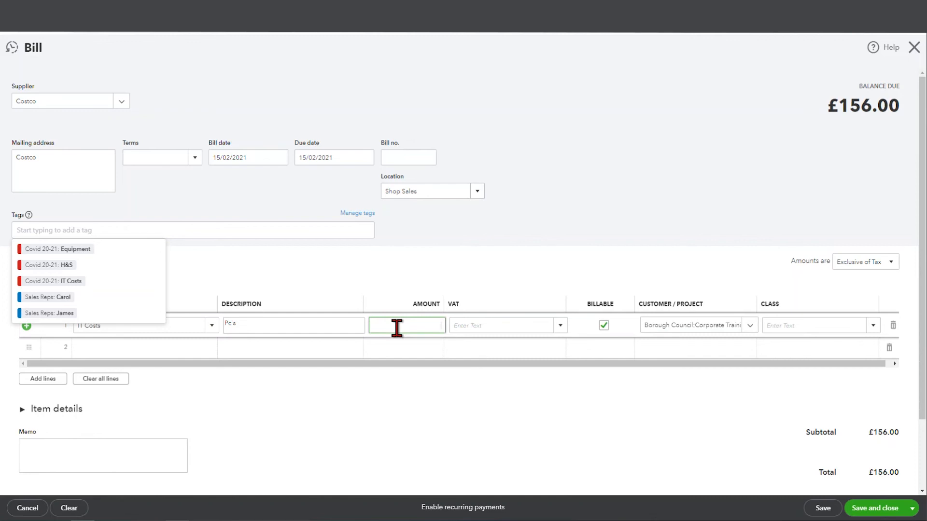
pyautogui.press('Tab')
pyautogui.write('s')
pyautogui.click(500, 362)
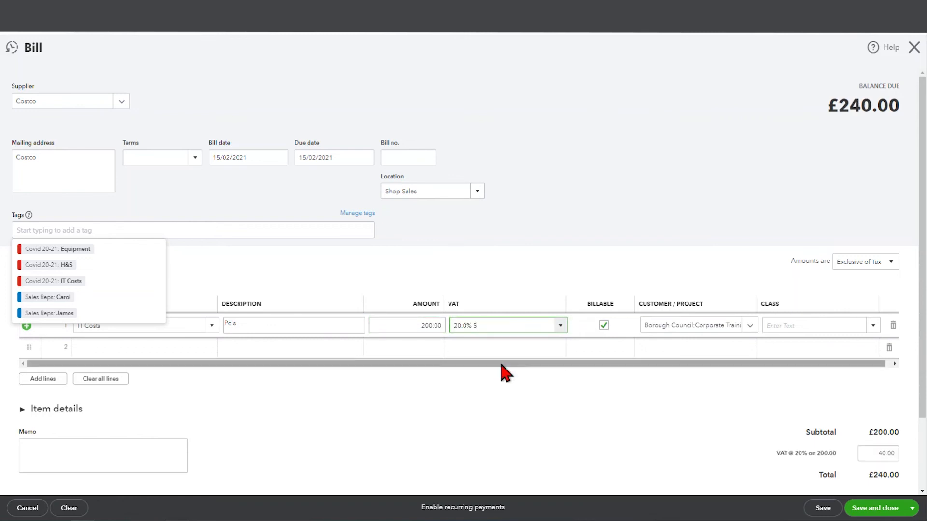
# Step: Assign the class Online to the IT Costs line of the bill
pyautogui.click(710, 336)
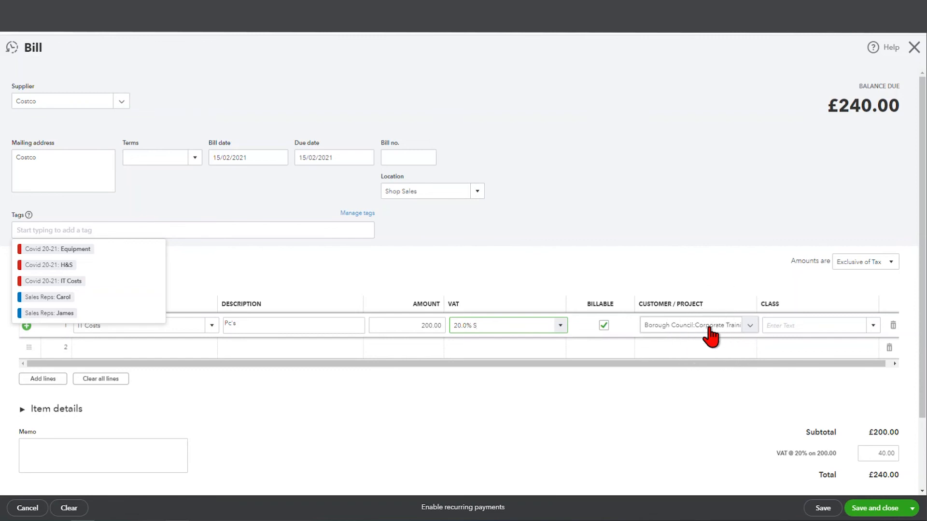
pyautogui.click(787, 326)
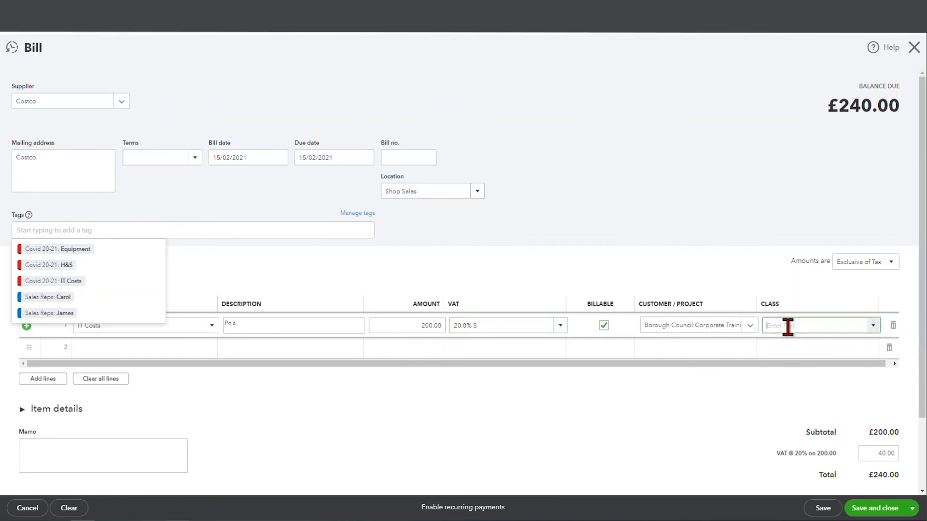
pyautogui.write('Online')
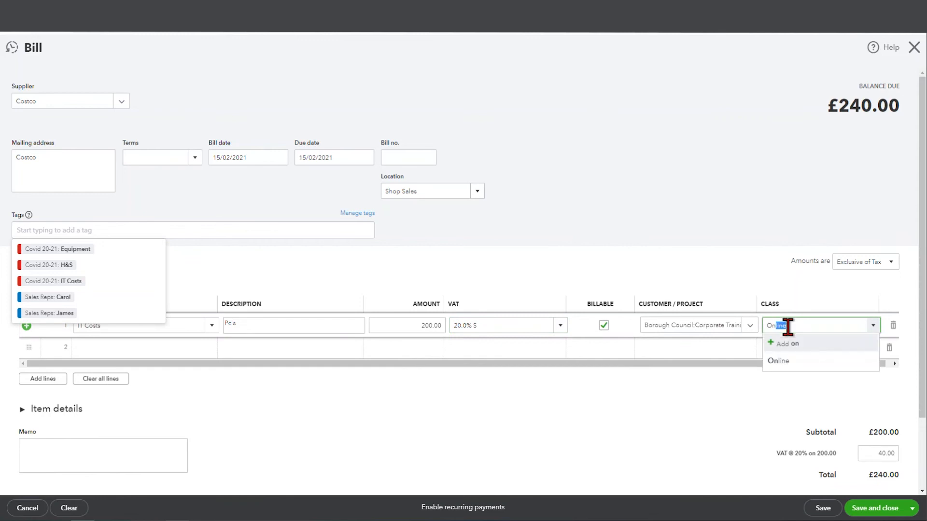
pyautogui.click(796, 363)
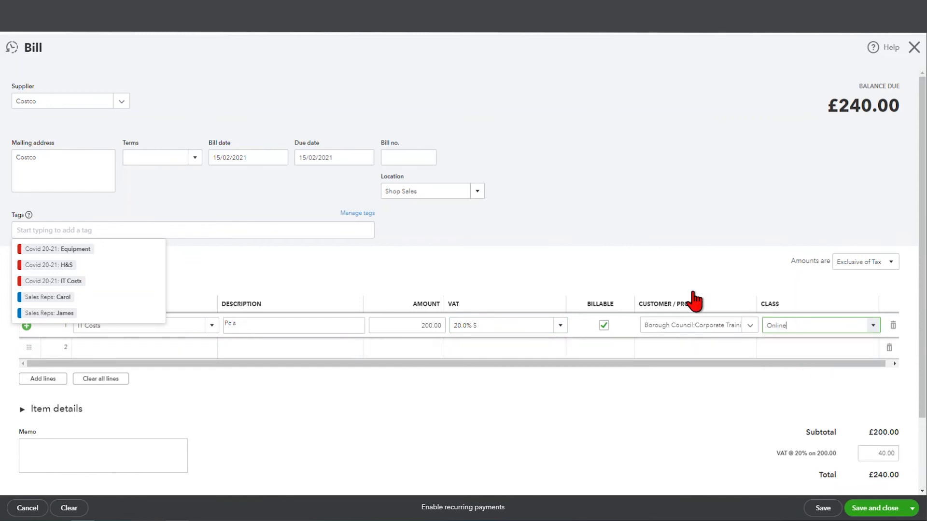
# Step: Set the bill's location to Website, then save and close the bill
pyautogui.click(476, 192)
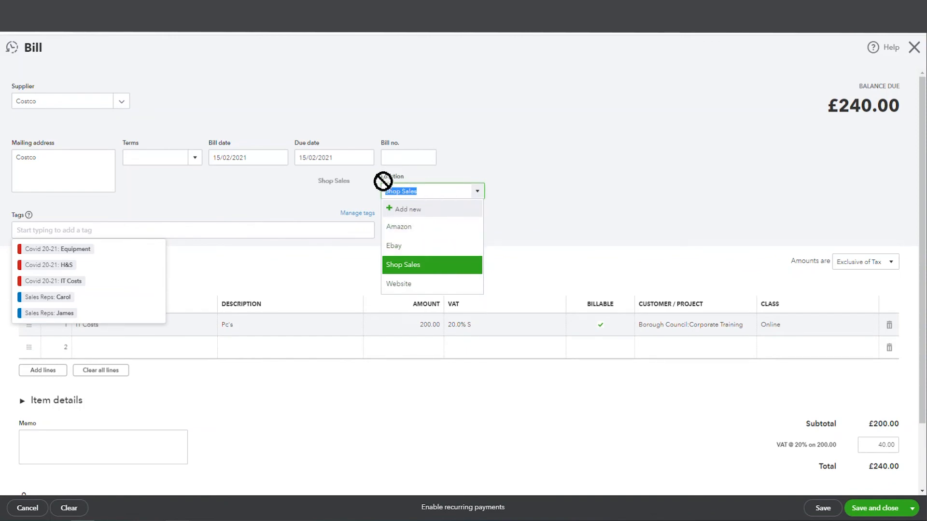
pyautogui.click(428, 285)
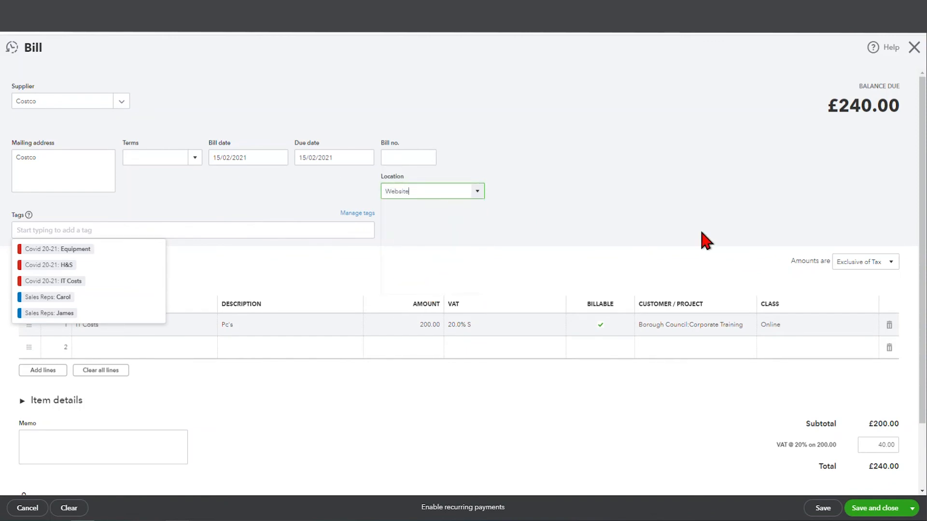
pyautogui.click(880, 514)
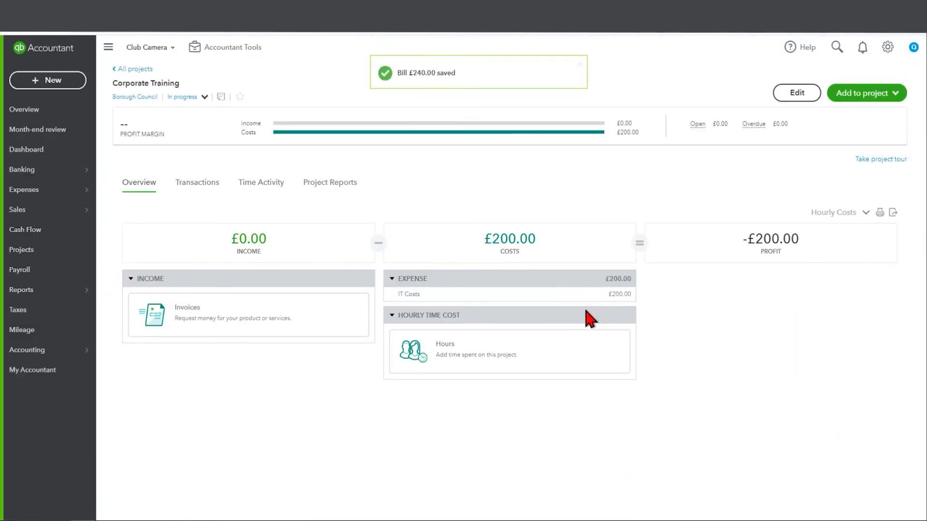
pyautogui.click(579, 296)
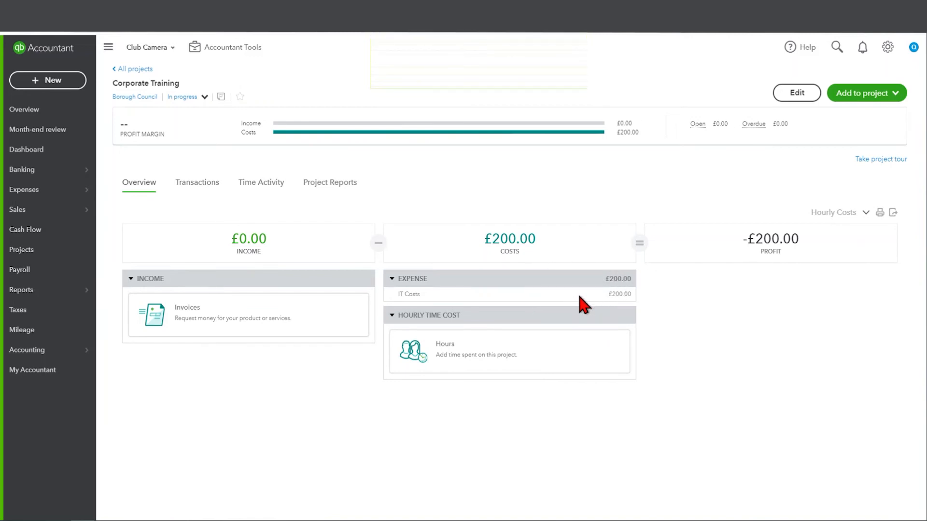
# Step: Start an hourly time entry for the Corporate Training project with a billable rate of 30.00 per hour
pyautogui.click(510, 364)
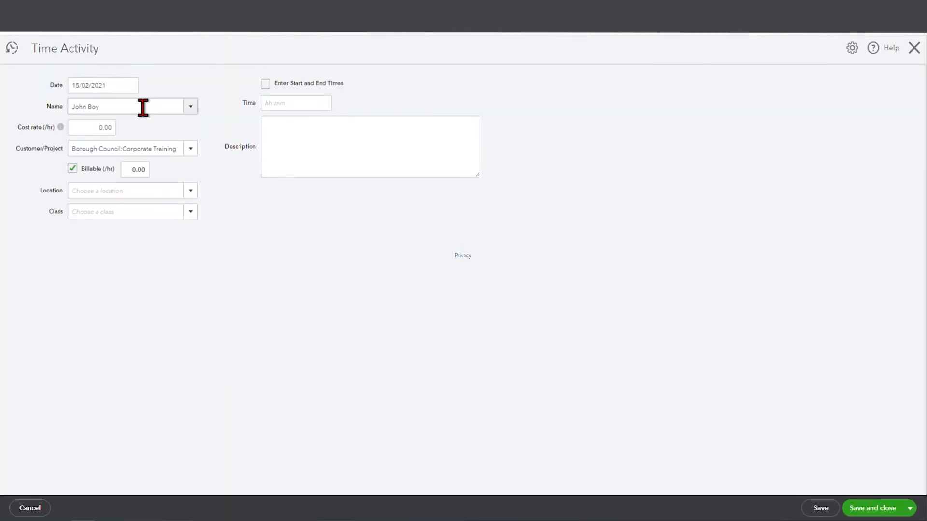
pyautogui.click(178, 107)
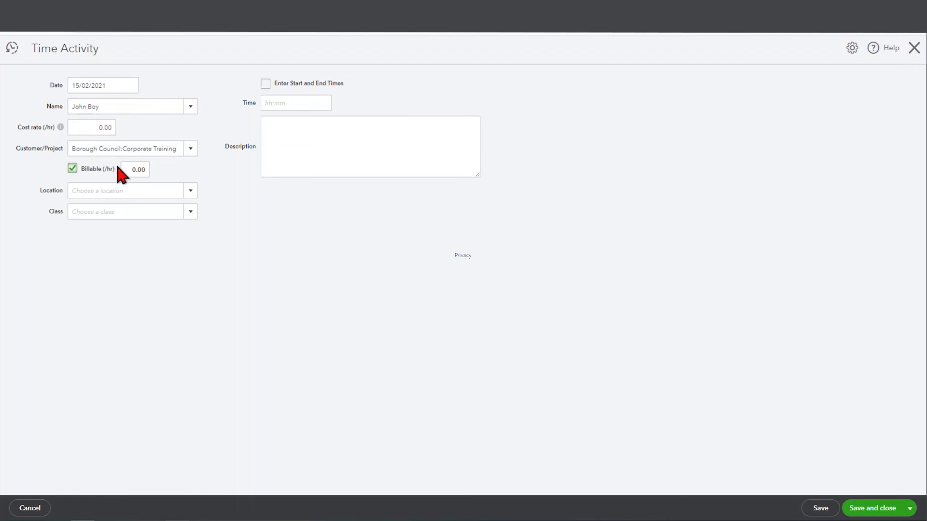
pyautogui.click(137, 169)
pyautogui.write('30')
pyautogui.click(210, 164)
# Step: Enter a time of 3:00 without a description, then save and close the time activity
pyautogui.click(275, 100)
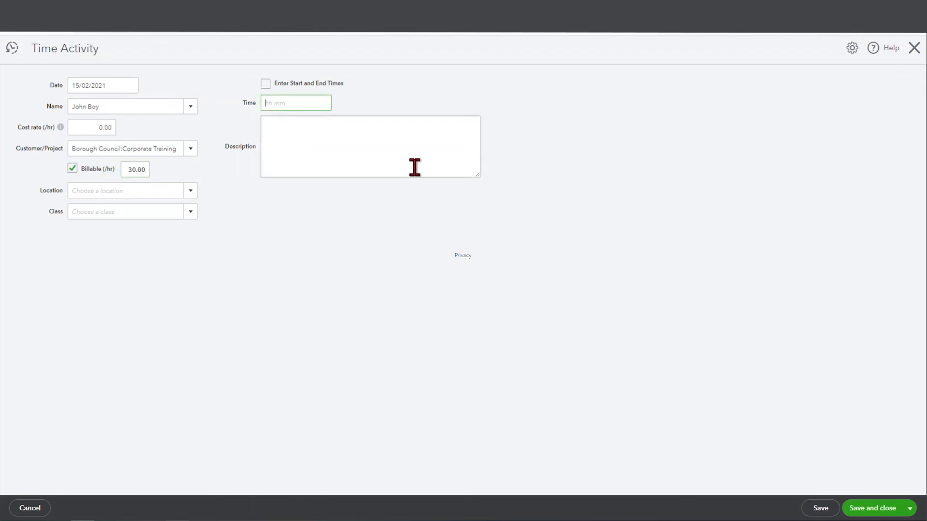
pyautogui.click(415, 167)
pyautogui.press('ctrl')
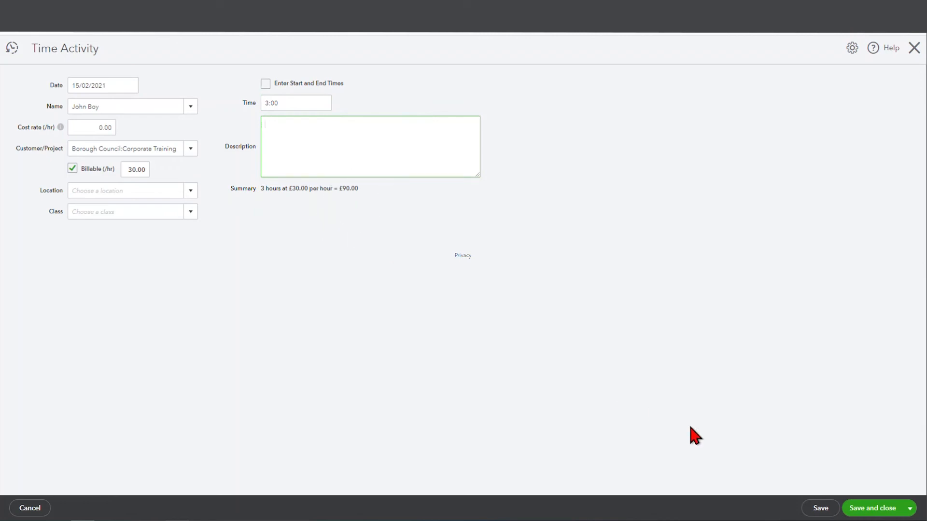
pyautogui.click(871, 510)
pyautogui.click(167, 116)
pyautogui.click(863, 513)
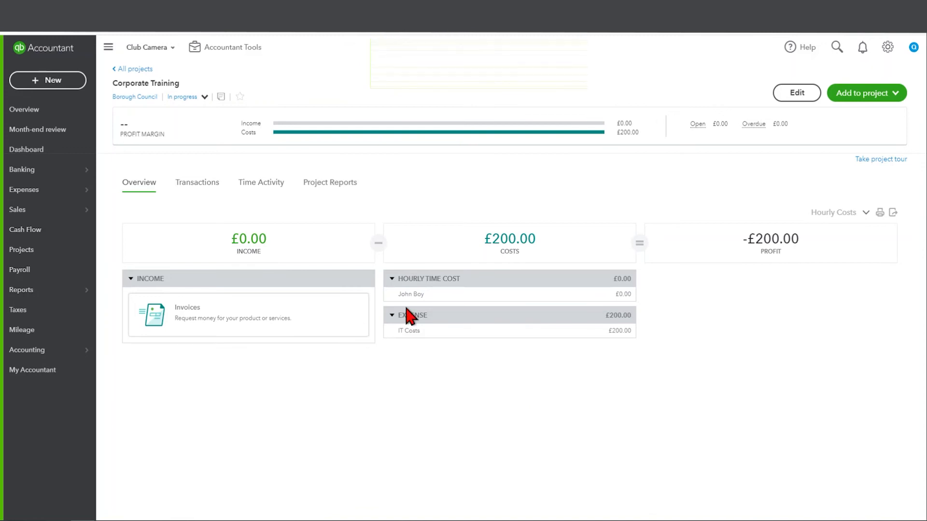
# Step: Reopen the employee's time entry from the project's time cost report, set its cost rate to 30.00, save it and return to the project
pyautogui.click(414, 295)
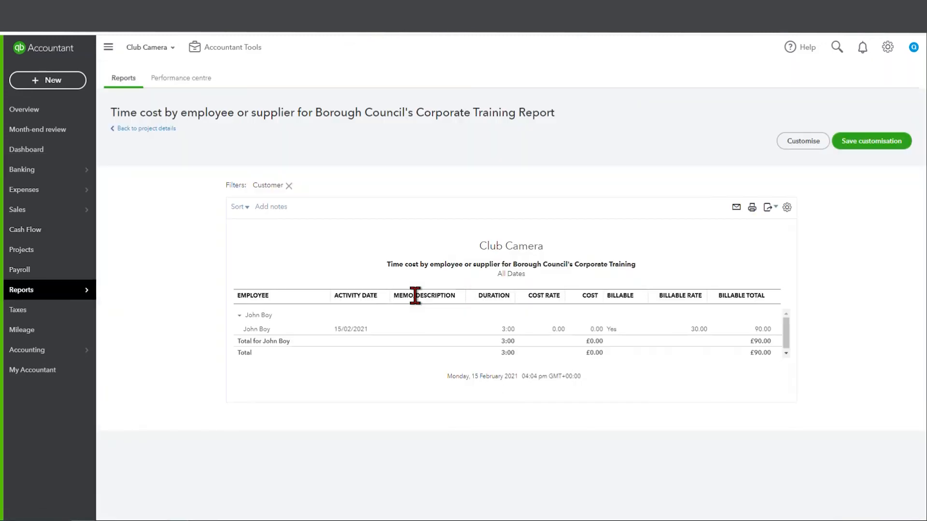
pyautogui.click(507, 330)
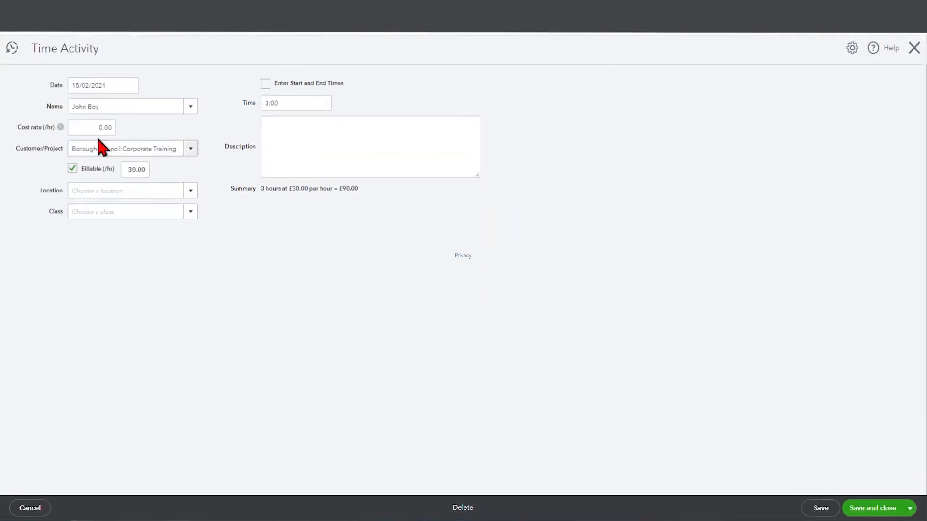
pyautogui.click(97, 128)
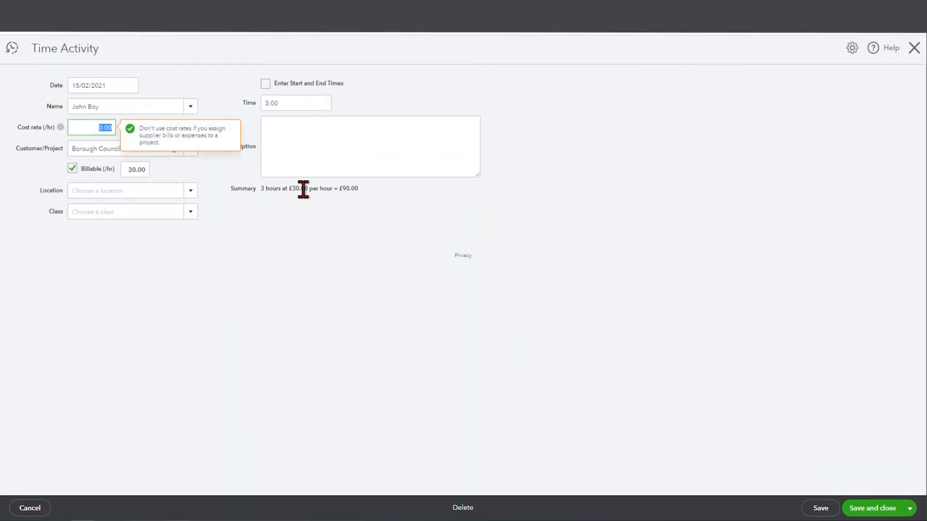
pyautogui.click(93, 129)
pyautogui.write('3')
pyautogui.click(199, 232)
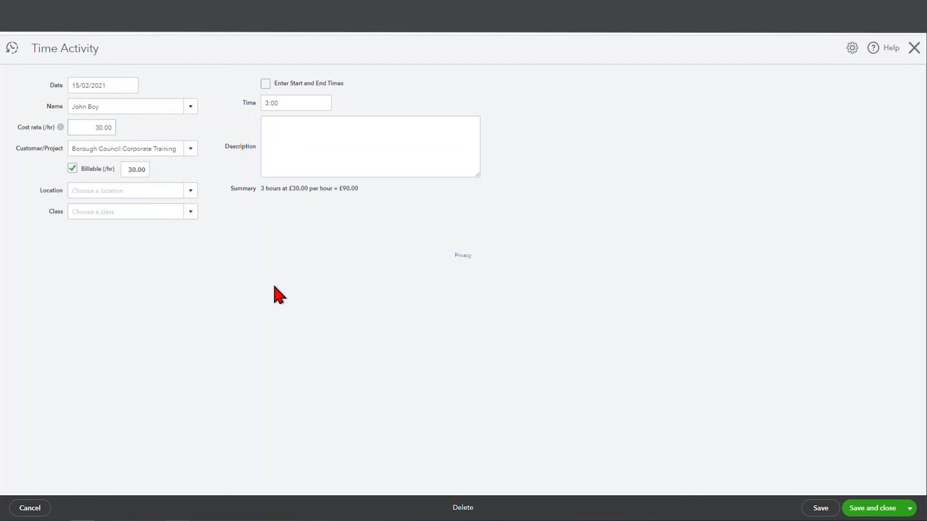
pyautogui.click(872, 513)
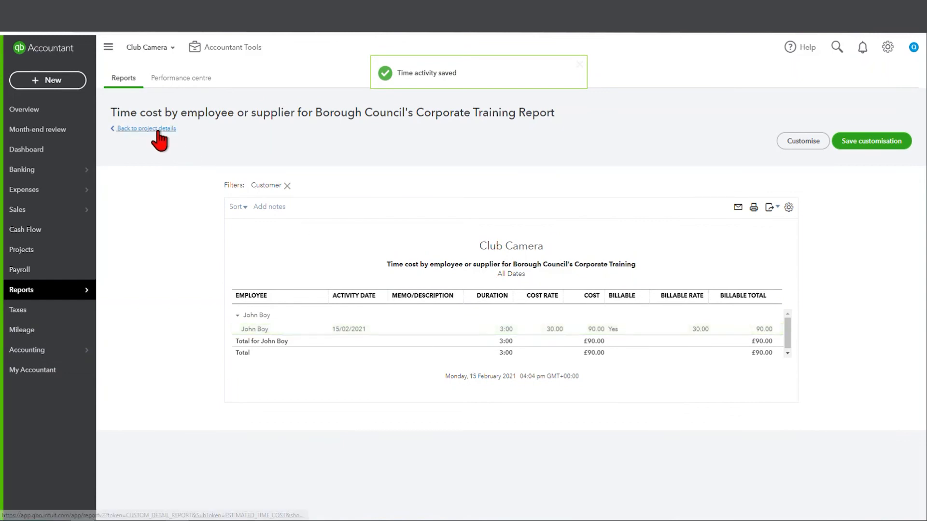
pyautogui.click(150, 129)
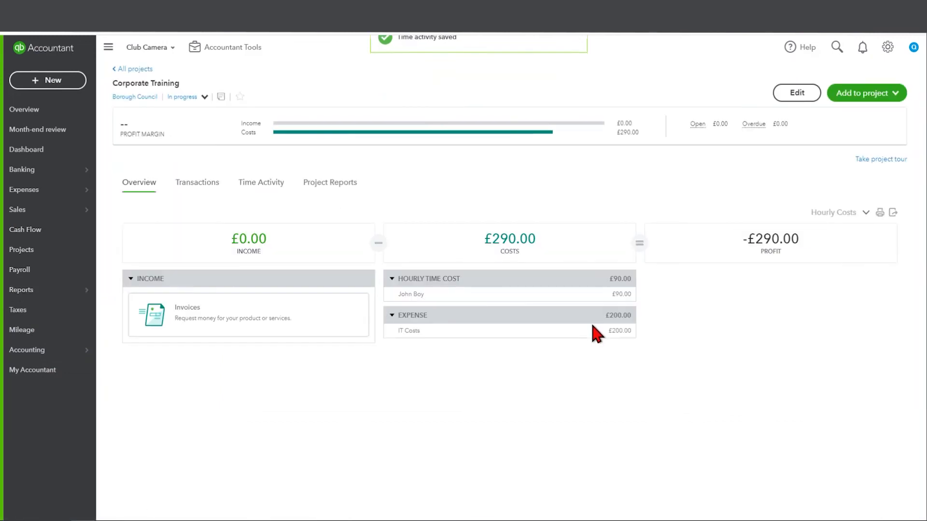
# Step: Start an invoice for the Corporate Training project and add Online Web Training with a quantity of 15
pyautogui.click(327, 323)
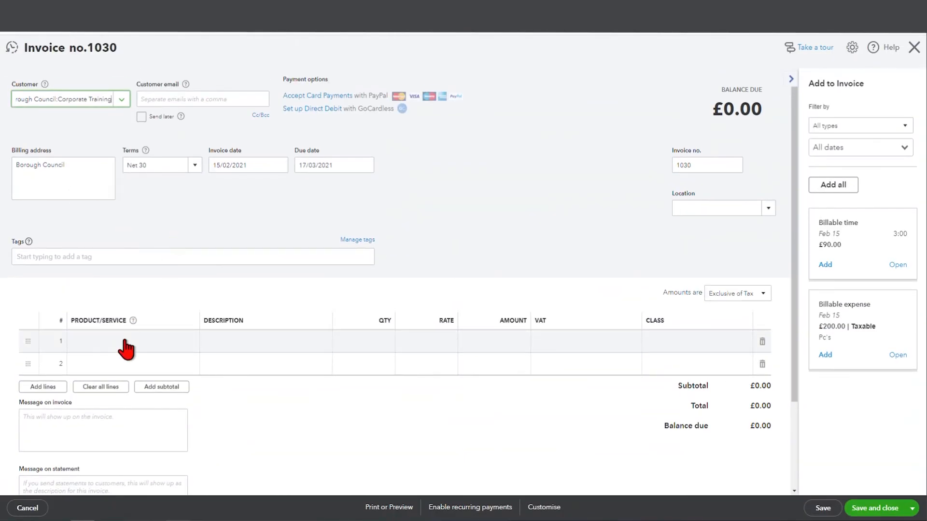
pyautogui.click(125, 345)
pyautogui.write('on')
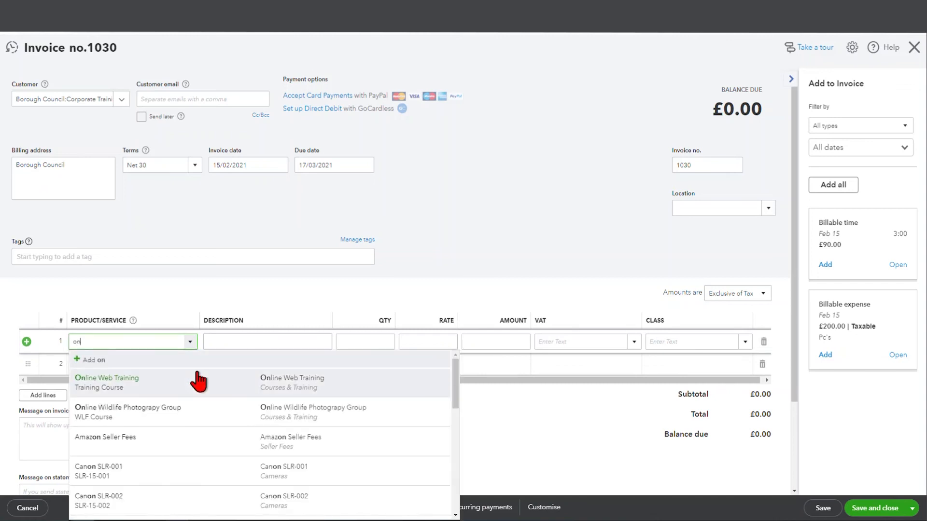
pyautogui.click(183, 386)
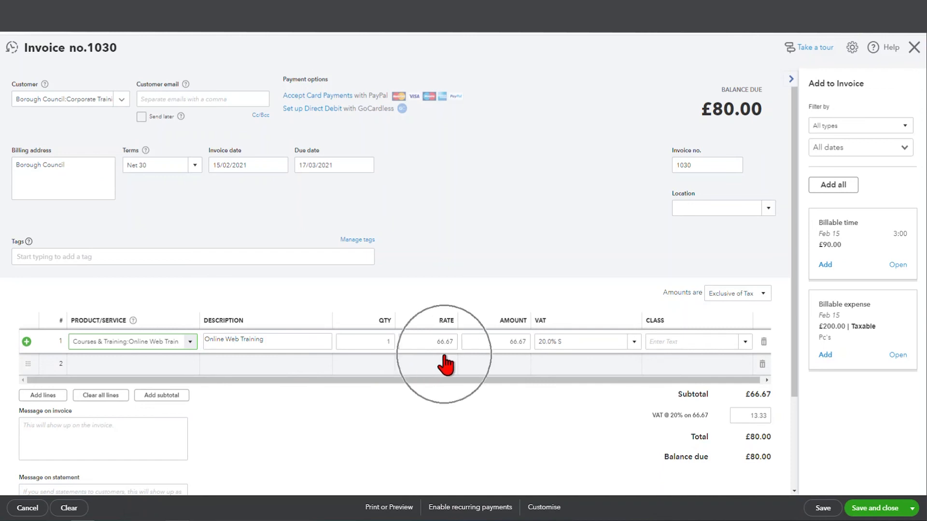
pyautogui.click(389, 343)
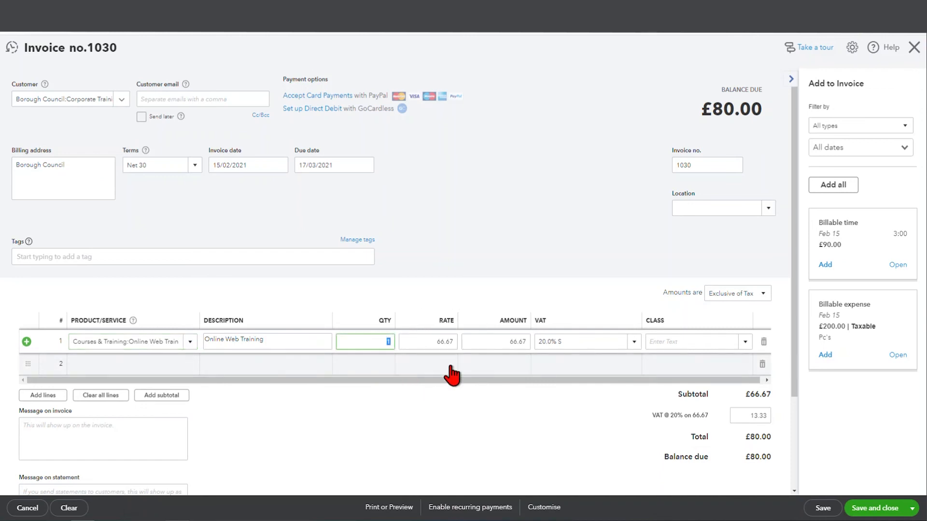
pyautogui.write('15')
pyautogui.press('Tab')
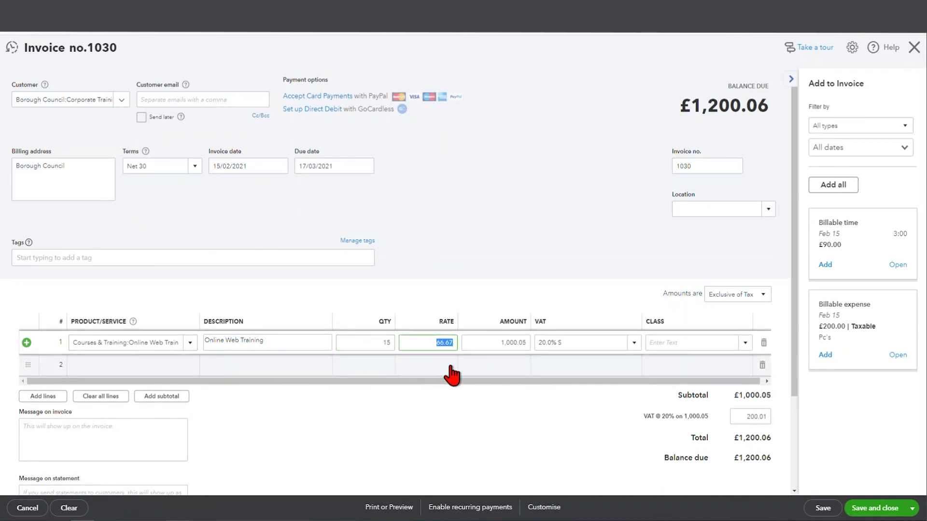
# Step: Tag the Corporate Training invoice with the first sales representative in the Sales Reps tag group
pyautogui.click(153, 258)
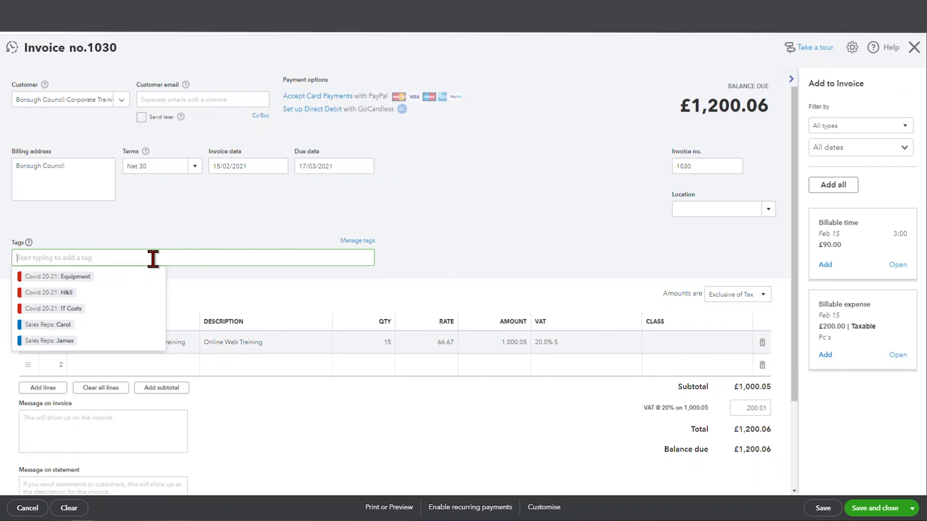
pyautogui.click(65, 325)
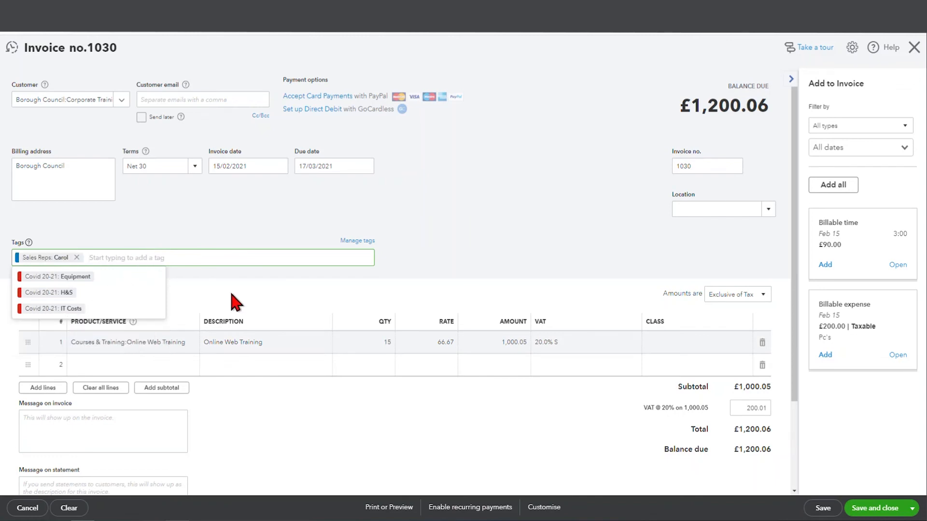
pyautogui.click(452, 255)
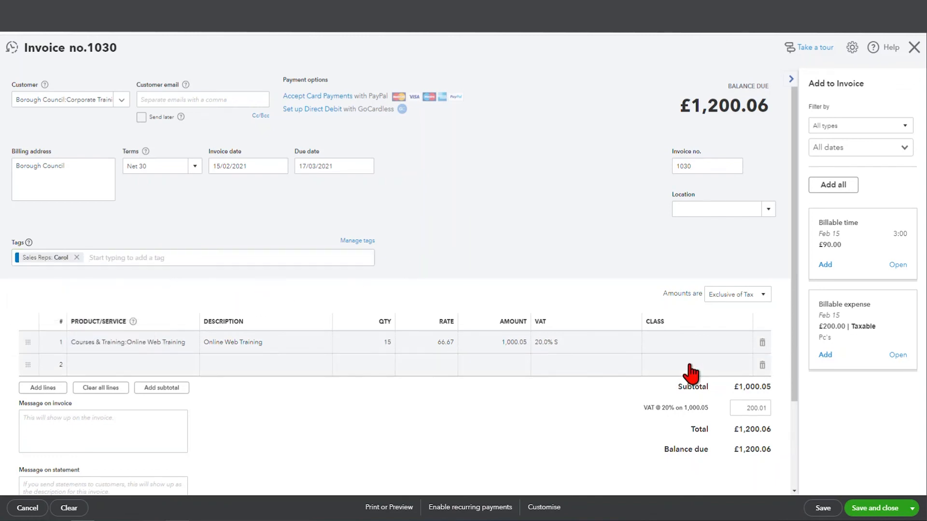
# Step: Set the training line's class to Online and the invoice location to Website, and save and close the invoice
pyautogui.click(705, 343)
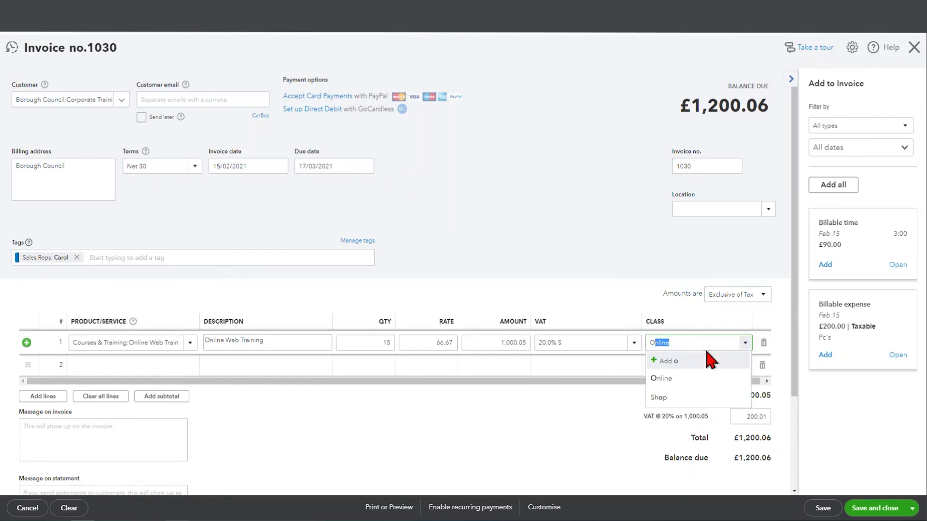
pyautogui.click(679, 377)
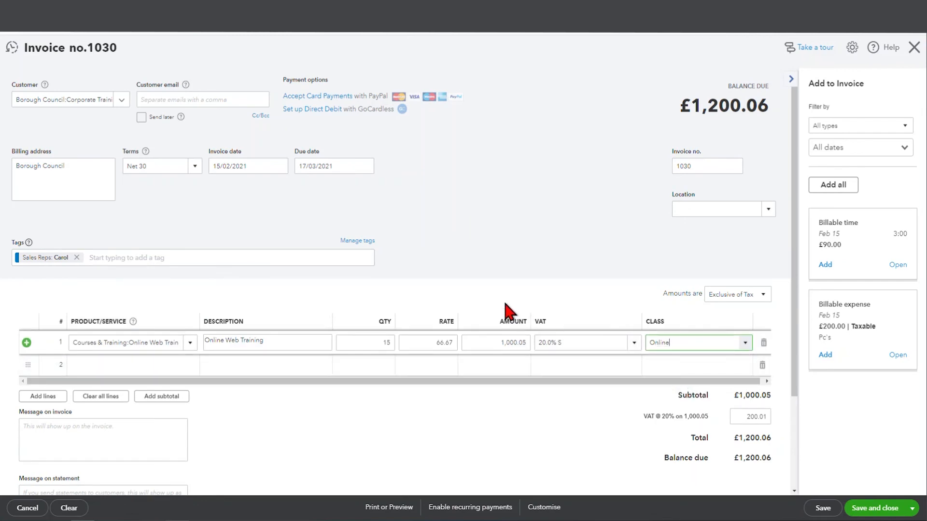
pyautogui.click(741, 206)
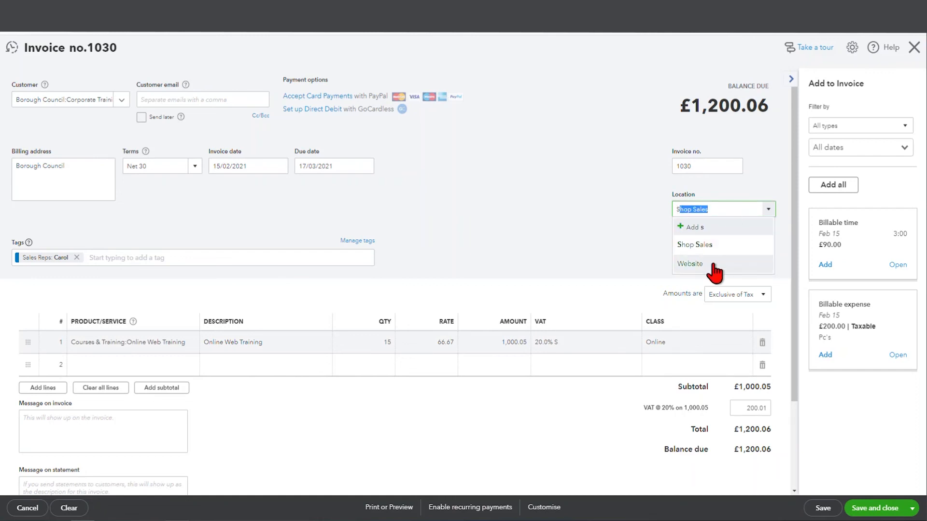
pyautogui.click(714, 265)
pyautogui.click(875, 514)
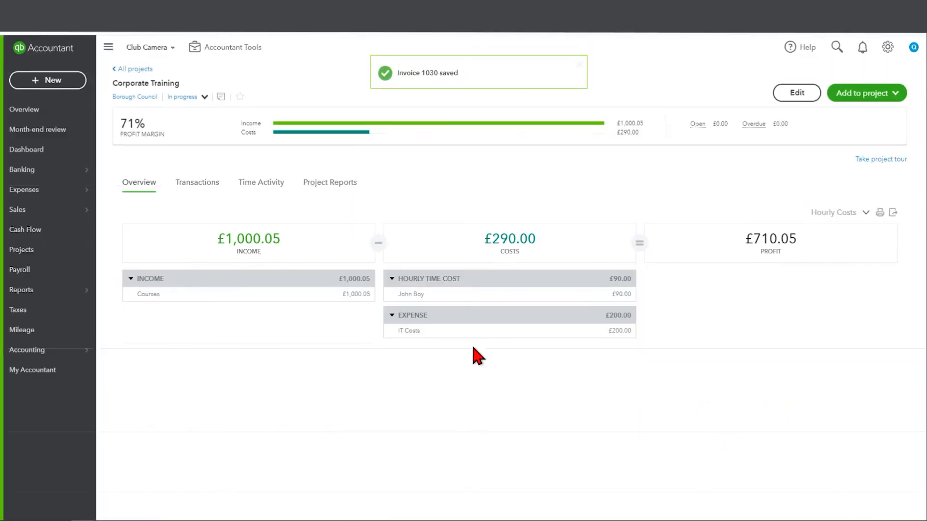
pyautogui.click(292, 289)
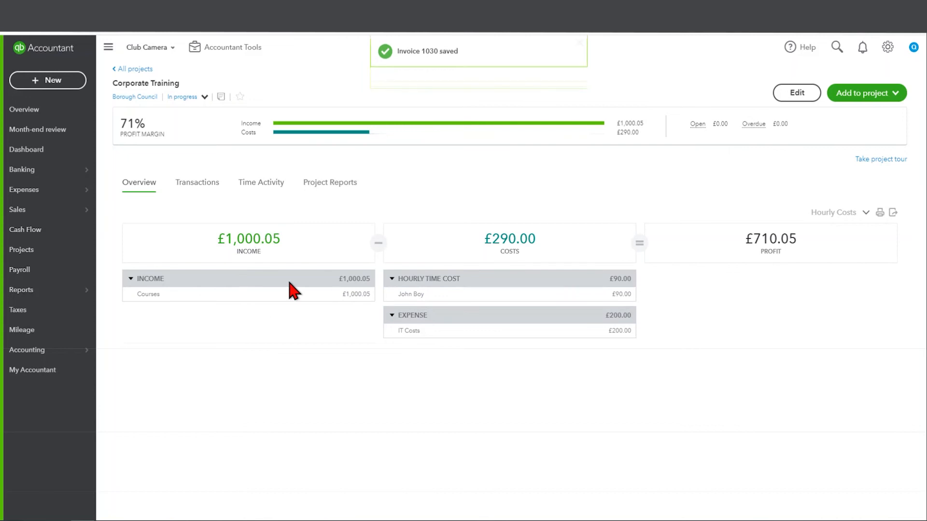
pyautogui.click(552, 266)
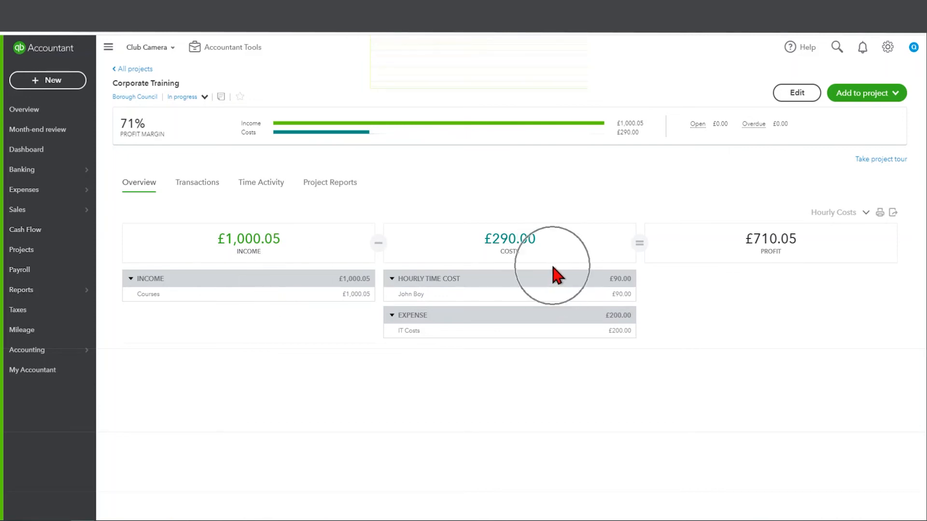
pyautogui.click(804, 243)
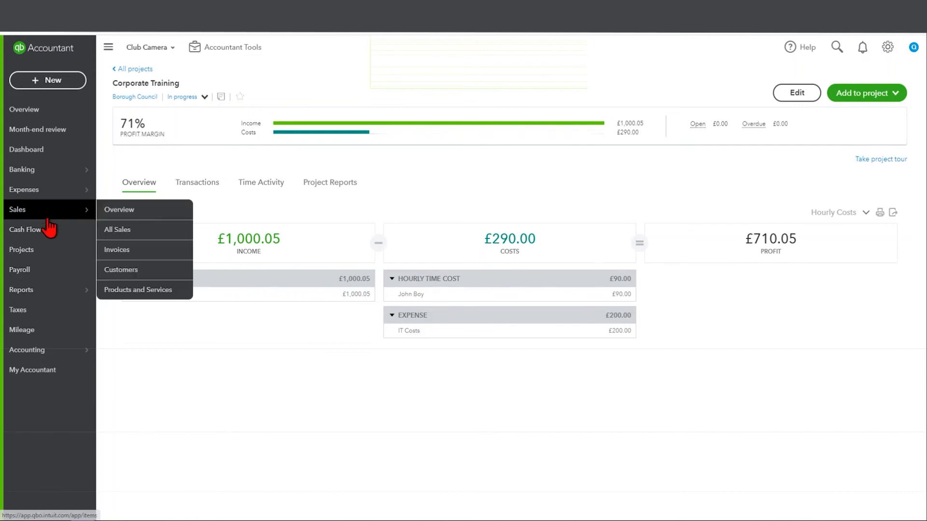
# Step: Open the tags overview and show the money in by the Sales Reps tag group
pyautogui.moveTo(80, 173)
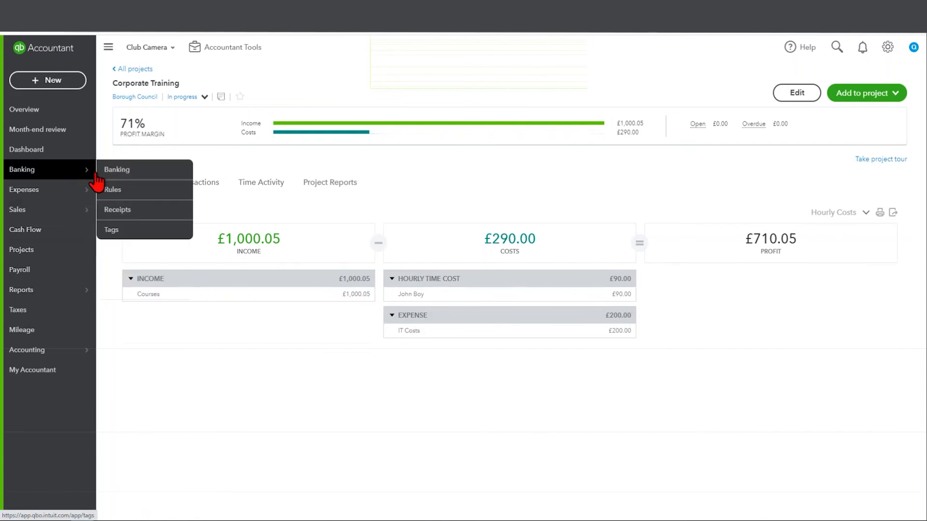
pyautogui.click(119, 230)
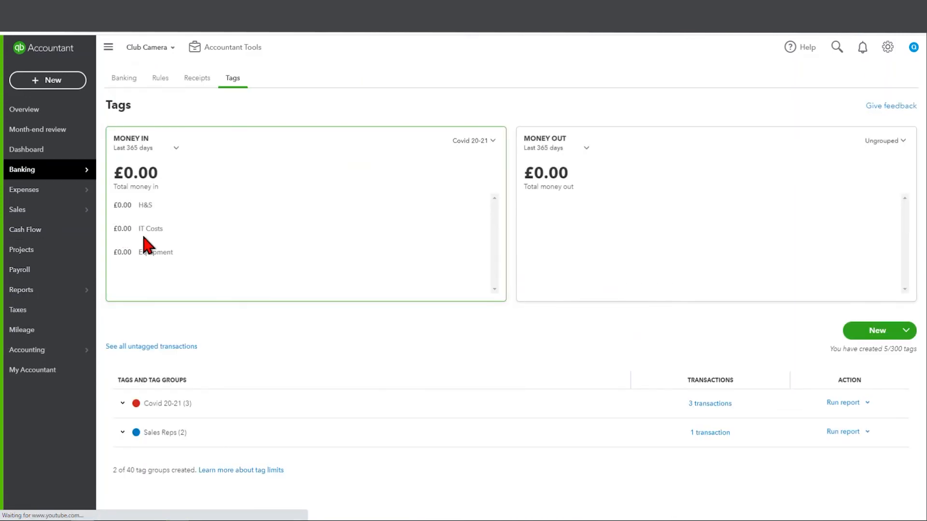
pyautogui.click(492, 141)
pyautogui.click(393, 195)
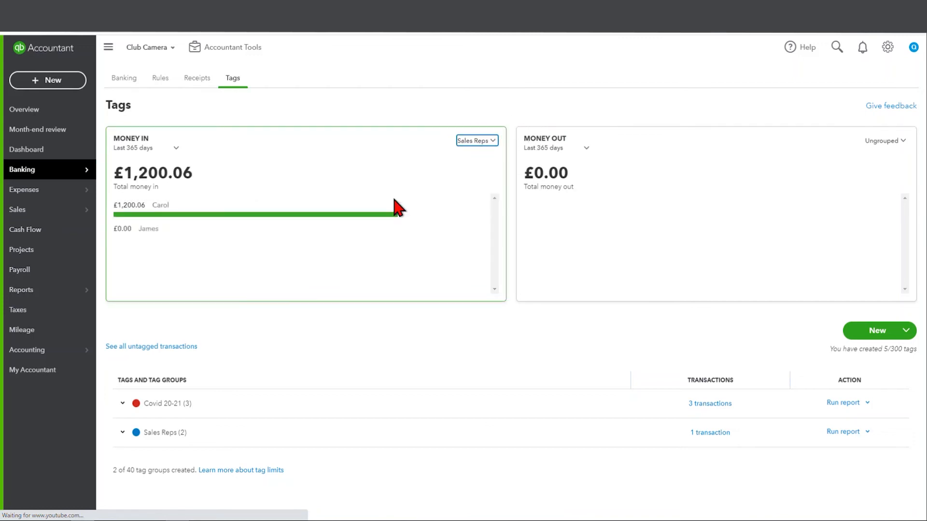
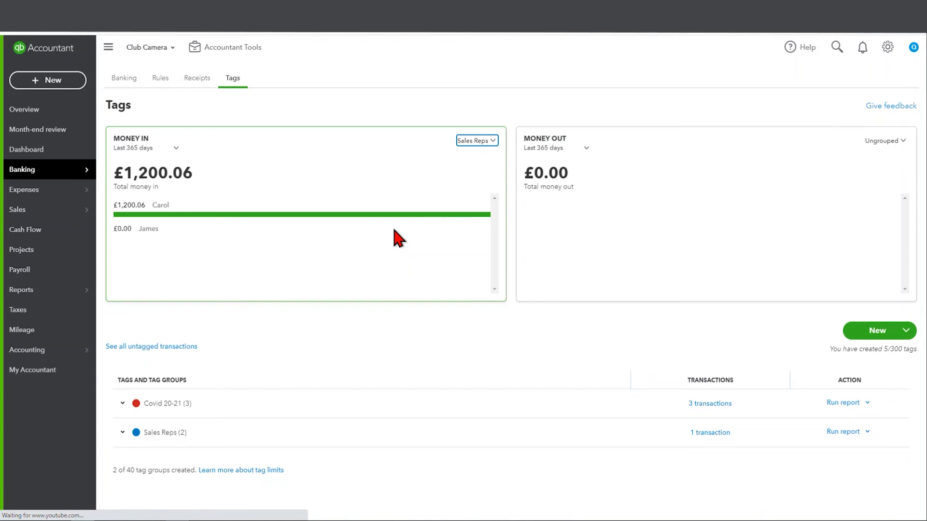
# Step: Search the reports for "cas" and open the Statement of Cash Flows report
pyautogui.click(71, 156)
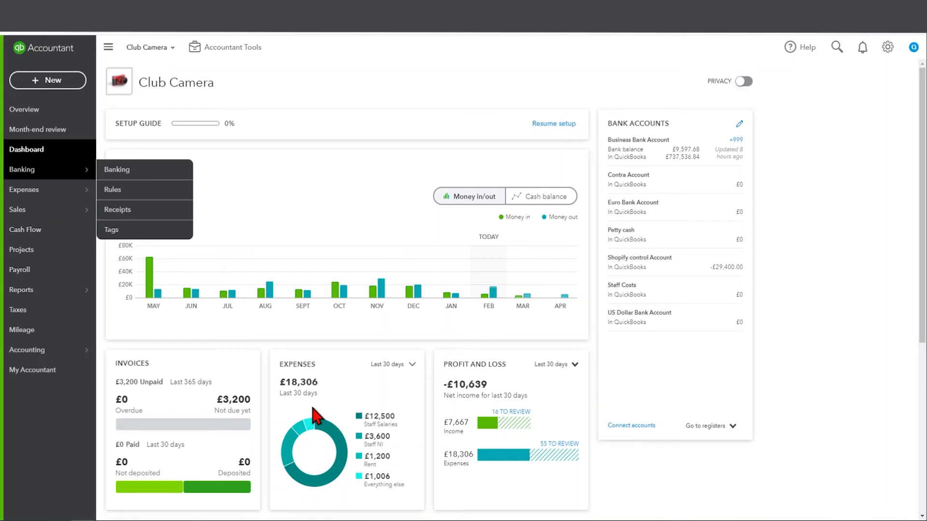
pyautogui.click(77, 298)
pyautogui.click(551, 140)
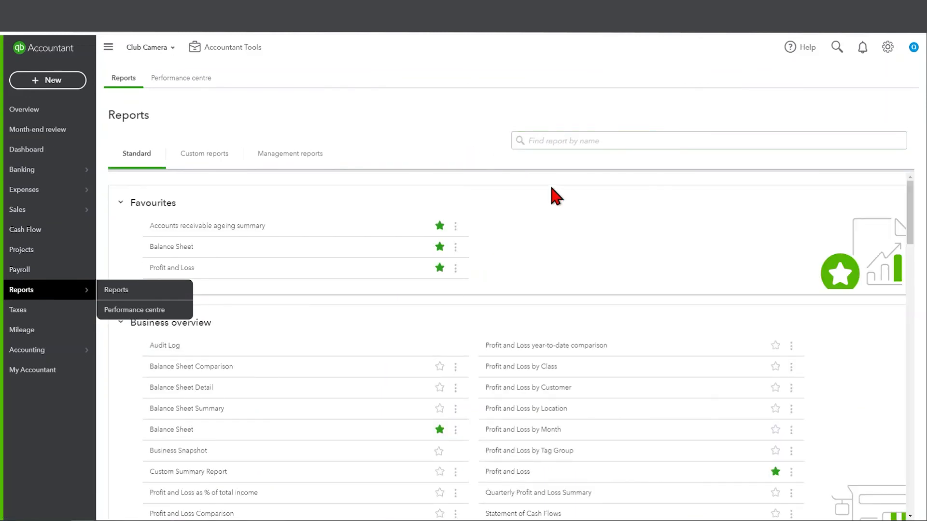
pyautogui.click(559, 141)
pyautogui.write('cas')
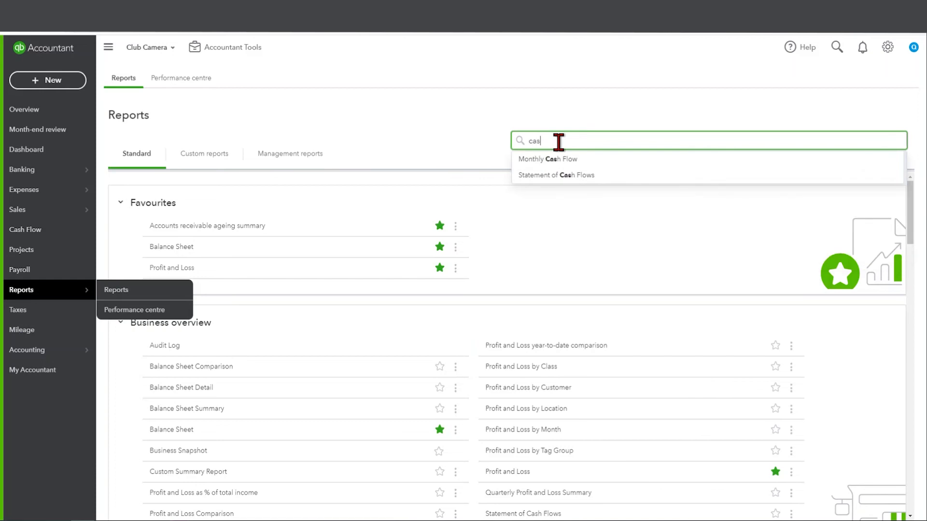
pyautogui.click(597, 159)
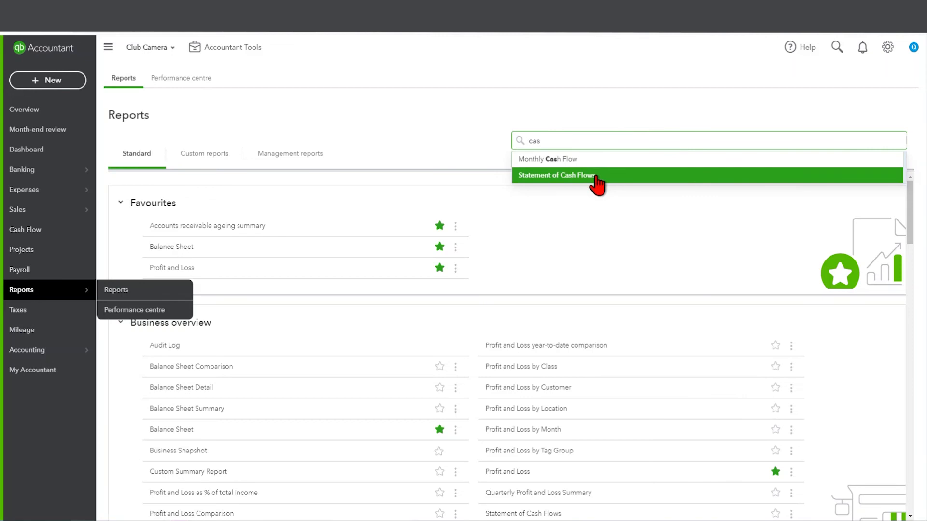
pyautogui.click(597, 176)
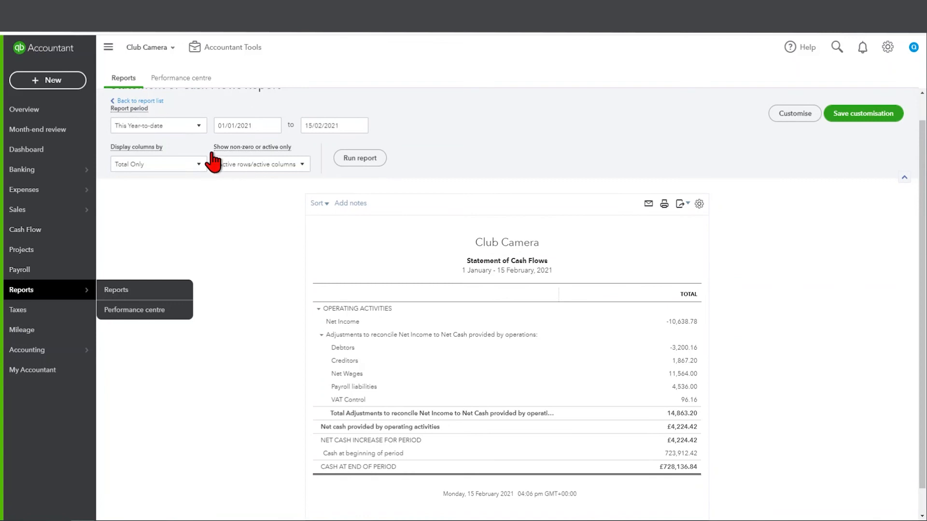
# Step: Rerun the Statement of Cash Flows for Last Year and examine the cash at the end of the period
pyautogui.click(198, 128)
pyautogui.scroll(-3, 171, 268)
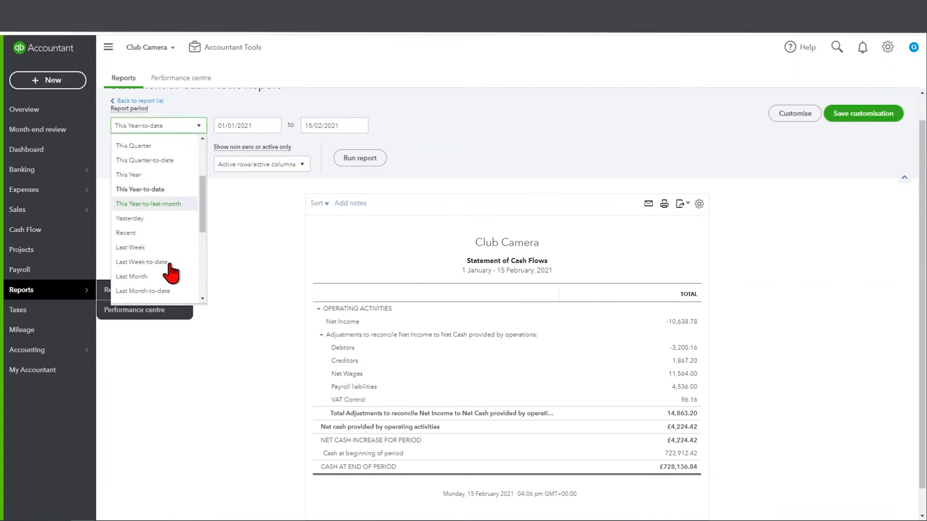
pyautogui.click(160, 288)
pyautogui.click(350, 163)
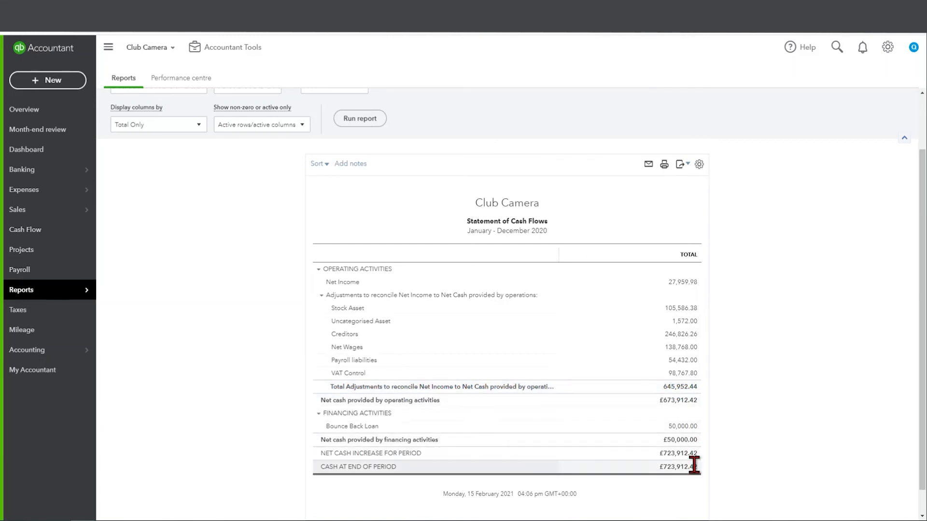
pyautogui.press('ctrl')
pyautogui.press('ctrl')
pyautogui.scroll(2, 697, 468)
# Step: Search the reports for "mon", open the Monthly Cash Flow report and look through its available report periods
pyautogui.moveTo(90, 299)
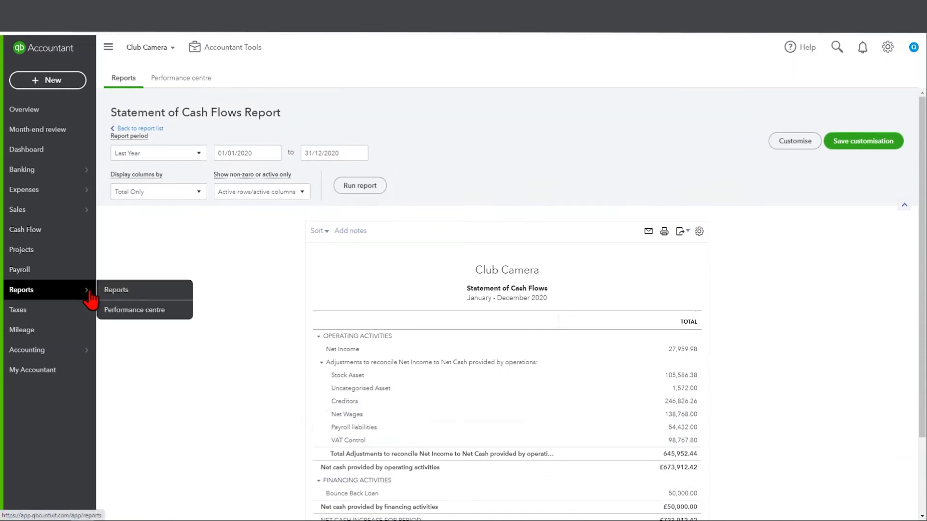
pyautogui.click(150, 297)
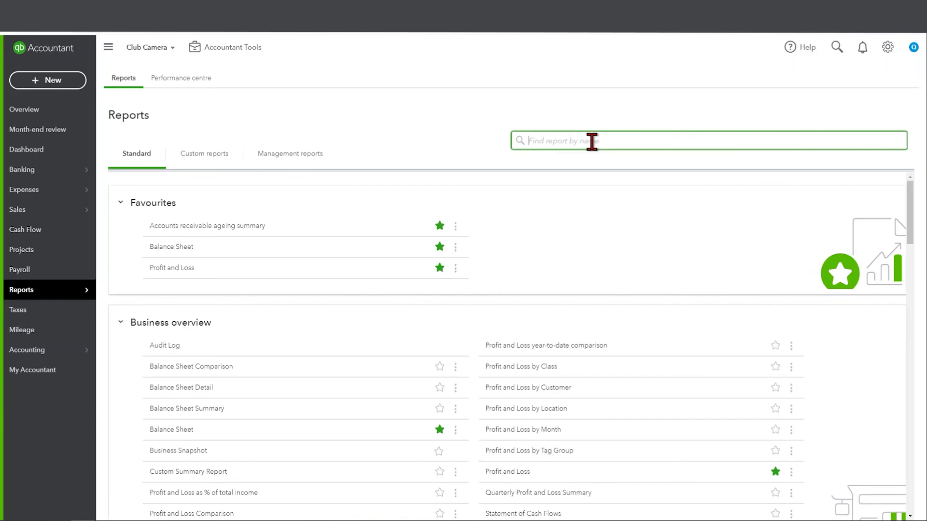
pyautogui.write('mon')
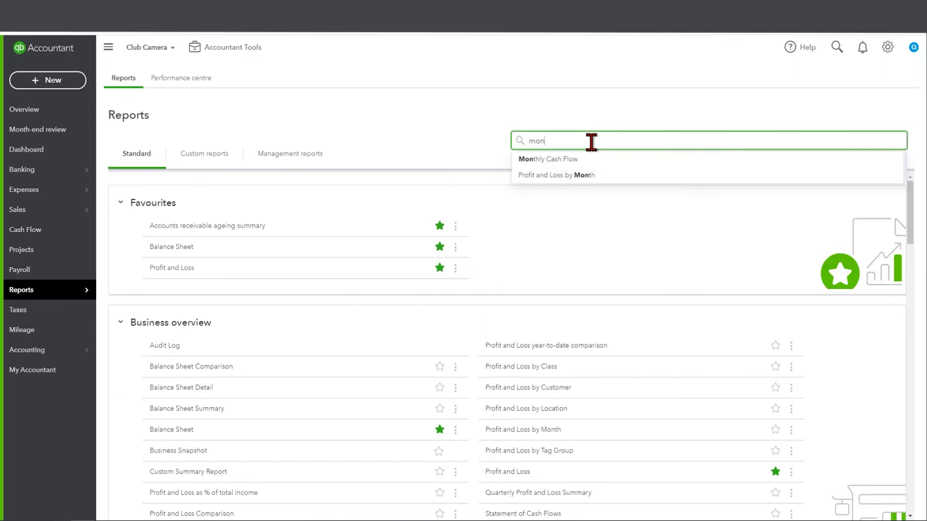
pyautogui.click(571, 166)
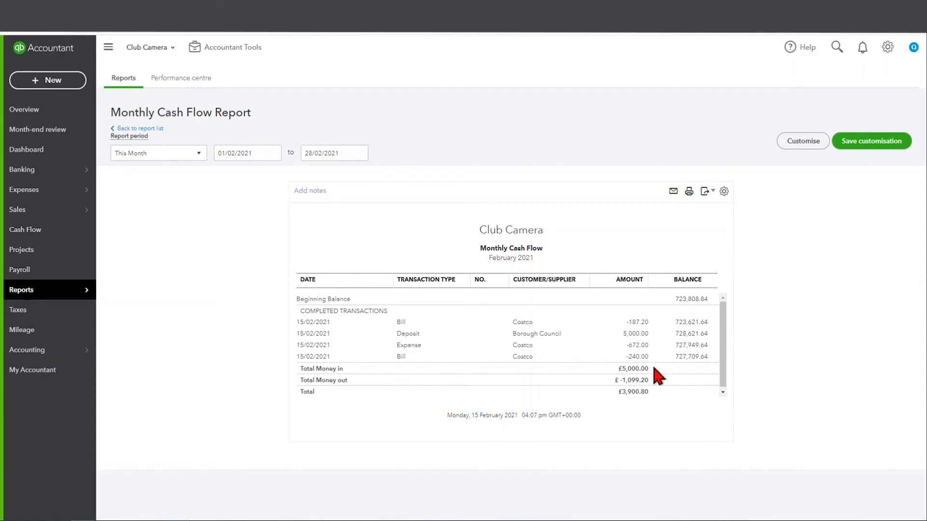
pyautogui.click(198, 159)
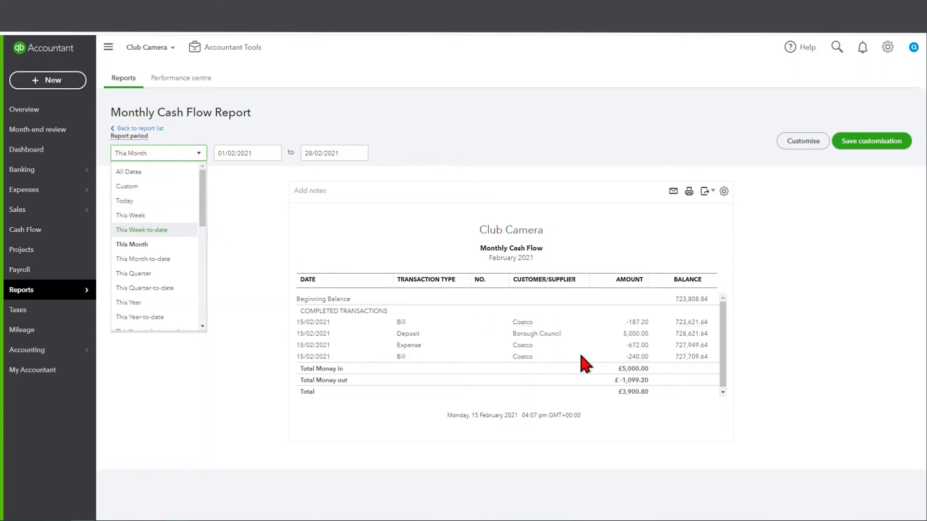
pyautogui.click(786, 342)
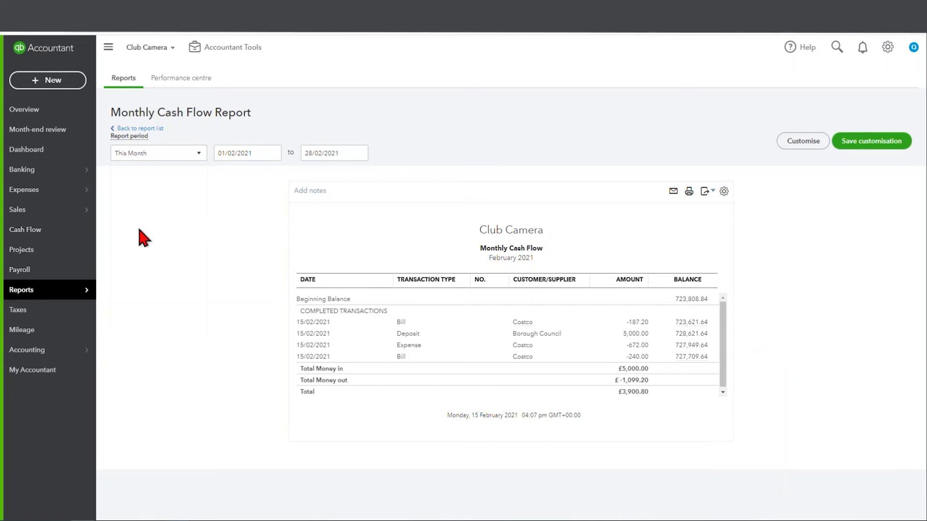
pyautogui.click(73, 234)
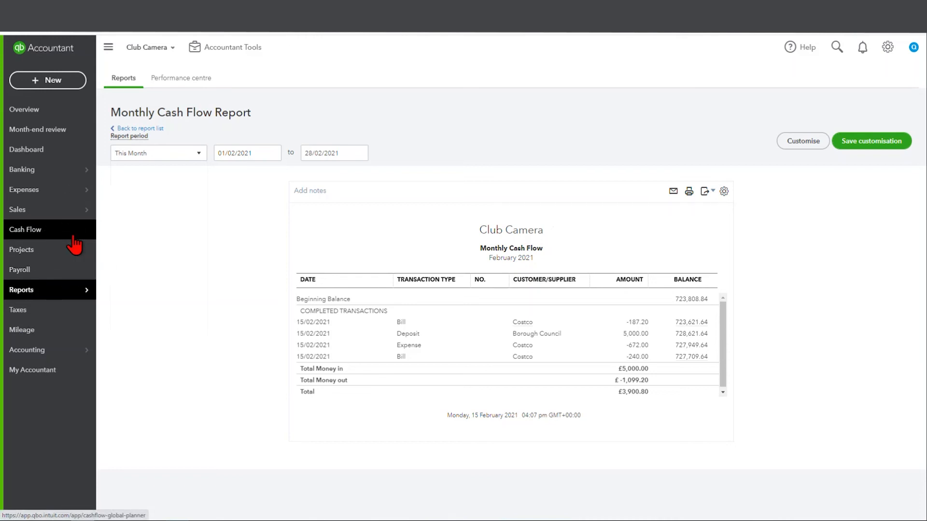
pyautogui.click(73, 235)
# Step: Open QuickBooks Labs, examine the Cash Flow Dashboard Widget feature and close Labs
pyautogui.click(888, 48)
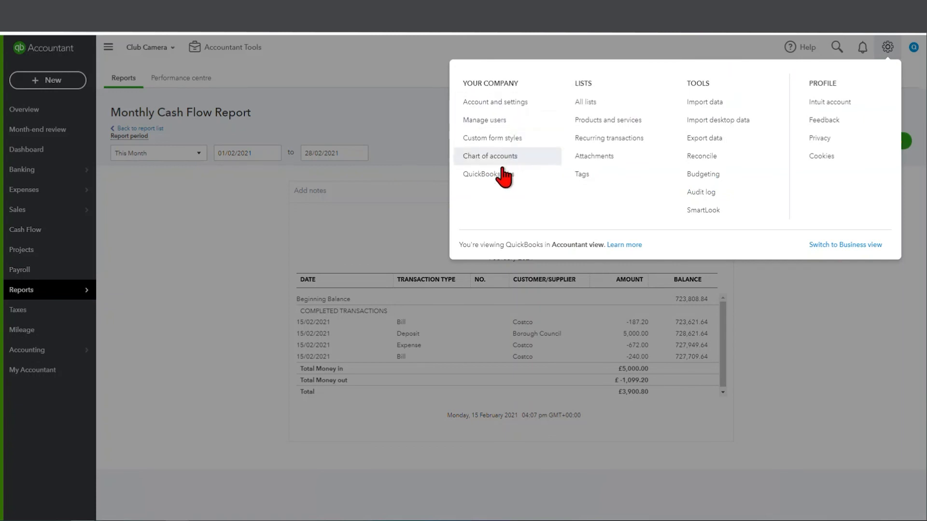
pyautogui.click(502, 175)
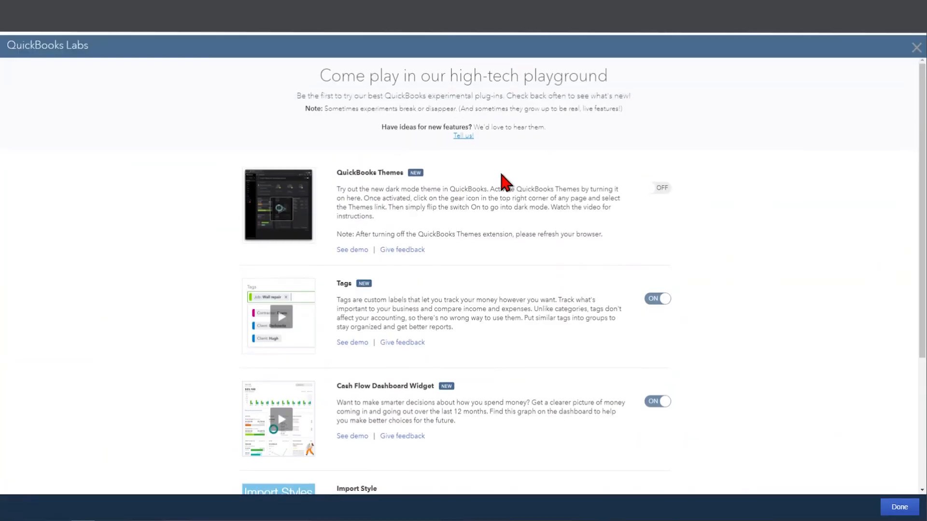
pyautogui.scroll(-3, 526, 354)
pyautogui.click(384, 256)
pyautogui.click(385, 256)
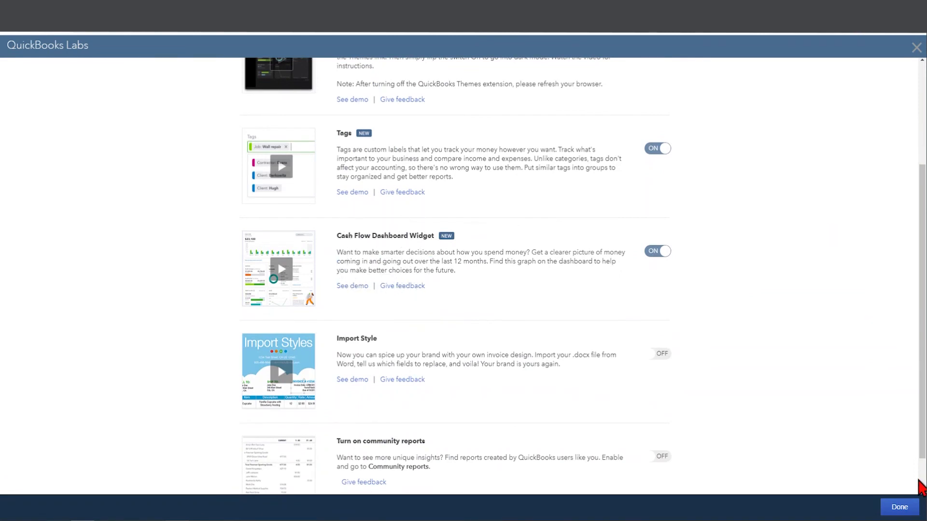
pyautogui.click(900, 507)
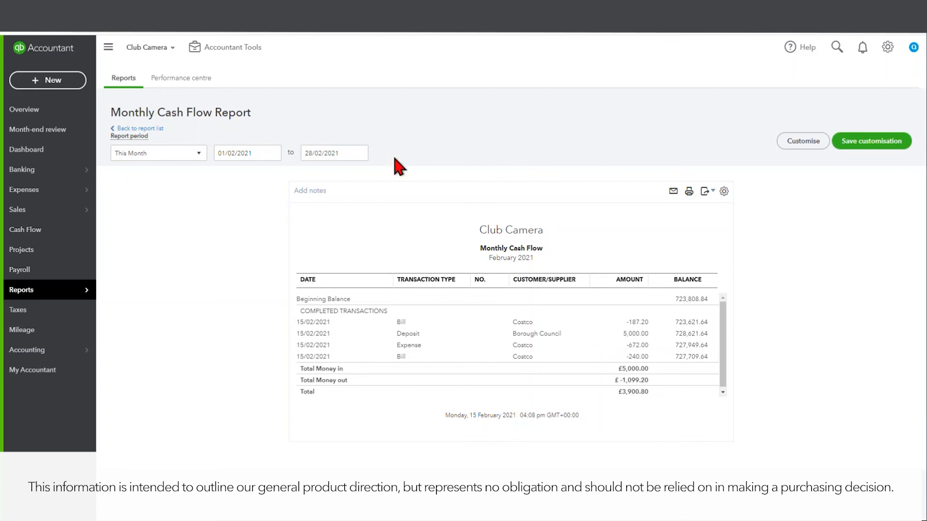
# Step: Open the cash flow planner, switch its chart to Money in/out and inspect the monthly bars
pyautogui.click(72, 230)
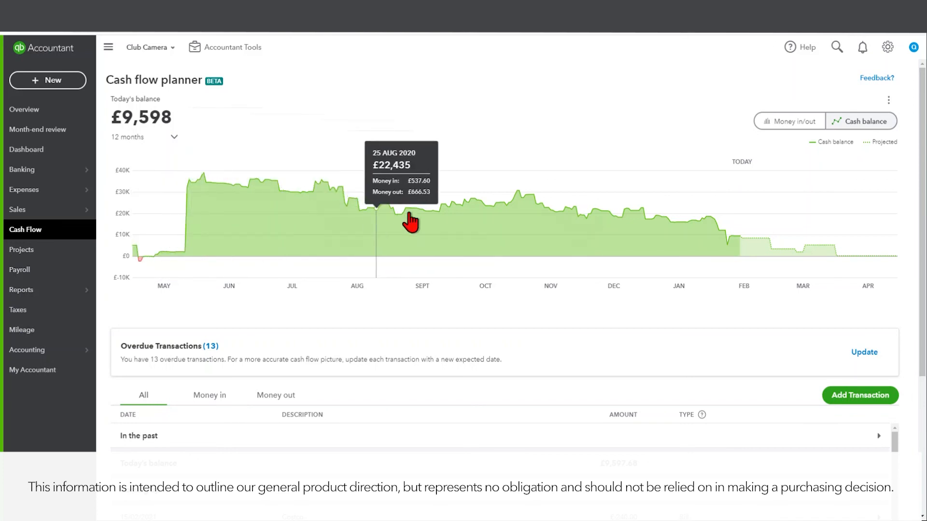
pyautogui.click(803, 127)
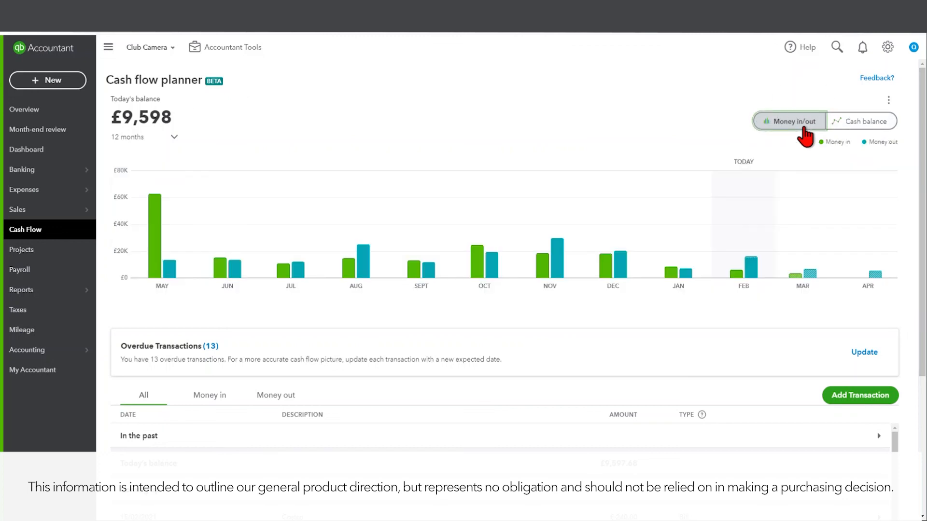
pyautogui.moveTo(168, 265)
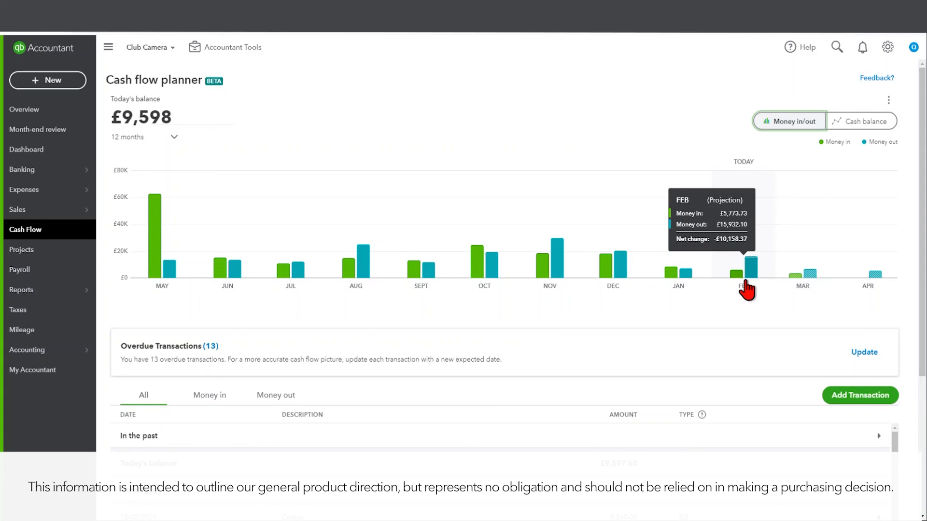
# Step: Examine the upcoming bills, planned payroll and invoices in the cash flow planner's transaction list
pyautogui.scroll(-1, 731, 336)
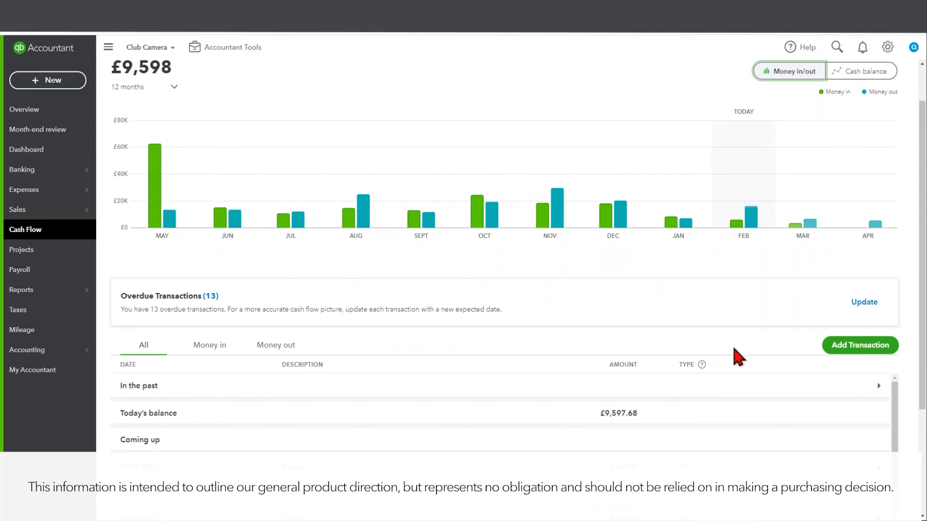
pyautogui.scroll(-2, 734, 363)
pyautogui.scroll(-1, 735, 363)
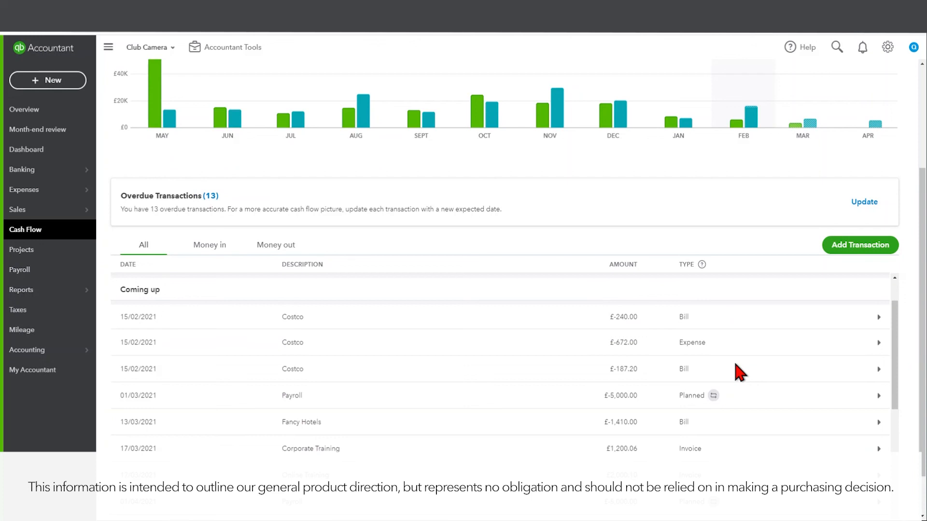
pyautogui.scroll(1, 735, 365)
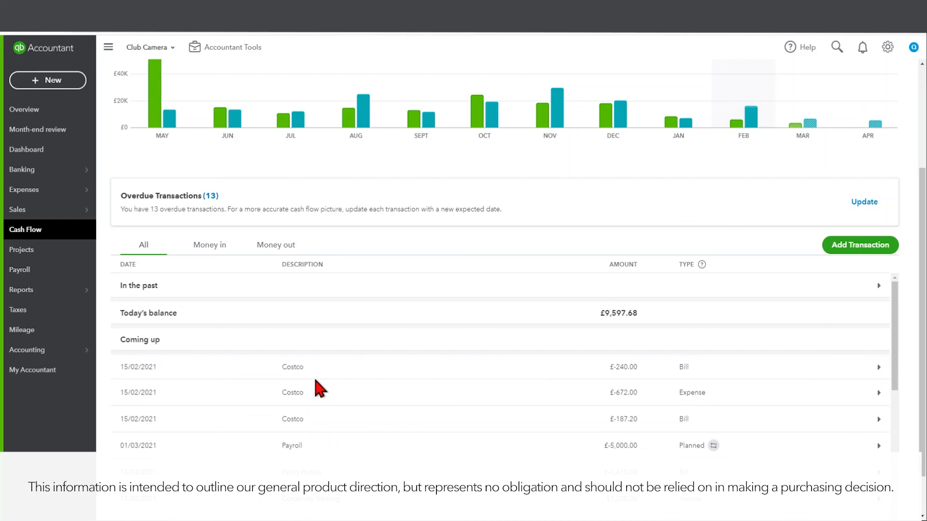
pyautogui.scroll(-1, 317, 377)
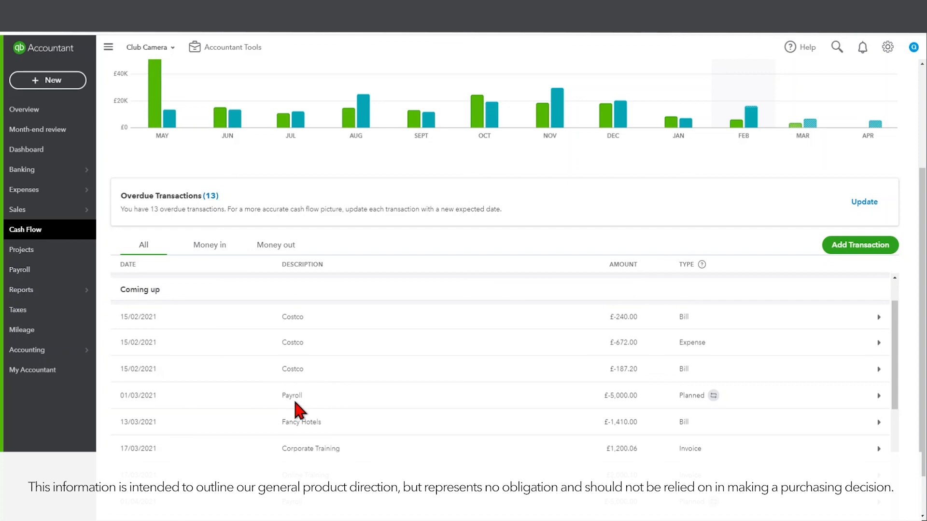
pyautogui.scroll(-1, 303, 446)
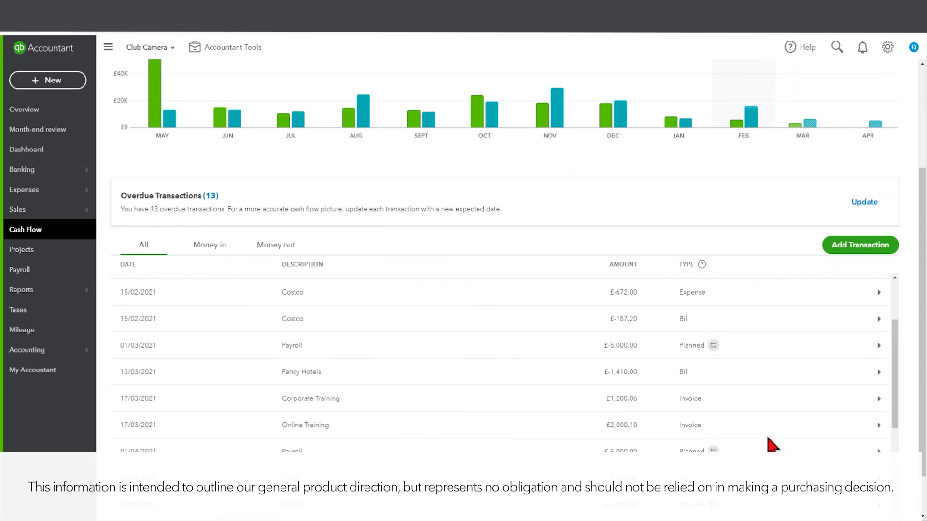
pyautogui.scroll(2, 892, 357)
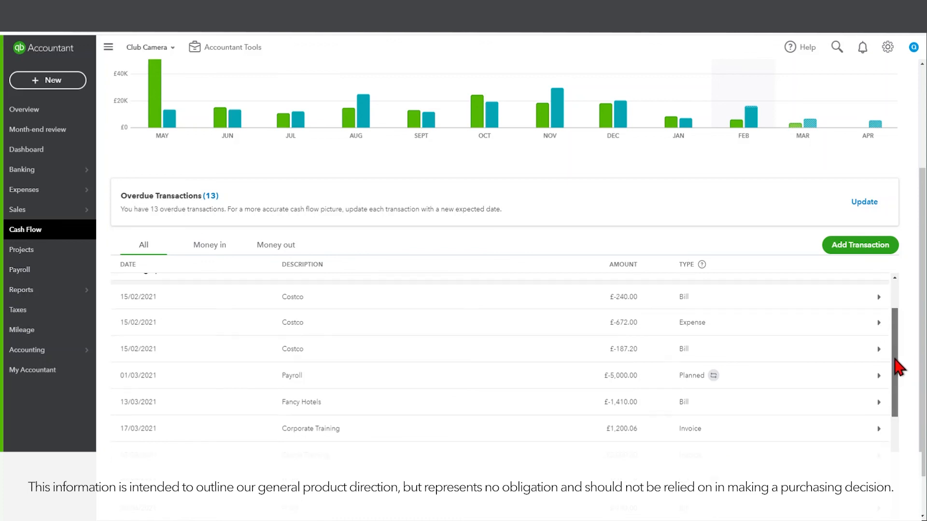
# Step: Open the upcoming IT Bill in the planner's transaction list and set its expected date to 31/05/2021
pyautogui.moveTo(897, 348); pyautogui.dragTo(902, 441)
pyautogui.click(784, 305)
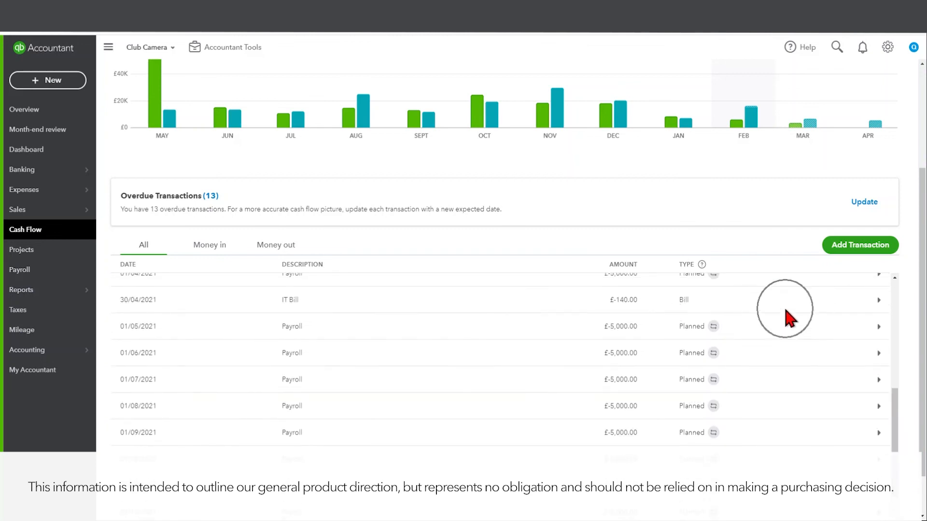
pyautogui.click(883, 301)
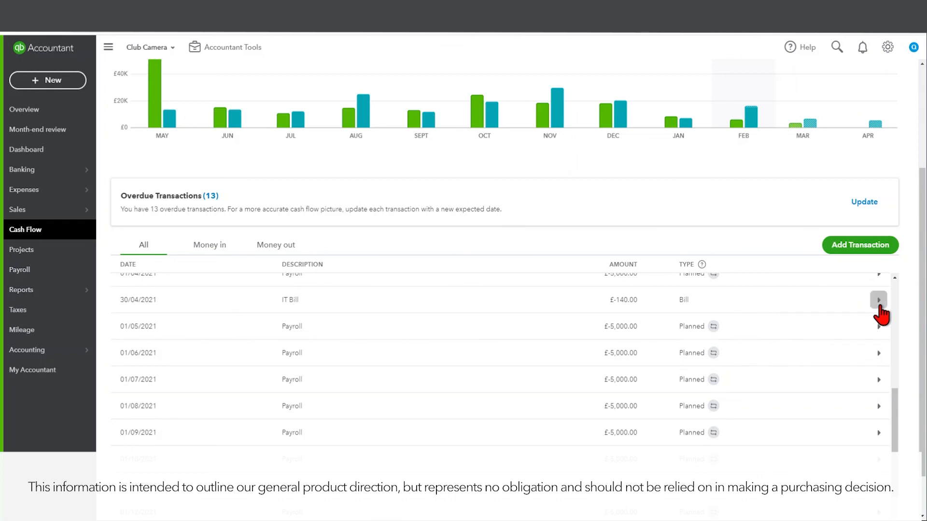
pyautogui.click(172, 299)
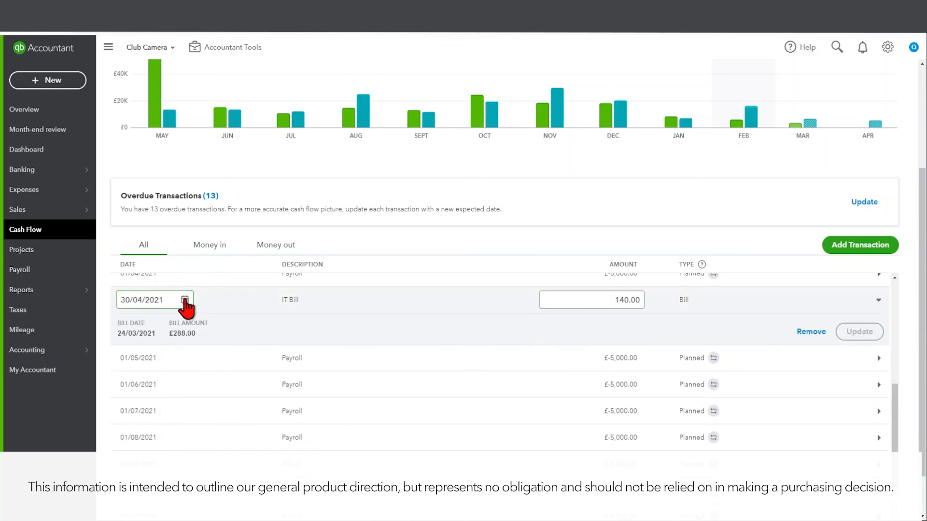
pyautogui.click(183, 301)
pyautogui.click(223, 324)
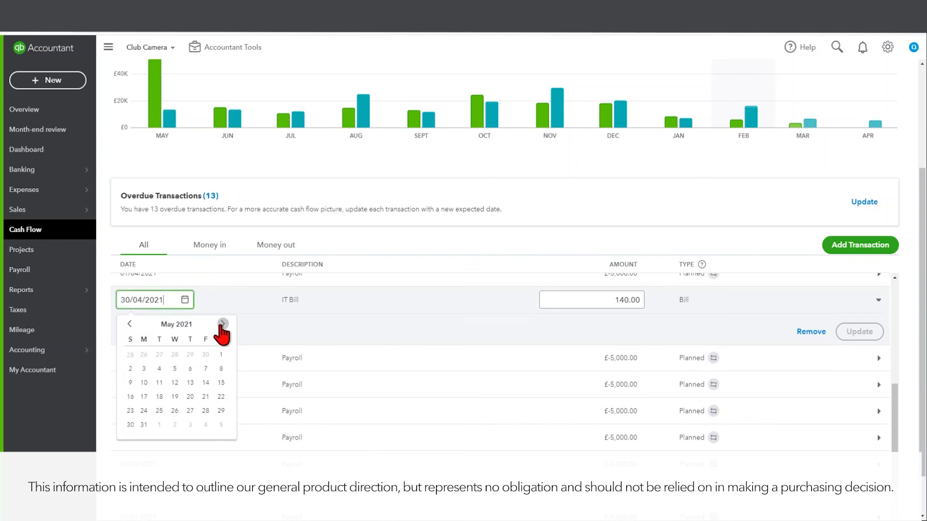
pyautogui.click(144, 424)
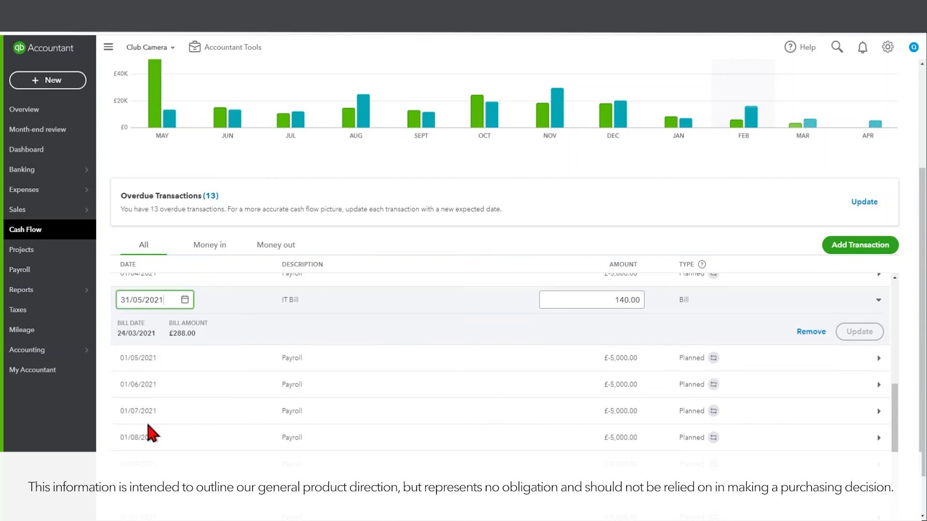
# Step: Set the IT Bill's planned amount to 100 and update the transaction
pyautogui.click(606, 301)
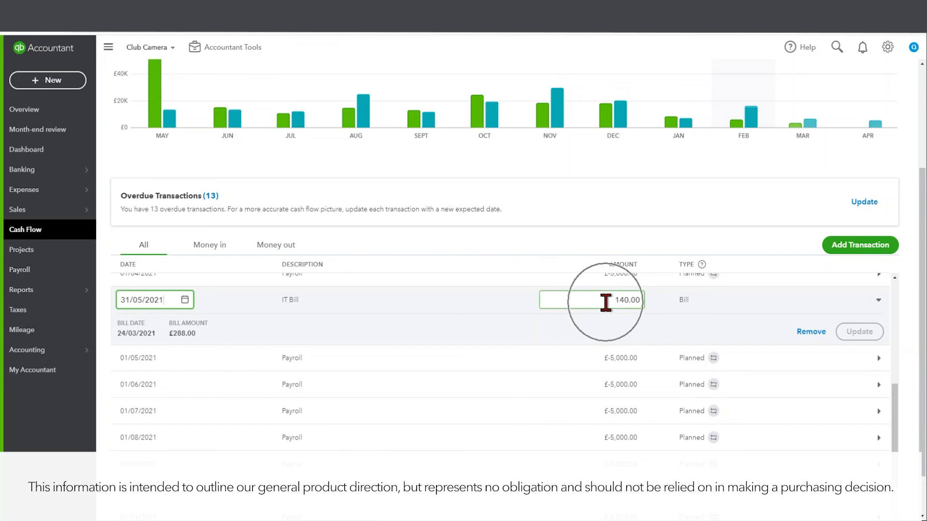
pyautogui.click(606, 303)
pyautogui.moveTo(606, 302); pyautogui.dragTo(643, 302)
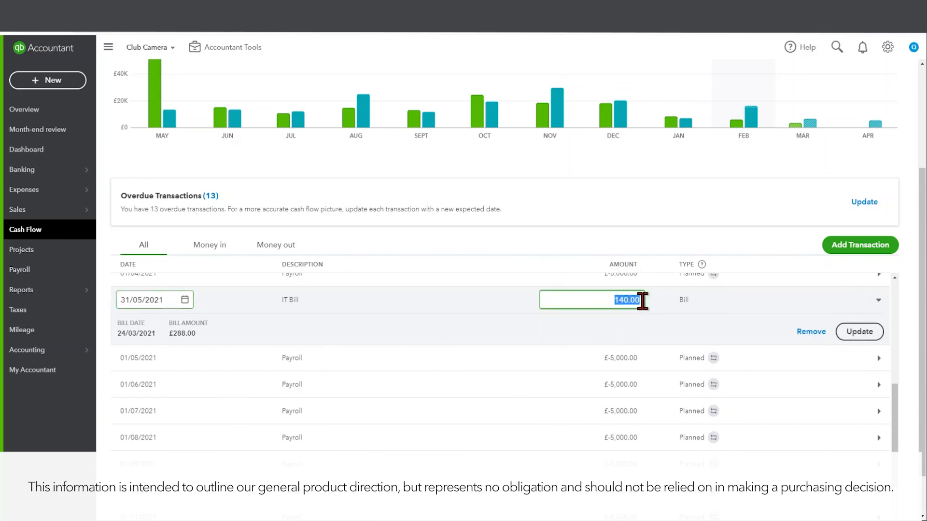
pyautogui.write('100')
pyautogui.click(595, 306)
pyautogui.click(595, 306)
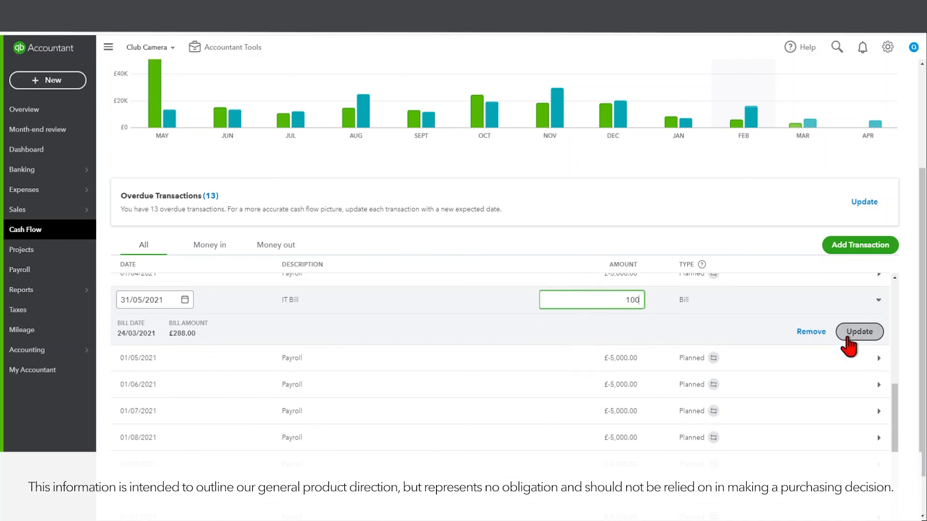
pyautogui.click(851, 337)
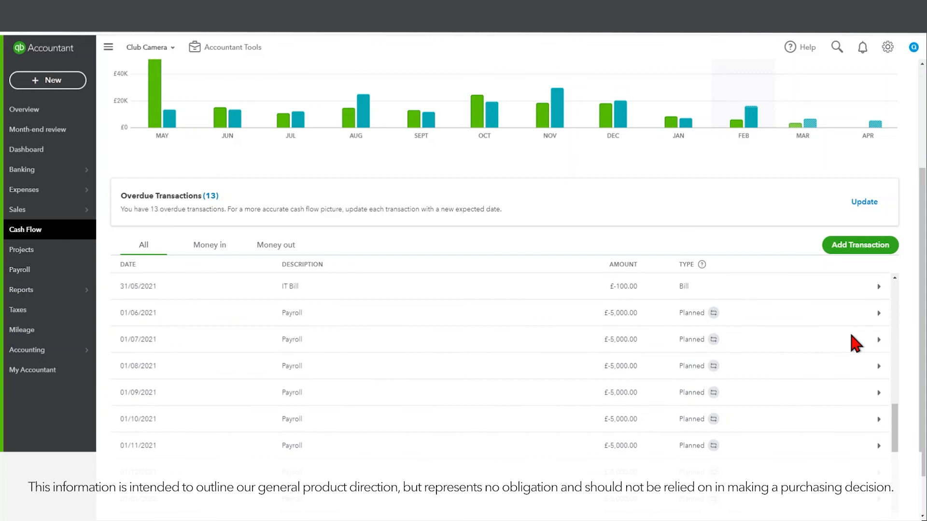
# Step: Switch the planner's chart to Cash balance and look through the planned transactions to the end of the list
pyautogui.scroll(5, 726, 403)
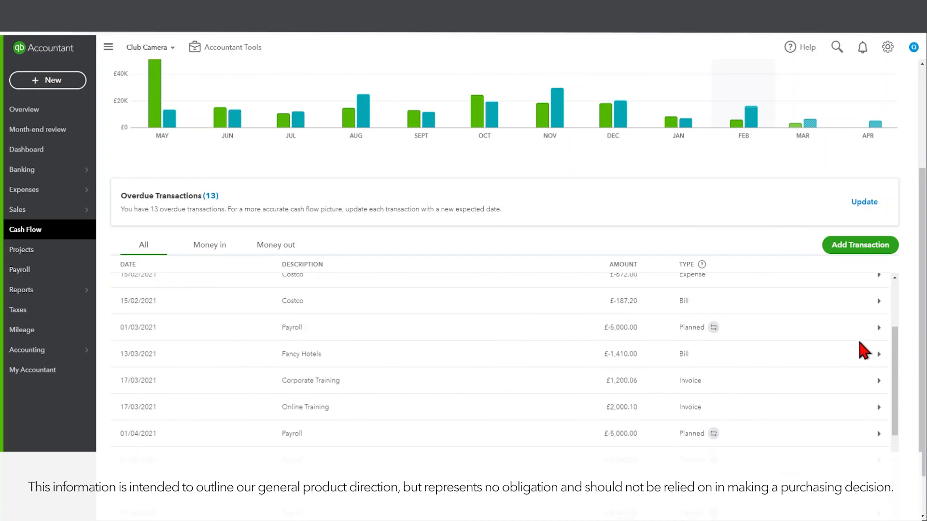
pyautogui.scroll(1, 922, 338)
pyautogui.scroll(3, 922, 328)
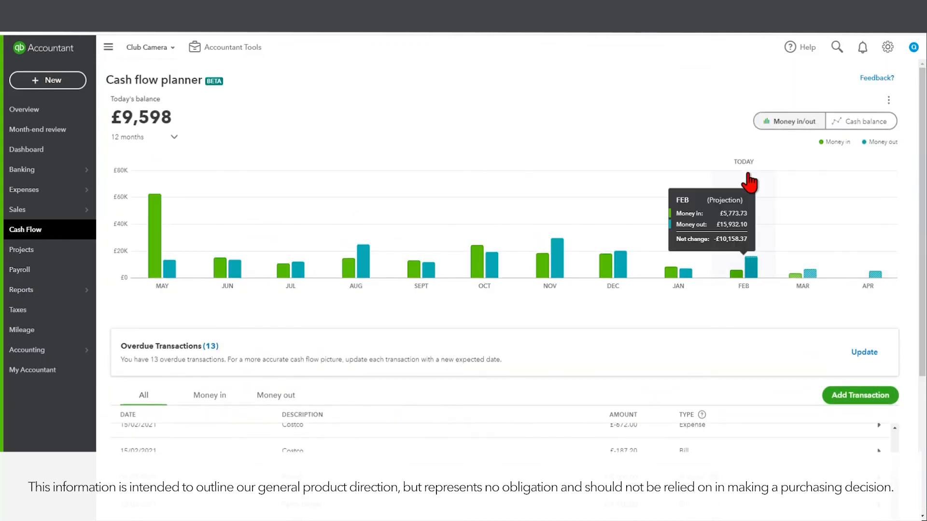
pyautogui.click(836, 123)
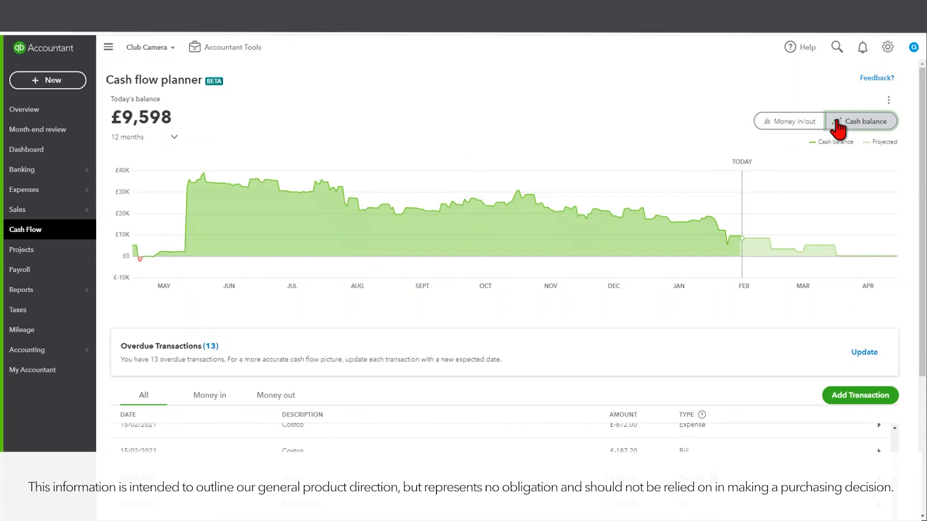
pyautogui.scroll(-4, 923, 314)
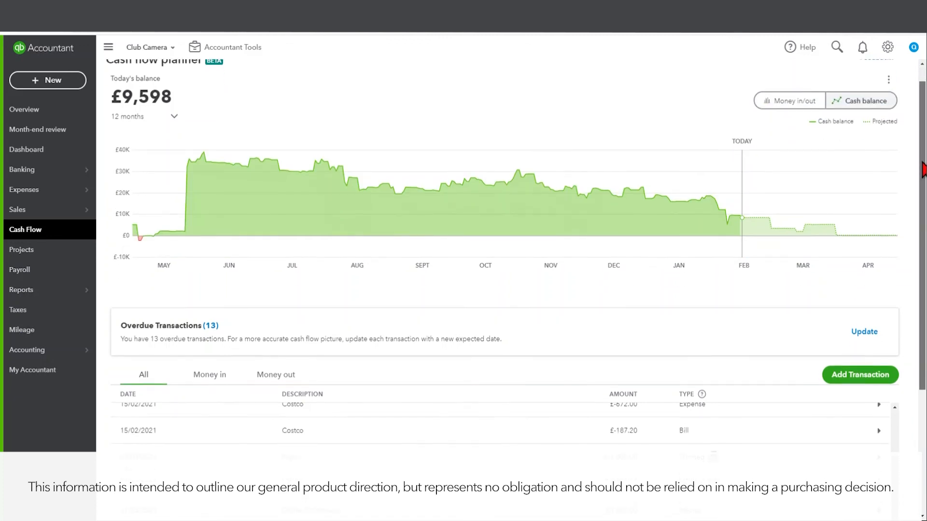
pyautogui.moveTo(897, 305); pyautogui.dragTo(896, 432)
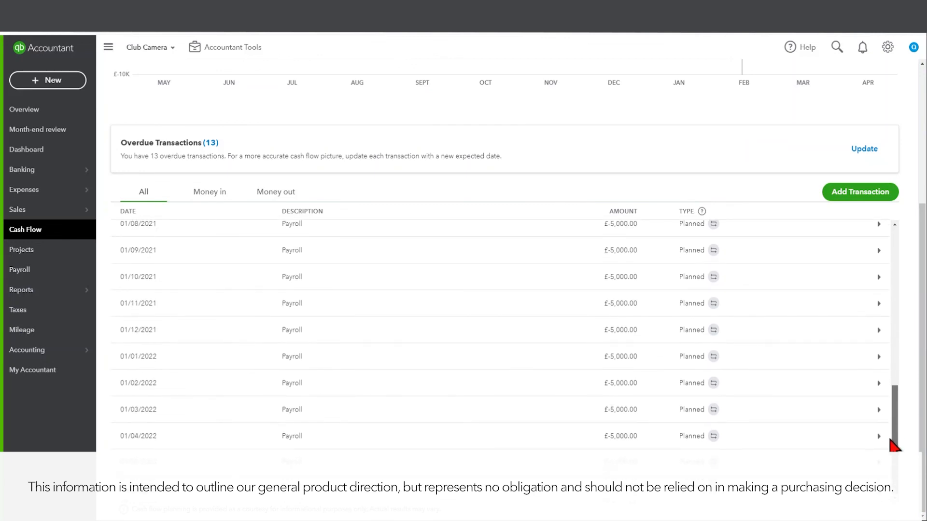
pyautogui.moveTo(920, 453); pyautogui.dragTo(922, 392)
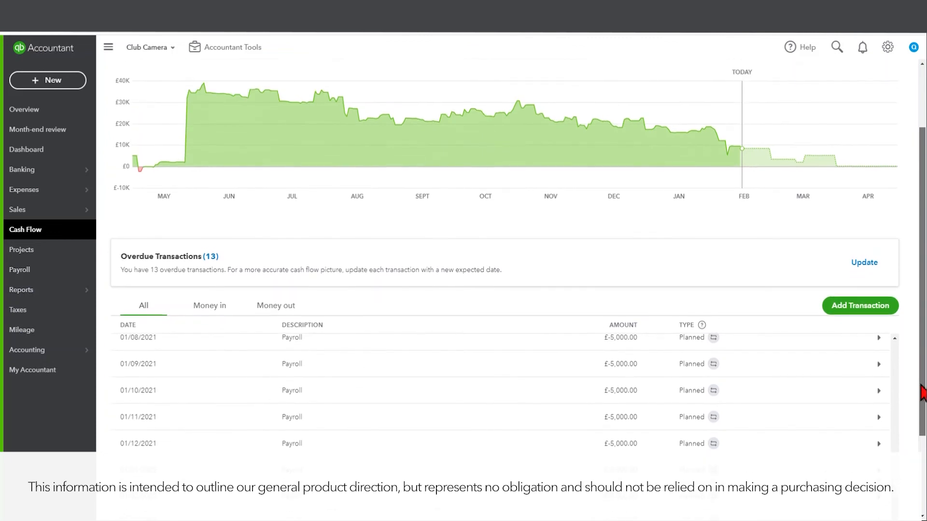
pyautogui.moveTo(894, 482); pyautogui.dragTo(893, 356)
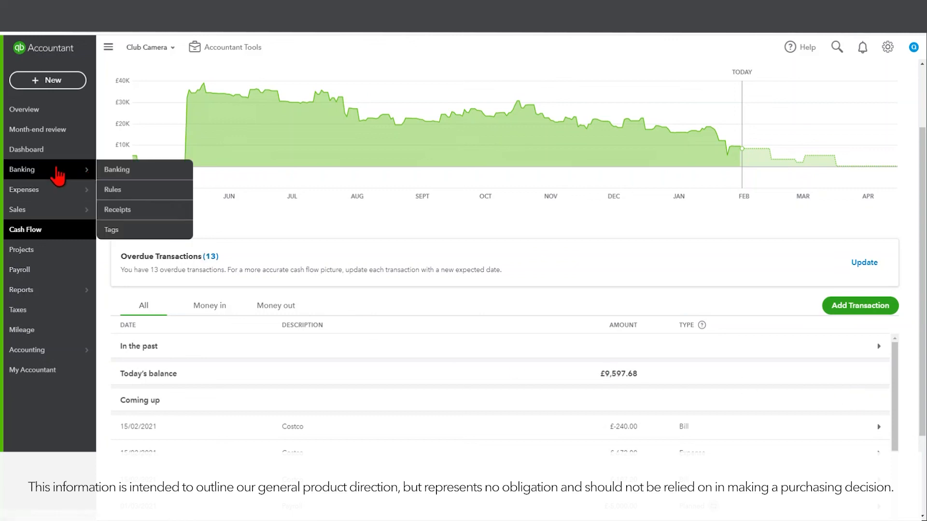
pyautogui.click(57, 170)
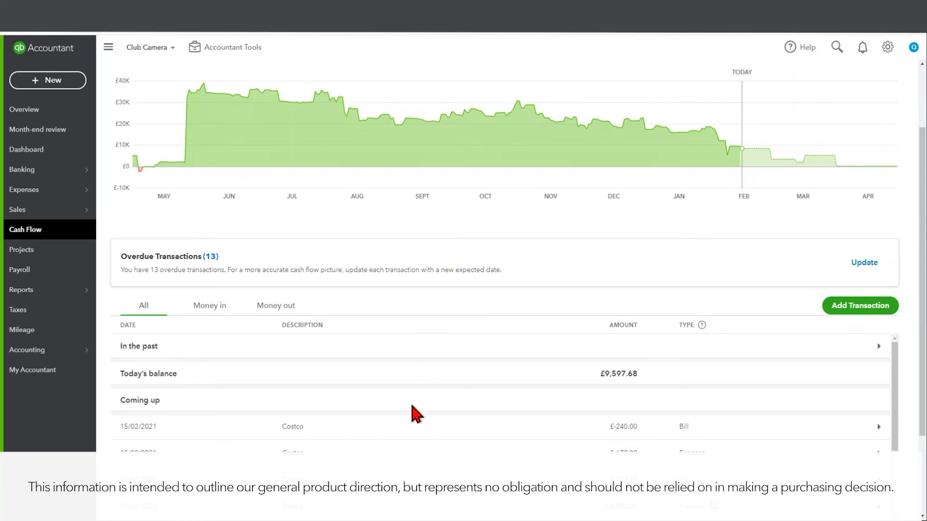
pyautogui.scroll(-3, 411, 418)
pyautogui.scroll(3, 411, 418)
pyautogui.scroll(2, 620, 352)
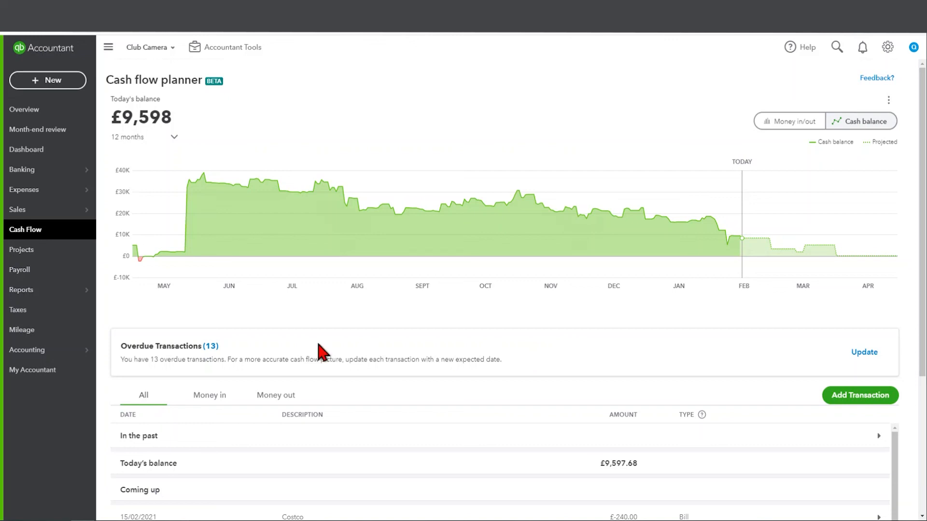
# Step: Go to the management reports and open the Basic Company Financials template for editing
pyautogui.click(62, 289)
pyautogui.click(115, 294)
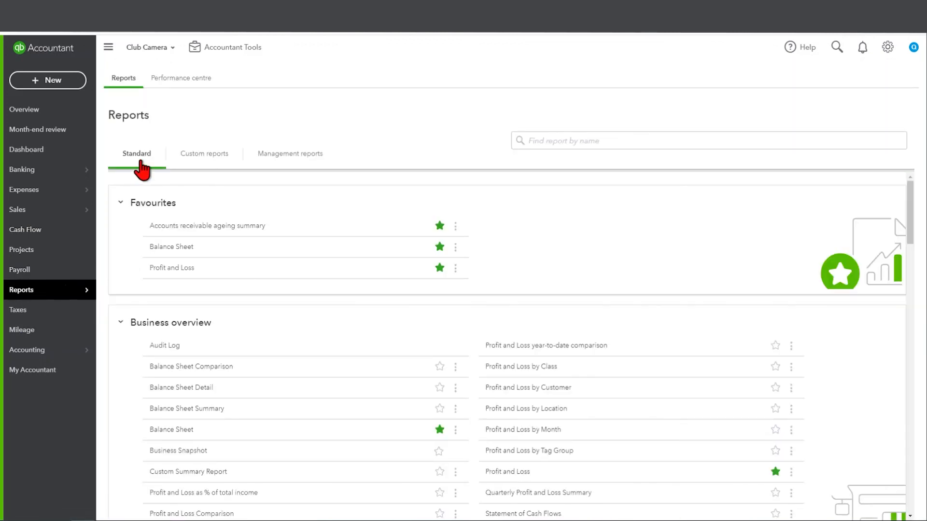
pyautogui.click(295, 164)
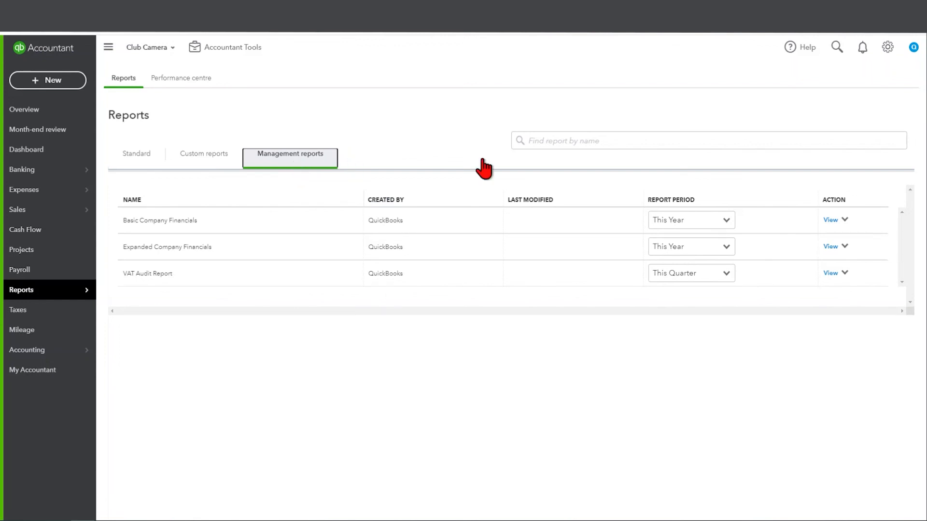
pyautogui.click(844, 221)
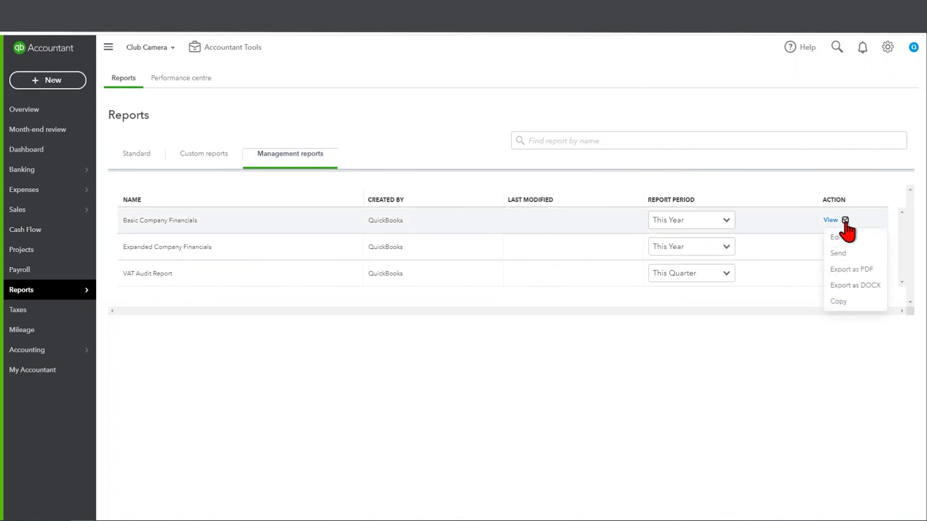
pyautogui.click(845, 238)
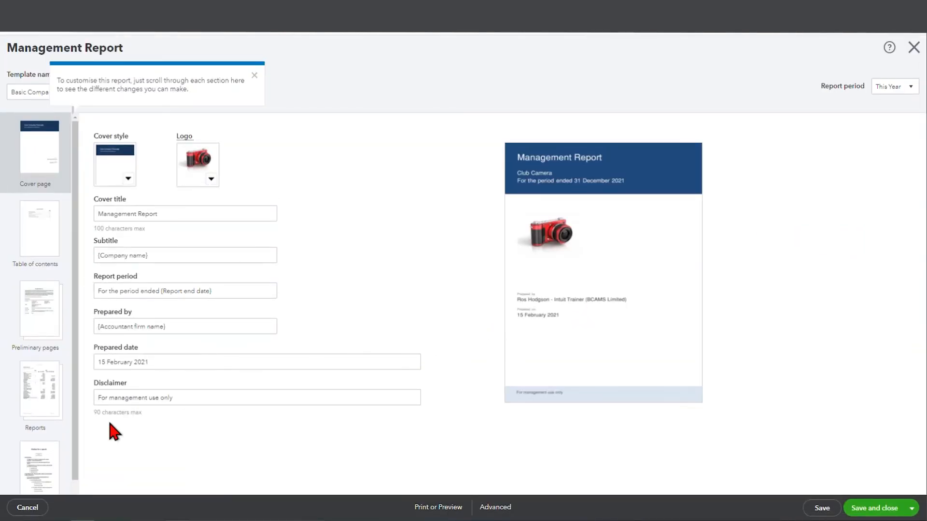
# Step: Remove the Profit and Loss, Balance Sheet and Statement of Cash Flows from the template's reports section
pyautogui.click(41, 416)
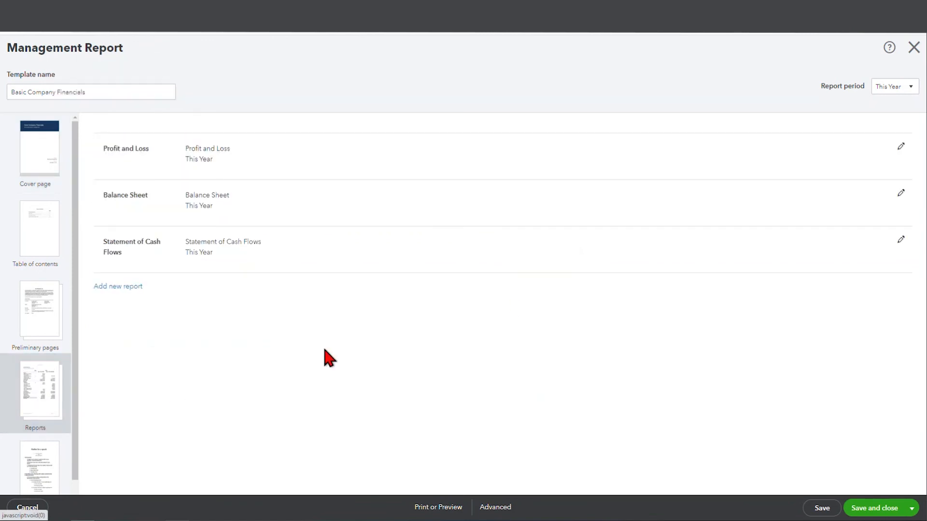
pyautogui.click(899, 148)
pyautogui.click(900, 147)
pyautogui.click(899, 149)
pyautogui.click(900, 149)
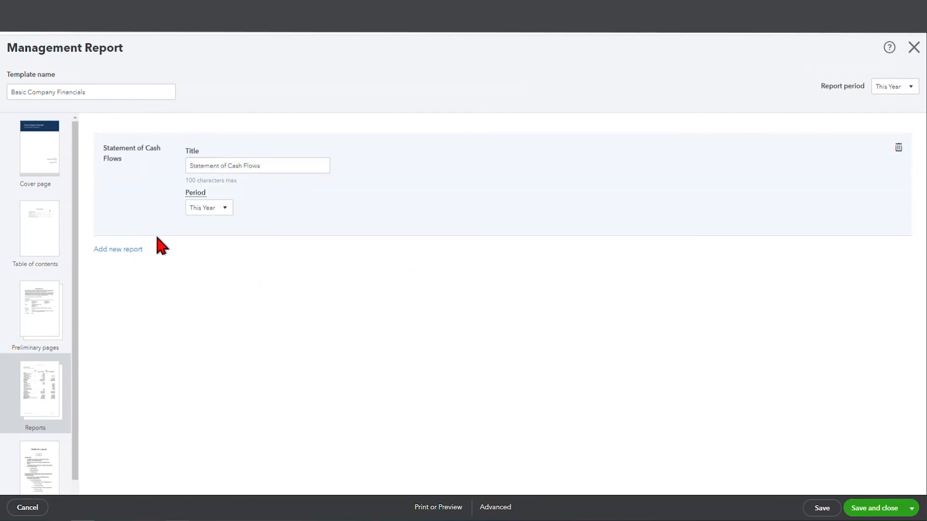
pyautogui.click(898, 147)
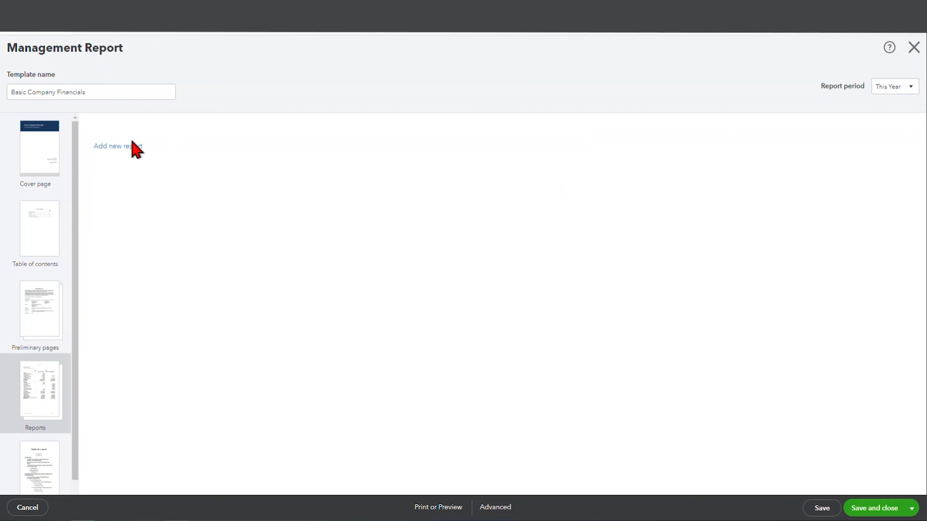
# Step: Add the customised report Sales Reports 2020:Profit and Loss 2020 to the management report
pyautogui.click(120, 148)
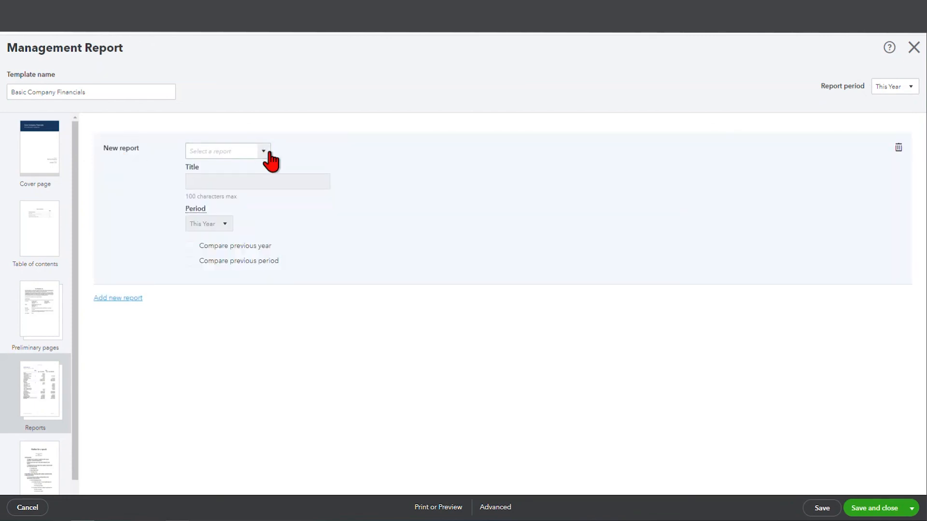
pyautogui.click(269, 153)
pyautogui.click(347, 170)
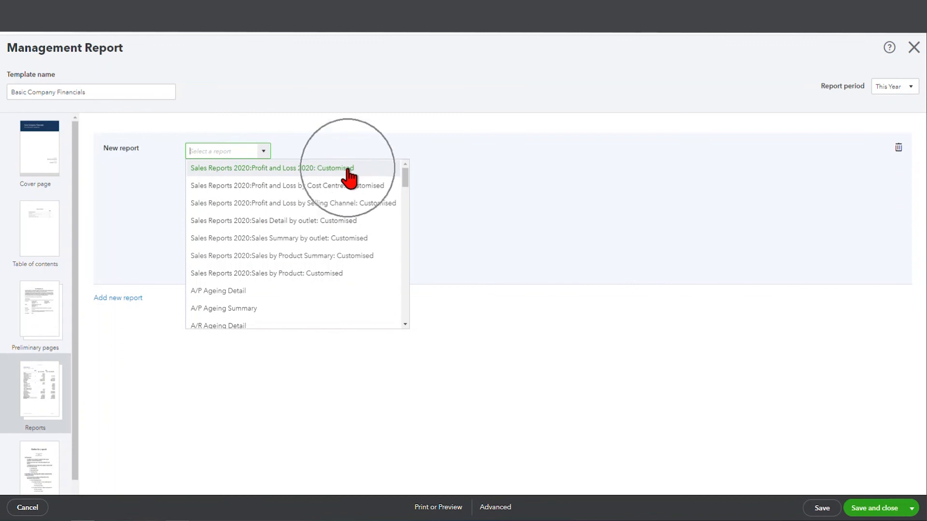
pyautogui.click(323, 169)
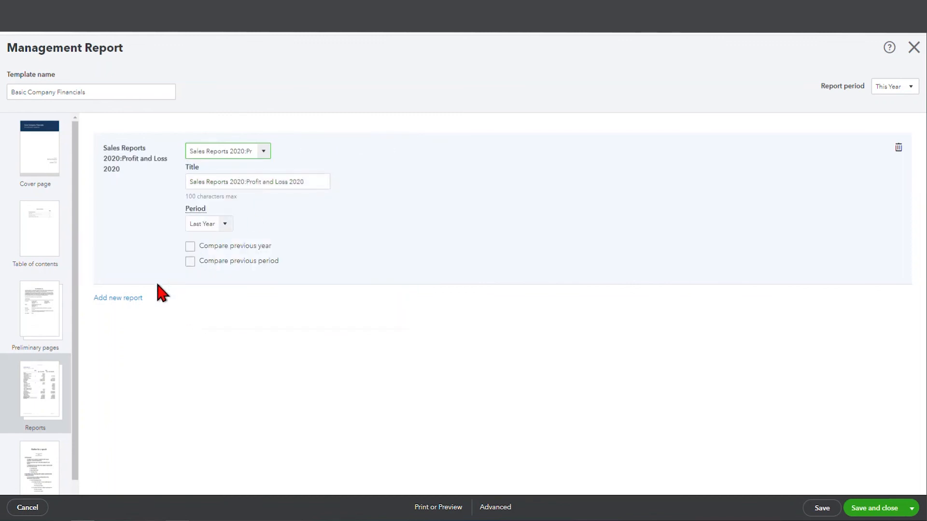
# Step: Add the customised Sales Reports 2020 reports Profit and Loss by Cost Centre and Profit and Loss by Selling Channel to the management report
pyautogui.click(122, 300)
pyautogui.click(264, 199)
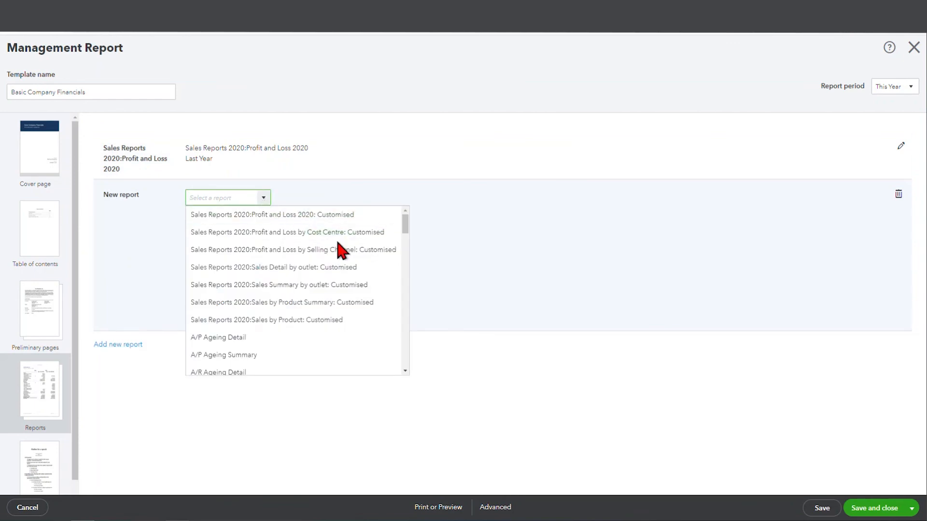
pyautogui.click(352, 234)
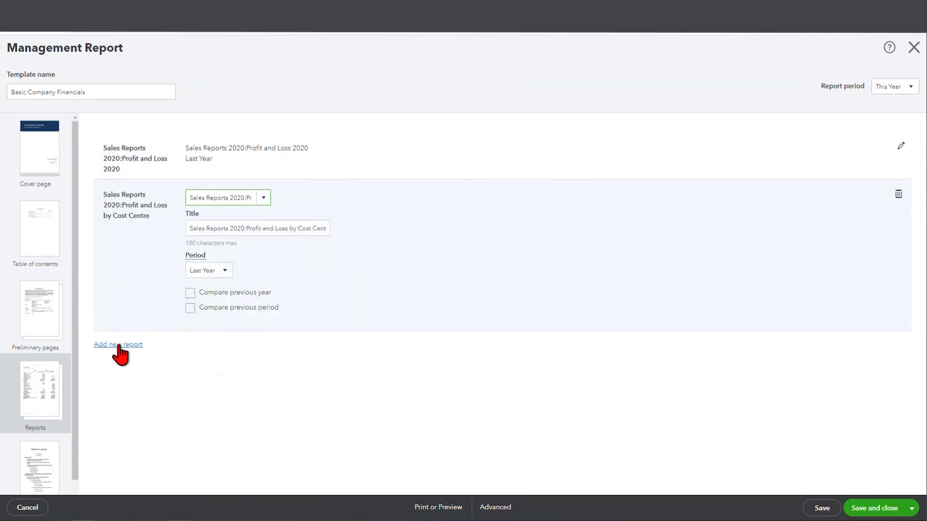
pyautogui.click(119, 346)
pyautogui.click(264, 244)
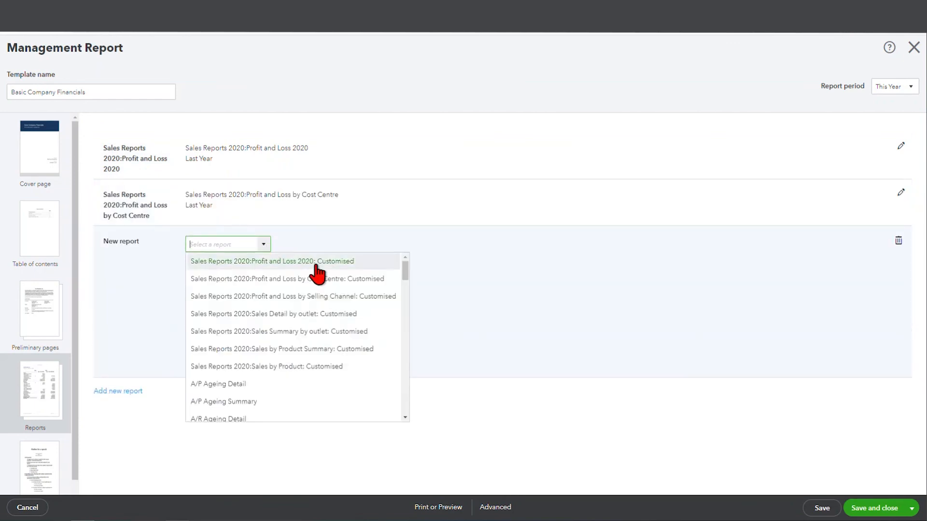
pyautogui.click(366, 297)
# Step: Add the customised Sales Detail by outlet report and a second Profit and Loss by Selling Channel report to the pack
pyautogui.click(114, 392)
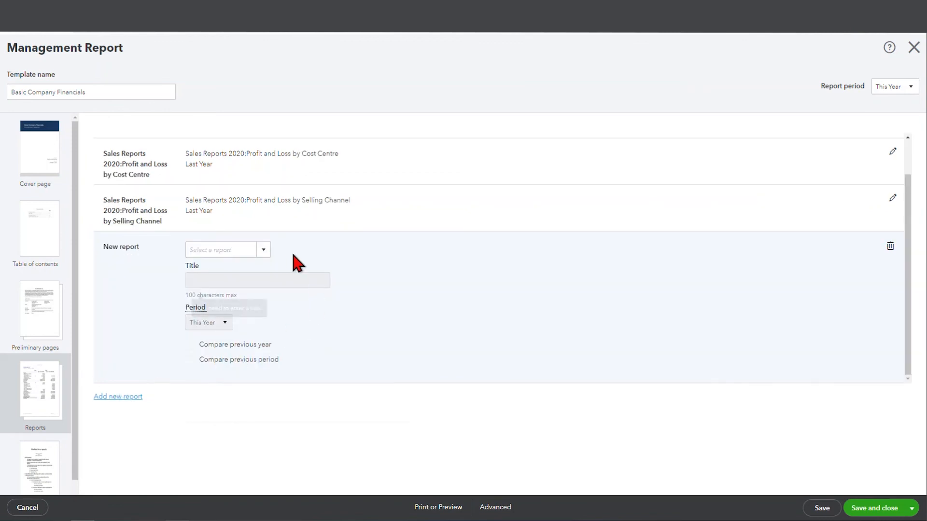
pyautogui.click(265, 253)
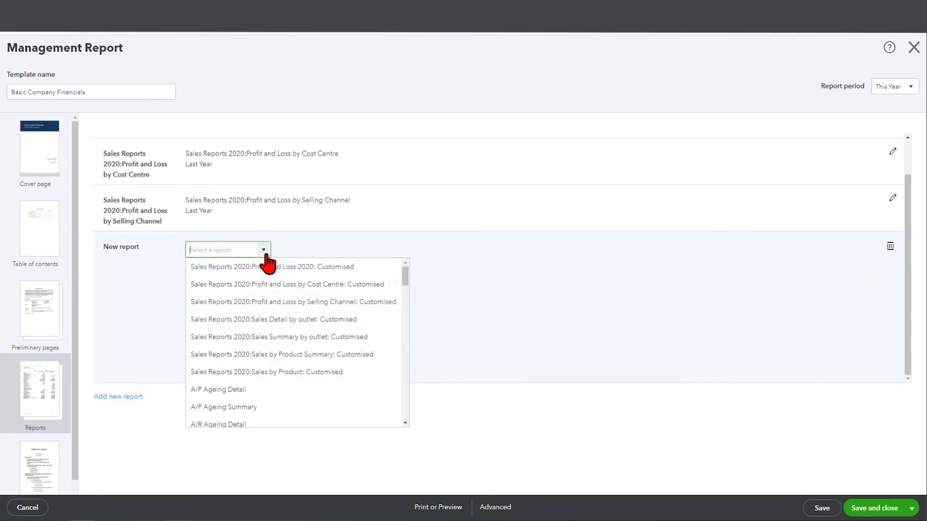
pyautogui.click(356, 319)
pyautogui.click(139, 396)
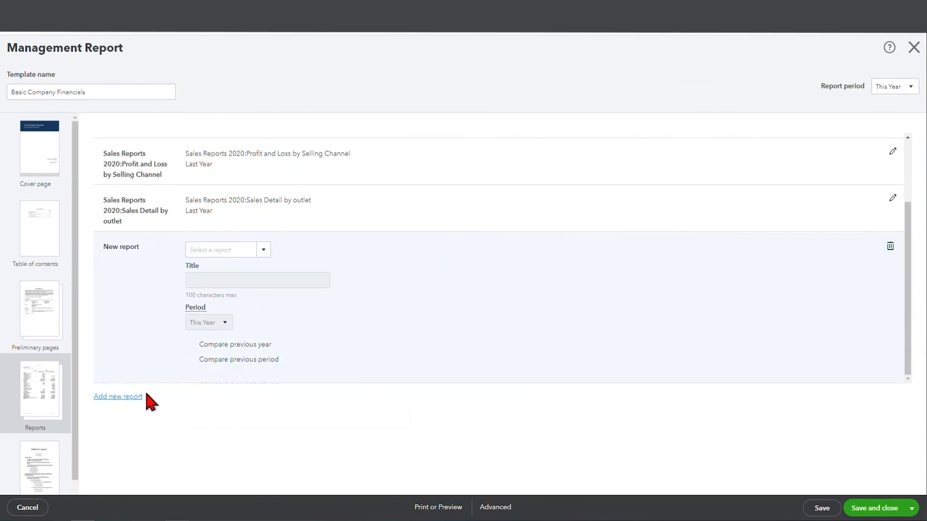
pyautogui.click(259, 250)
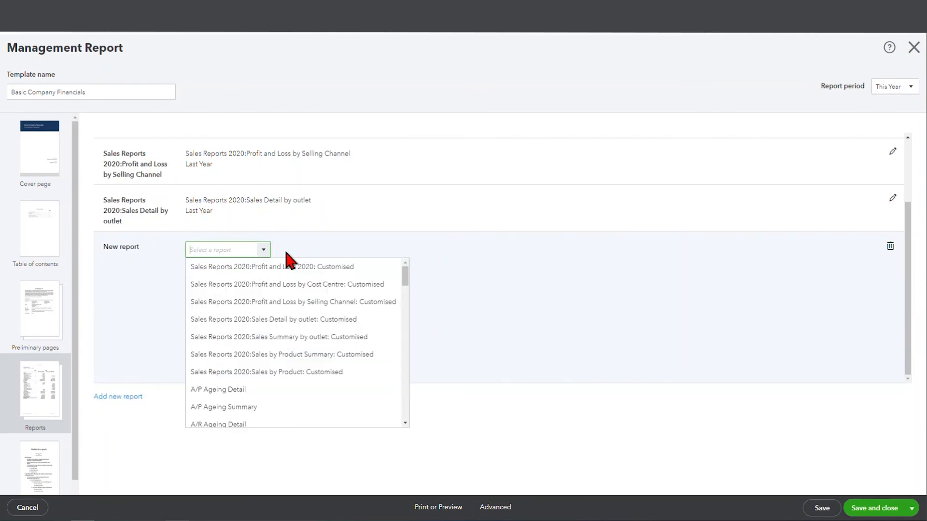
pyautogui.click(346, 307)
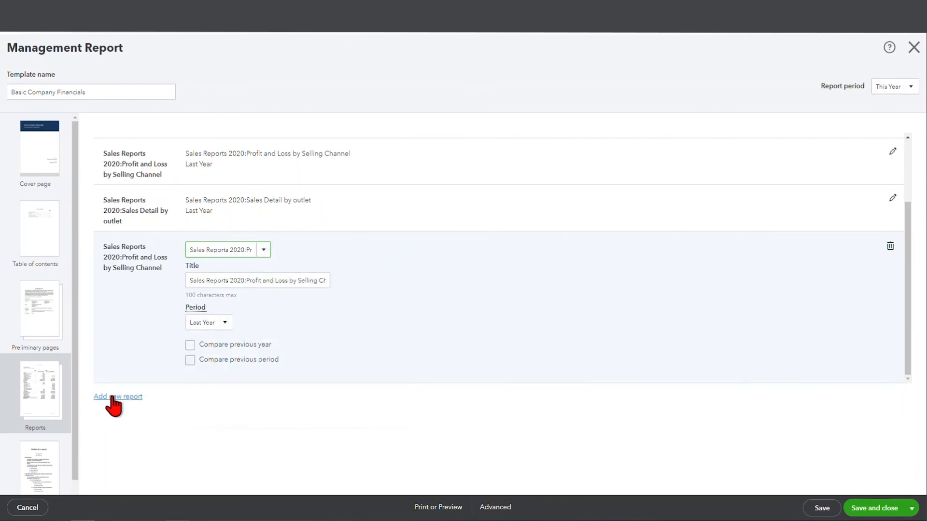
# Step: Add the customised report Sales Reports 2020:Sales Summary by outlet as the last report in the pack
pyautogui.click(115, 396)
pyautogui.click(263, 249)
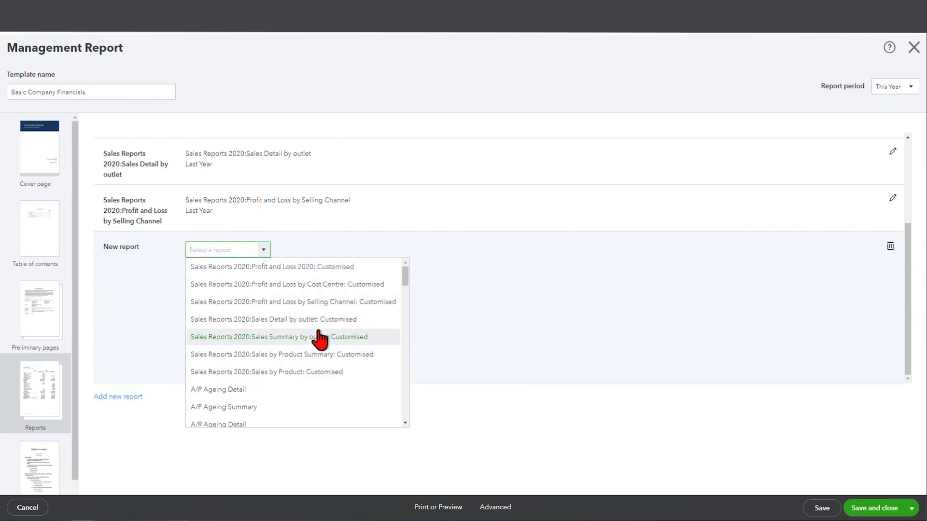
pyautogui.click(336, 338)
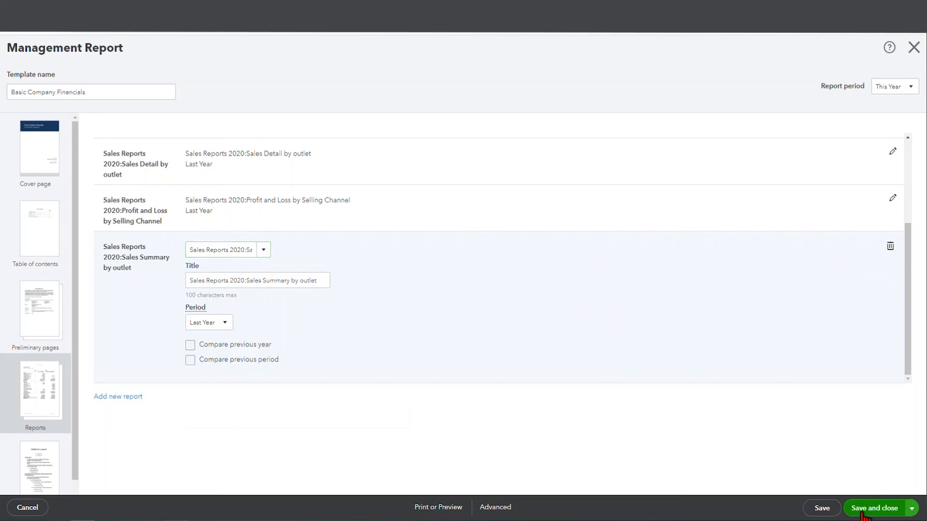
# Step: Try to save a copy of the management report under the name Basic Company Financials
pyautogui.click(824, 512)
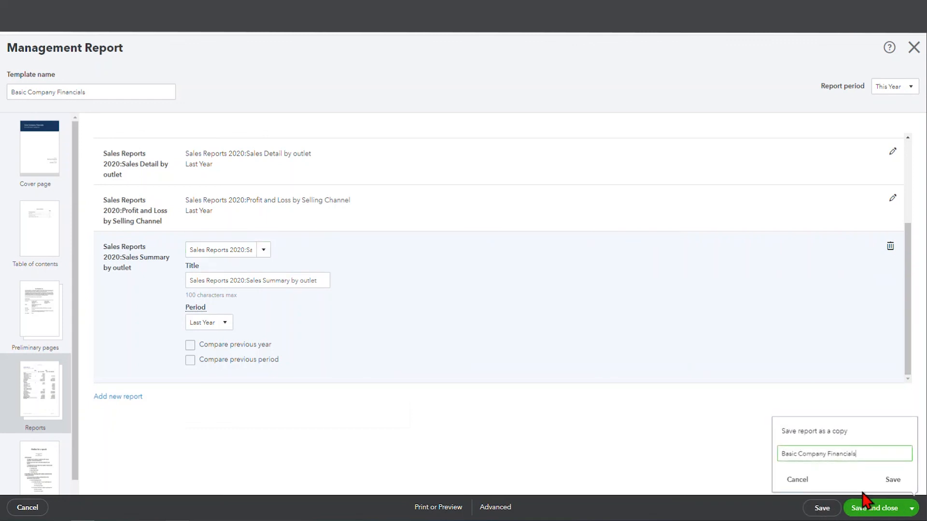
pyautogui.click(891, 480)
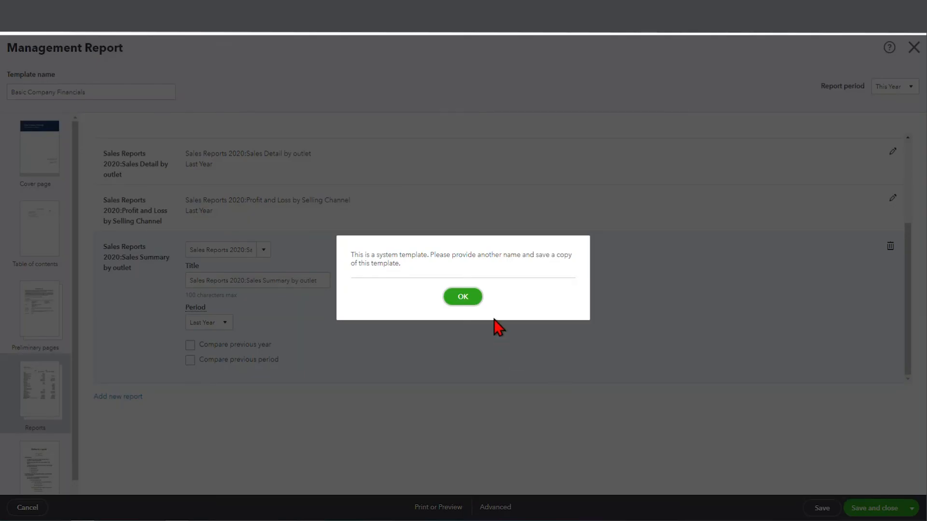
pyautogui.click(463, 298)
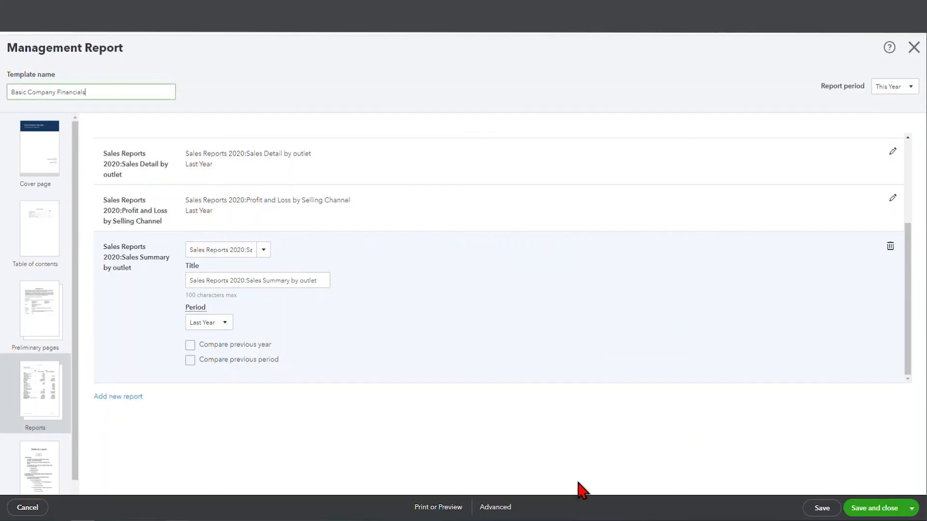
# Step: Preview the management report, look through its pages to Sales Detail by outlet, and close the preview
pyautogui.click(453, 508)
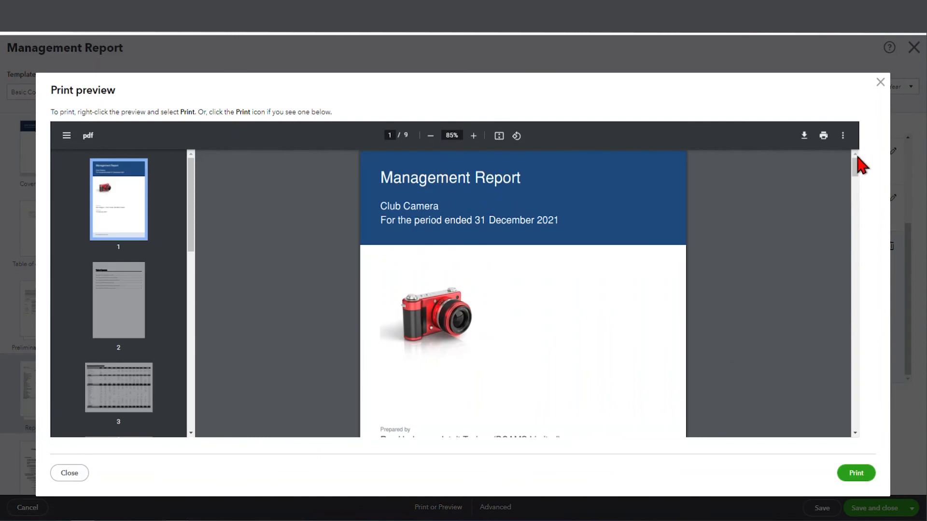
pyautogui.moveTo(855, 164); pyautogui.dragTo(852, 353)
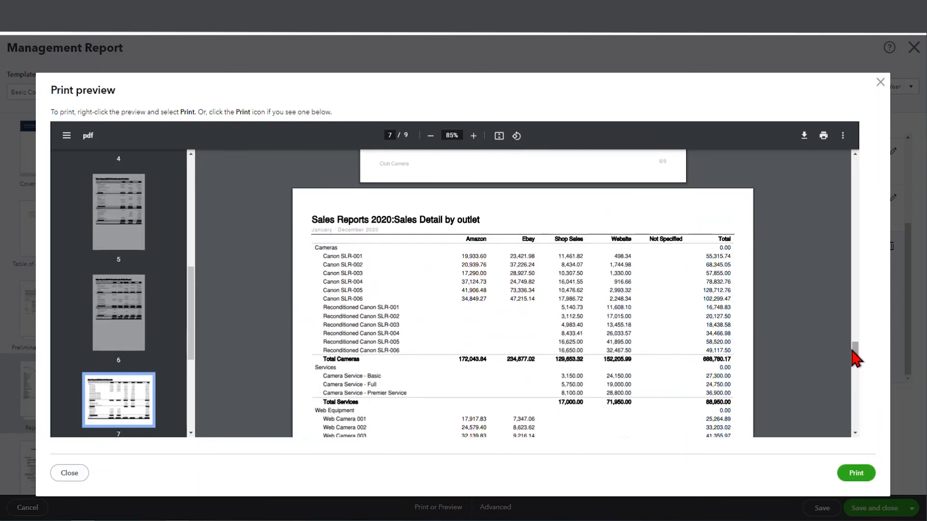
pyautogui.click(880, 82)
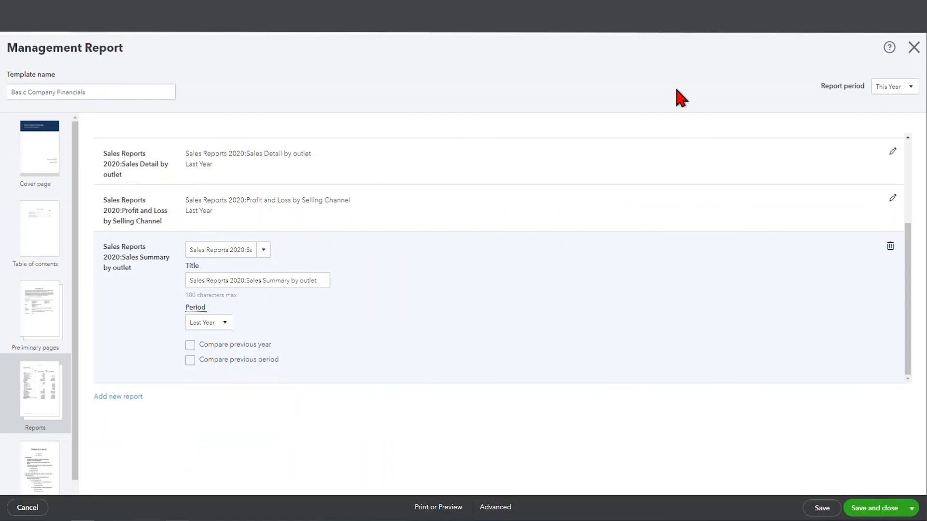
# Step: Rename the management report template as Sales report, then save and close it
pyautogui.tripleClick(84, 92)
pyautogui.write('Sales report')
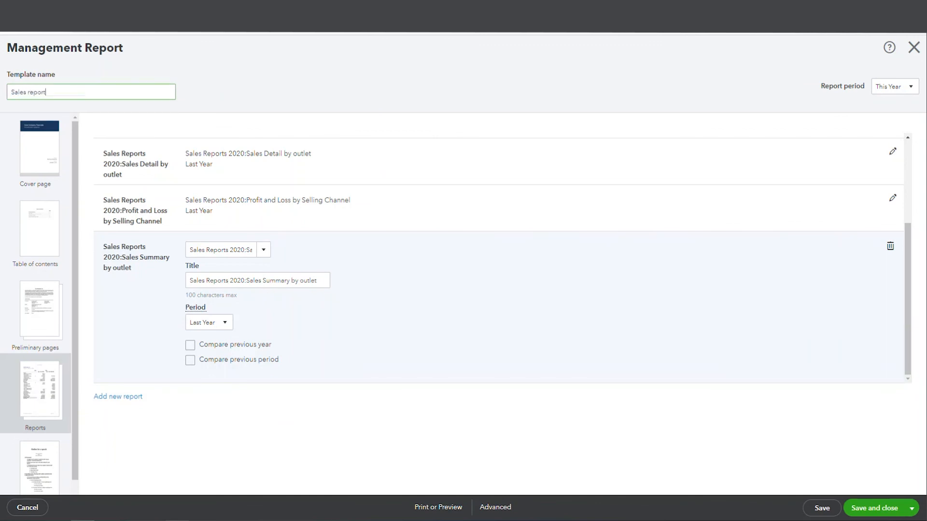
pyautogui.click(890, 515)
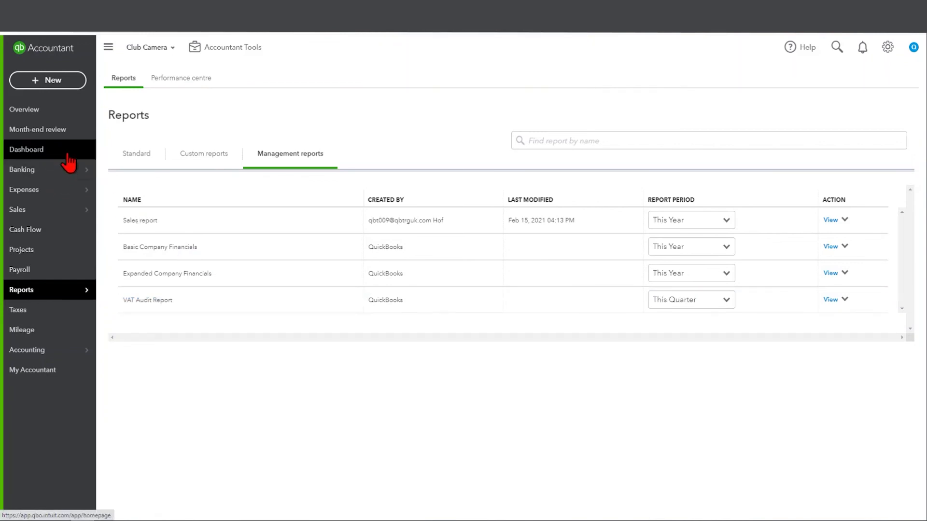
# Step: Go to the Performance centre and set the Revenue by time chart's period to Last year
pyautogui.moveTo(73, 292)
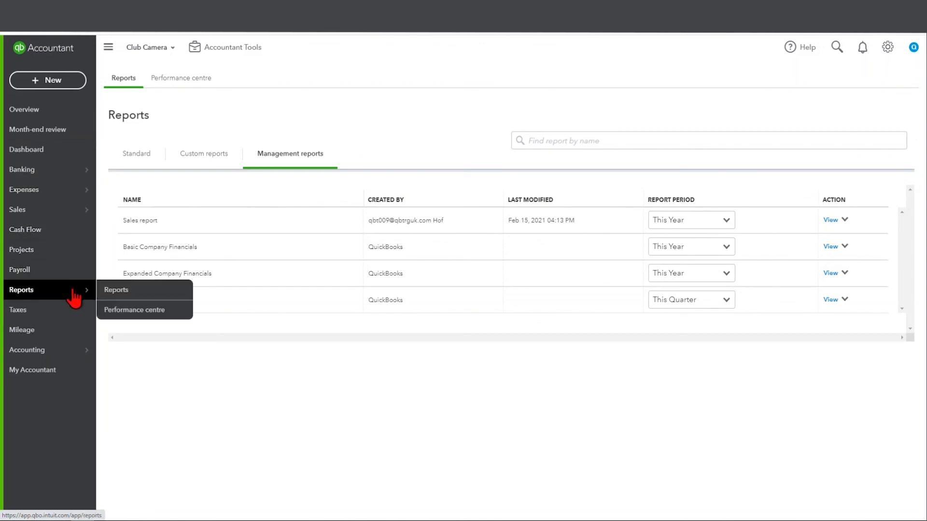
pyautogui.click(135, 315)
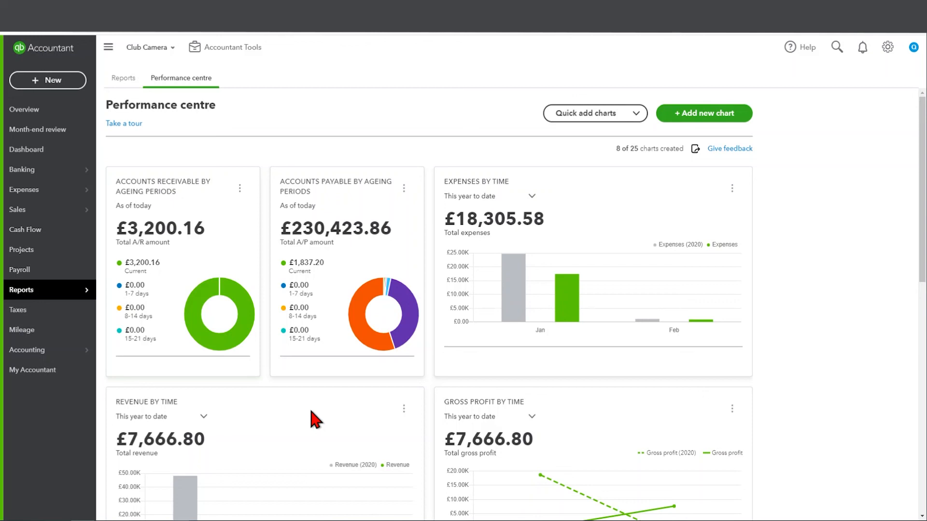
pyautogui.scroll(-3, 310, 411)
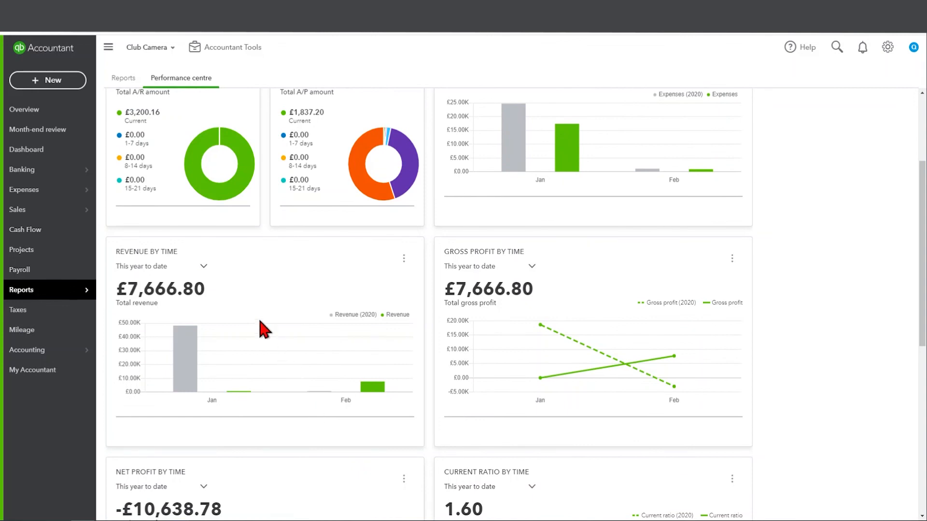
pyautogui.click(201, 267)
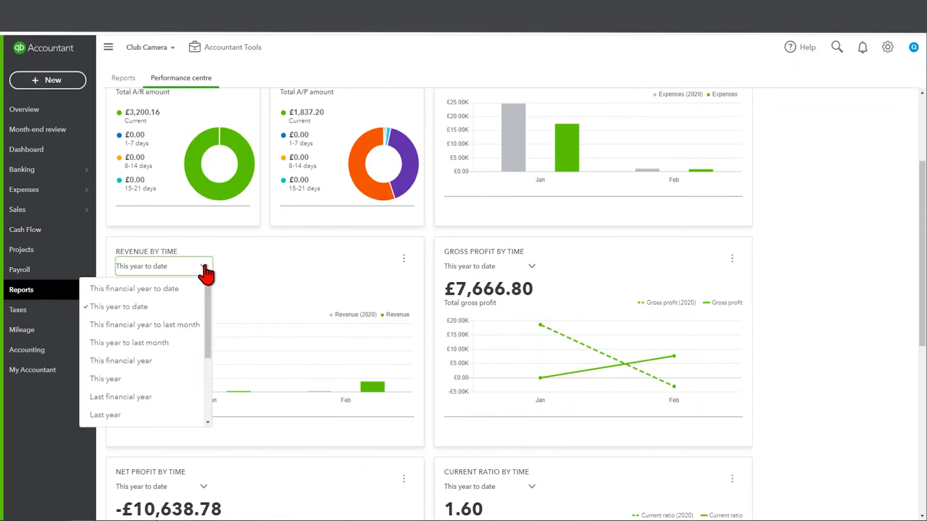
pyautogui.click(141, 414)
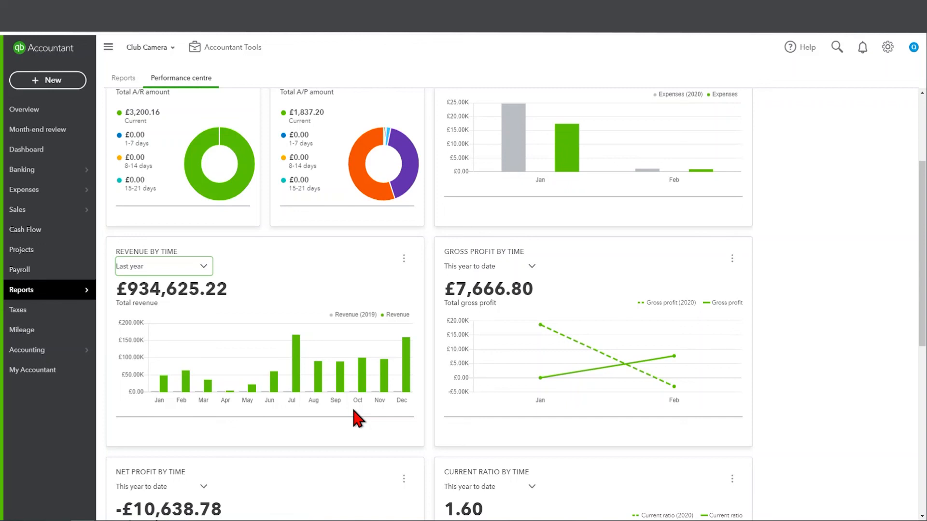
# Step: Set the period of the Expenses by time chart to Last year
pyautogui.scroll(2, 276, 306)
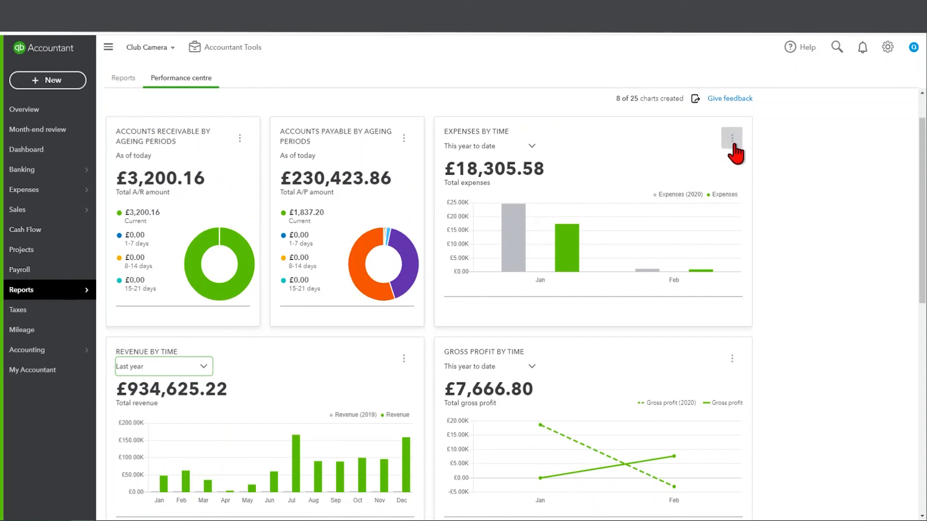
pyautogui.click(531, 147)
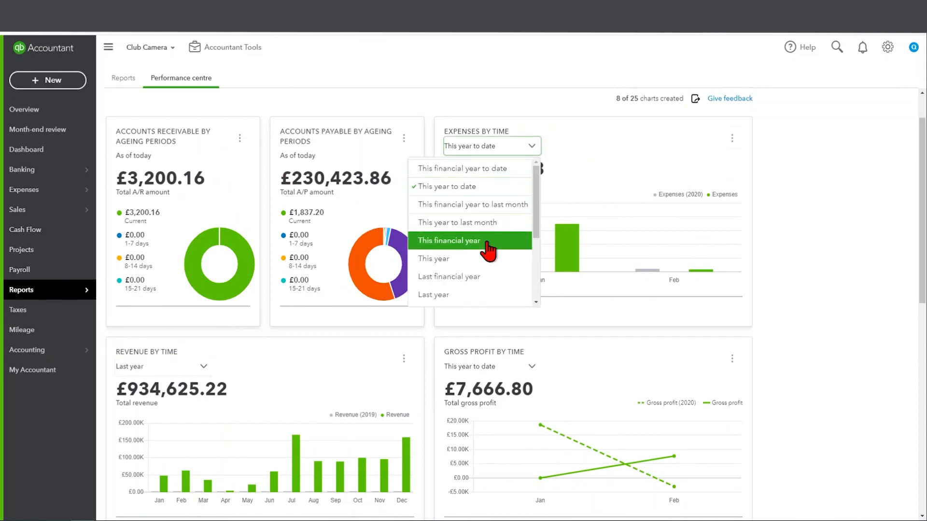
pyautogui.click(468, 296)
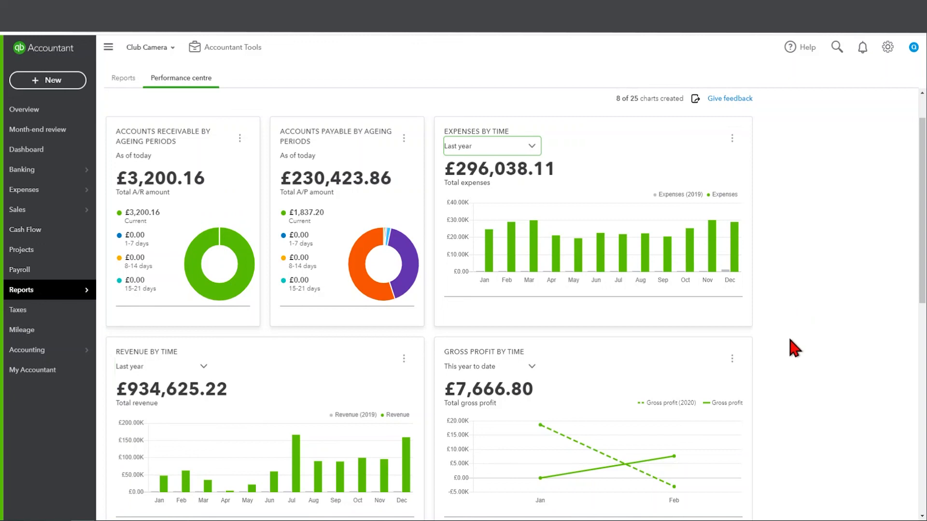
# Step: Look through the remaining profit and ratio charts in the Performance centre and view the quick add chart options
pyautogui.scroll(-5, 787, 341)
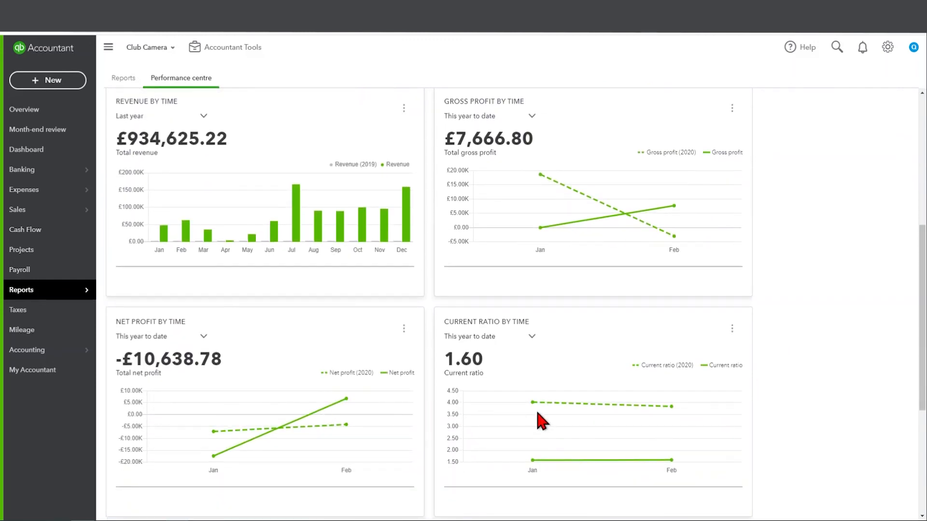
pyautogui.scroll(-5, 597, 420)
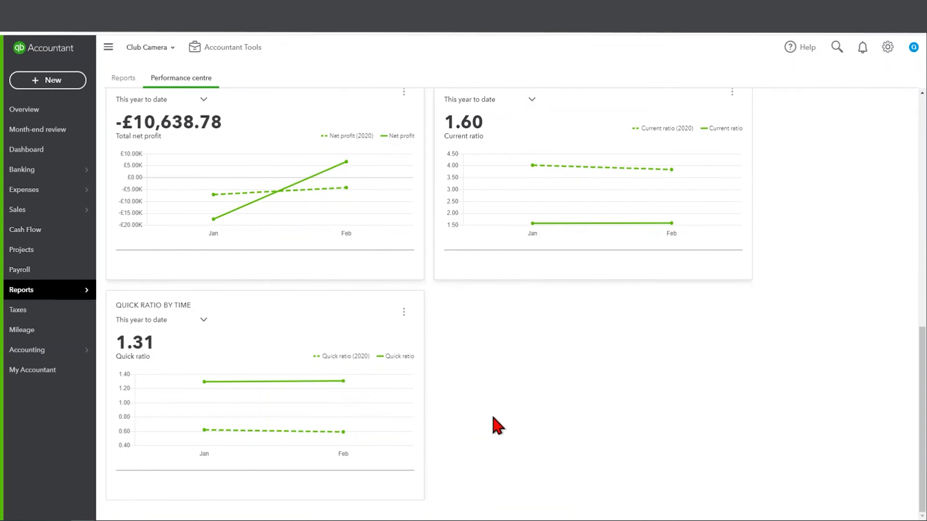
pyautogui.scroll(10, 497, 425)
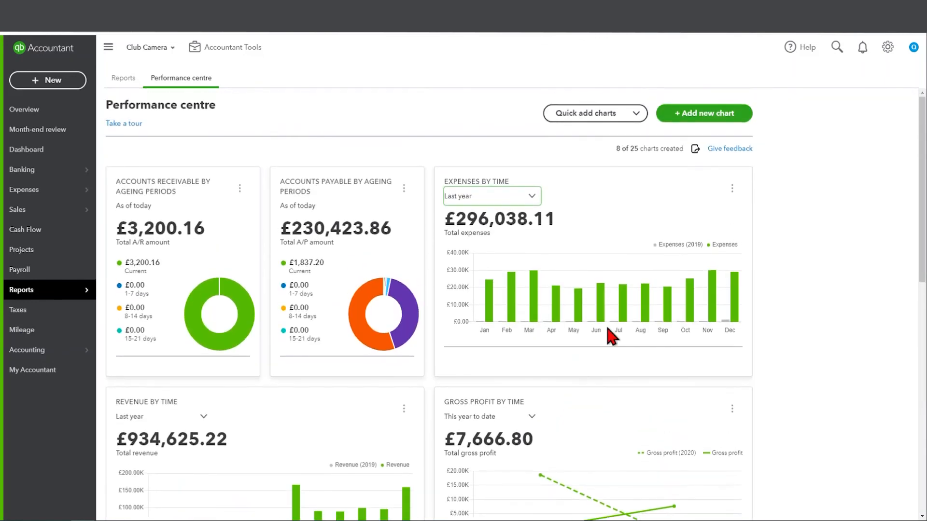
pyautogui.click(636, 116)
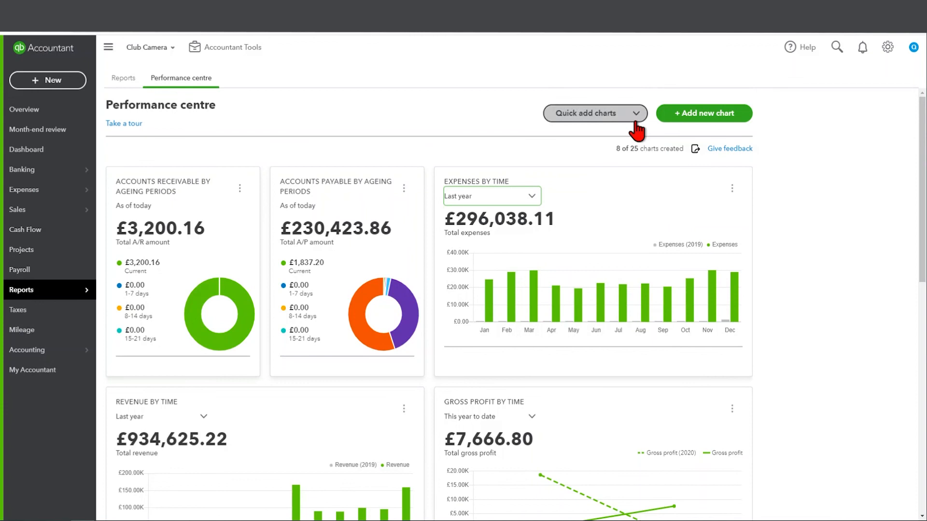
pyautogui.click(800, 149)
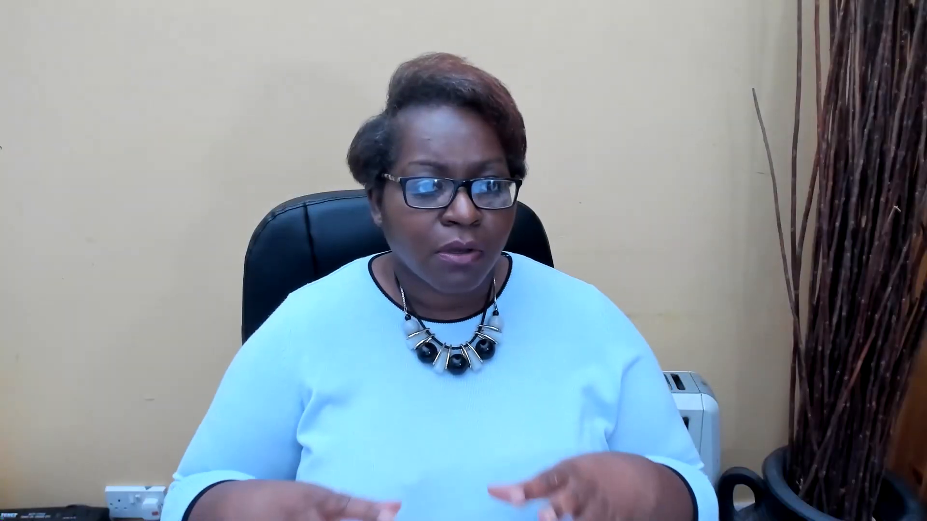